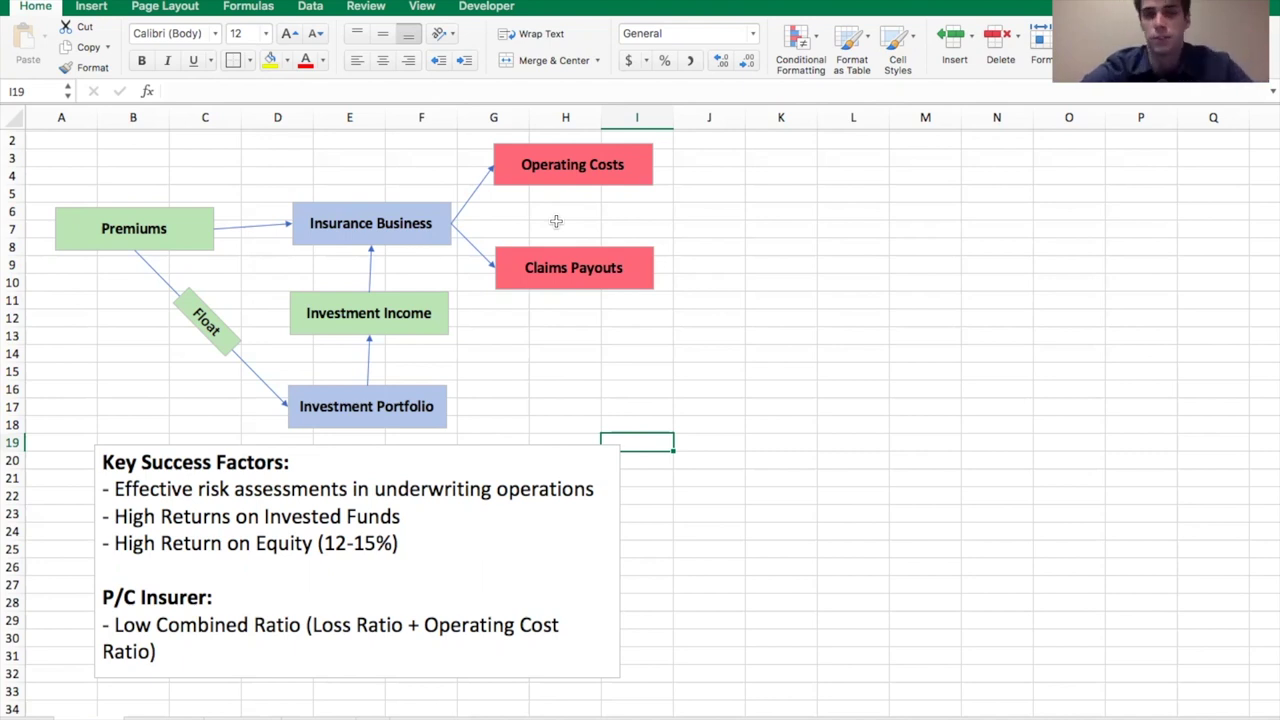
Review the insurance business model diagram together with the Key Success Factors and P/C Insurer notes below it.
{"action": "scroll", "coordinate": [305, 239], "scroll_direction": "up", "scroll_amount": 1}
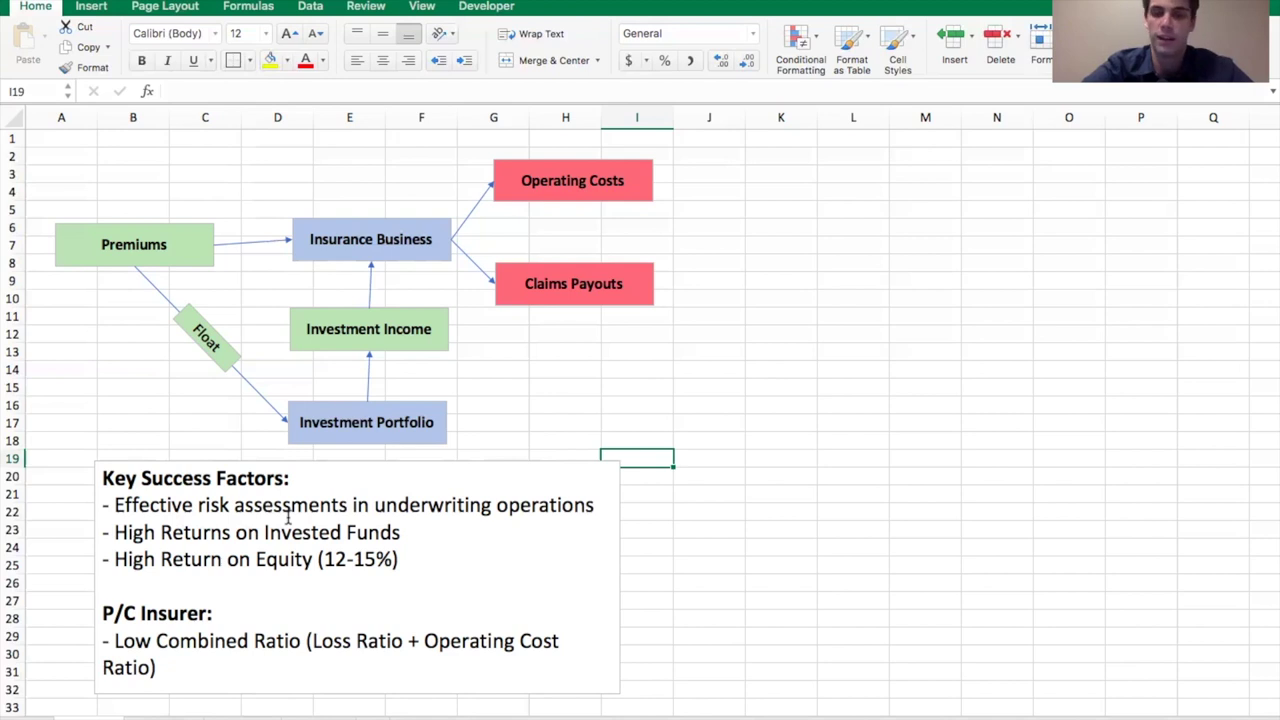
{"action": "scroll", "coordinate": [288, 517], "scroll_direction": "down", "scroll_amount": 3}
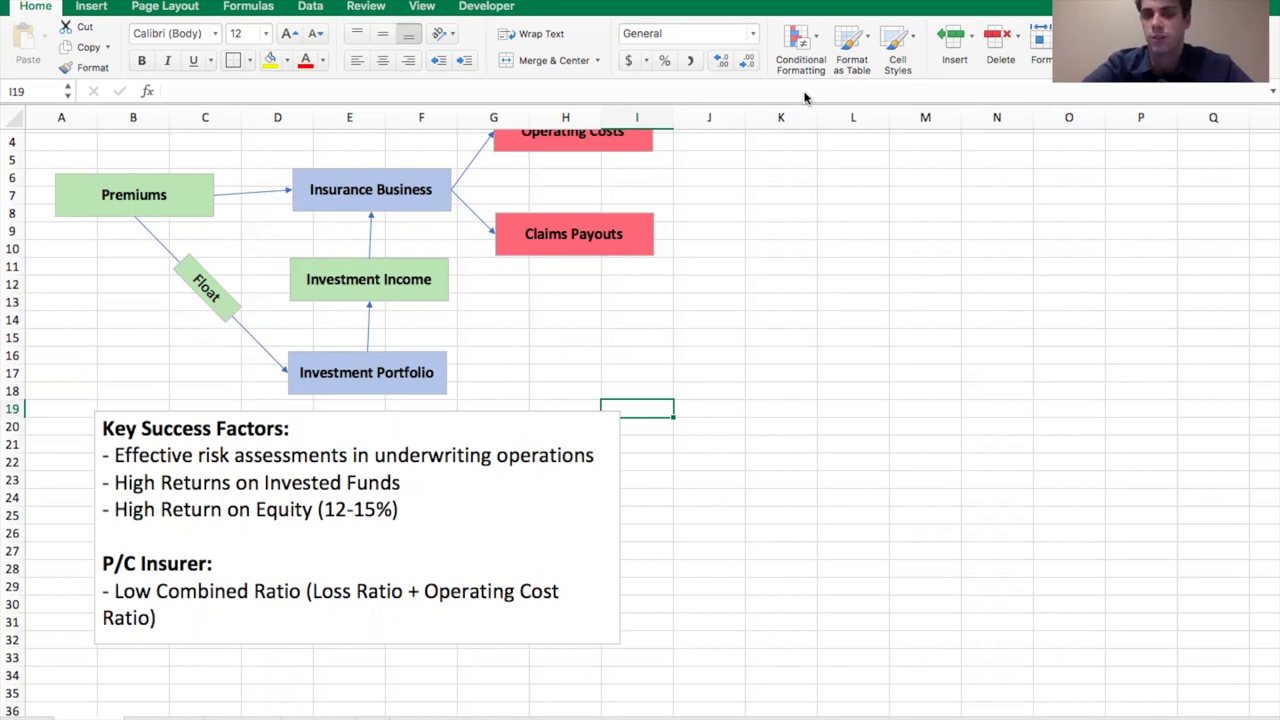
{"action": "scroll", "coordinate": [655, 221], "scroll_direction": "up", "scroll_amount": 2}
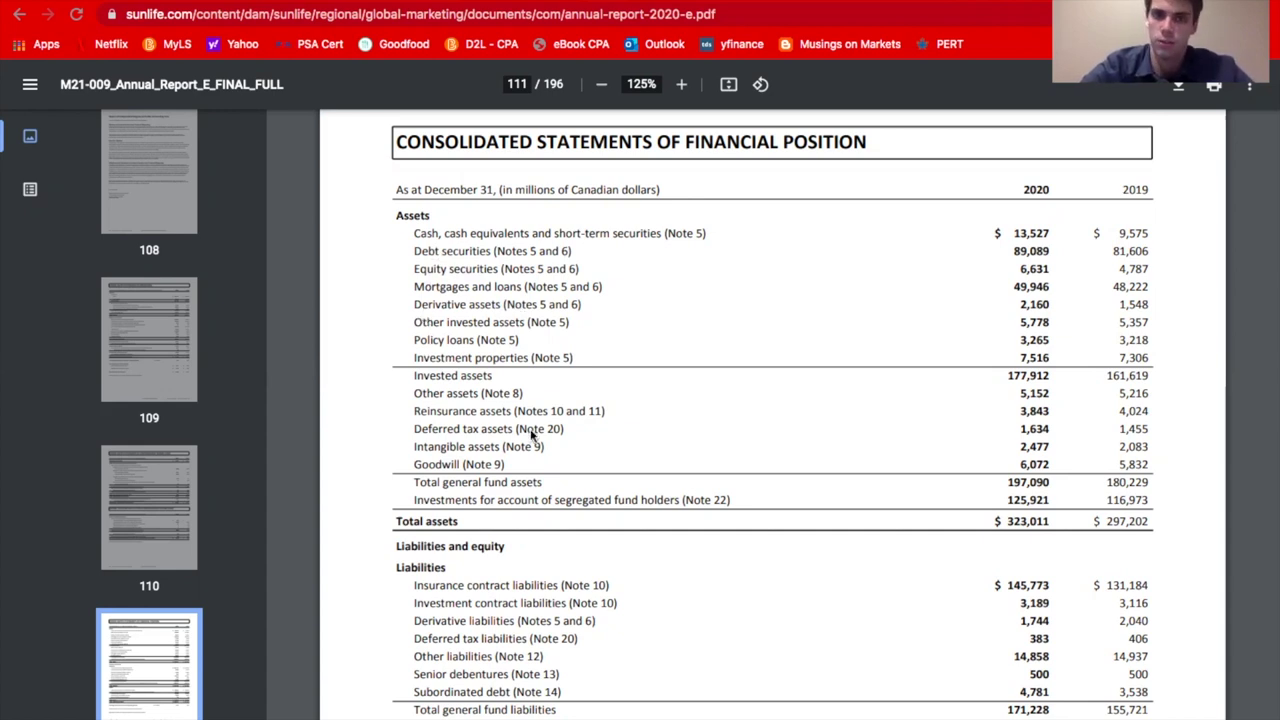
Examine the assets, liabilities and equity in the consolidated statements of financial position in Sun Life's 2020 annual report PDF.
{"action": "scroll", "coordinate": [536, 502], "scroll_direction": "down", "scroll_amount": 2}
{"action": "scroll", "coordinate": [536, 502], "scroll_direction": "down", "scroll_amount": 1}
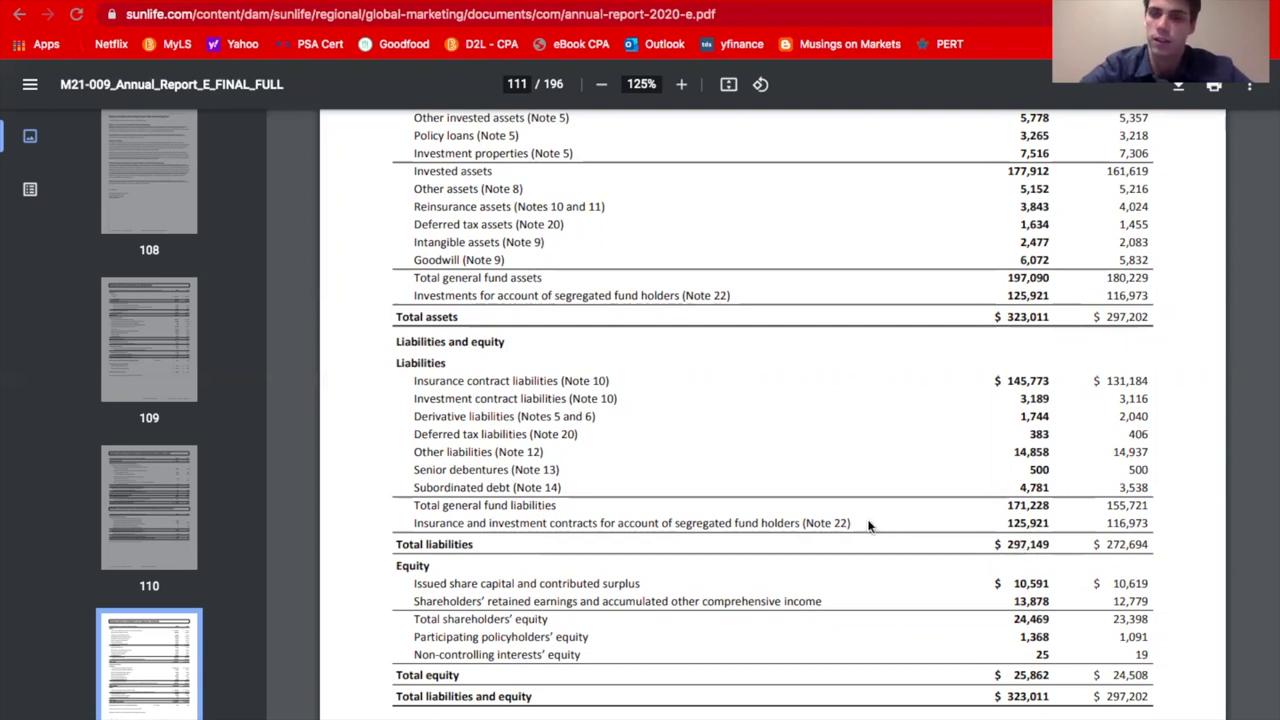
{"action": "scroll", "coordinate": [868, 526], "scroll_direction": "down", "scroll_amount": 1}
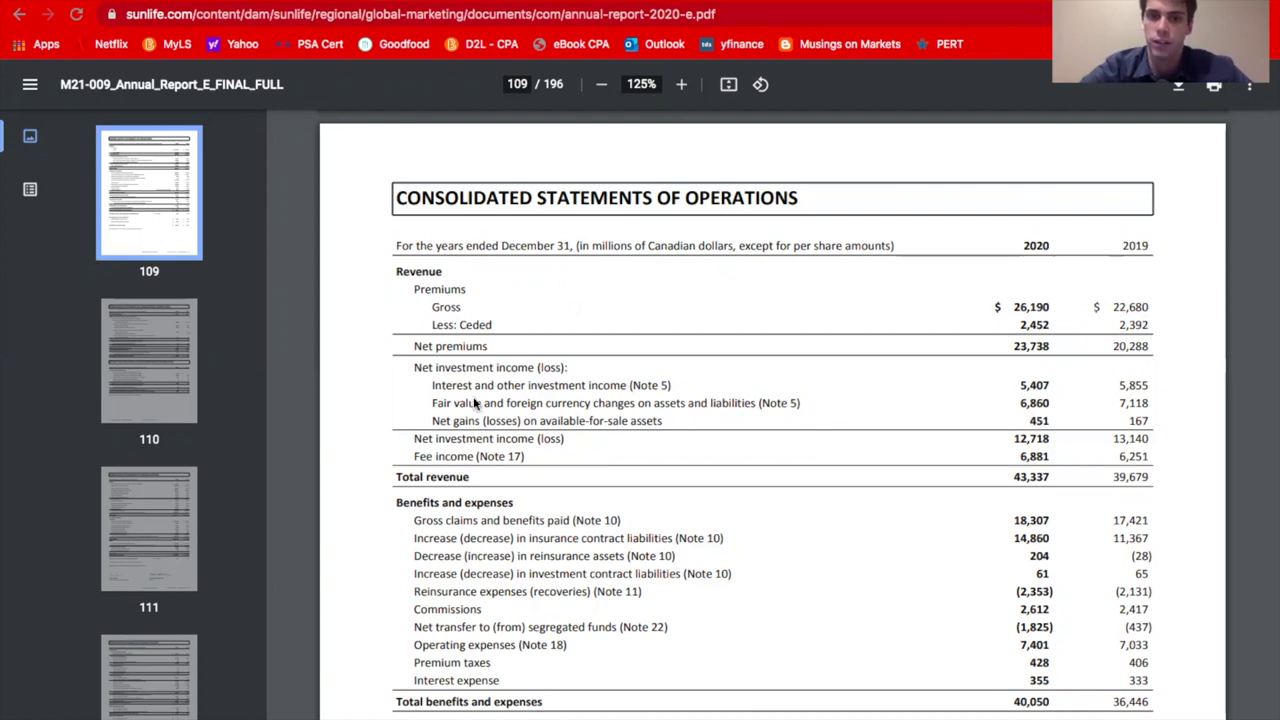
Highlight the fair value and foreign currency changes line under net investment income in the statements of operations, and clear the highlight.
{"action": "left_click_drag", "start_coordinate": [430, 403], "coordinate": [740, 402]}
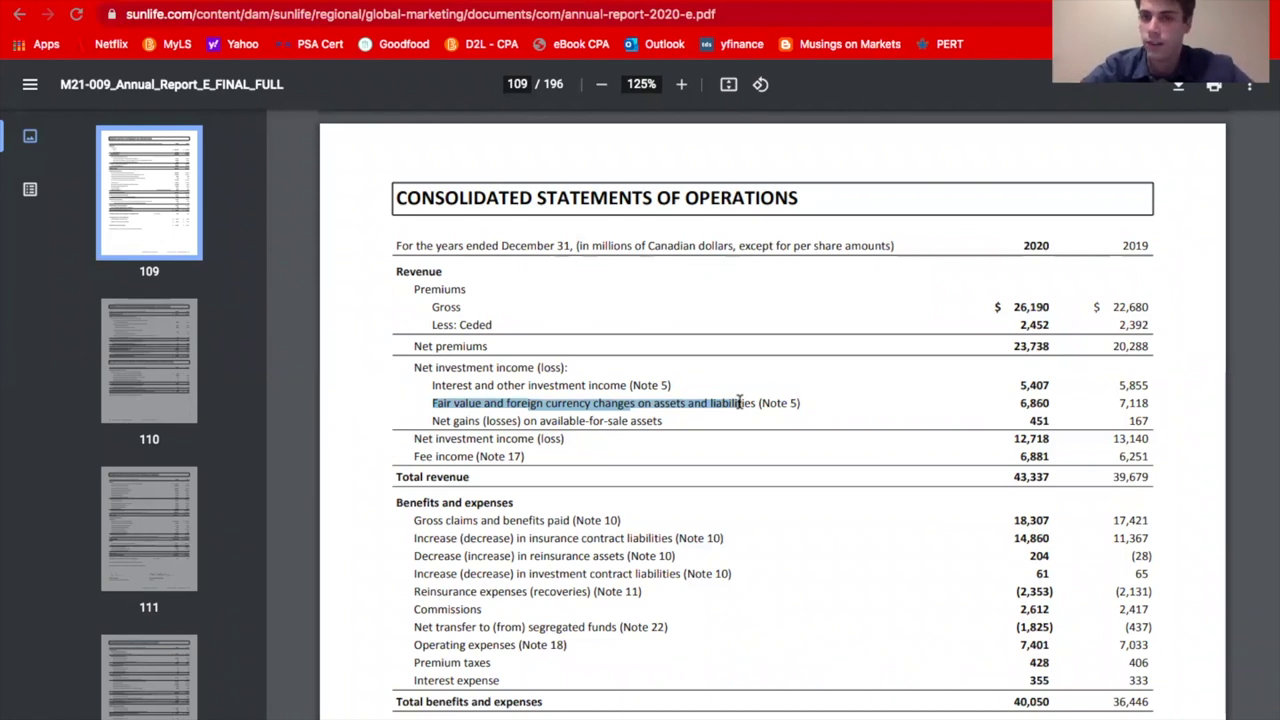
{"action": "left_click", "coordinate": [627, 398]}
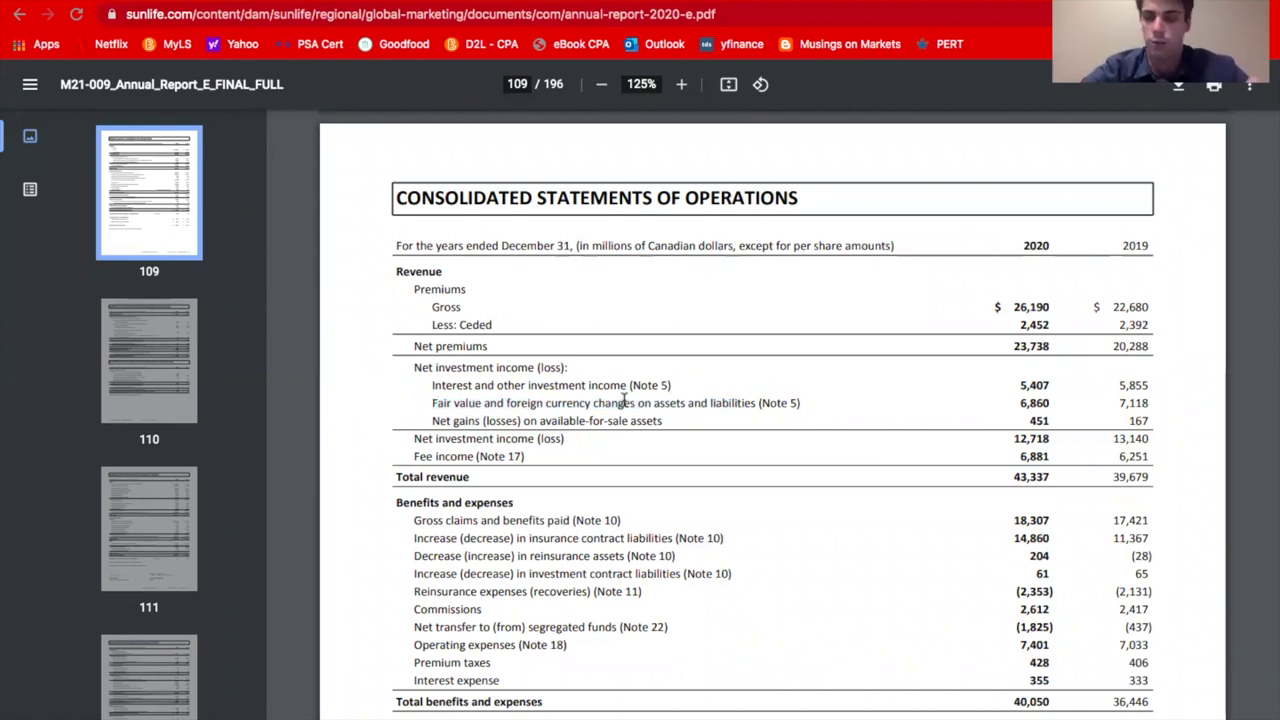
{"action": "left_click_drag", "start_coordinate": [432, 403], "coordinate": [754, 403]}
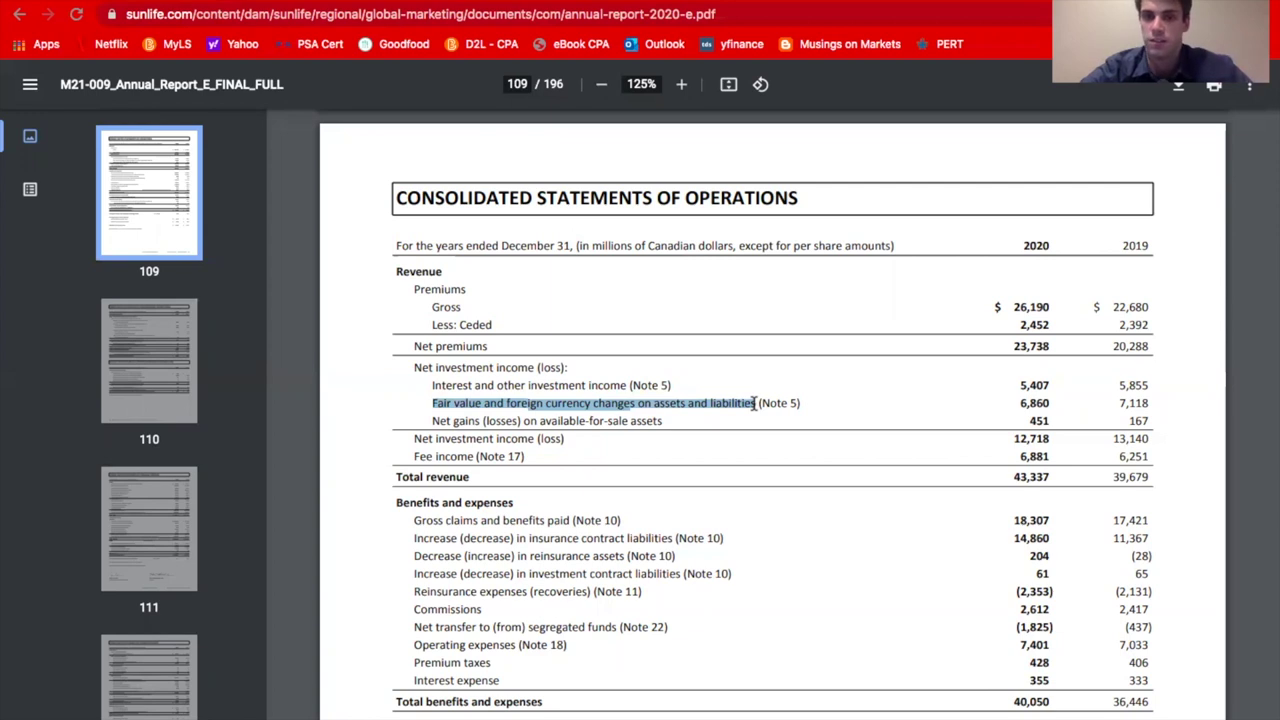
{"action": "left_click", "coordinate": [549, 407]}
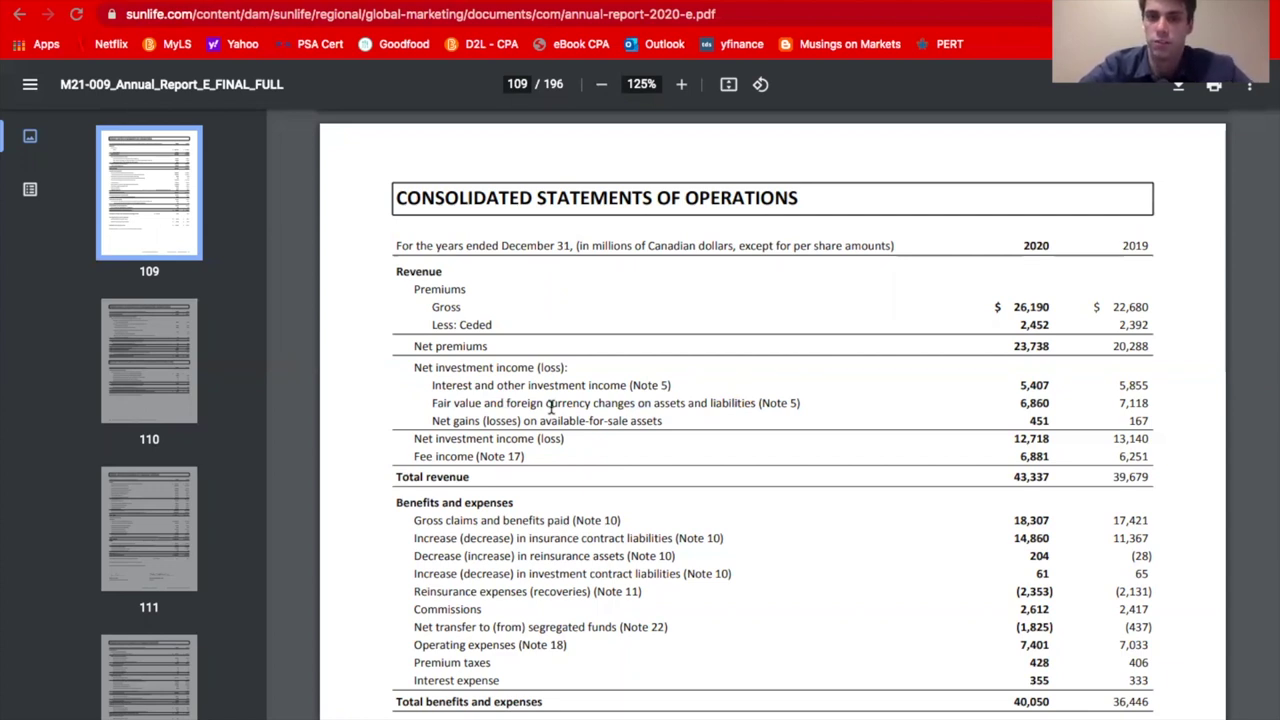
{"action": "left_click_drag", "start_coordinate": [434, 403], "coordinate": [750, 401]}
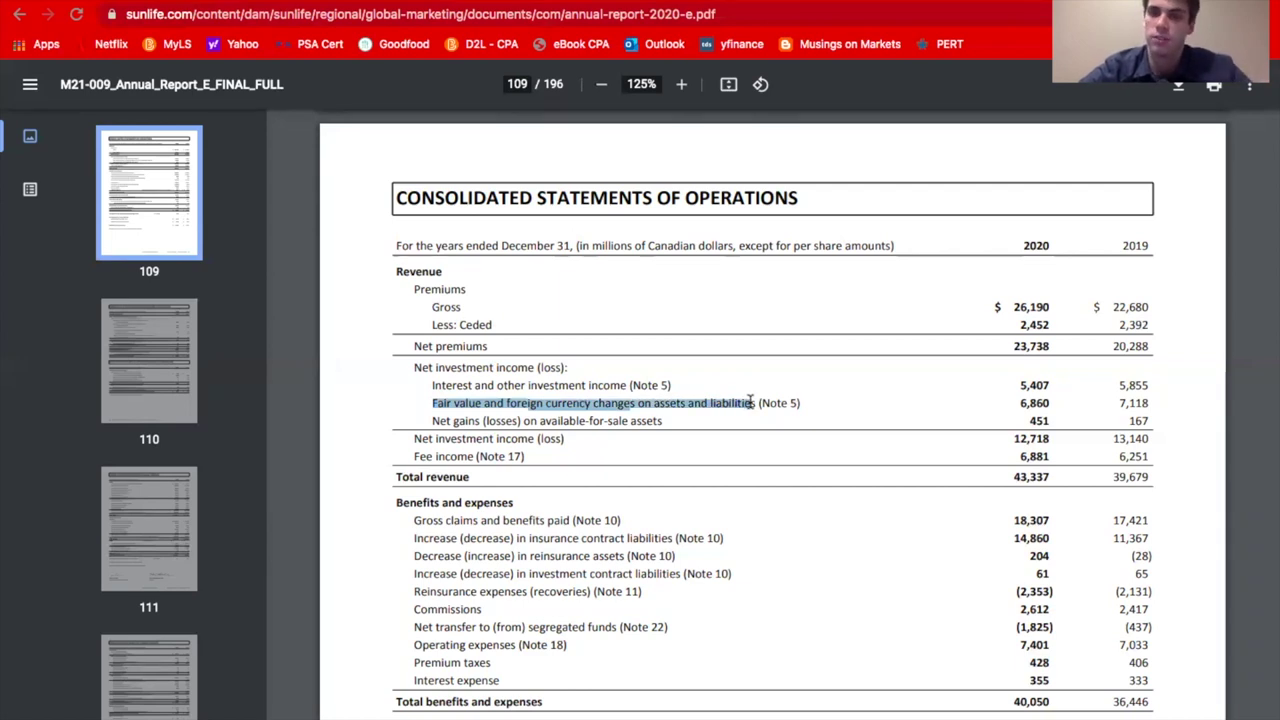
{"action": "left_click", "coordinate": [1048, 404]}
Examine the benefits and expenses section, highlighting the operating expenses line and the gross claims and benefits paid line.
{"action": "scroll", "coordinate": [662, 485], "scroll_direction": "down", "scroll_amount": 1}
{"action": "scroll", "coordinate": [662, 485], "scroll_direction": "down", "scroll_amount": 2}
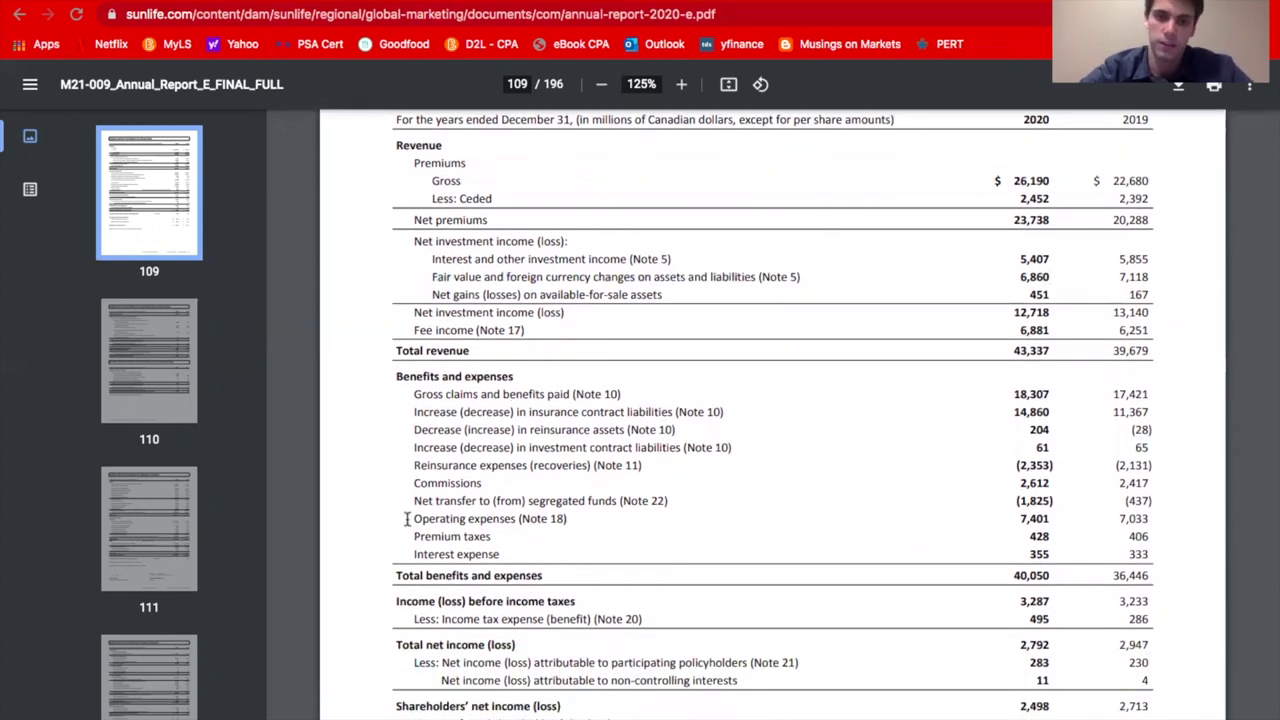
{"action": "left_click_drag", "start_coordinate": [413, 519], "coordinate": [1048, 521]}
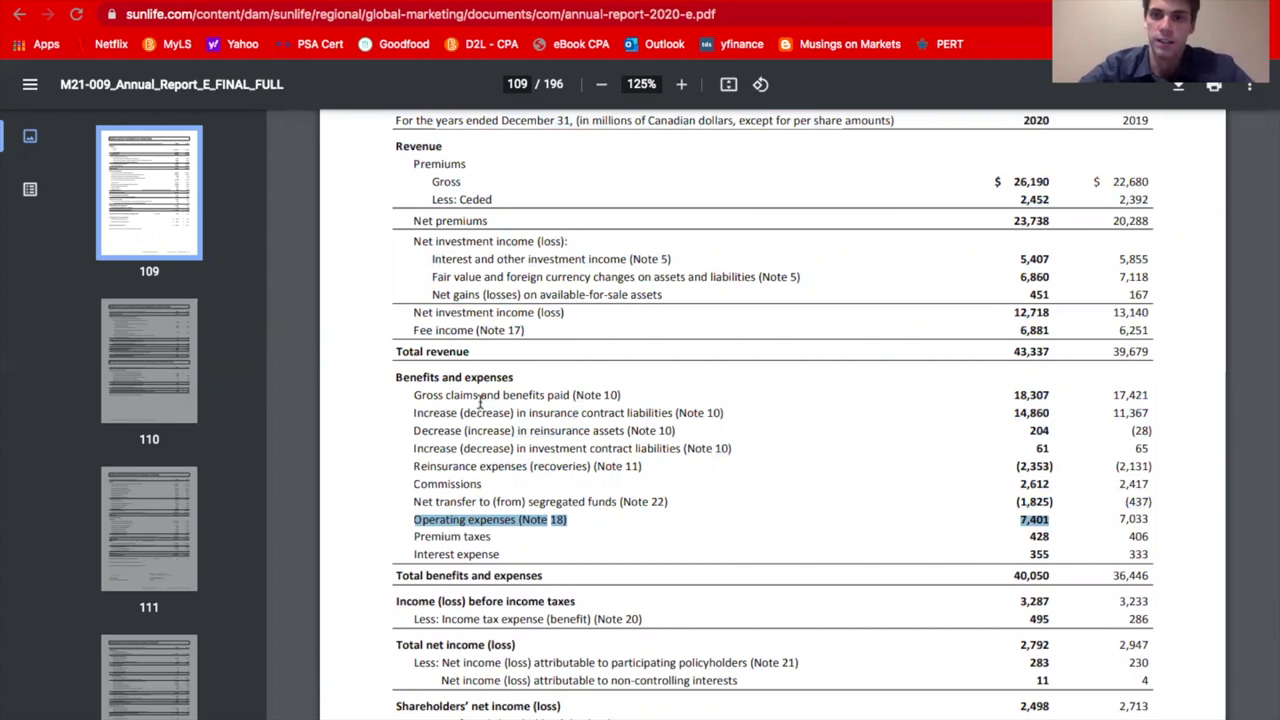
{"action": "left_click", "coordinate": [415, 408]}
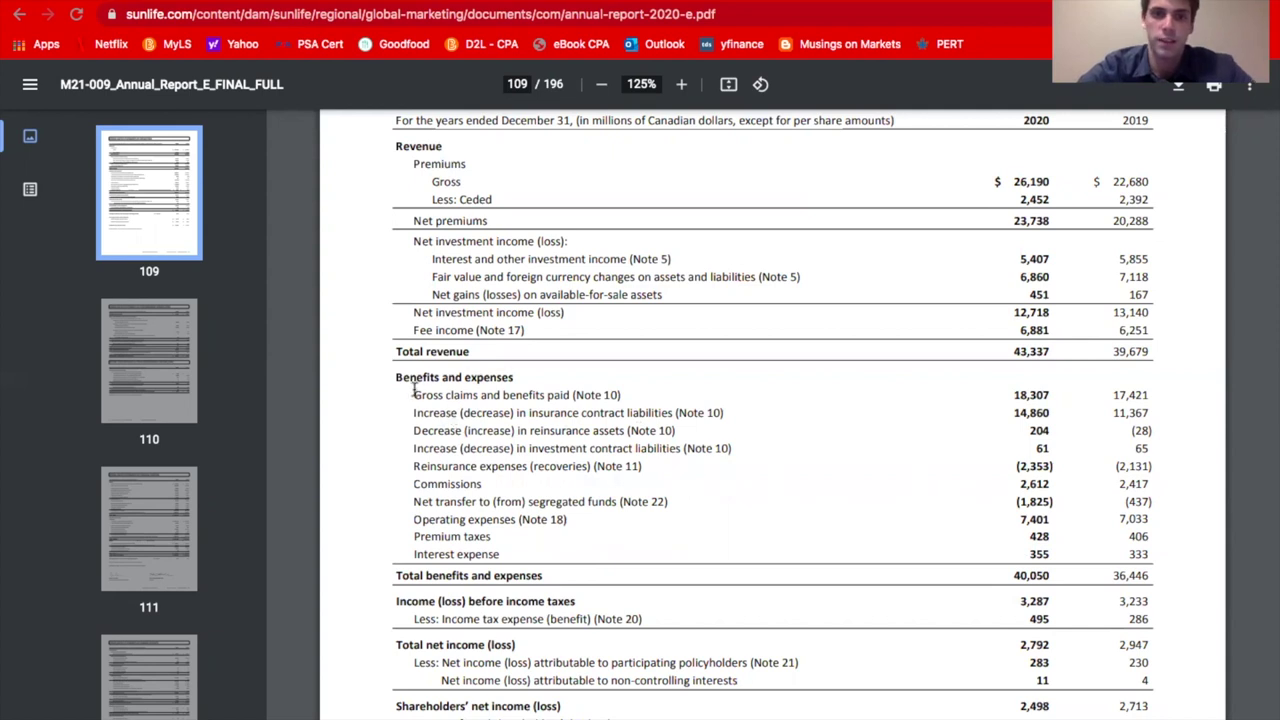
{"action": "left_click_drag", "start_coordinate": [411, 394], "coordinate": [624, 391]}
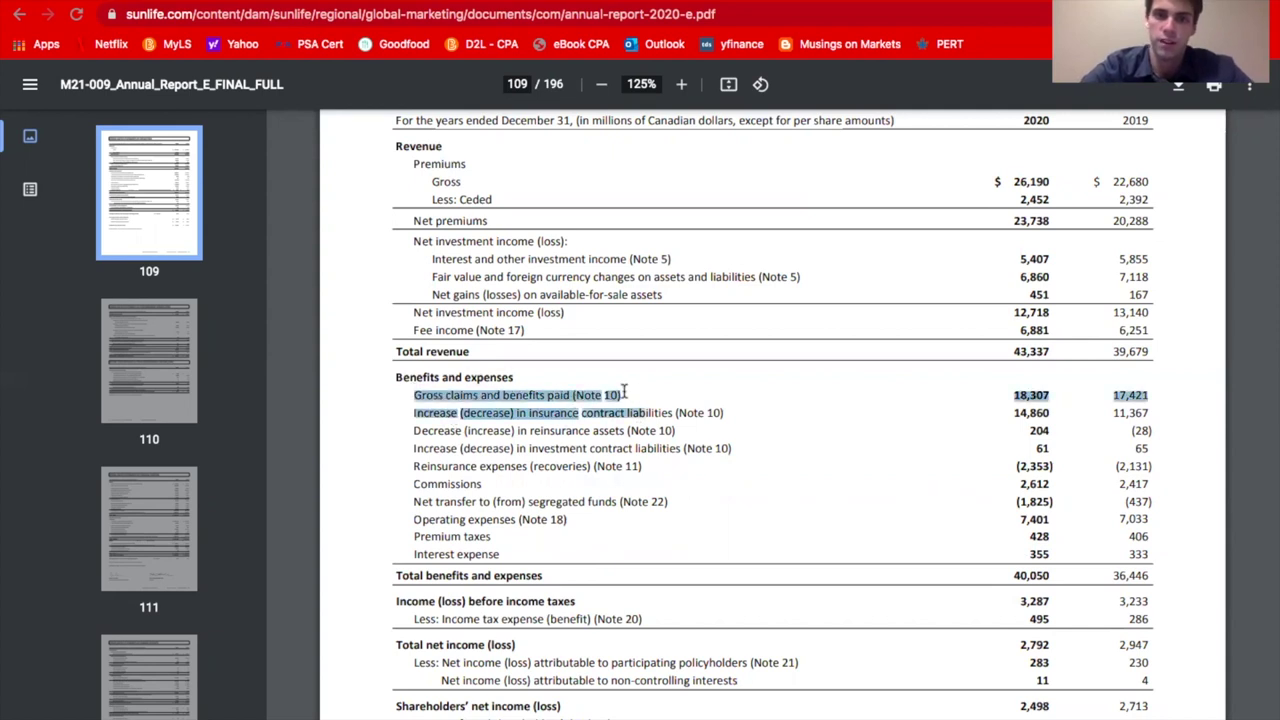
{"action": "left_click", "coordinate": [588, 393]}
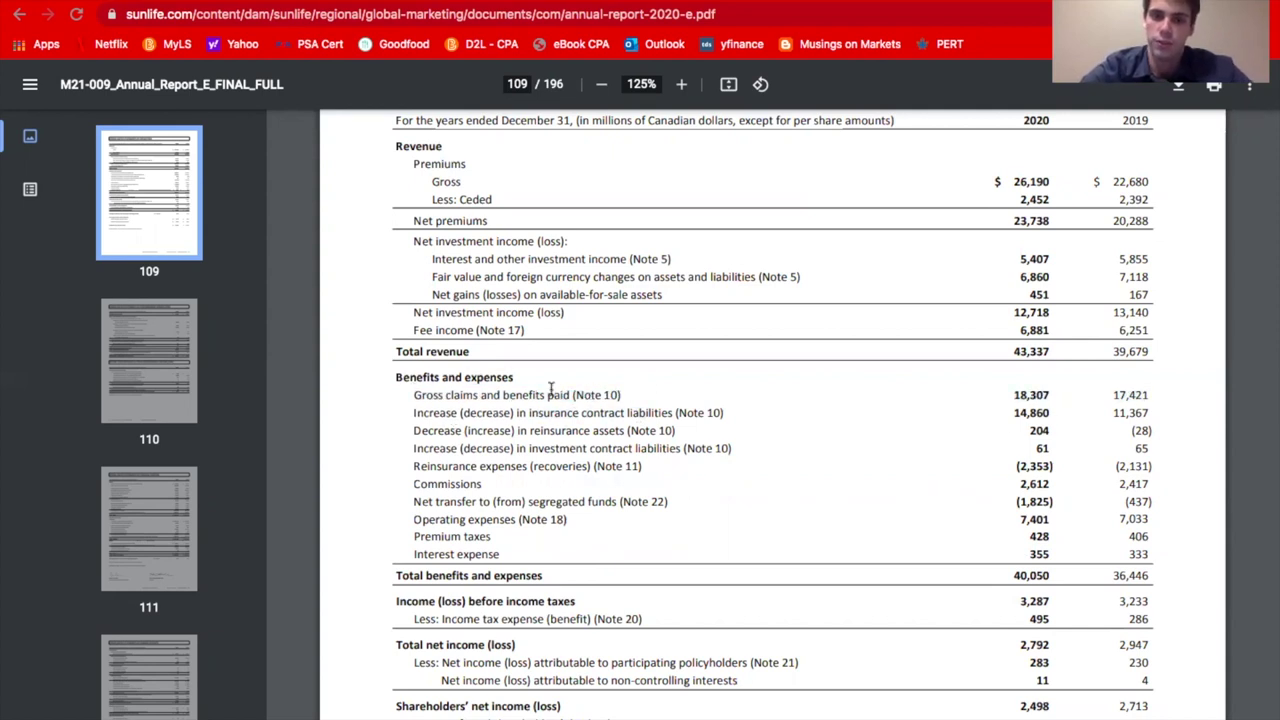
Switch to the Sun Life financial analysis sheet in Excel and look over the Book Value Method and Earnings Method tables.
{"action": "key", "text": "alt+Tab"}
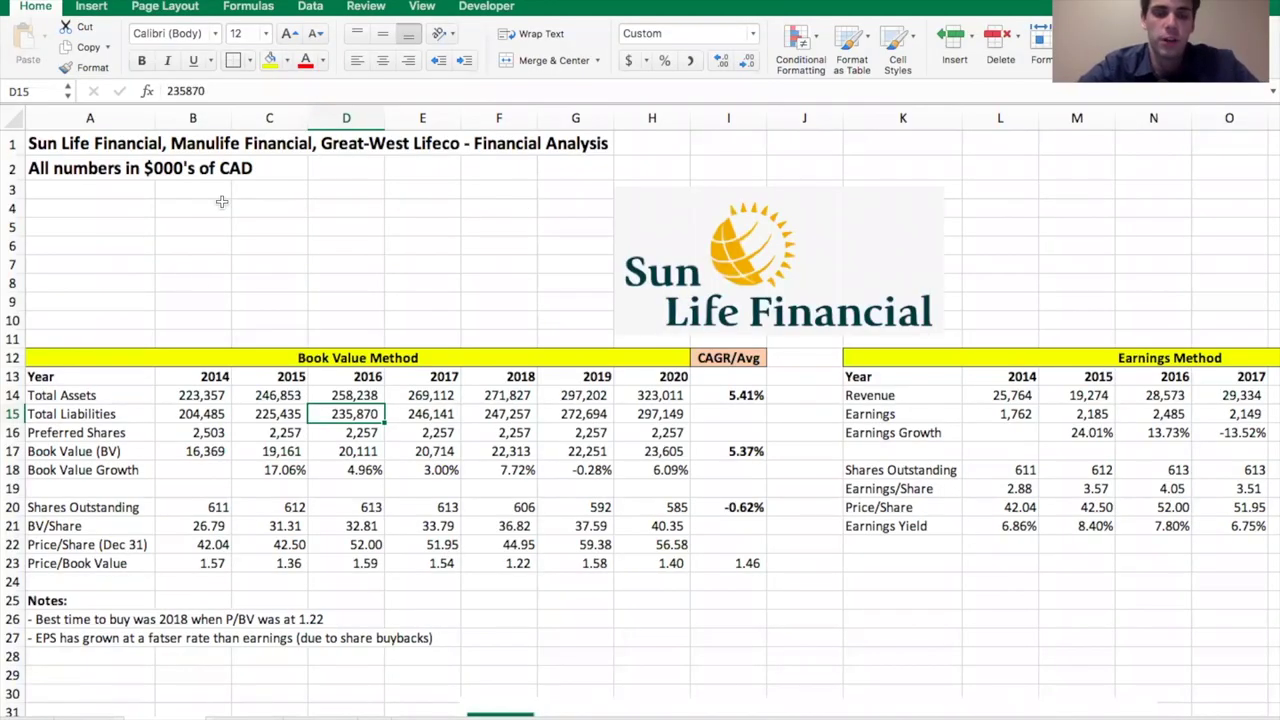
{"action": "left_click", "coordinate": [128, 397]}
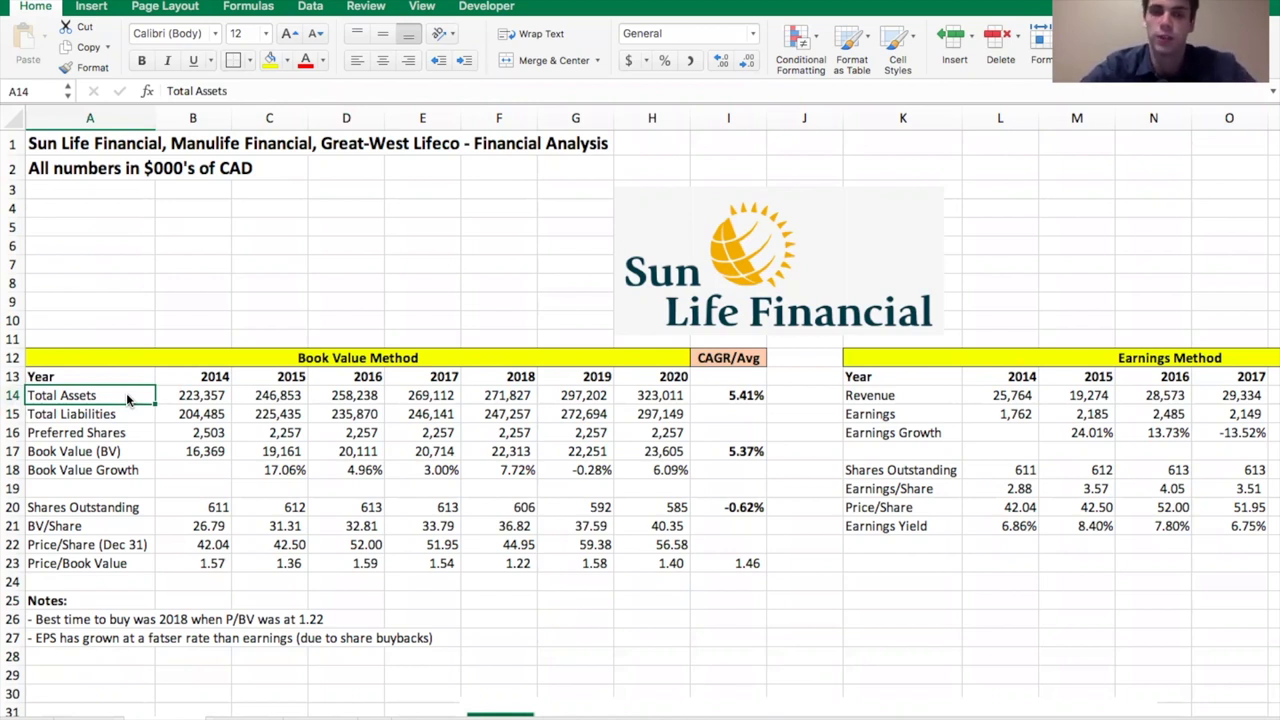
{"action": "left_click", "coordinate": [208, 403]}
{"action": "left_click", "coordinate": [211, 359]}
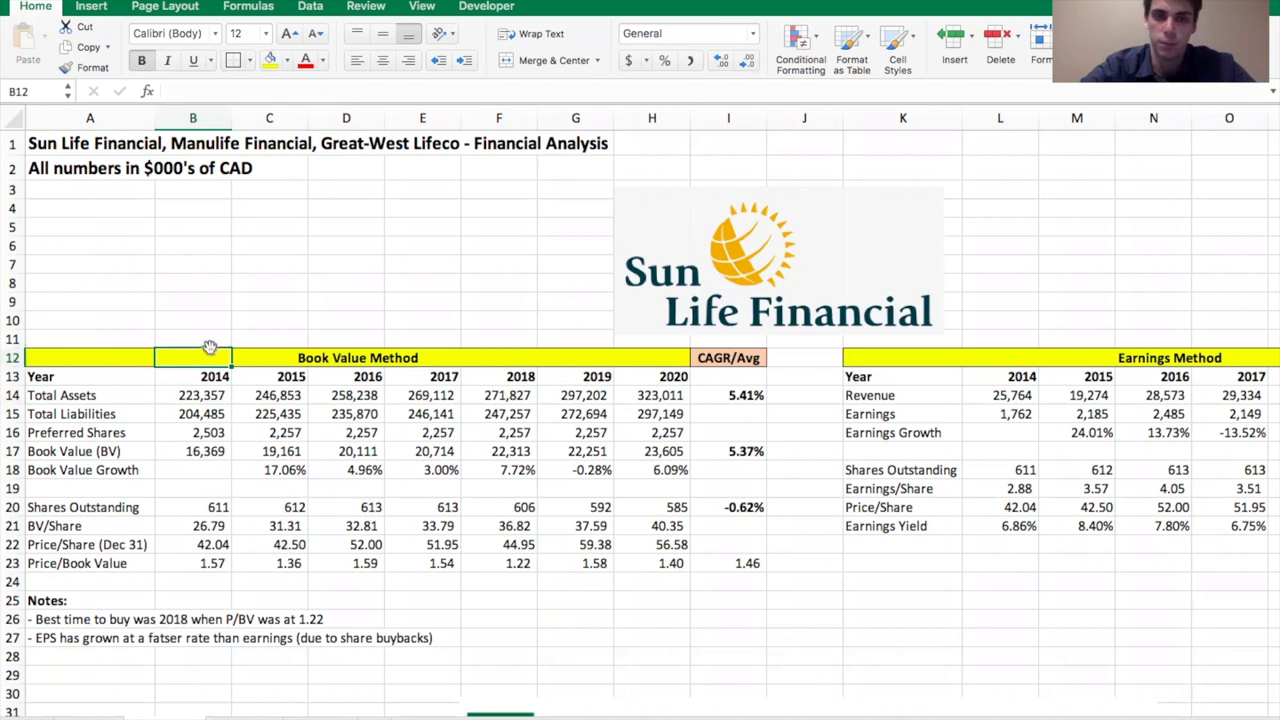
{"action": "left_click", "coordinate": [915, 358]}
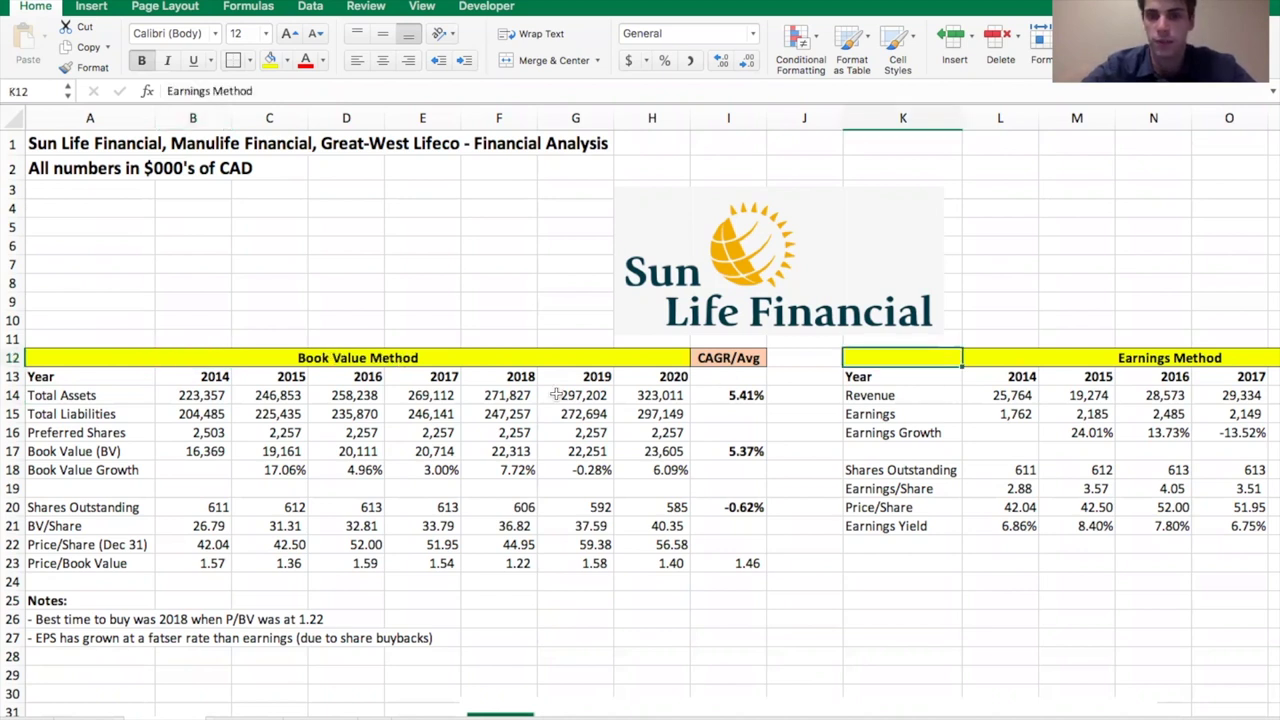
Inspect the 2014 total assets, total liabilities and preferred shares, and follow the preferred shares row across to 2020.
{"action": "left_click", "coordinate": [197, 393]}
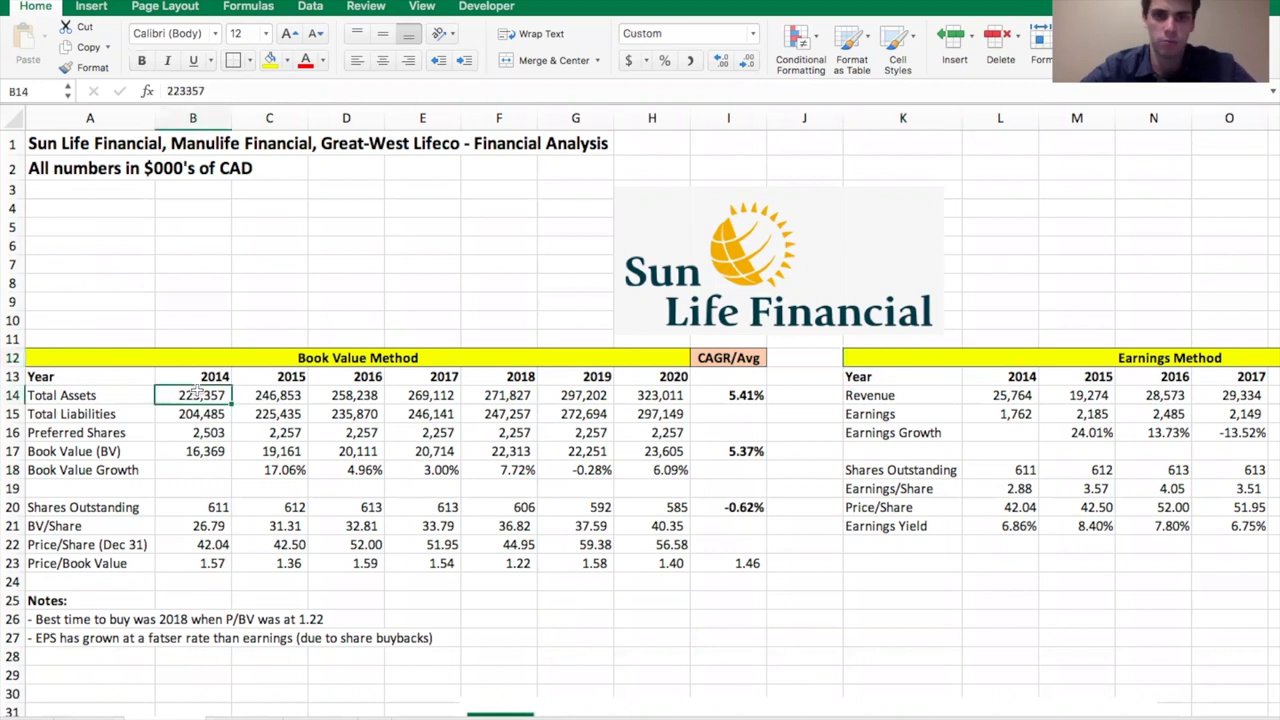
{"action": "mouse_move", "coordinate": [197, 393]}
{"action": "left_mouse_down"}
{"action": "mouse_move", "coordinate": [270, 395]}
{"action": "mouse_move", "coordinate": [197, 393]}
{"action": "left_mouse_up"}
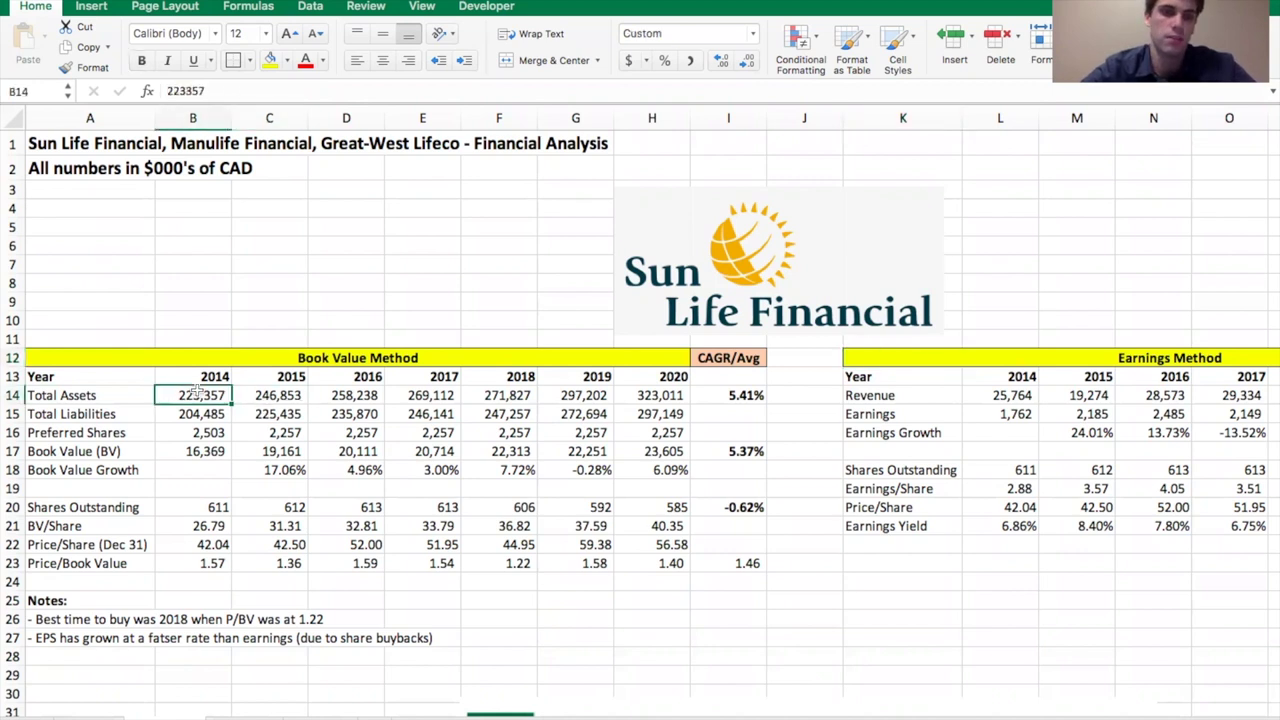
{"action": "key", "text": "Down"}
{"action": "key", "text": "Down"}
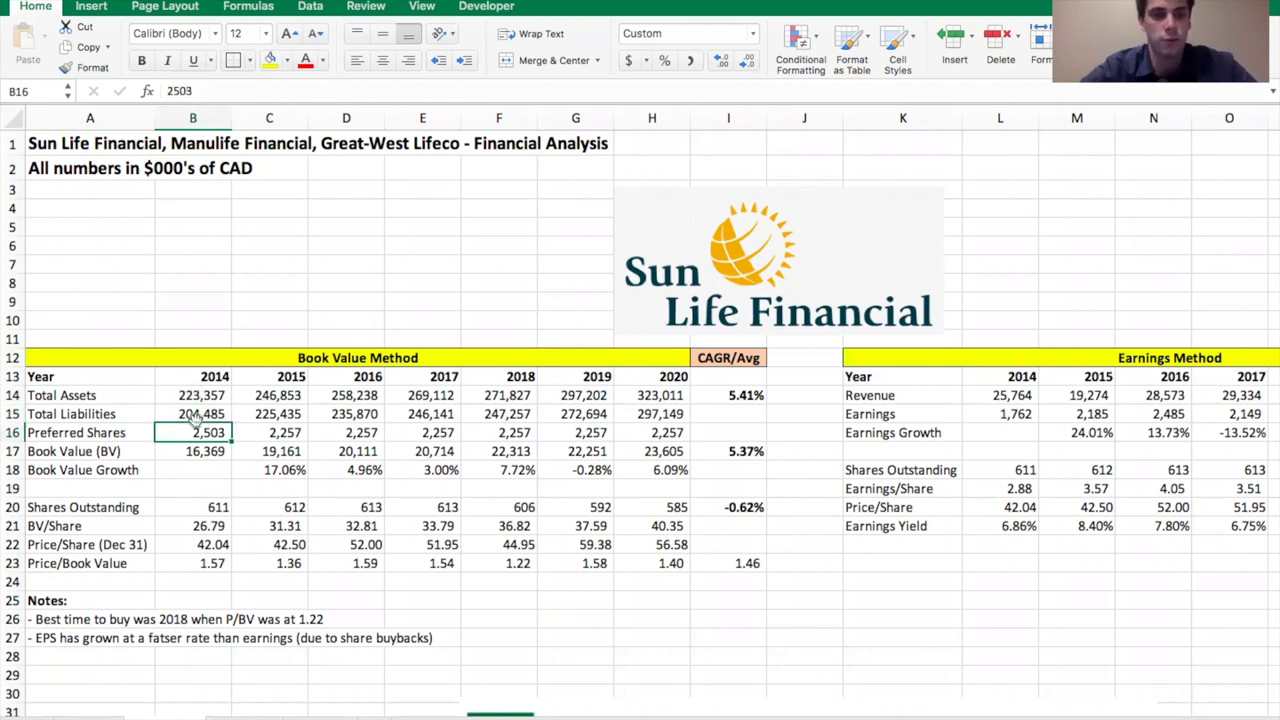
{"action": "key", "text": "Right"}
{"action": "key", "text": "Right"}
{"action": "key", "text": "Right"}
{"action": "key", "text": "Right"}
{"action": "key", "text": "Right"}
{"action": "key", "text": "Right"}
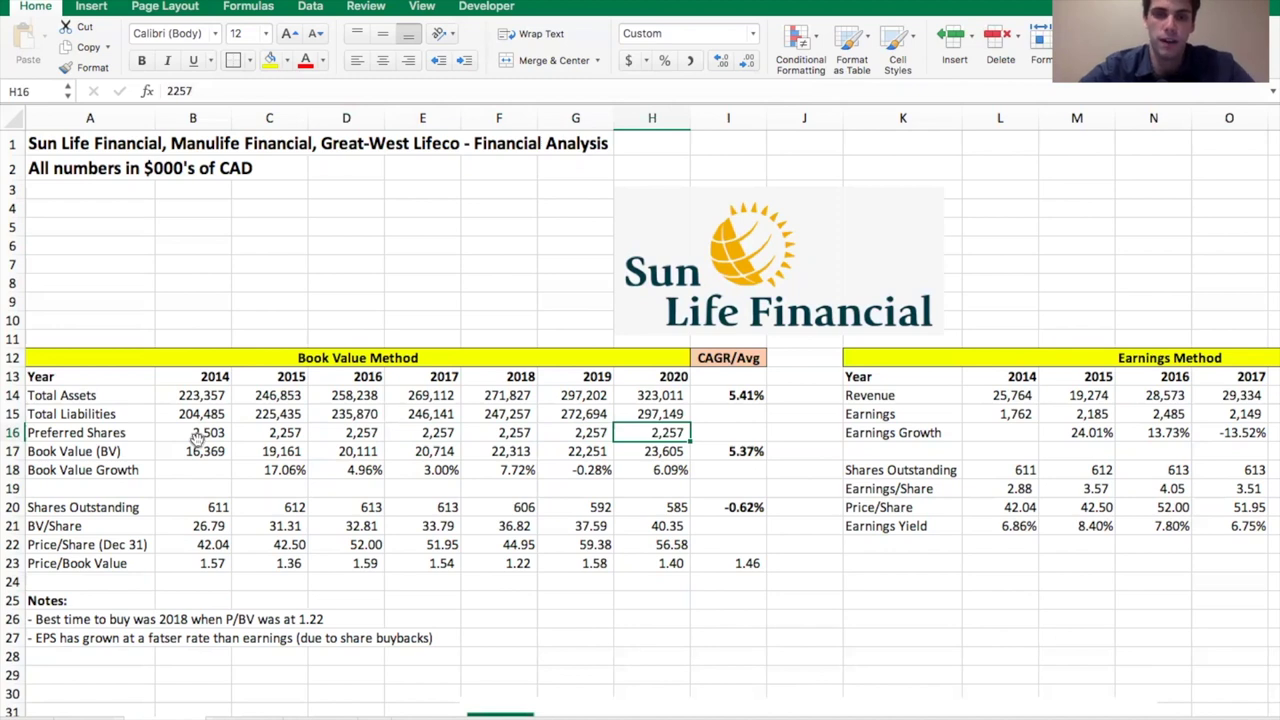
Follow the 2020 column from preferred shares down to the book value per share.
{"action": "key", "text": "Down"}
{"action": "key", "text": "Down"}
{"action": "key", "text": "Down"}
{"action": "key", "text": "Down"}
{"action": "key", "text": "Down"}
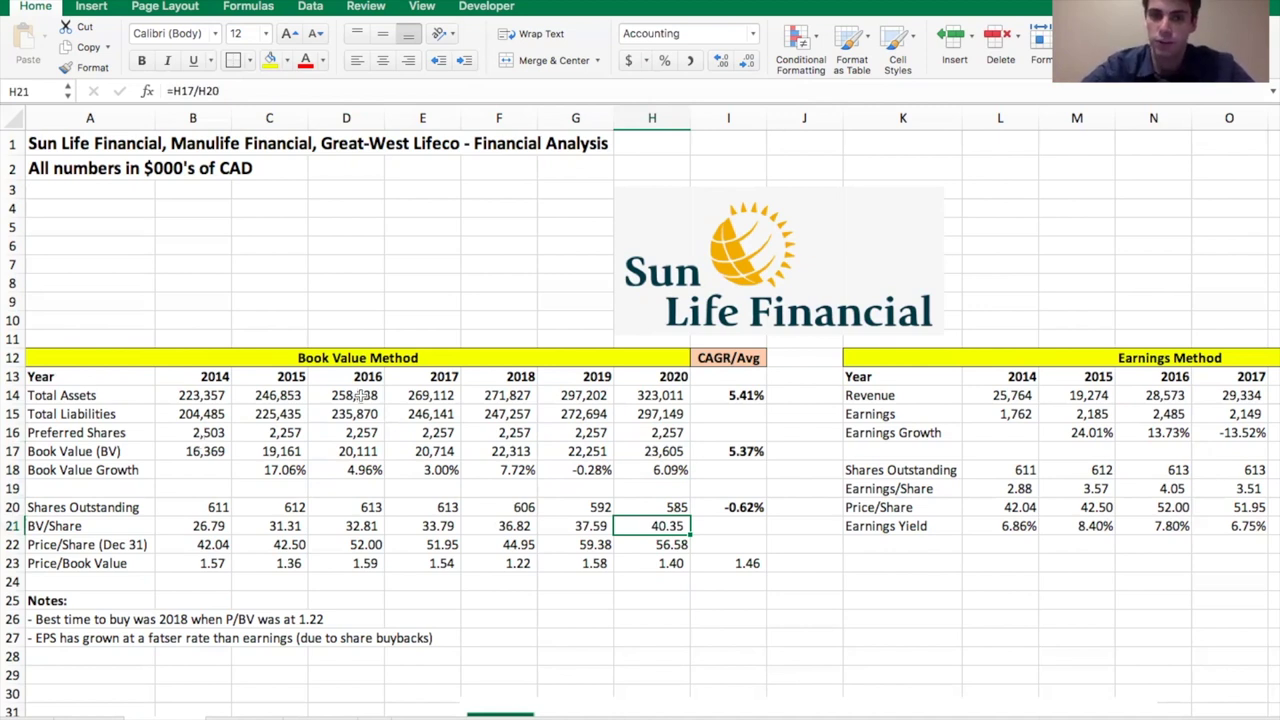
Check the 2020 preferred shares and the book value formula, leaving the formula as it is.
{"action": "left_click", "coordinate": [637, 432]}
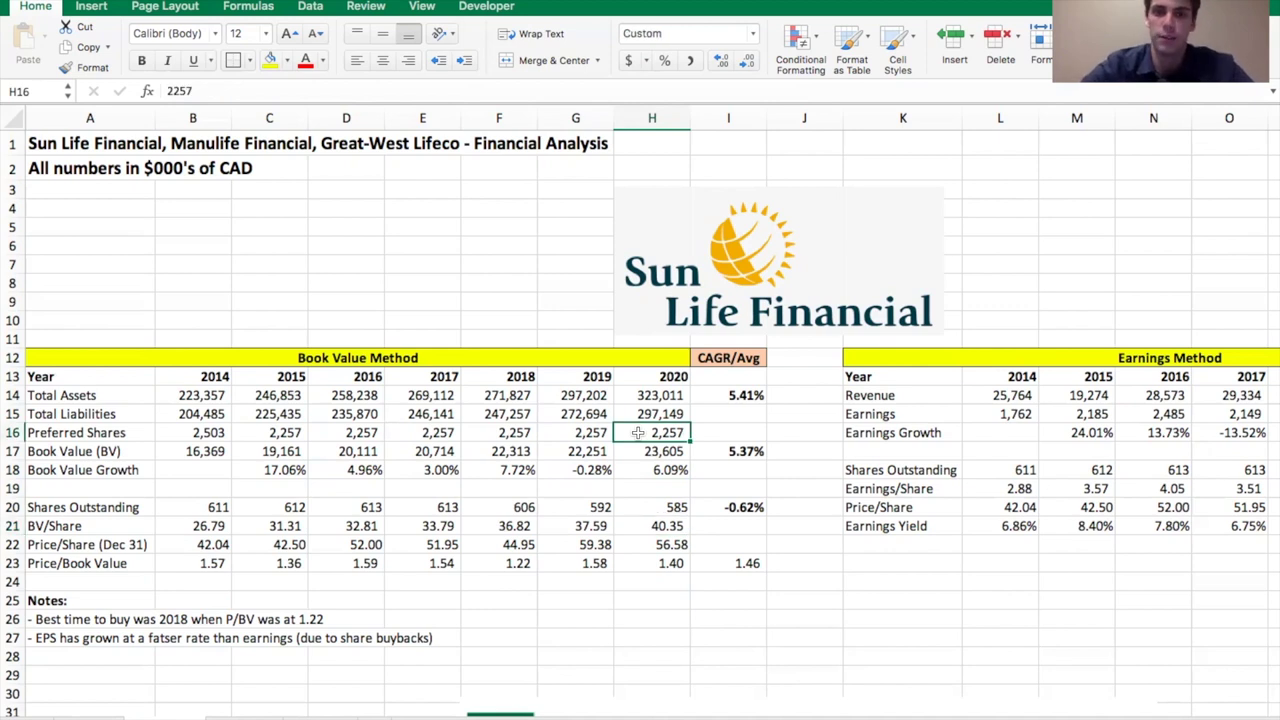
{"action": "left_click", "coordinate": [677, 456]}
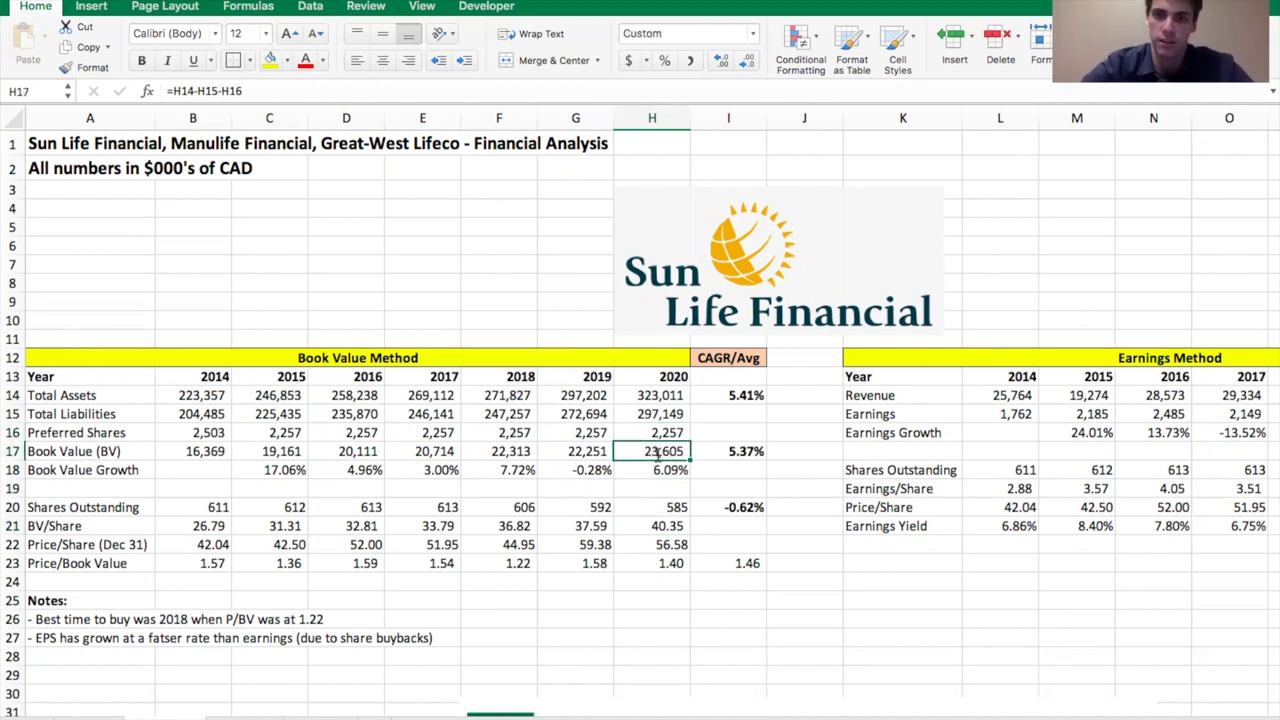
{"action": "double_click", "coordinate": [657, 456]}
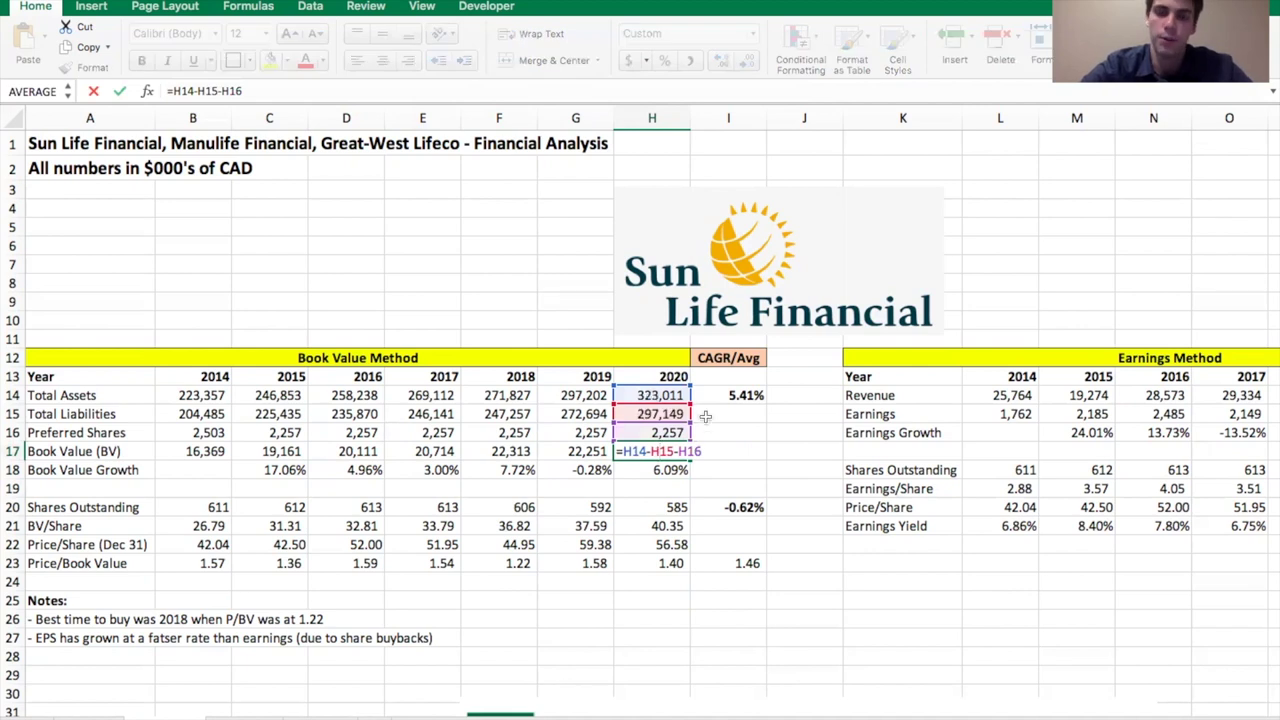
{"action": "key", "text": "Return"}
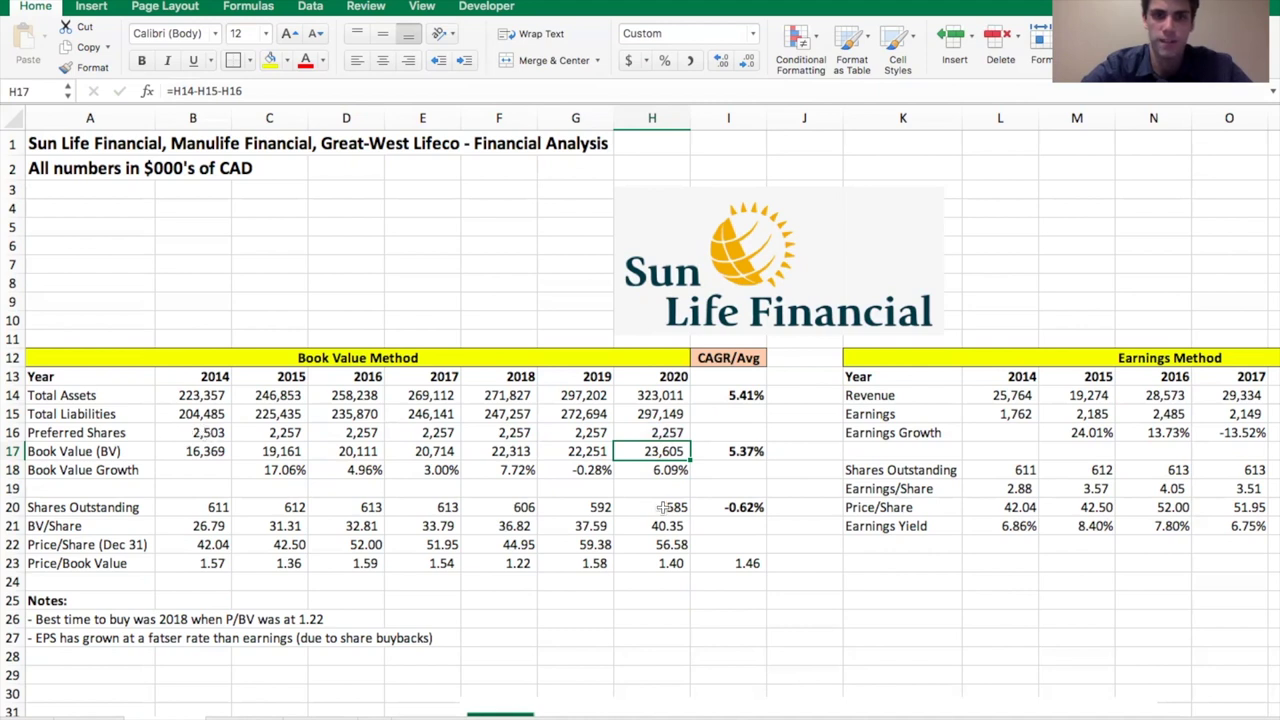
Inspect the book value growth rate in the CAGR/Avg column and compare shares outstanding between 2014 and 2020.
{"action": "left_click", "coordinate": [726, 452]}
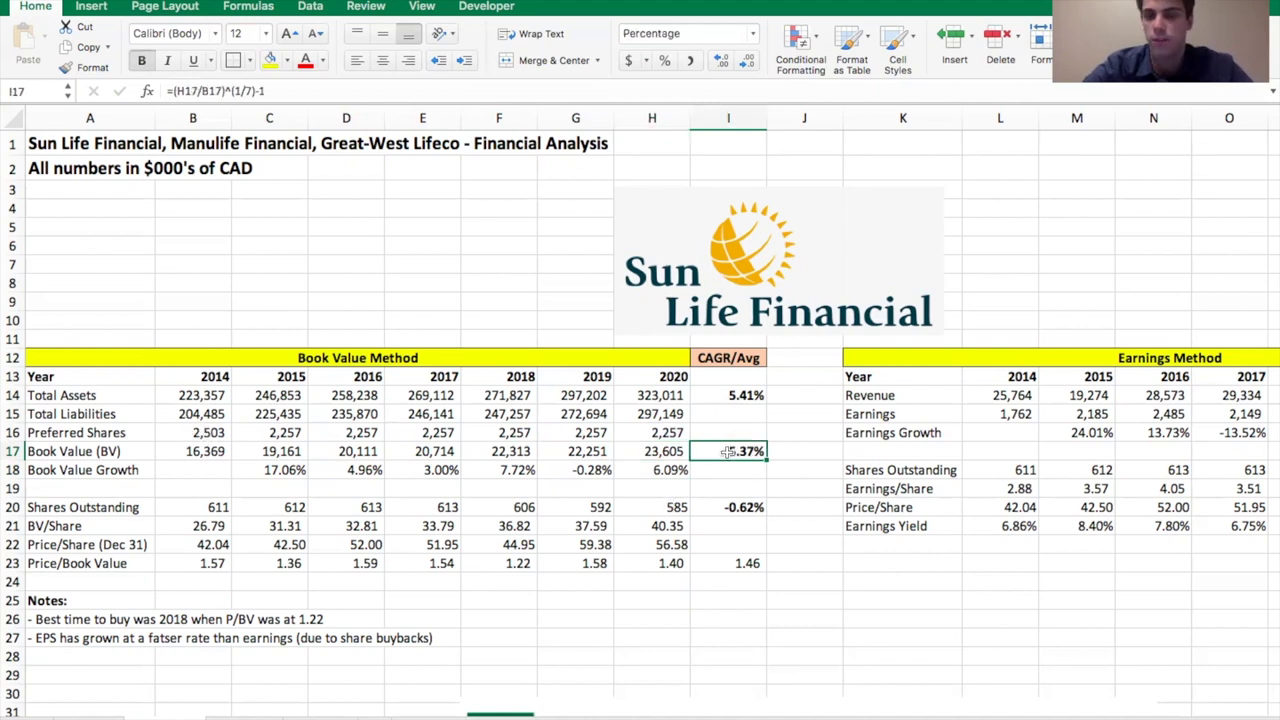
{"action": "left_click", "coordinate": [655, 504]}
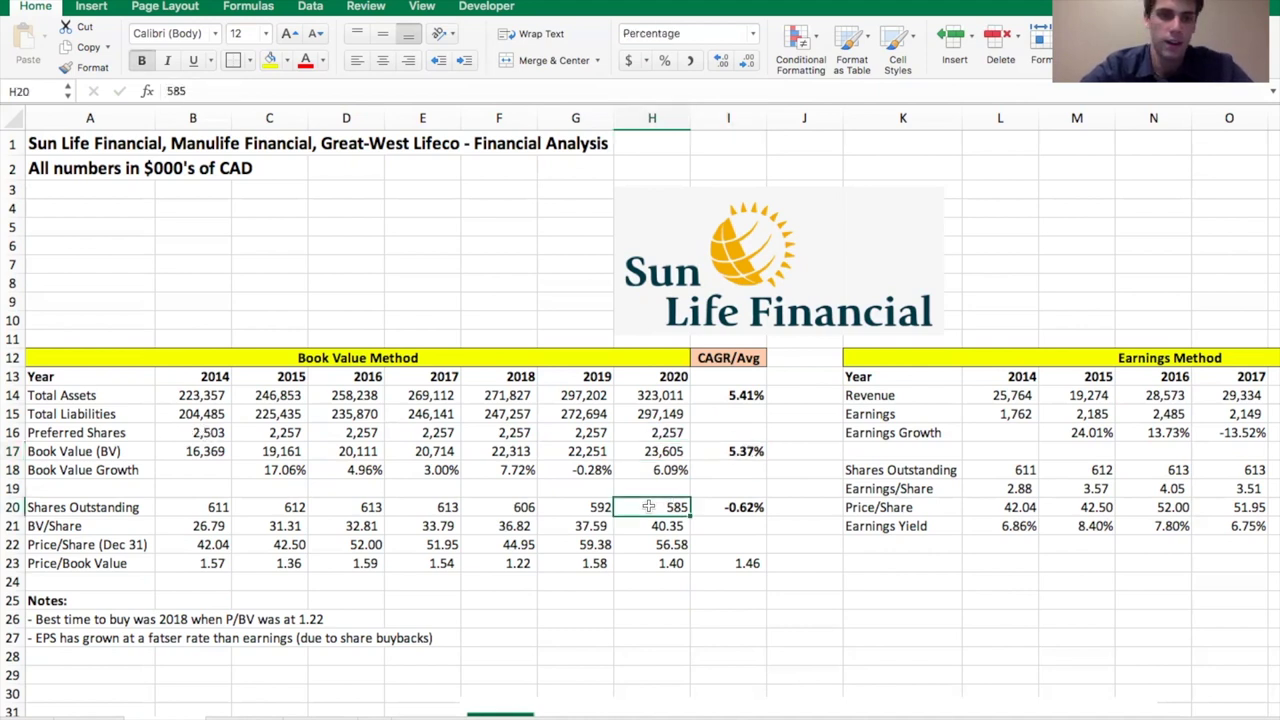
{"action": "left_click", "coordinate": [195, 512]}
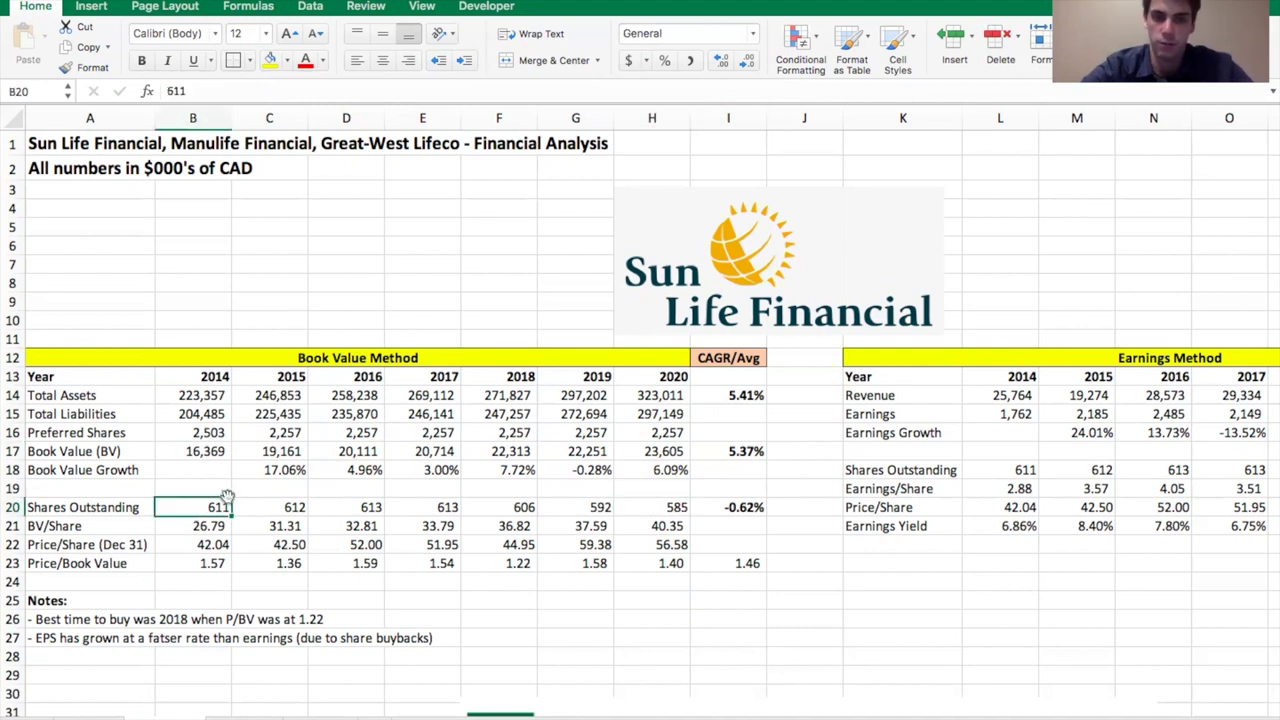
{"action": "left_click", "coordinate": [676, 507]}
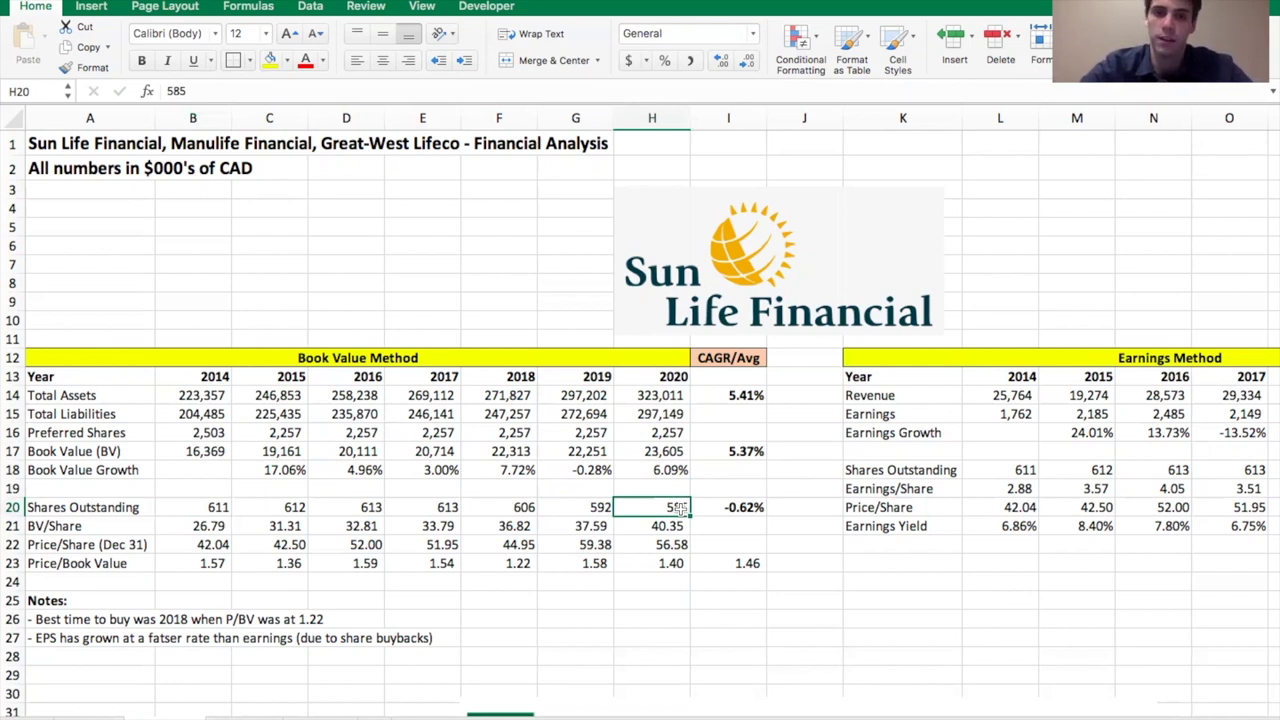
Review the Price/Book Value row from 2014 through its average, including the 2018 ratio and that year's share price.
{"action": "left_click", "coordinate": [210, 562]}
{"action": "key", "text": "Right"}
{"action": "key", "text": "Right"}
{"action": "key", "text": "Right"}
{"action": "key", "text": "Right"}
{"action": "key", "text": "Right"}
{"action": "key", "text": "Right"}
{"action": "key", "text": "Right"}
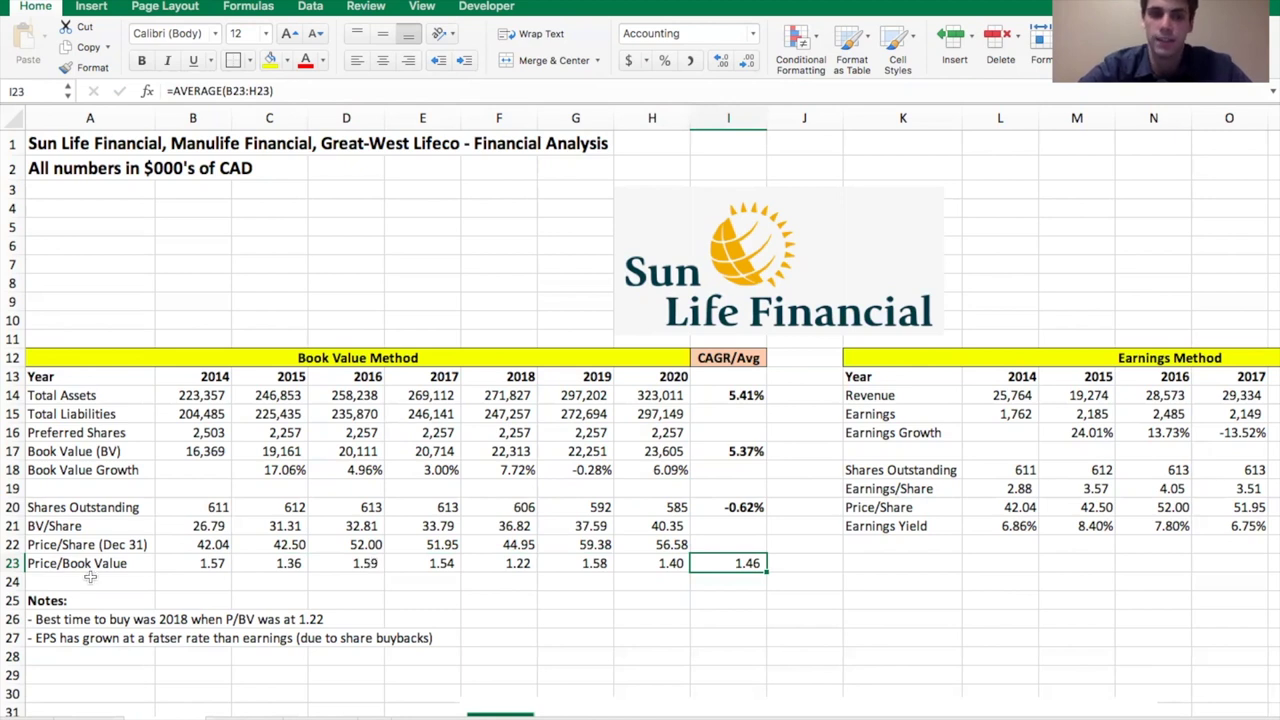
{"action": "left_click", "coordinate": [500, 565]}
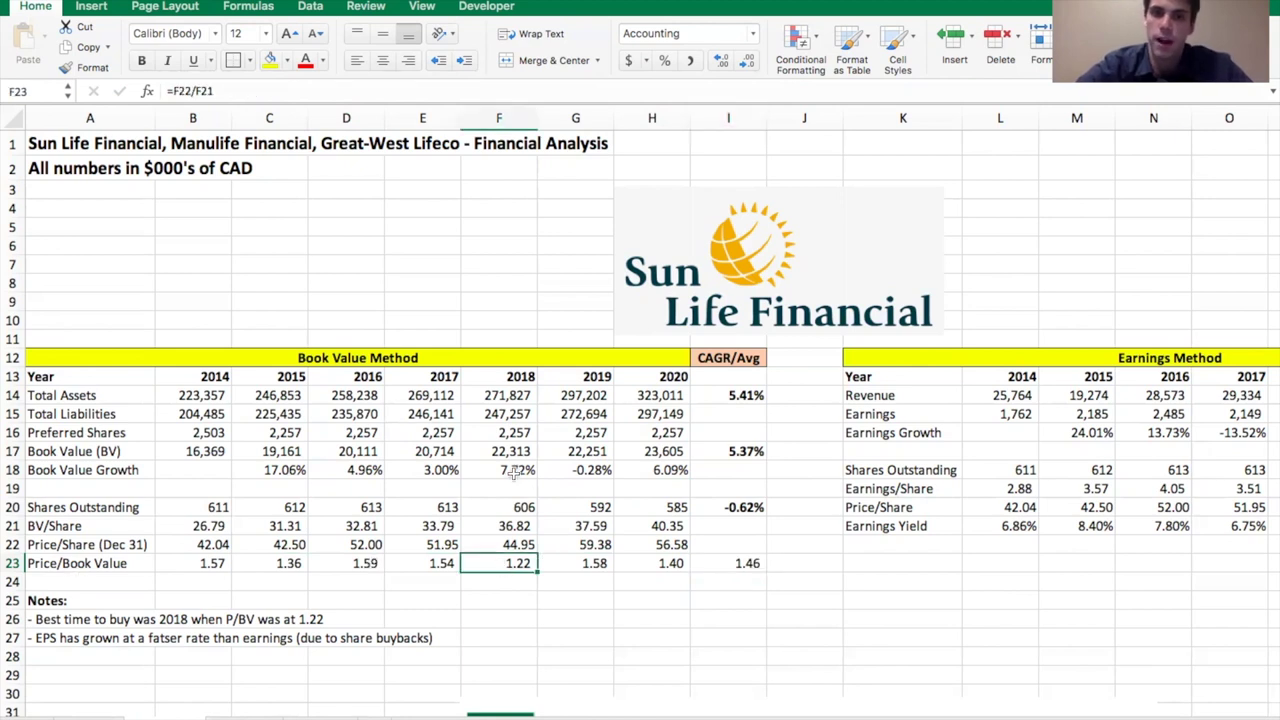
{"action": "left_click", "coordinate": [518, 544]}
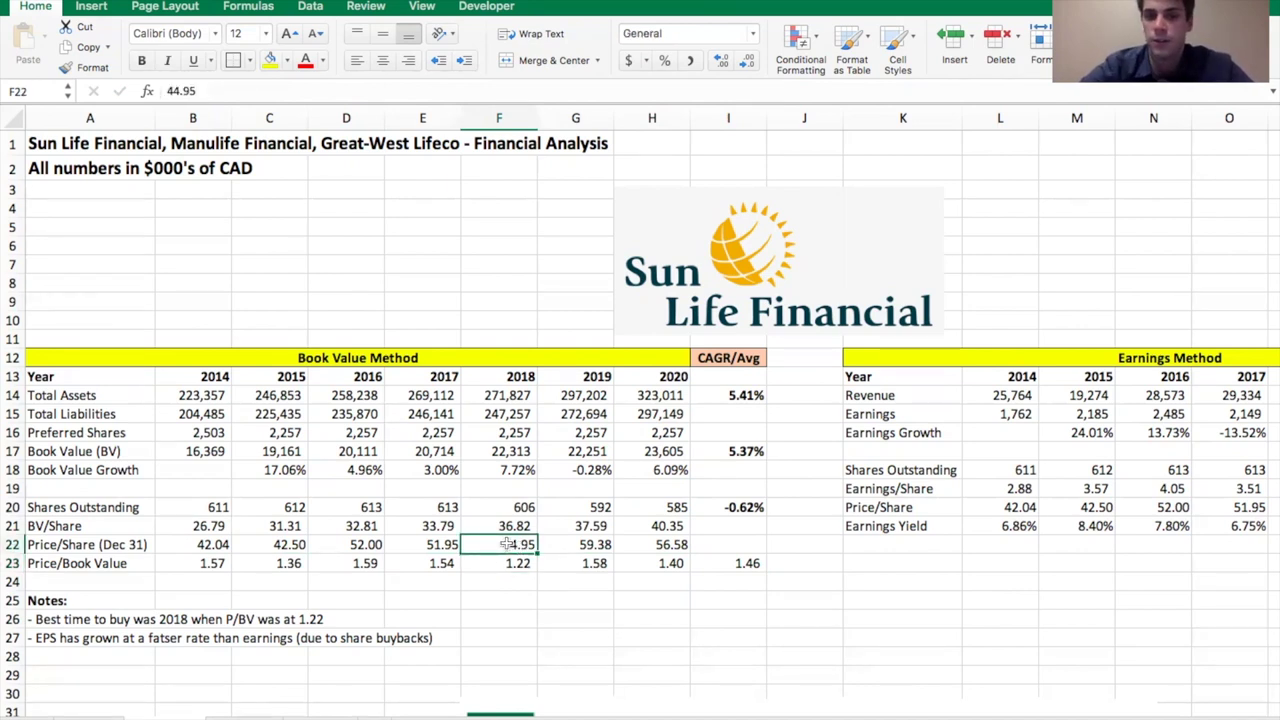
Check Sun Life's 2019 year-end share price against its 2018 price/book value ratio.
{"action": "left_click", "coordinate": [592, 543]}
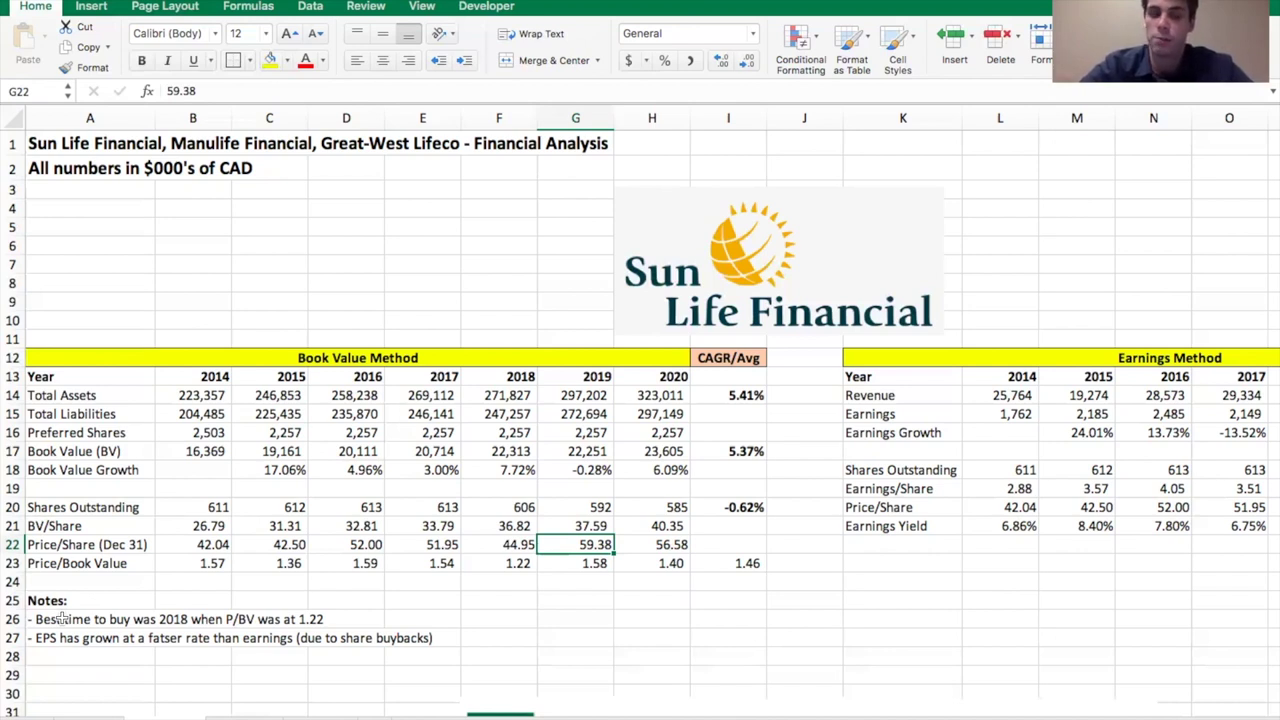
{"action": "left_click", "coordinate": [496, 564]}
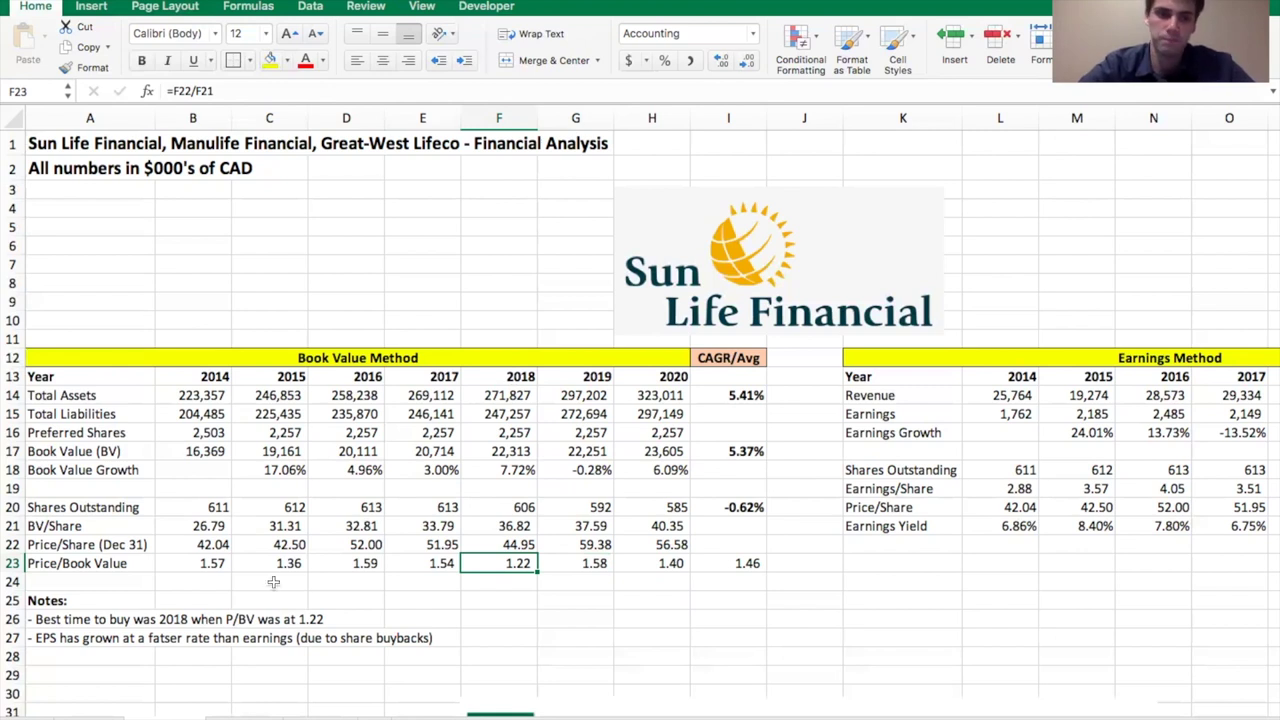
Inspect the revenue and earnings CAGR formulas in Sun Life's Earnings Method table.
{"action": "scroll", "coordinate": [509, 541], "scroll_direction": "right", "scroll_amount": 2}
{"action": "scroll", "coordinate": [509, 541], "scroll_direction": "right", "scroll_amount": 8}
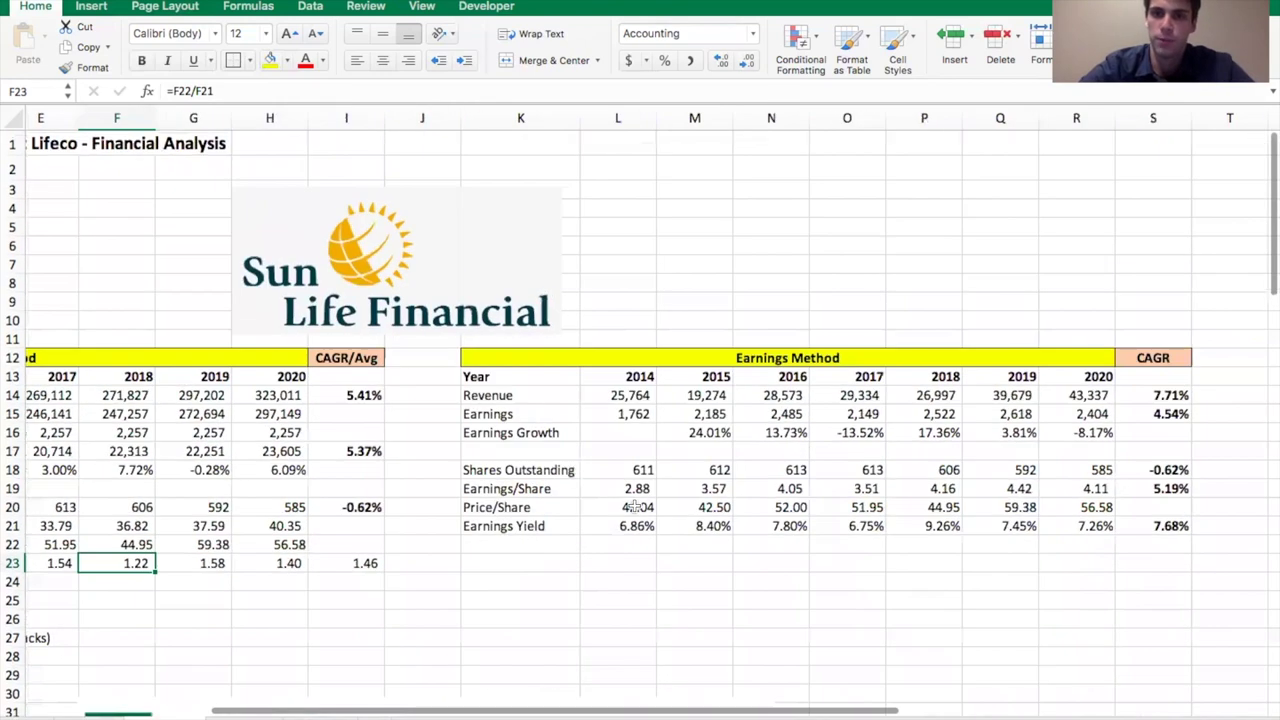
{"action": "left_click", "coordinate": [975, 395]}
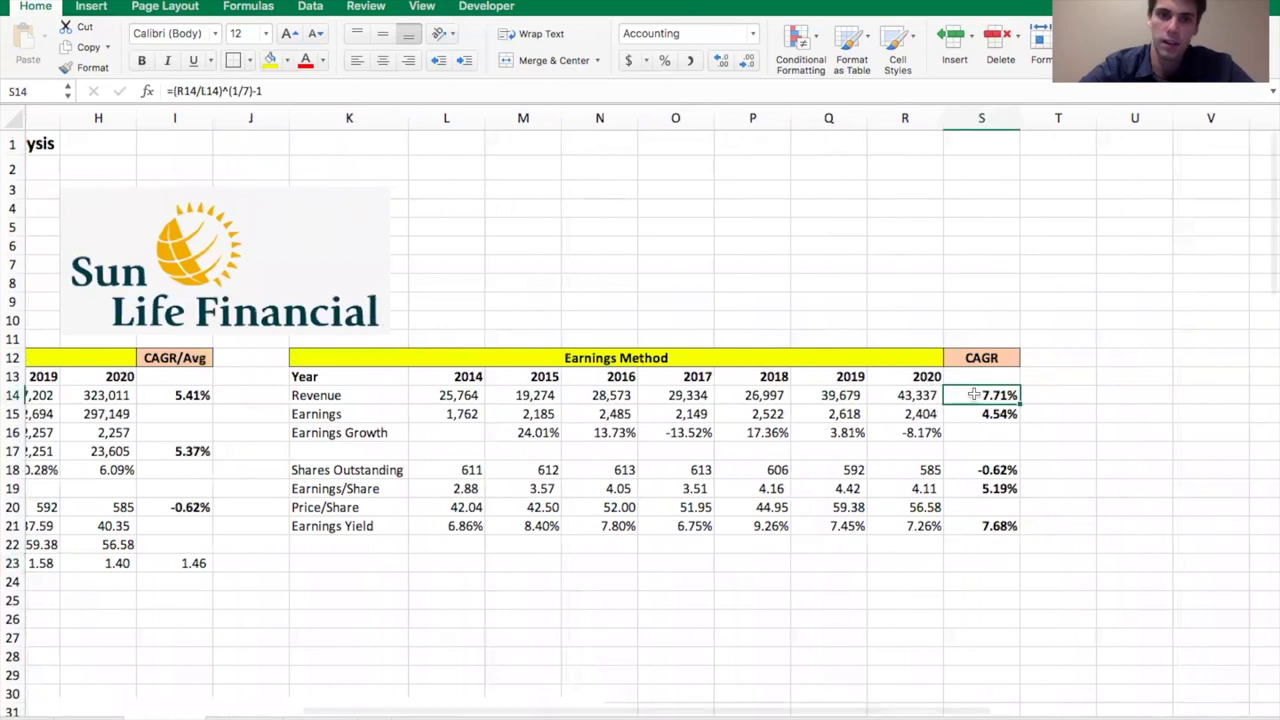
{"action": "left_click", "coordinate": [920, 396]}
{"action": "left_click", "coordinate": [969, 410]}
{"action": "left_click", "coordinate": [972, 396]}
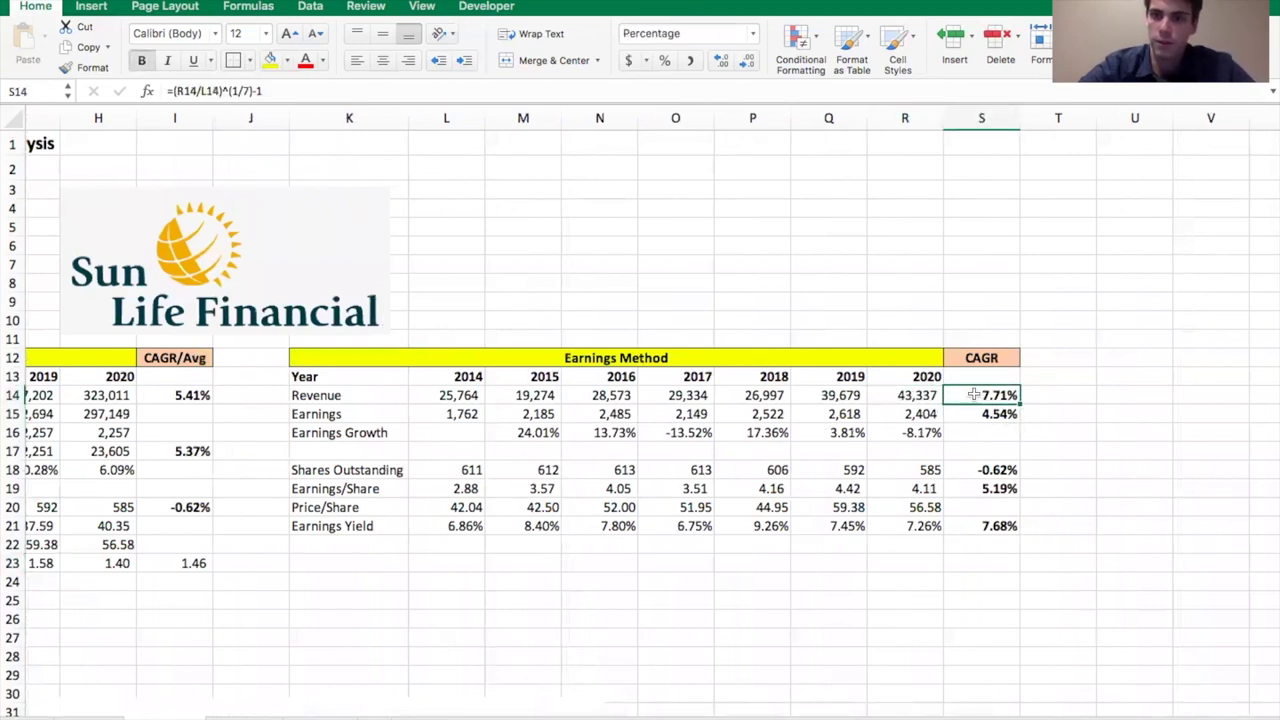
{"action": "left_click", "coordinate": [979, 410]}
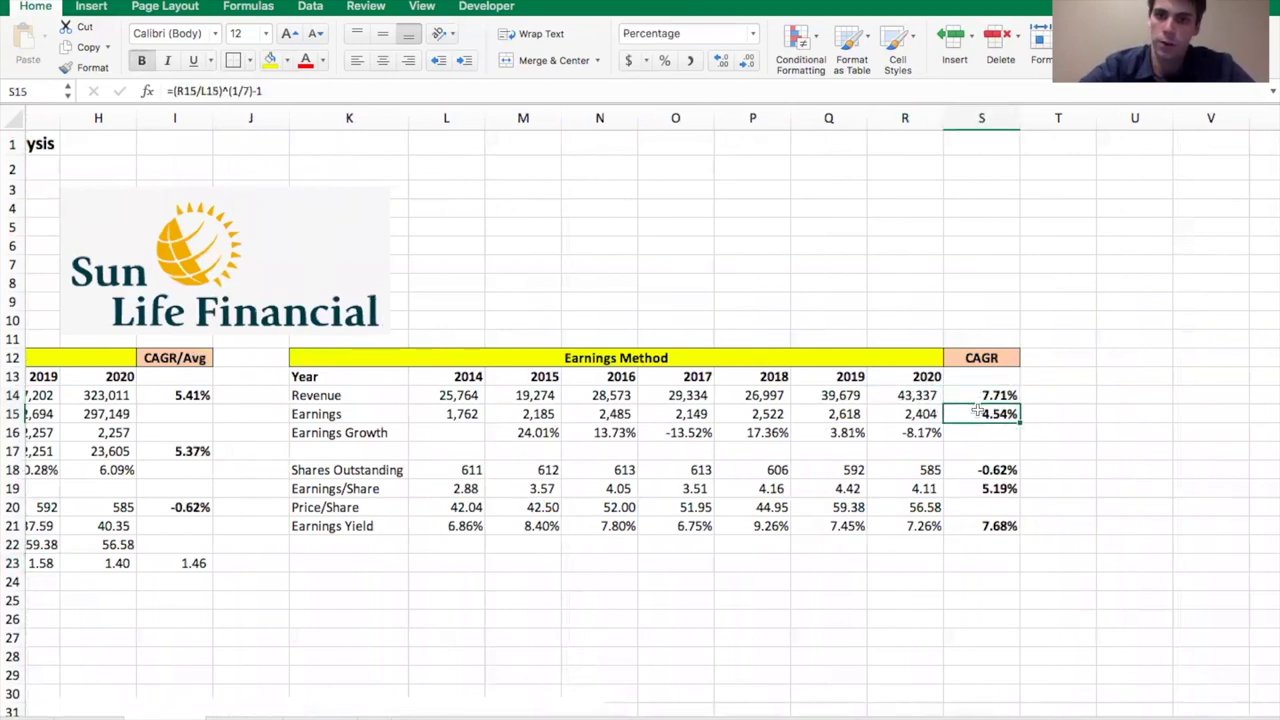
Compare Sun Life's earnings-per-share CAGR with its earnings CAGR and the 2020 shares outstanding.
{"action": "left_click", "coordinate": [918, 473]}
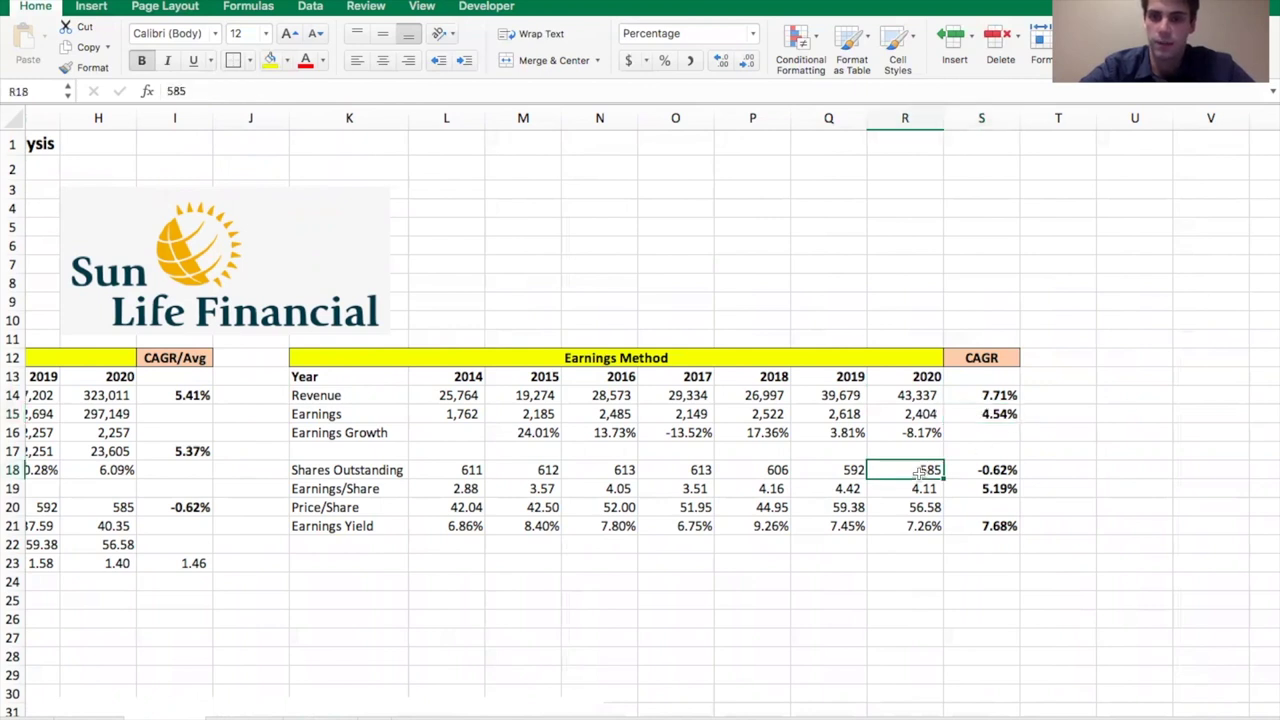
{"action": "left_click", "coordinate": [1013, 490]}
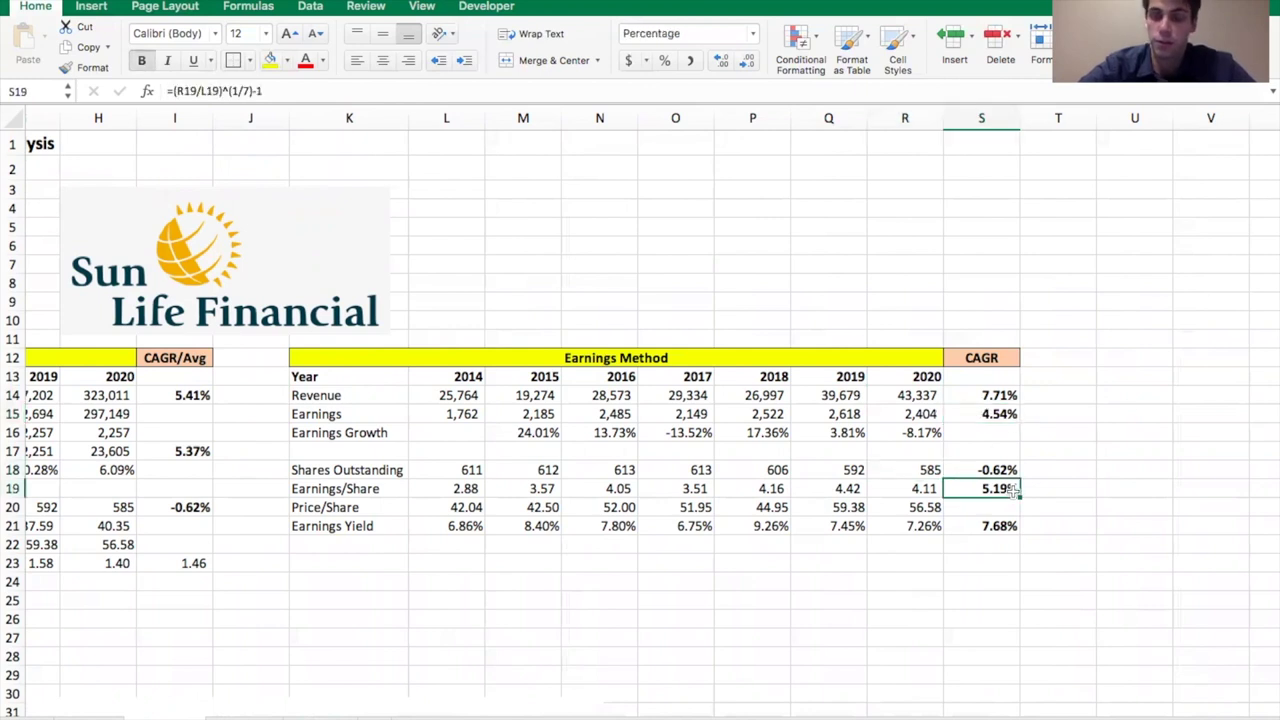
{"action": "left_click", "coordinate": [990, 413]}
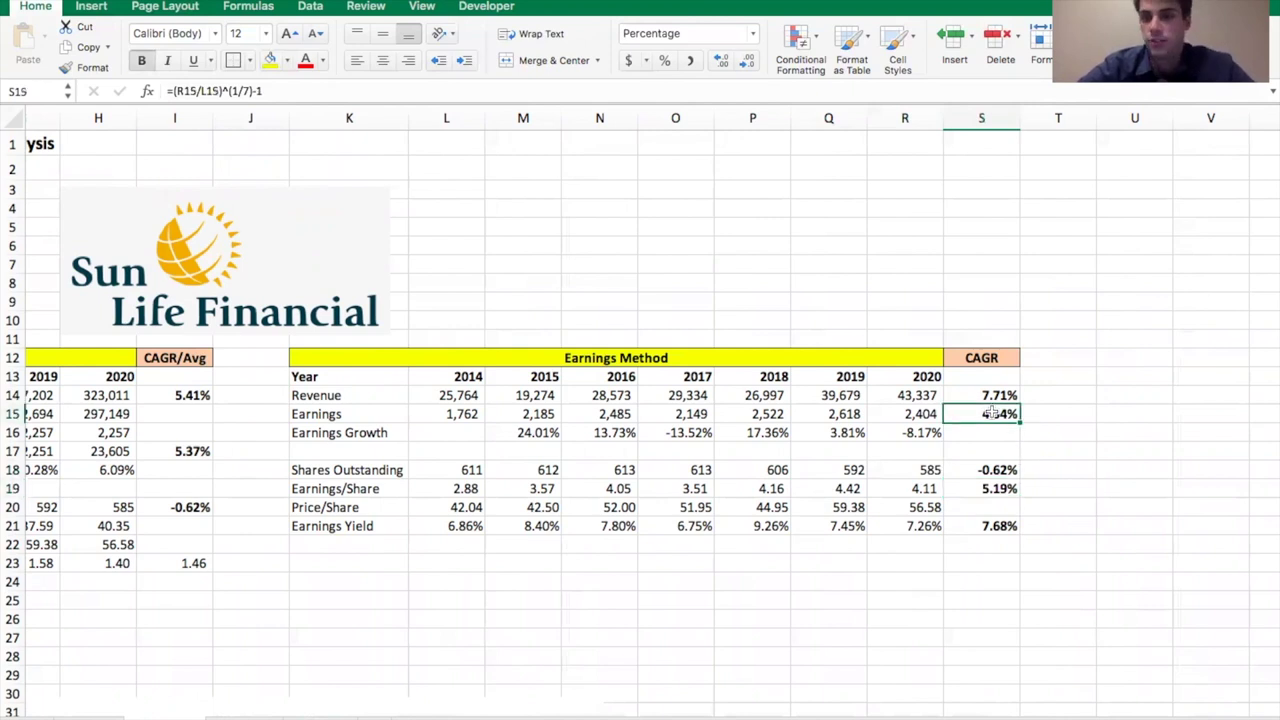
{"action": "left_click", "coordinate": [925, 467]}
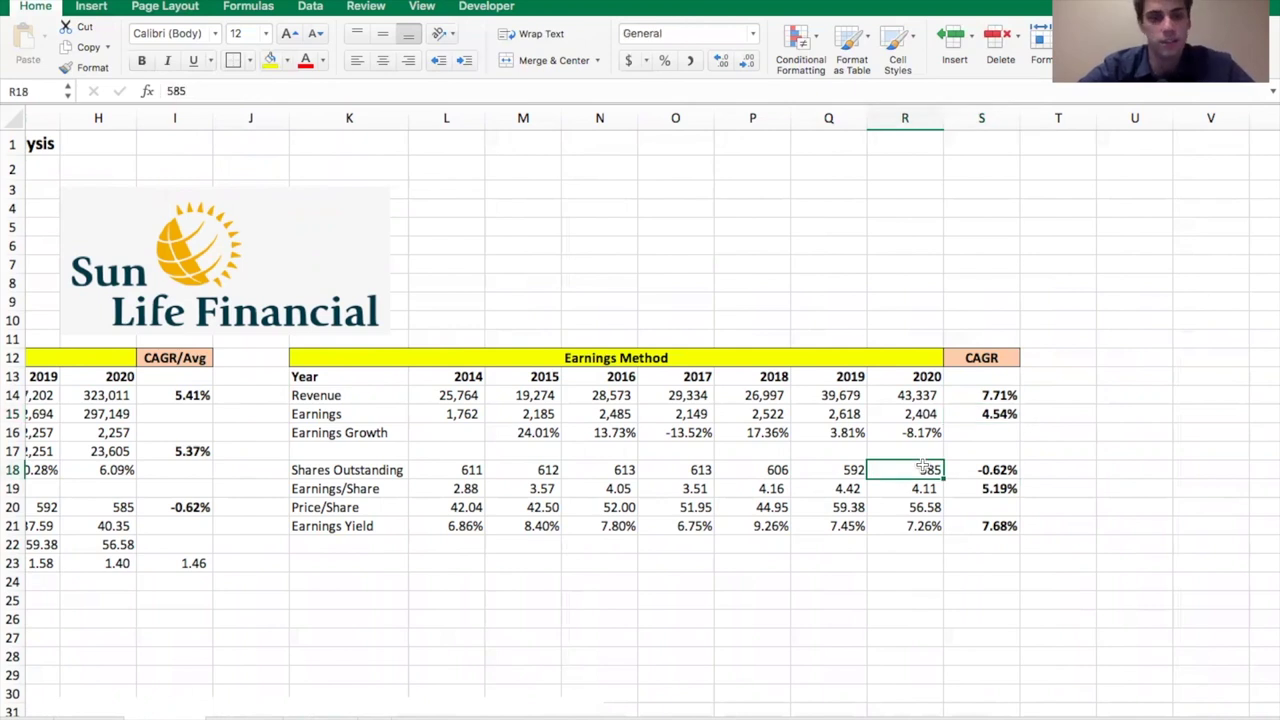
Go through Sun Life's Earnings Yield row year by year from 2014 to 2020.
{"action": "left_click", "coordinate": [455, 526]}
{"action": "key", "text": "Right"}
{"action": "key", "text": "Right"}
{"action": "key", "text": "Right"}
{"action": "key", "text": "Right"}
{"action": "key", "text": "Right"}
{"action": "key", "text": "Right"}
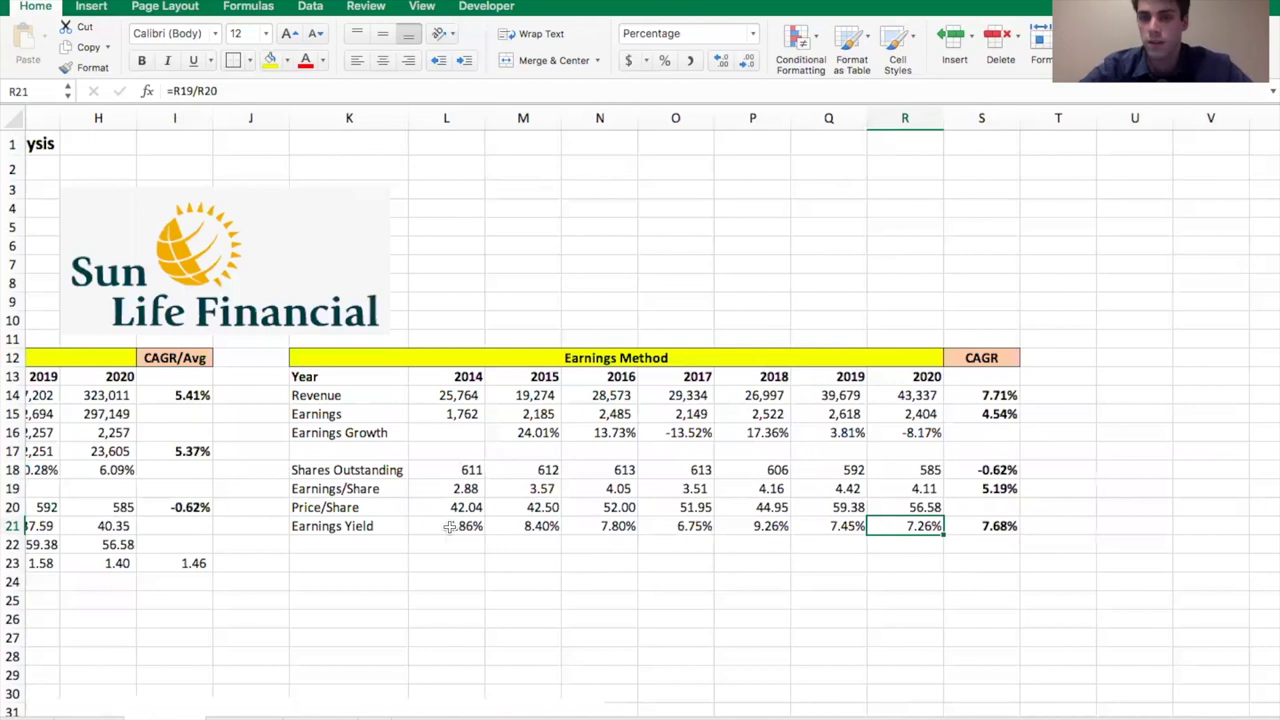
Revisit Sun Life's earnings yields from 2014 to 2019, then examine the 2018 yield and the row's average.
{"action": "left_click", "coordinate": [448, 527]}
{"action": "key", "text": "Right"}
{"action": "key", "text": "Right"}
{"action": "key", "text": "Right"}
{"action": "key", "text": "Right"}
{"action": "key", "text": "Right"}
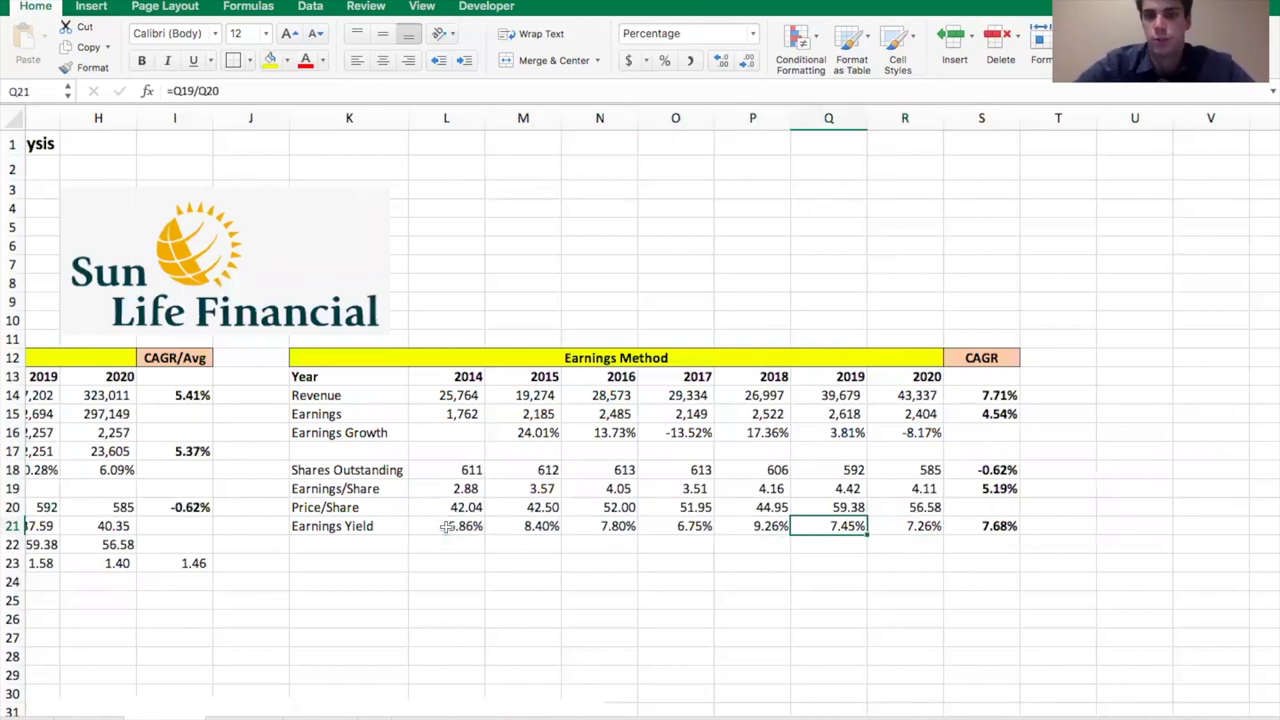
{"action": "key", "text": "Left"}
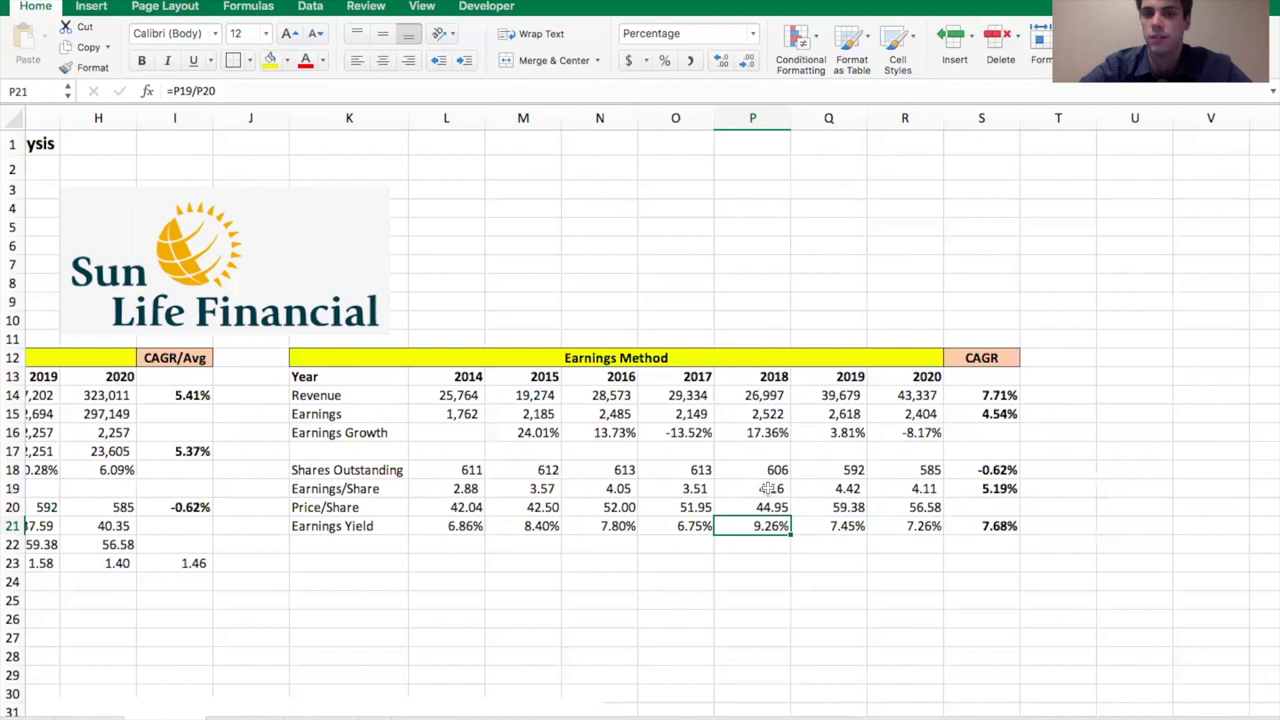
{"action": "left_click", "coordinate": [1008, 524]}
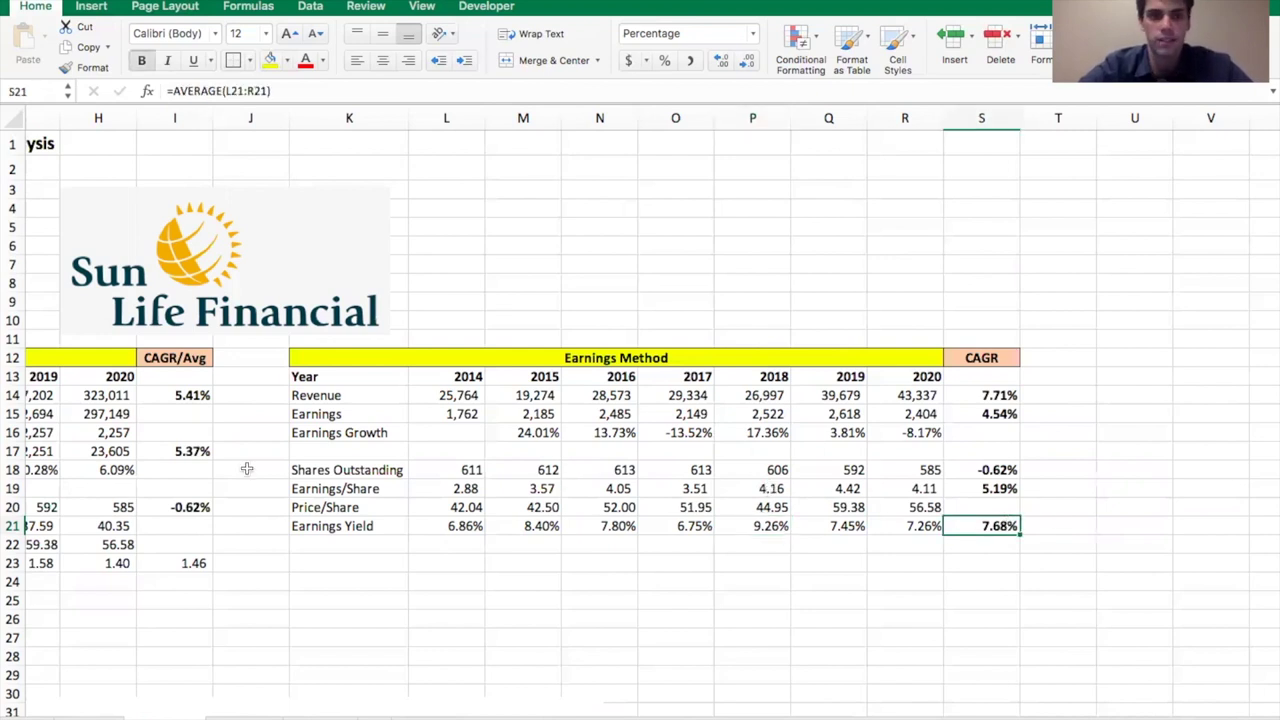
Find Manulife's Book Value Method table and check 2014 total assets, 2014 price/book value and the 2020 book value formula.
{"action": "scroll", "coordinate": [246, 468], "scroll_direction": "left", "scroll_amount": 5}
{"action": "scroll", "coordinate": [246, 468], "scroll_direction": "down", "scroll_amount": 6}
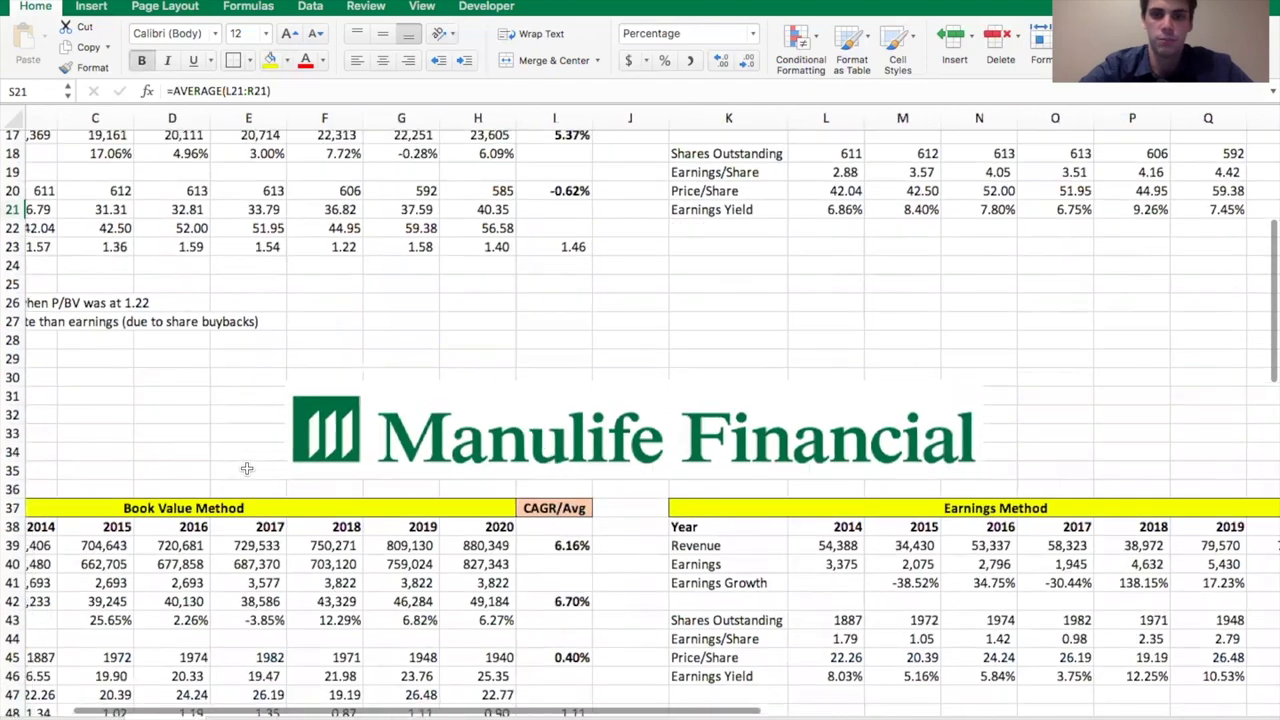
{"action": "scroll", "coordinate": [246, 468], "scroll_direction": "down", "scroll_amount": 3}
{"action": "scroll", "coordinate": [246, 468], "scroll_direction": "left", "scroll_amount": 2}
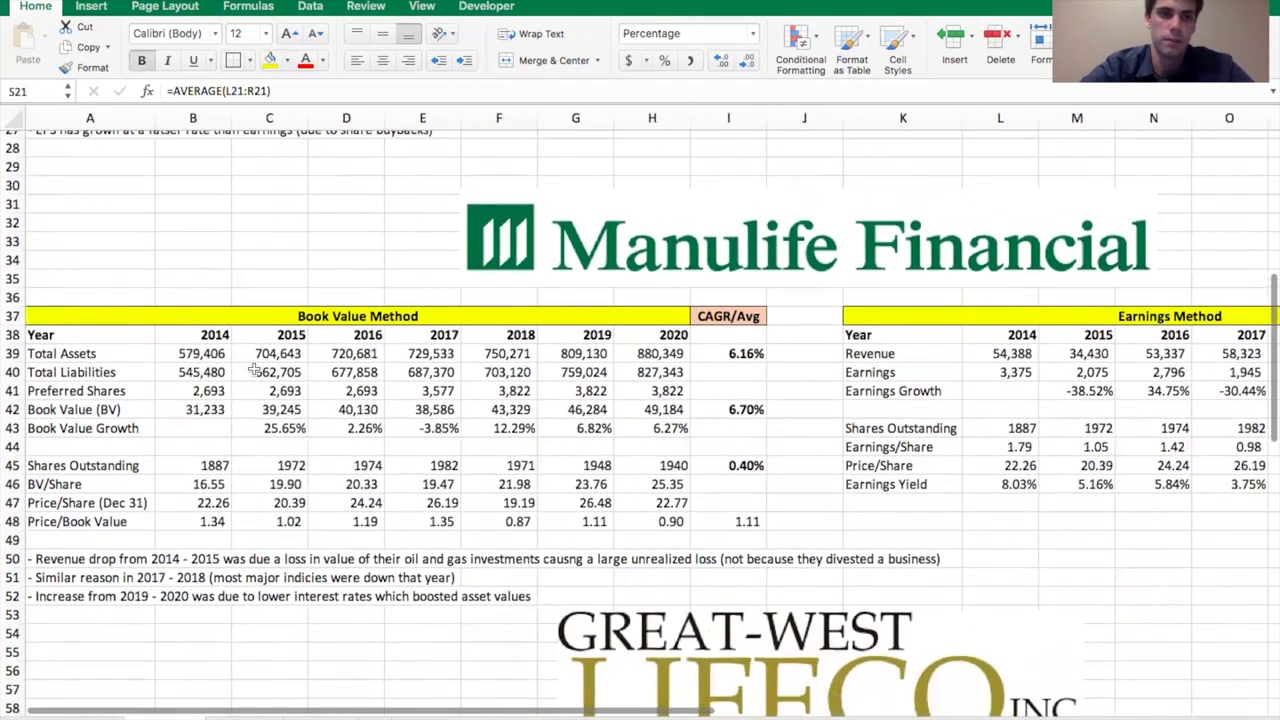
{"action": "left_click", "coordinate": [200, 353]}
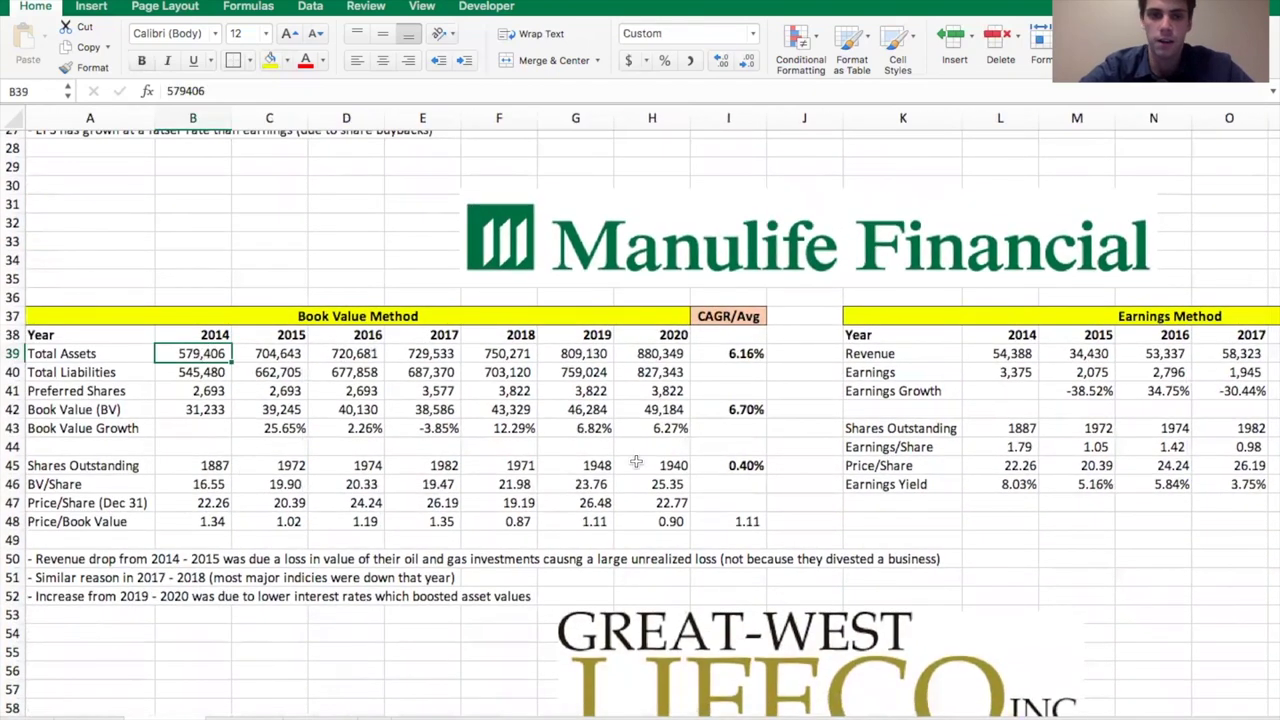
{"action": "left_click", "coordinate": [190, 518]}
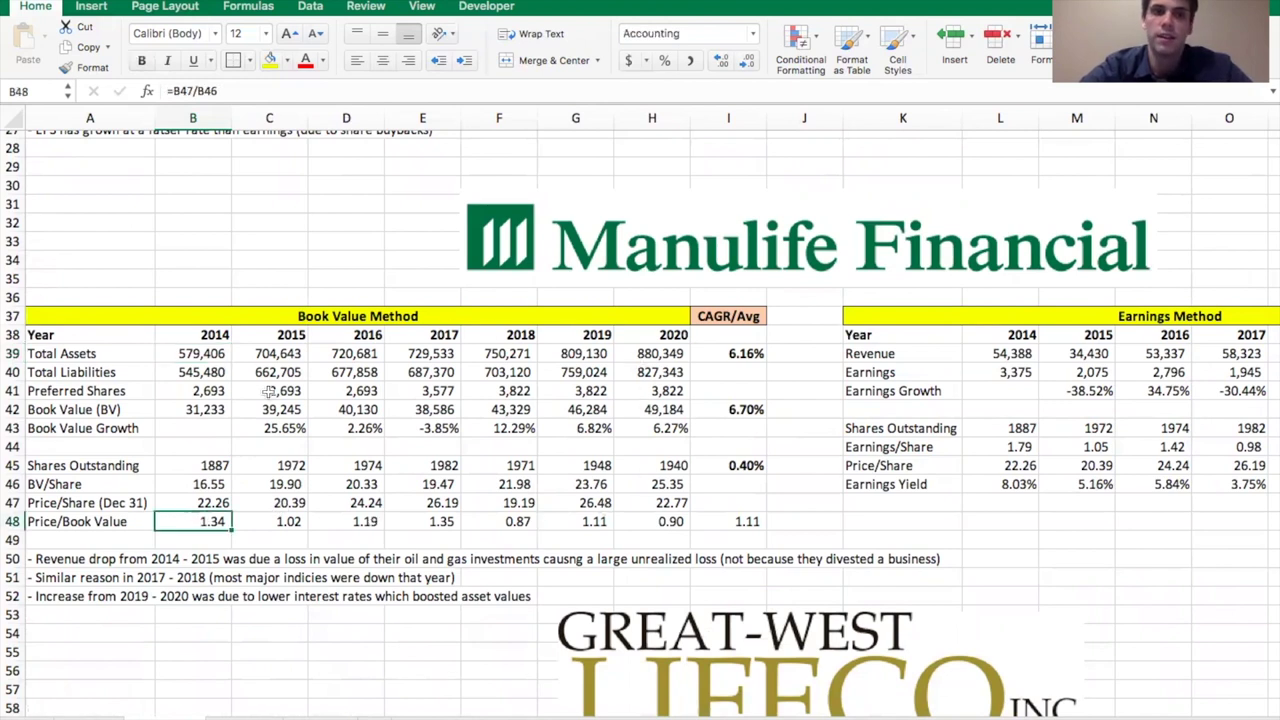
{"action": "left_click", "coordinate": [672, 410]}
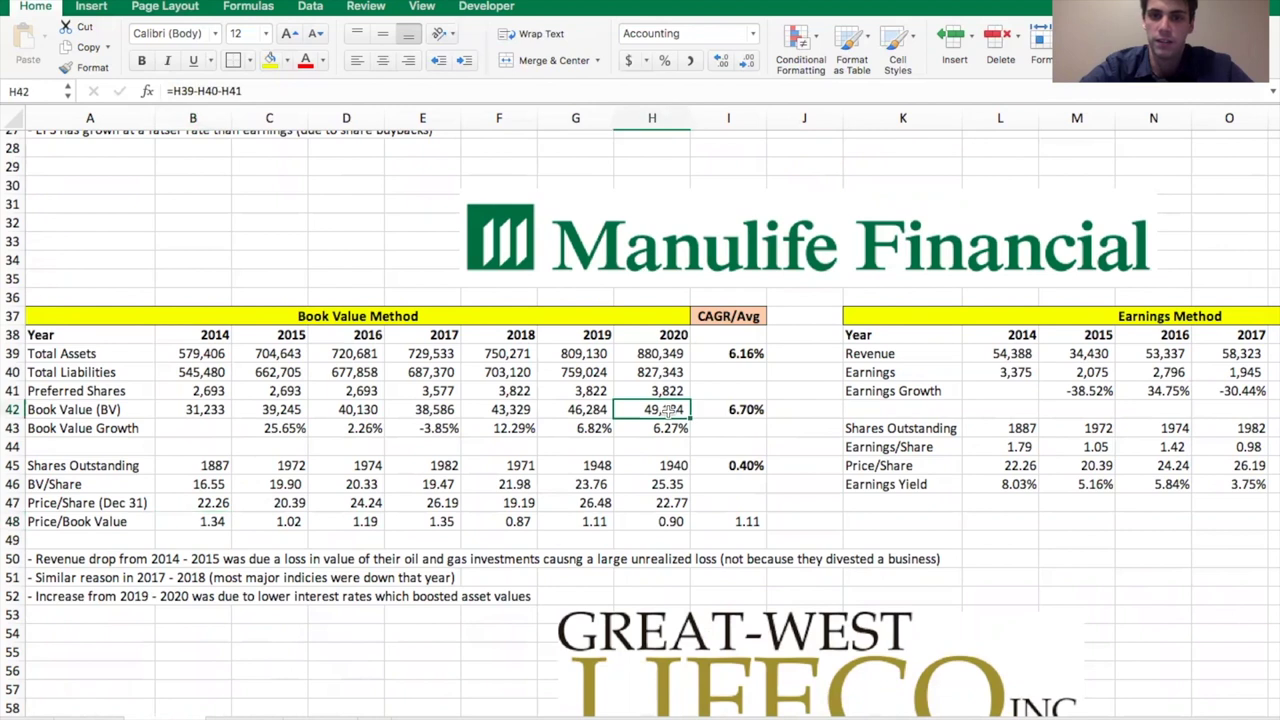
Compare Manulife's book value CAGR with Sun Life's book value CAGR.
{"action": "left_click", "coordinate": [760, 409]}
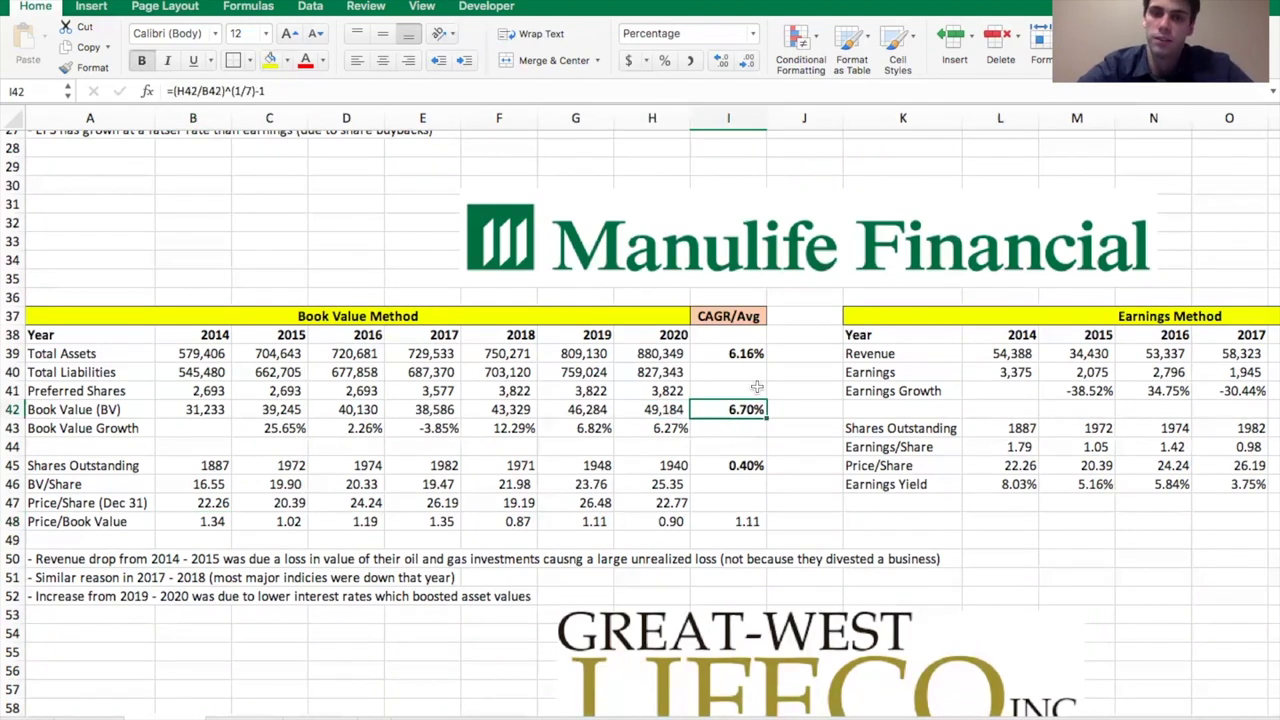
{"action": "scroll", "coordinate": [757, 387], "scroll_direction": "up", "scroll_amount": 10}
{"action": "left_click", "coordinate": [745, 275]}
{"action": "scroll", "coordinate": [748, 418], "scroll_direction": "down", "scroll_amount": 1}
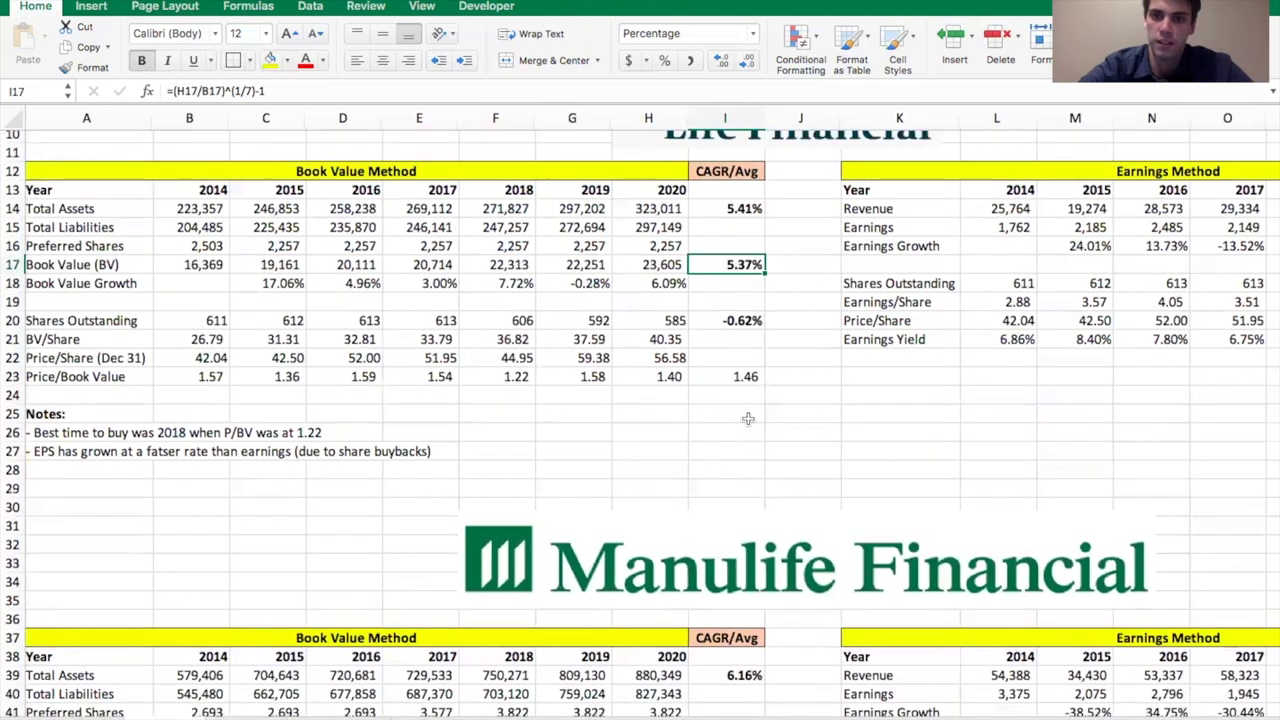
Review Manulife's Price/Book Value row from 2014 through 2020, including its average.
{"action": "scroll", "coordinate": [748, 418], "scroll_direction": "down", "scroll_amount": 7}
{"action": "left_click", "coordinate": [748, 605]}
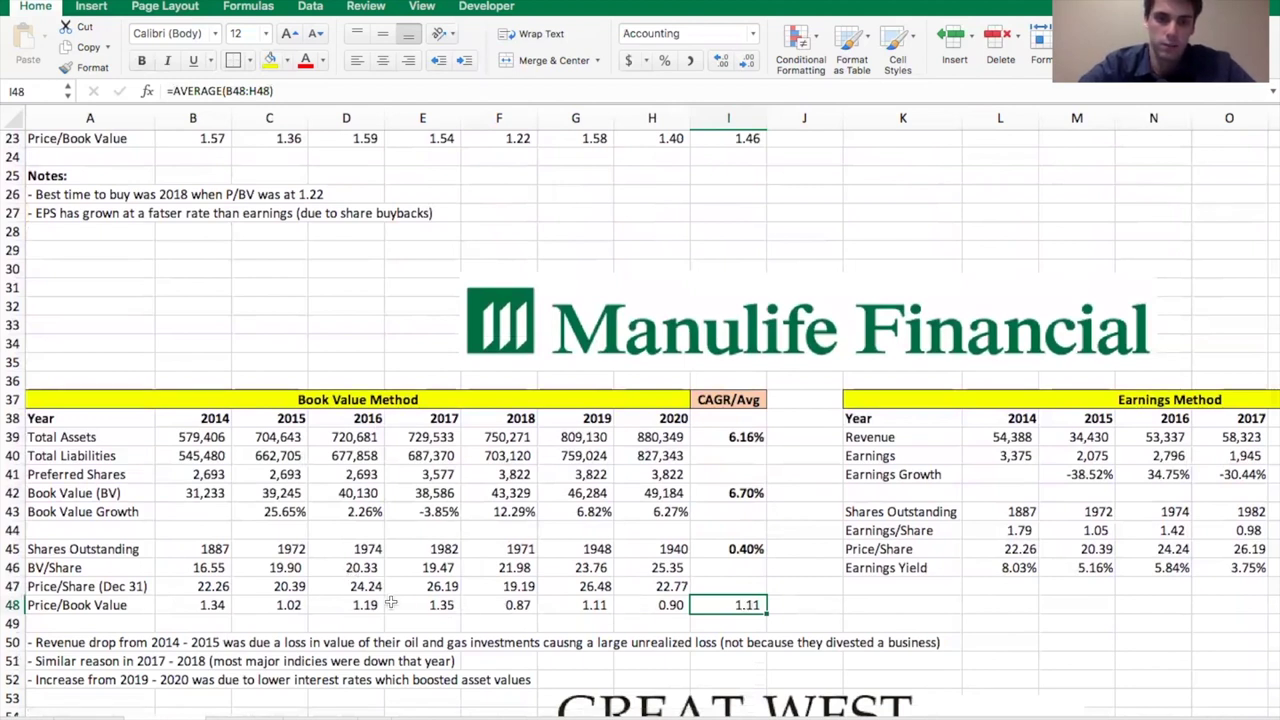
{"action": "left_click", "coordinate": [215, 604]}
{"action": "key", "text": "Right"}
{"action": "key", "text": "Right"}
{"action": "key", "text": "Right"}
{"action": "key", "text": "Right"}
{"action": "key", "text": "Right"}
{"action": "key", "text": "Right"}
{"action": "key", "text": "Right"}
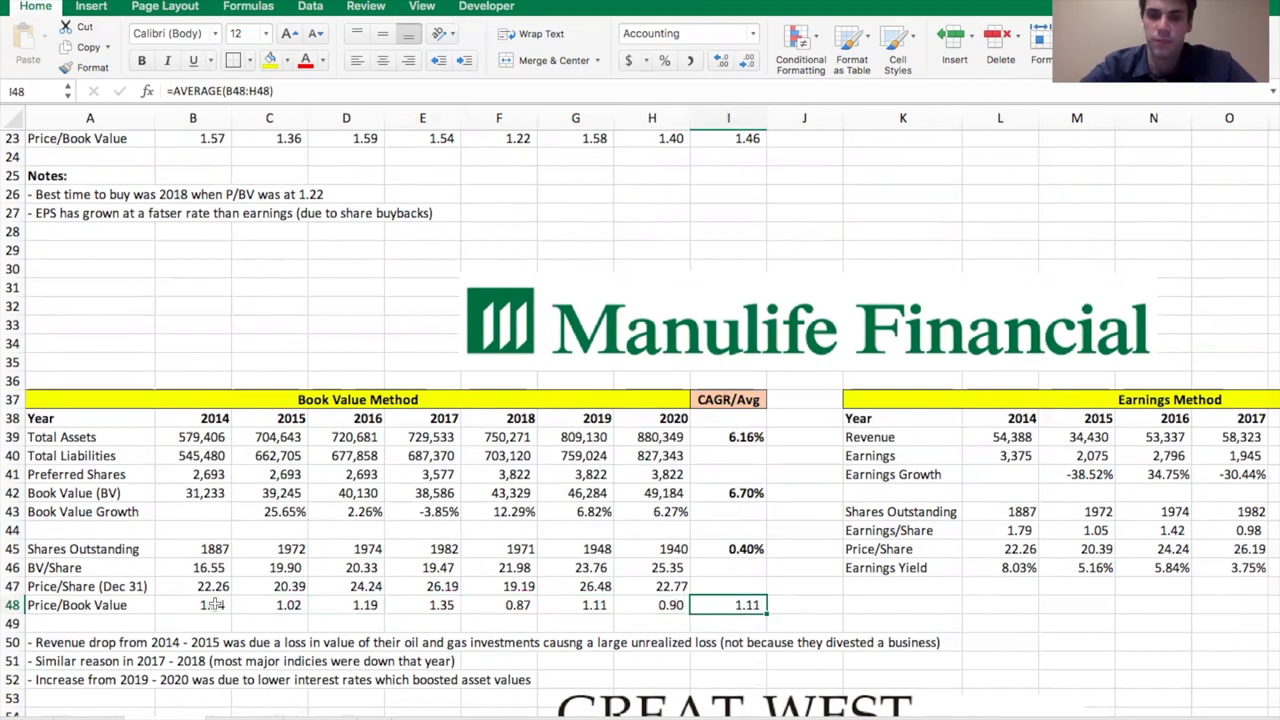
Compare Sun Life's average price/book value with Manulife's average.
{"action": "scroll", "coordinate": [600, 430], "scroll_direction": "up", "scroll_amount": 3}
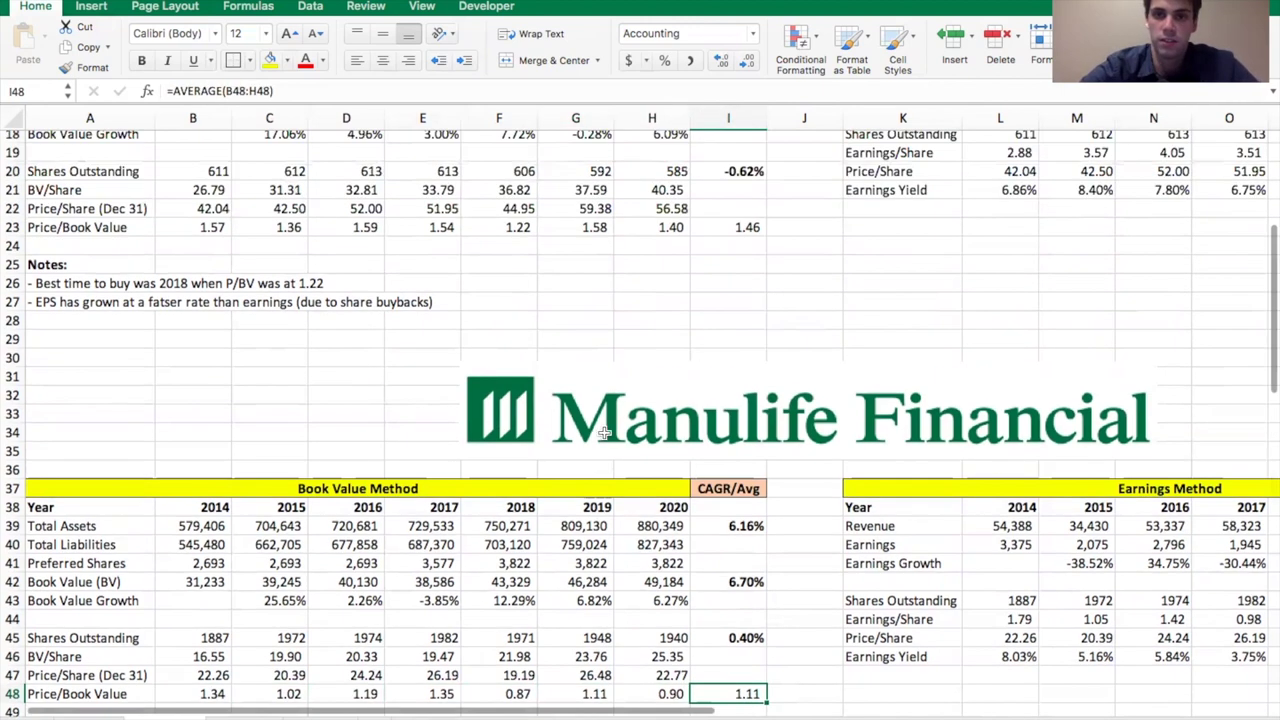
{"action": "left_click", "coordinate": [732, 220]}
{"action": "scroll", "coordinate": [732, 316], "scroll_direction": "down", "scroll_amount": 4}
{"action": "left_click", "coordinate": [722, 556]}
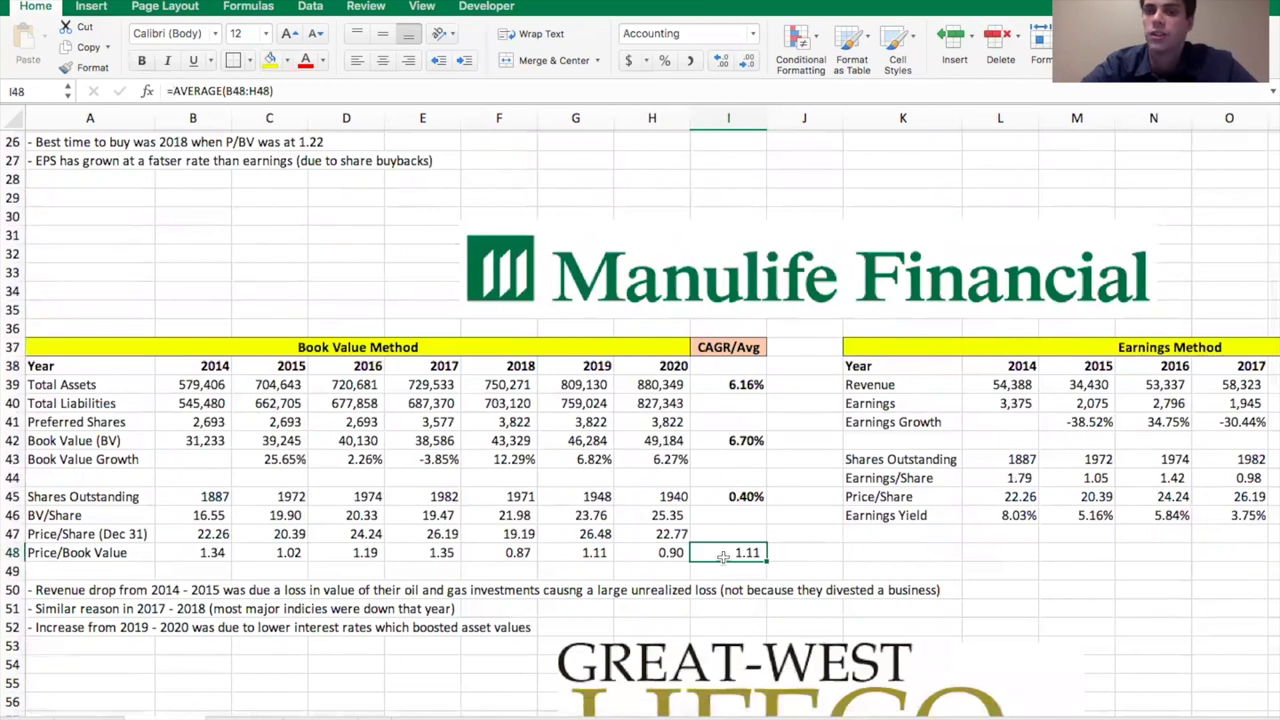
Examine Manulife's revenue for 2014 through 2016 in the Earnings Method table, returning to the 2014 figure.
{"action": "left_click", "coordinate": [1005, 384]}
{"action": "scroll", "coordinate": [1005, 386], "scroll_direction": "right", "scroll_amount": 3}
{"action": "scroll", "coordinate": [1005, 384], "scroll_direction": "right", "scroll_amount": 3}
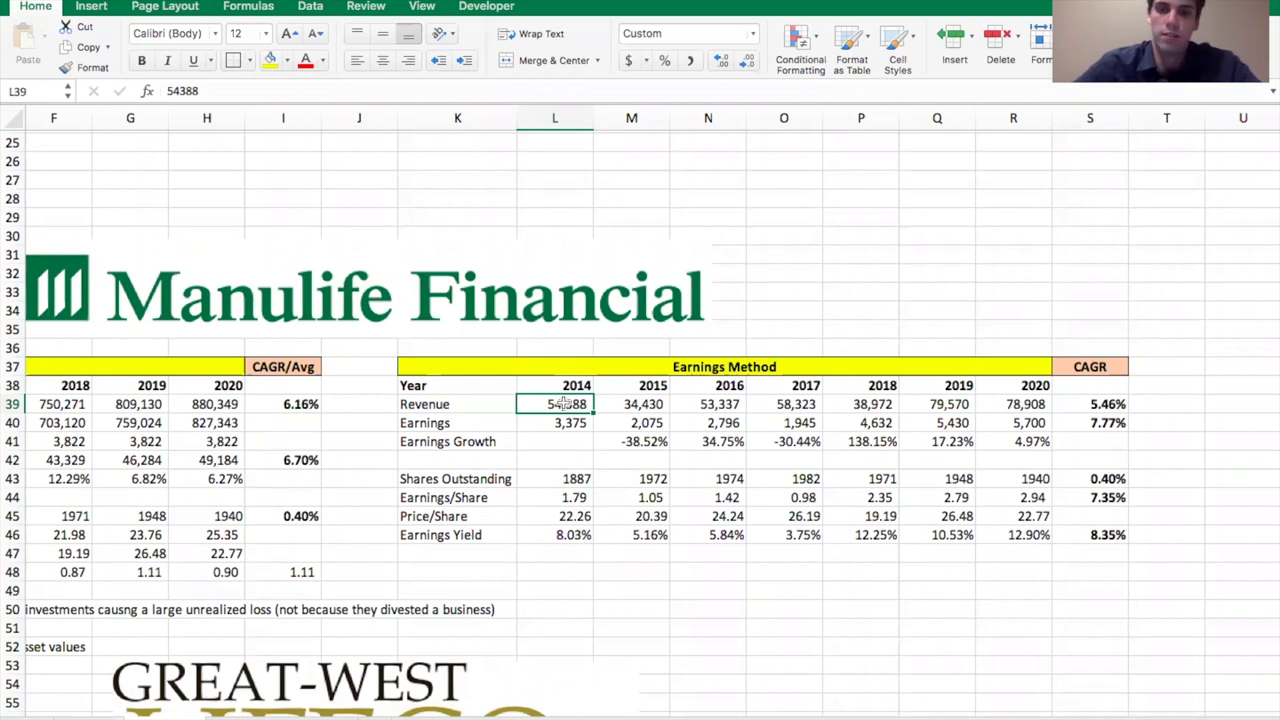
{"action": "key", "text": "Right"}
{"action": "key", "text": "Right"}
{"action": "key", "text": "Left"}
{"action": "key", "text": "Left"}
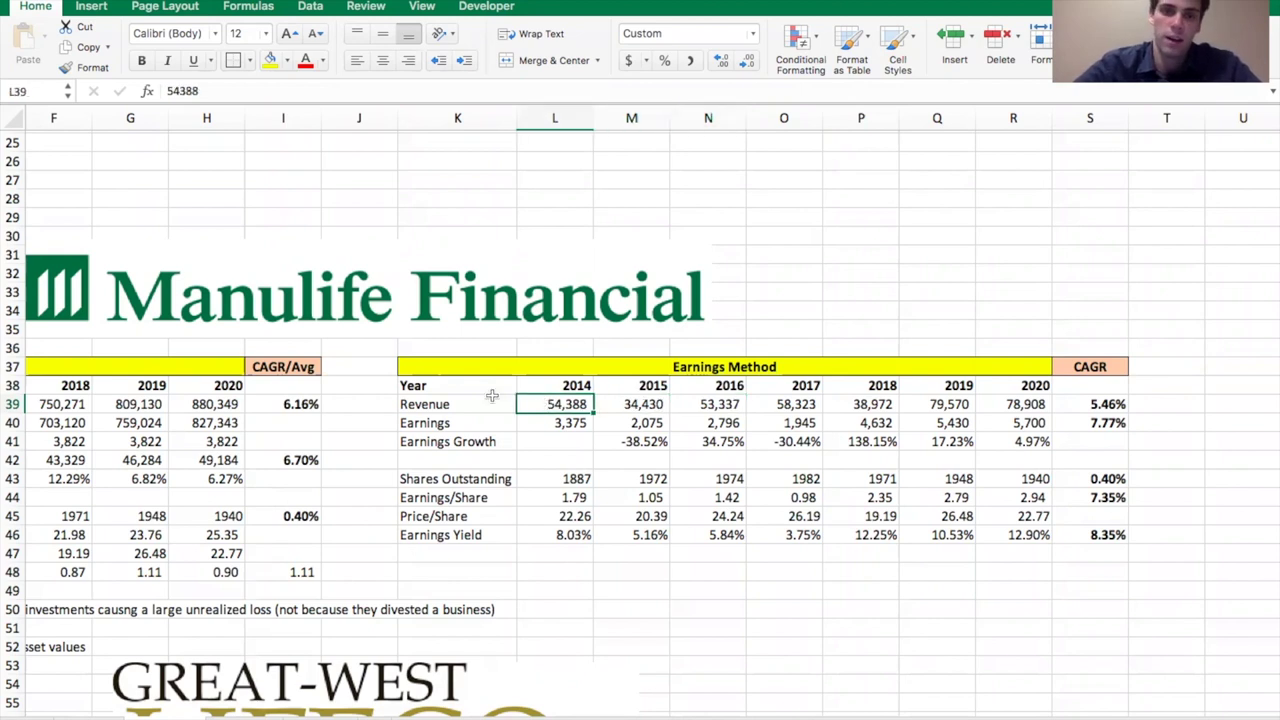
Follow Manulife's revenue year by year from 2015 to 2020.
{"action": "key", "text": "Right"}
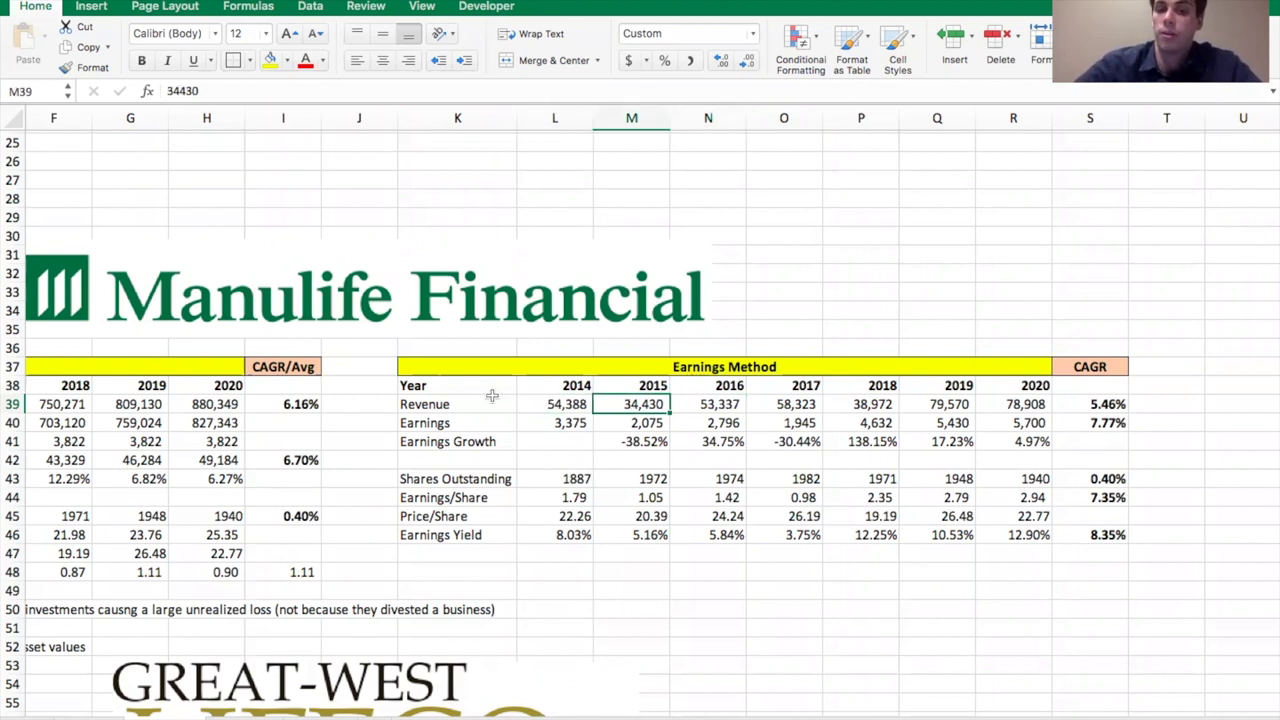
{"action": "key", "text": "Right"}
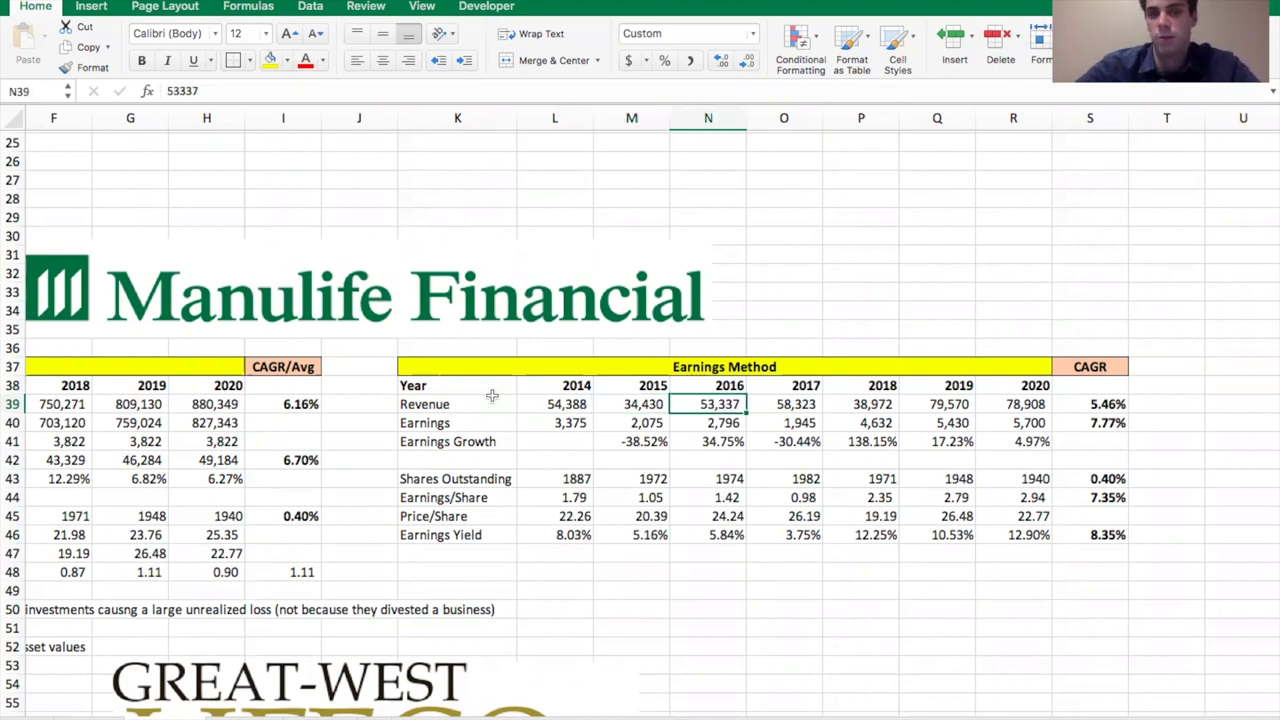
{"action": "key", "text": "Right"}
{"action": "key", "text": "Right"}
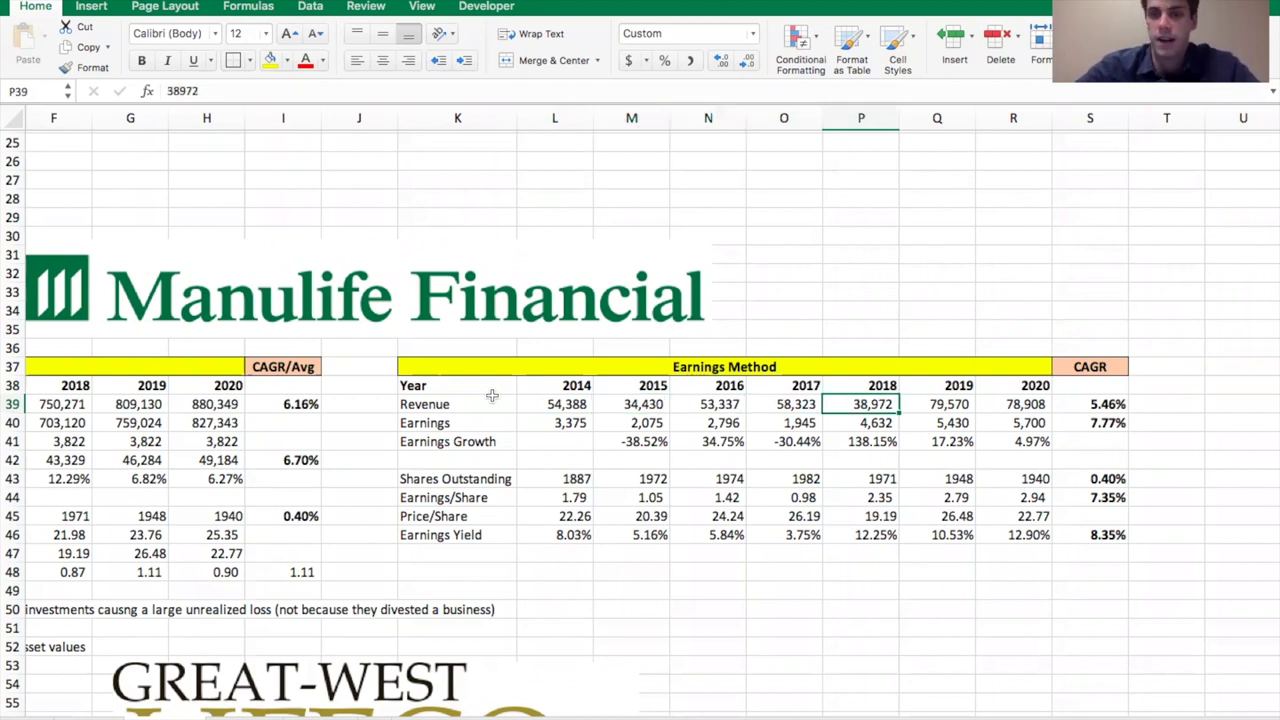
{"action": "key", "text": "Right"}
{"action": "key", "text": "Right"}
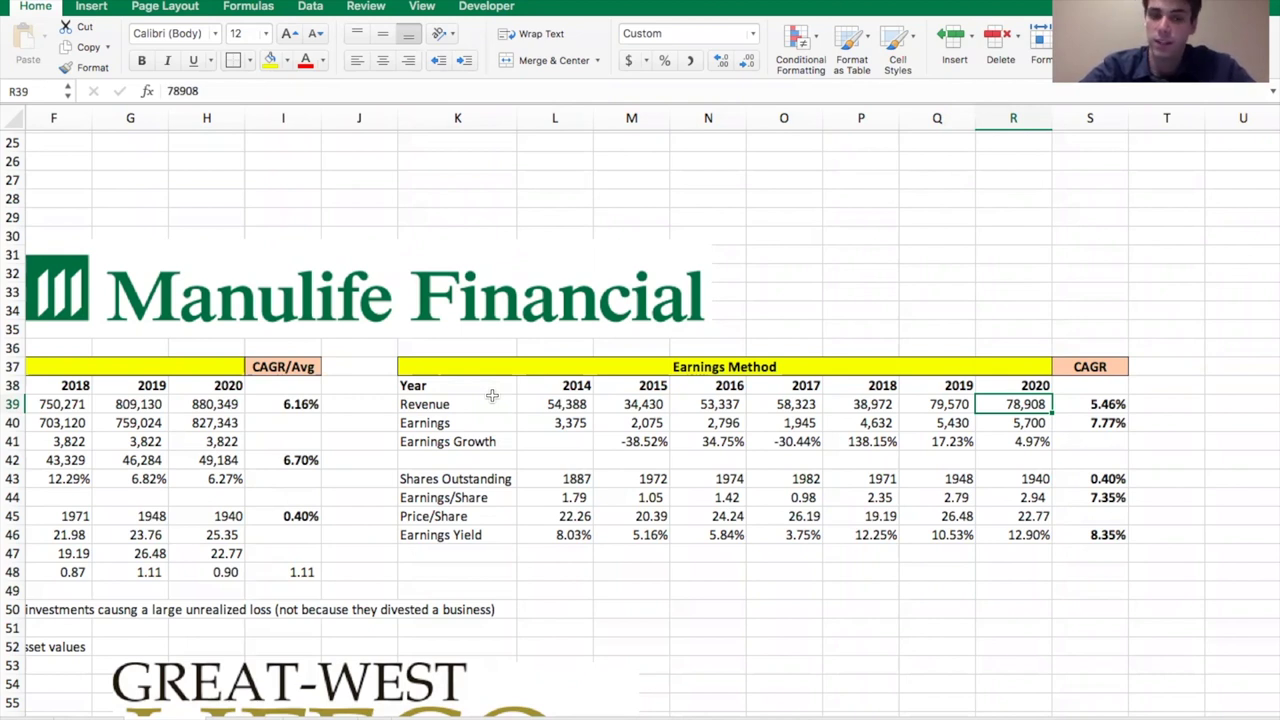
Read the note below Manulife's book value table explaining the 2014–2015 revenue drop.
{"action": "scroll", "coordinate": [446, 440], "scroll_direction": "left", "scroll_amount": 2}
{"action": "scroll", "coordinate": [446, 440], "scroll_direction": "down", "scroll_amount": 2}
{"action": "scroll", "coordinate": [446, 440], "scroll_direction": "left", "scroll_amount": 5}
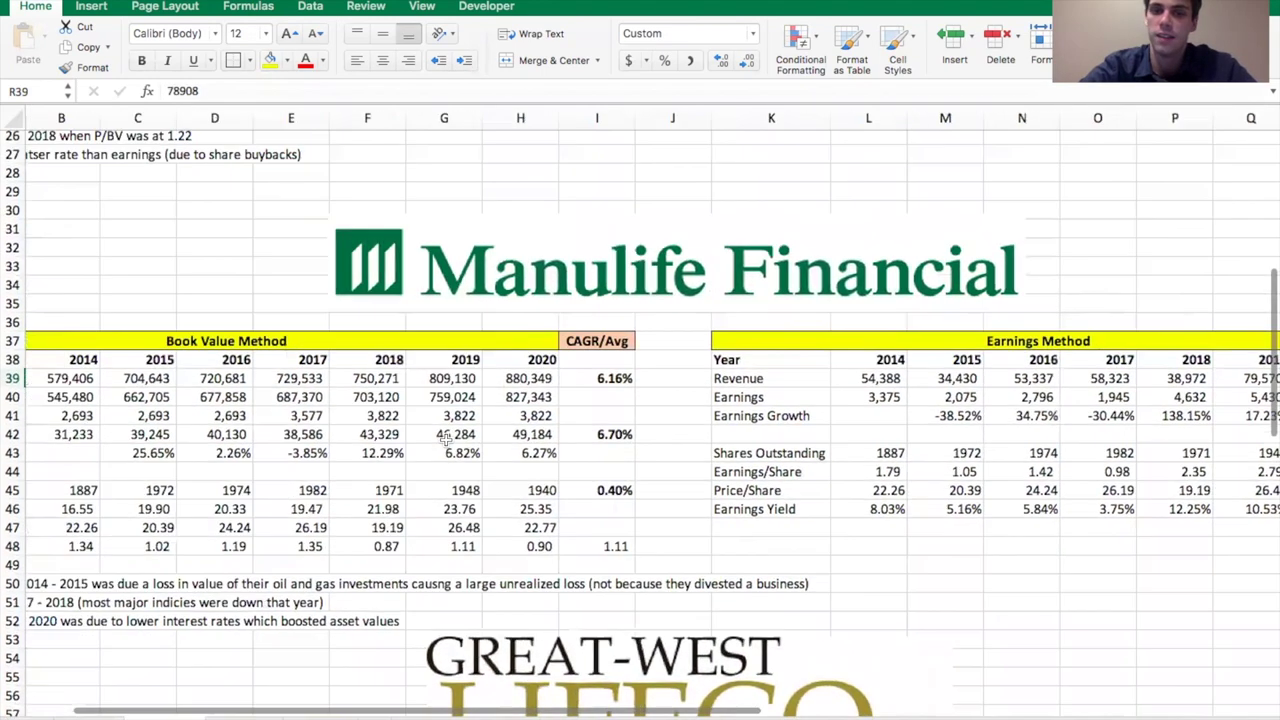
{"action": "scroll", "coordinate": [446, 440], "scroll_direction": "left", "scroll_amount": 2}
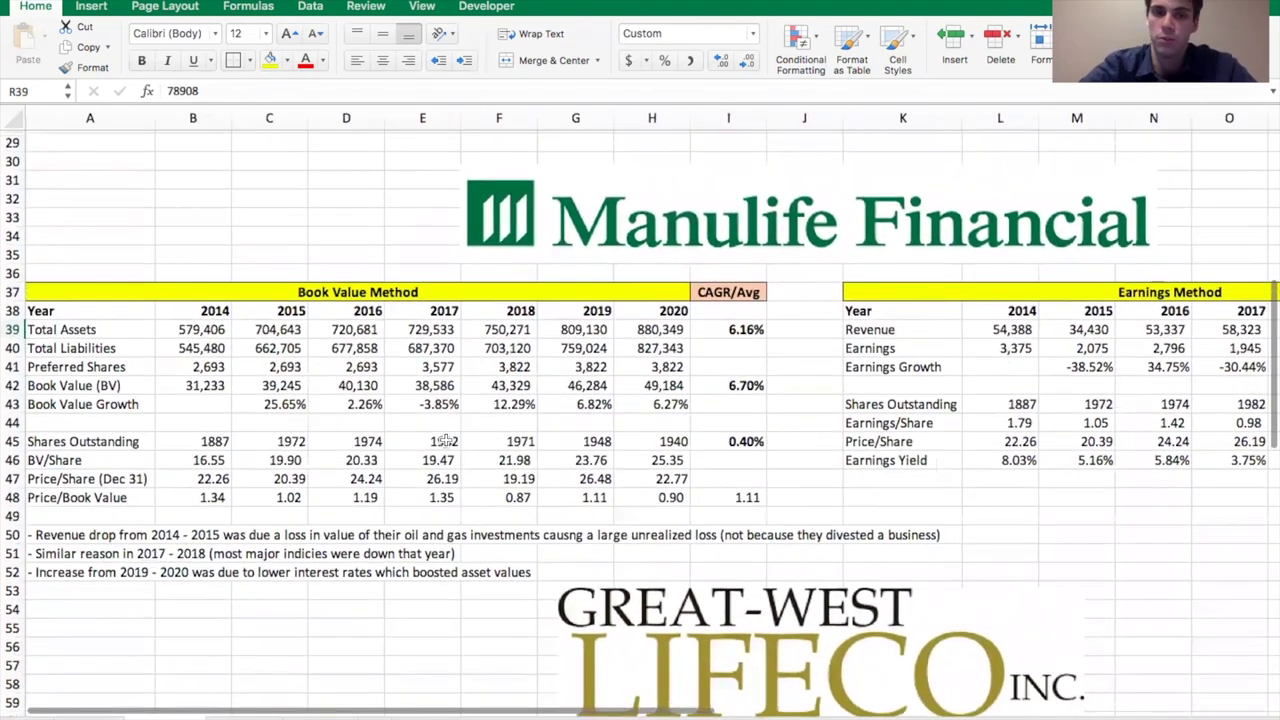
{"action": "left_click", "coordinate": [48, 537]}
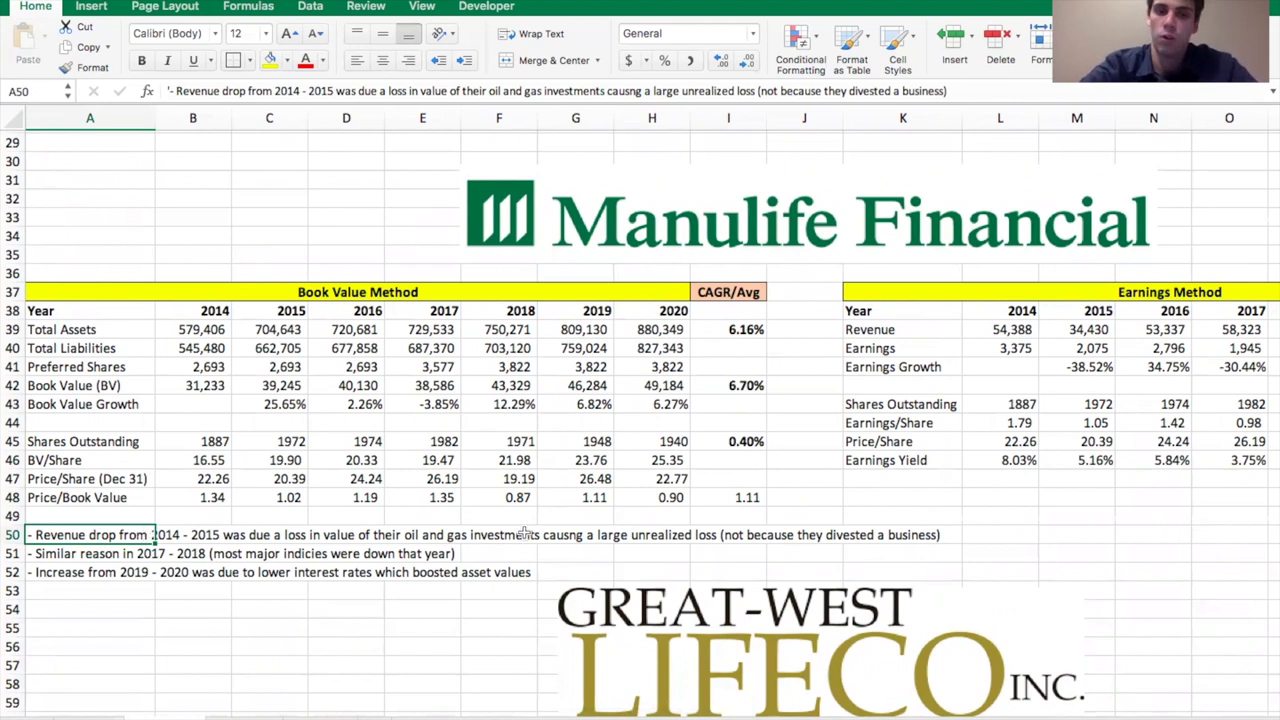
{"action": "scroll", "coordinate": [632, 495], "scroll_direction": "right", "scroll_amount": 4}
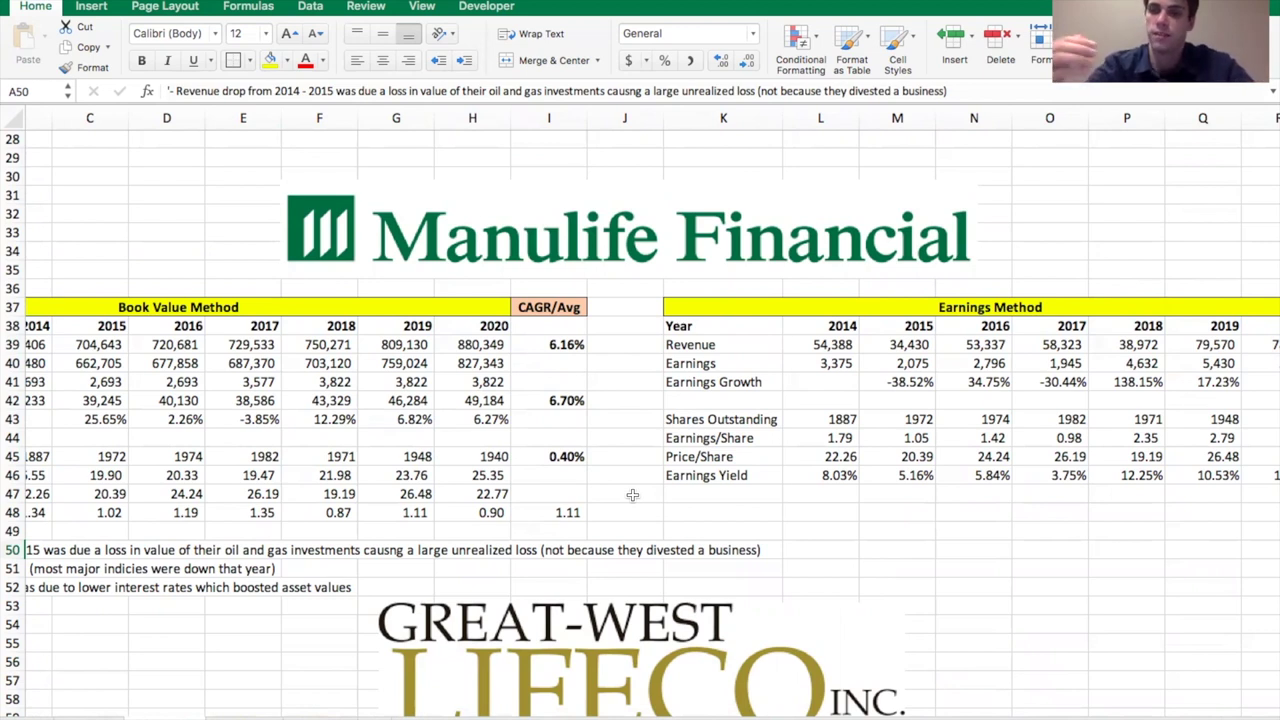
Check Manulife's 2014 revenue, then read the note about the 2017–2018 drop below the Book Value Method table.
{"action": "left_click", "coordinate": [820, 343]}
{"action": "scroll", "coordinate": [822, 413], "scroll_direction": "left", "scroll_amount": 3}
{"action": "scroll", "coordinate": [822, 413], "scroll_direction": "left", "scroll_amount": 1}
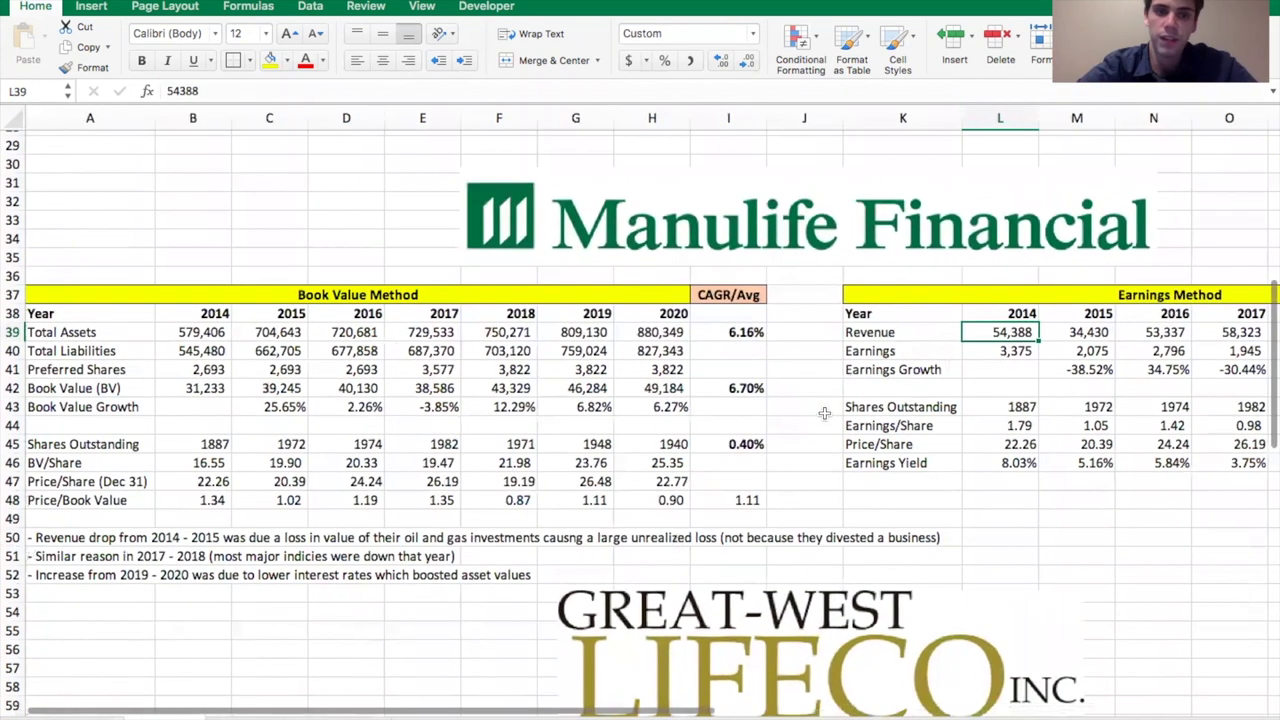
{"action": "left_click", "coordinate": [114, 548]}
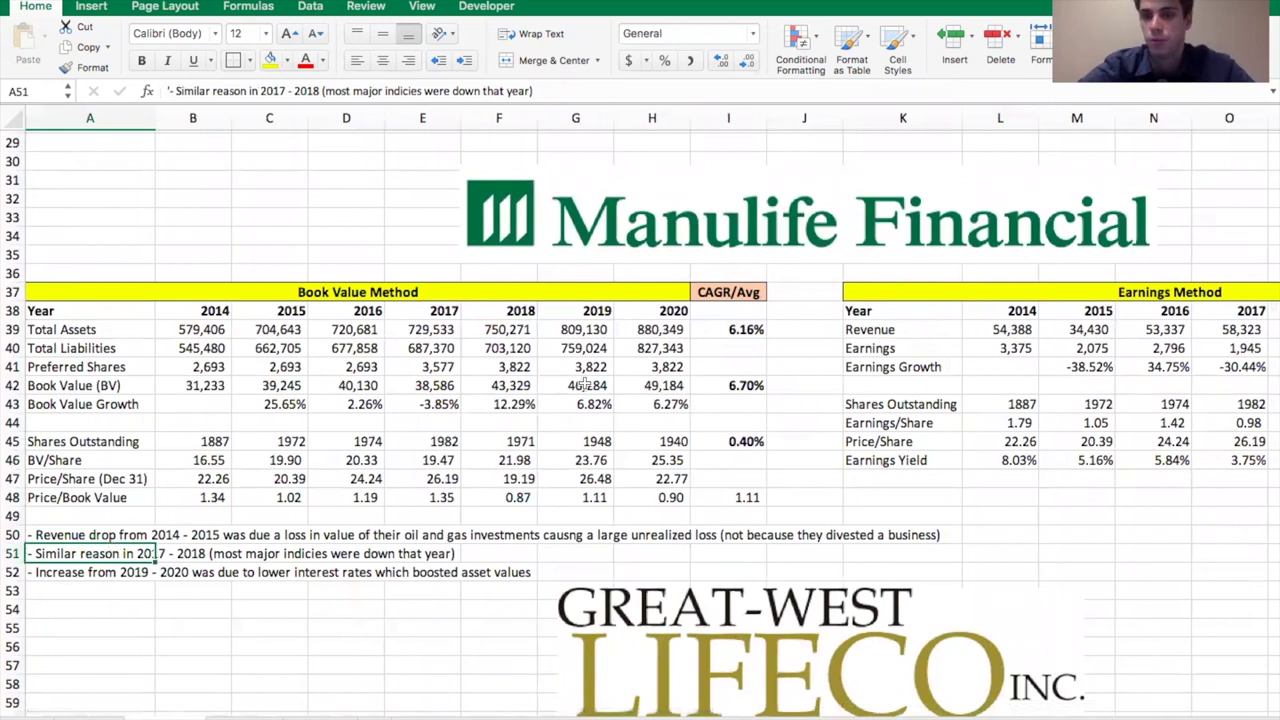
Examine Manulife's revenue for 2018, 2020 and 2019 in the Earnings Method table.
{"action": "scroll", "coordinate": [585, 382], "scroll_direction": "right", "scroll_amount": 5}
{"action": "scroll", "coordinate": [585, 382], "scroll_direction": "right", "scroll_amount": 3}
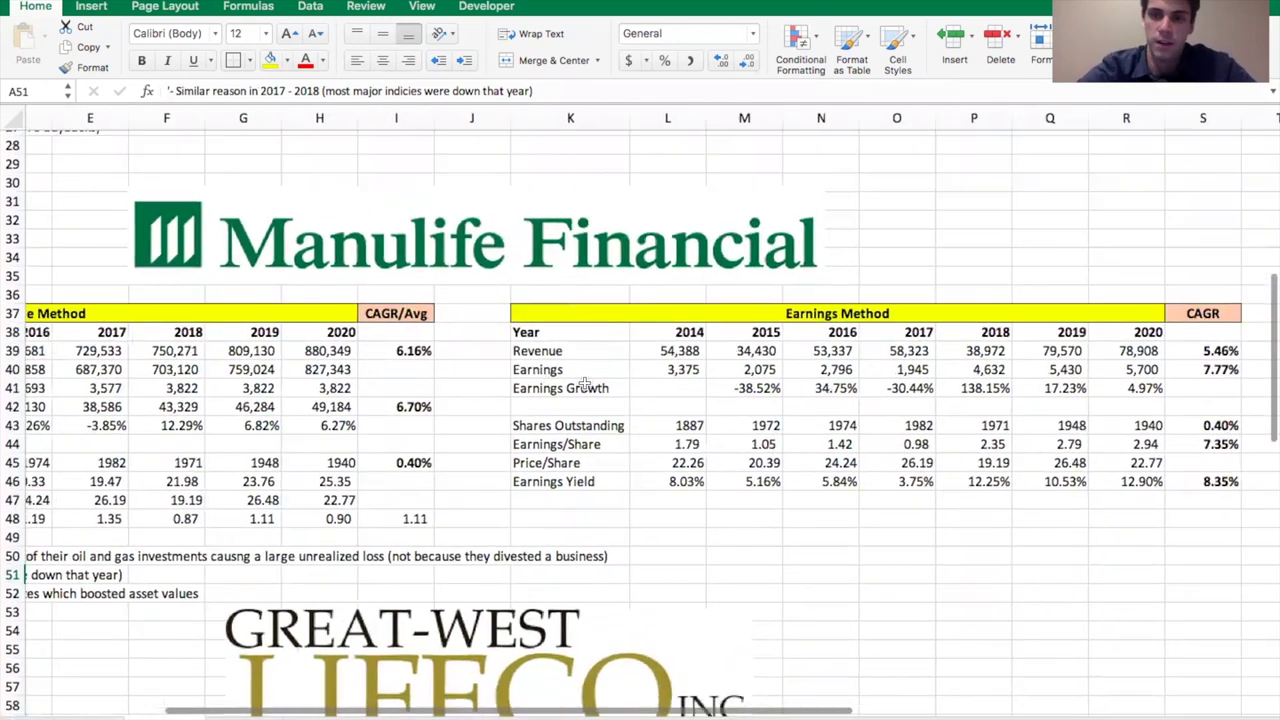
{"action": "left_click", "coordinate": [932, 349]}
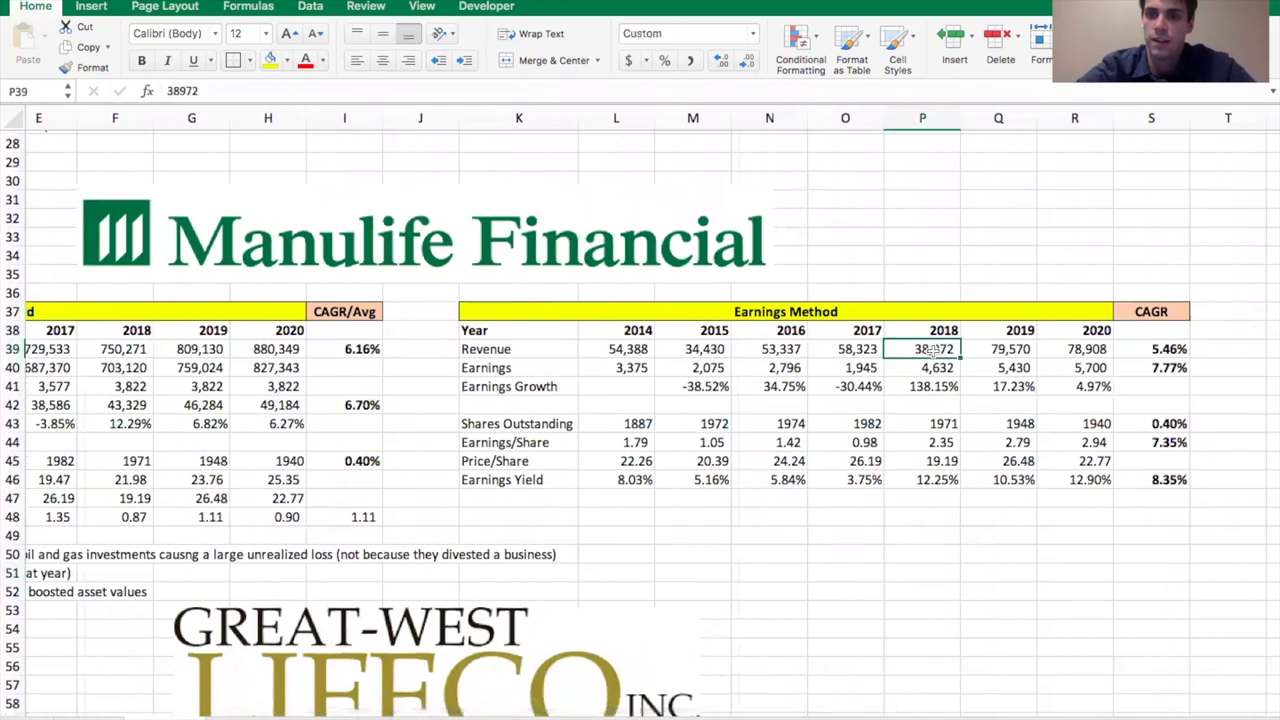
{"action": "left_click", "coordinate": [1074, 349]}
{"action": "left_click", "coordinate": [997, 349]}
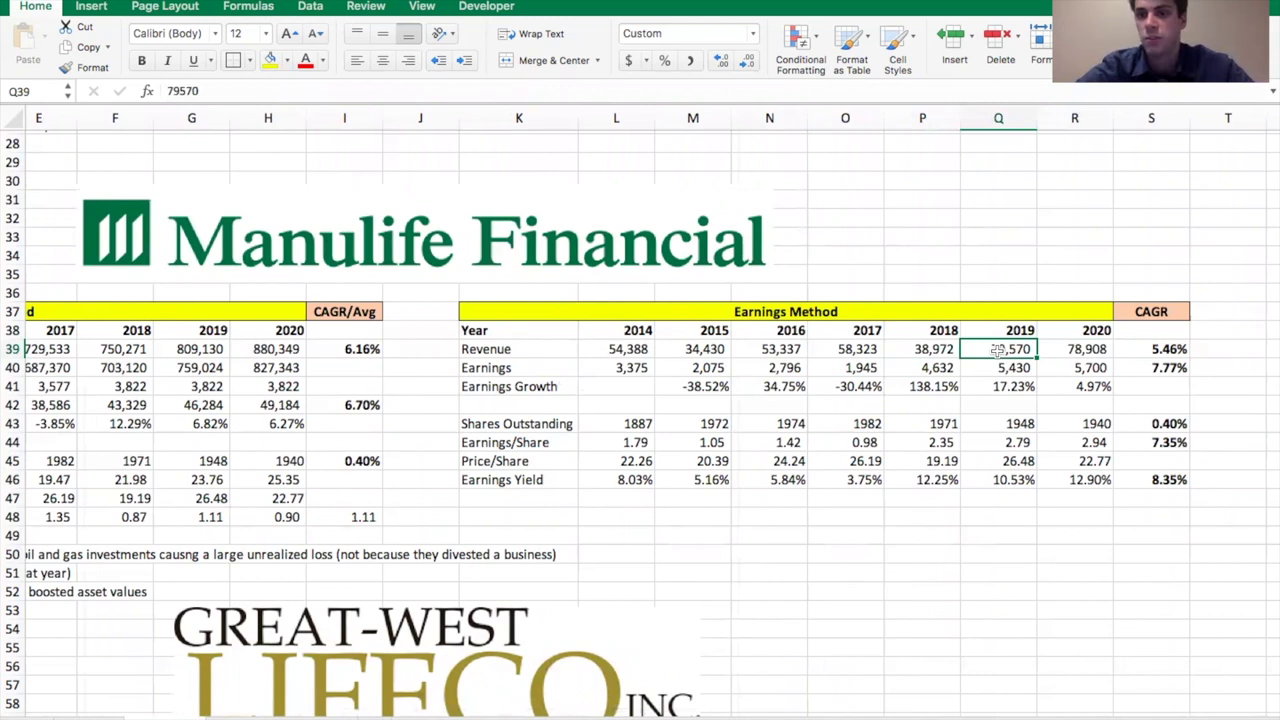
Review Manulife's revenue and earnings CAGR and compare them with Sun Life's growth rates.
{"action": "left_click", "coordinate": [1166, 350]}
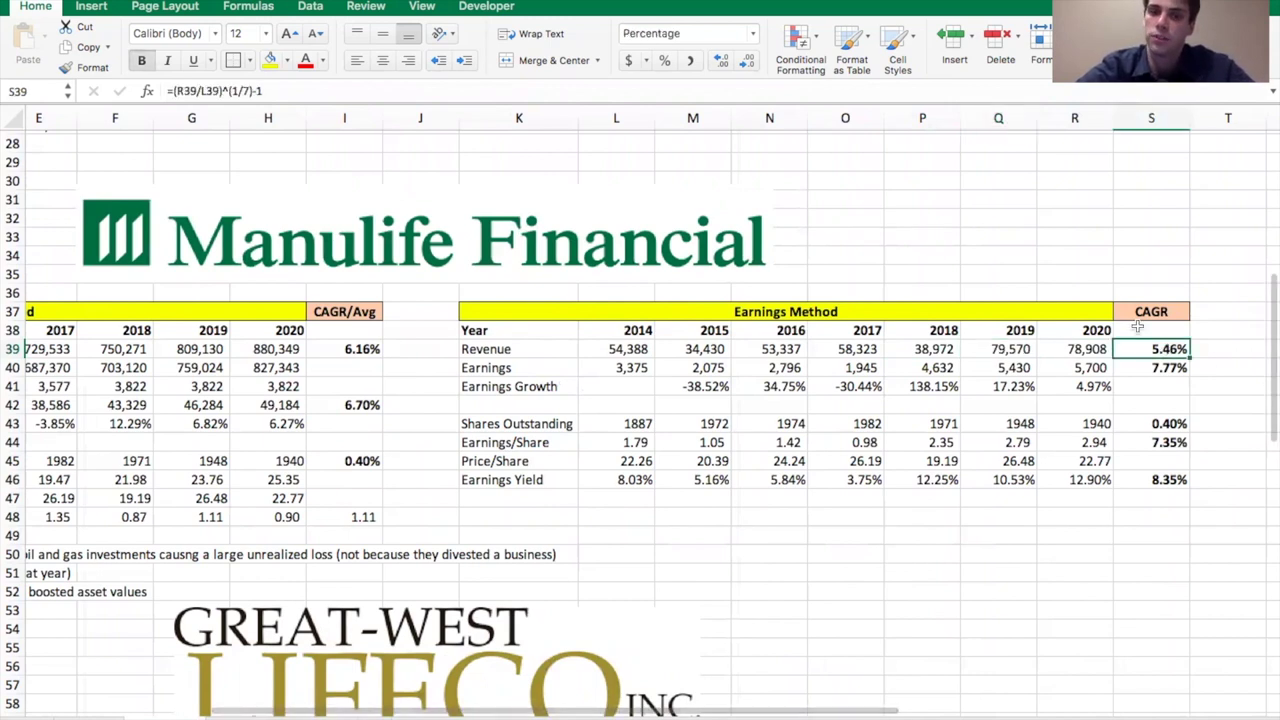
{"action": "left_click", "coordinate": [1134, 369]}
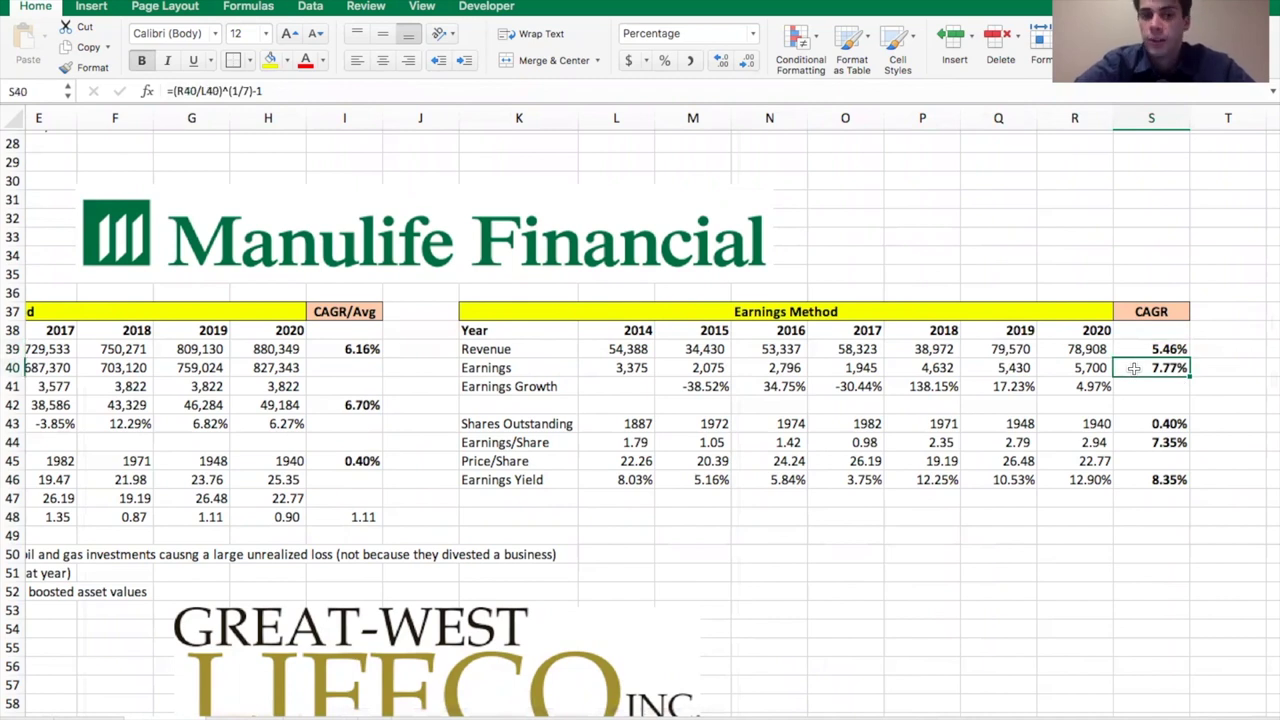
{"action": "scroll", "coordinate": [1100, 369], "scroll_direction": "up", "scroll_amount": 9}
{"action": "scroll", "coordinate": [1060, 370], "scroll_direction": "left", "scroll_amount": 1}
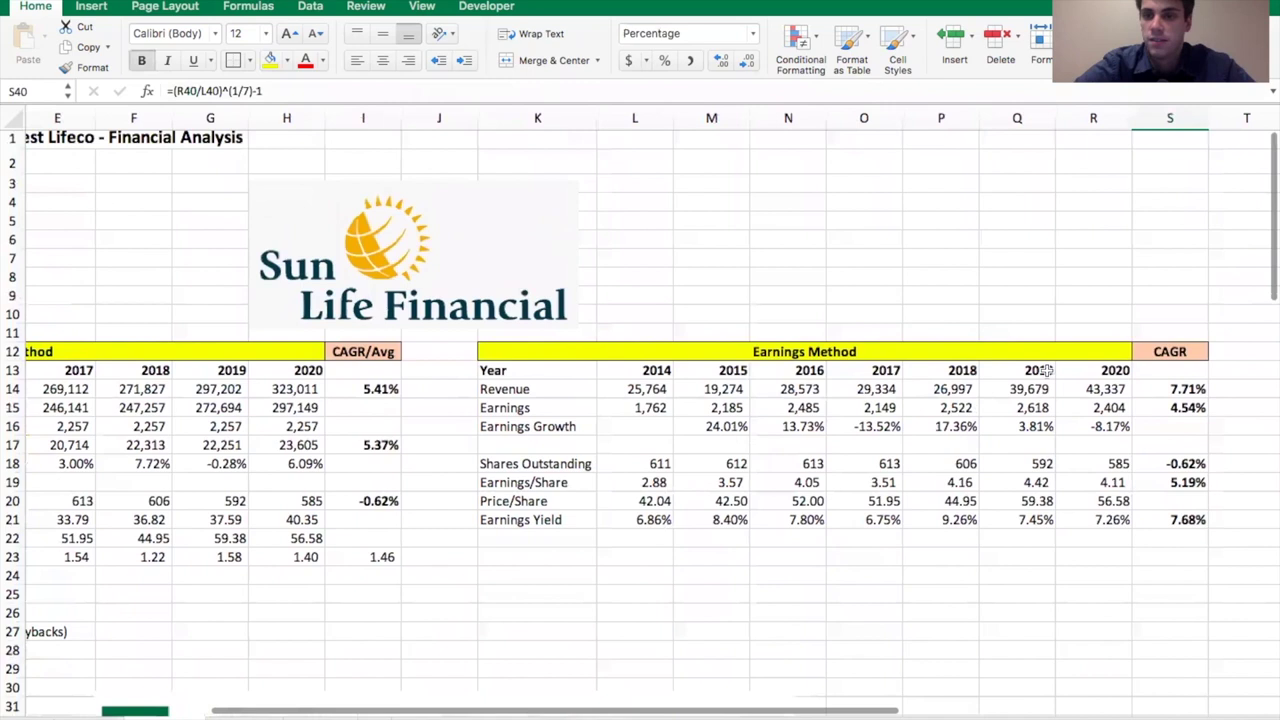
{"action": "scroll", "coordinate": [1172, 409], "scroll_direction": "down", "scroll_amount": 8}
{"action": "scroll", "coordinate": [1170, 410], "scroll_direction": "left", "scroll_amount": 1}
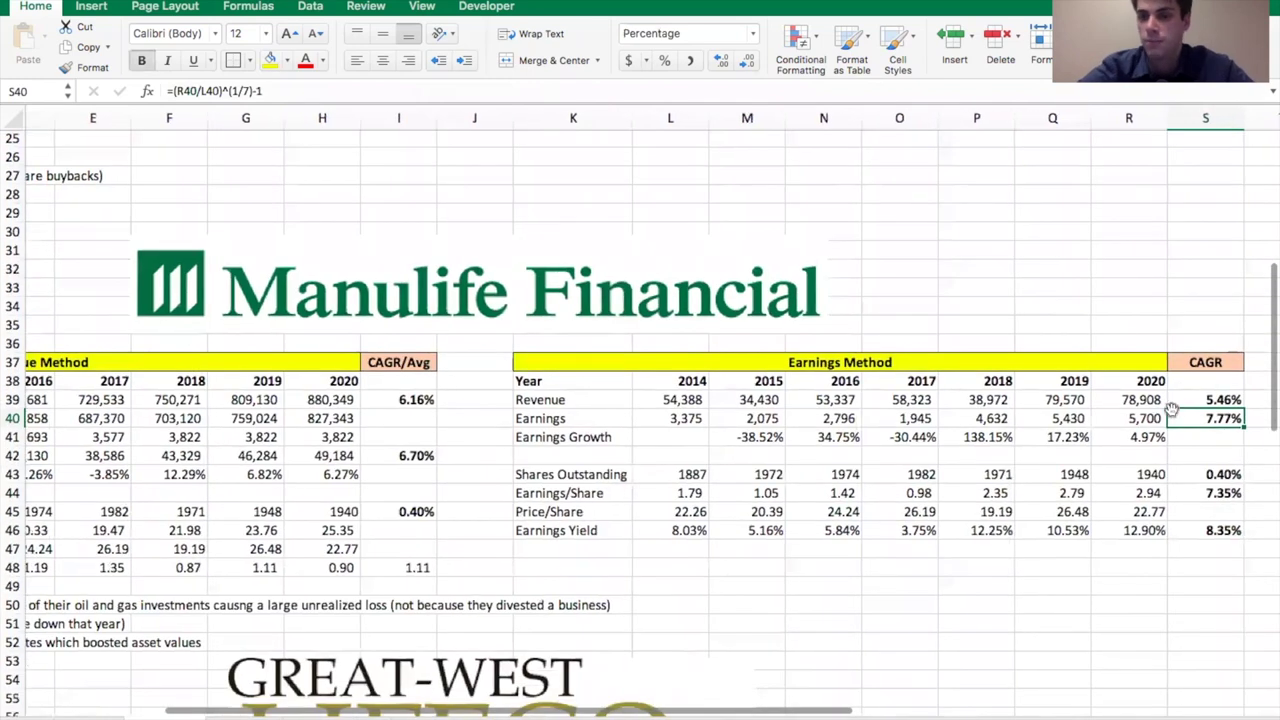
Compare Manulife's CAGR for shares outstanding and earnings per share with its earnings CAGR.
{"action": "scroll", "coordinate": [1005, 400], "scroll_direction": "right", "scroll_amount": 1}
{"action": "left_click", "coordinate": [596, 467]}
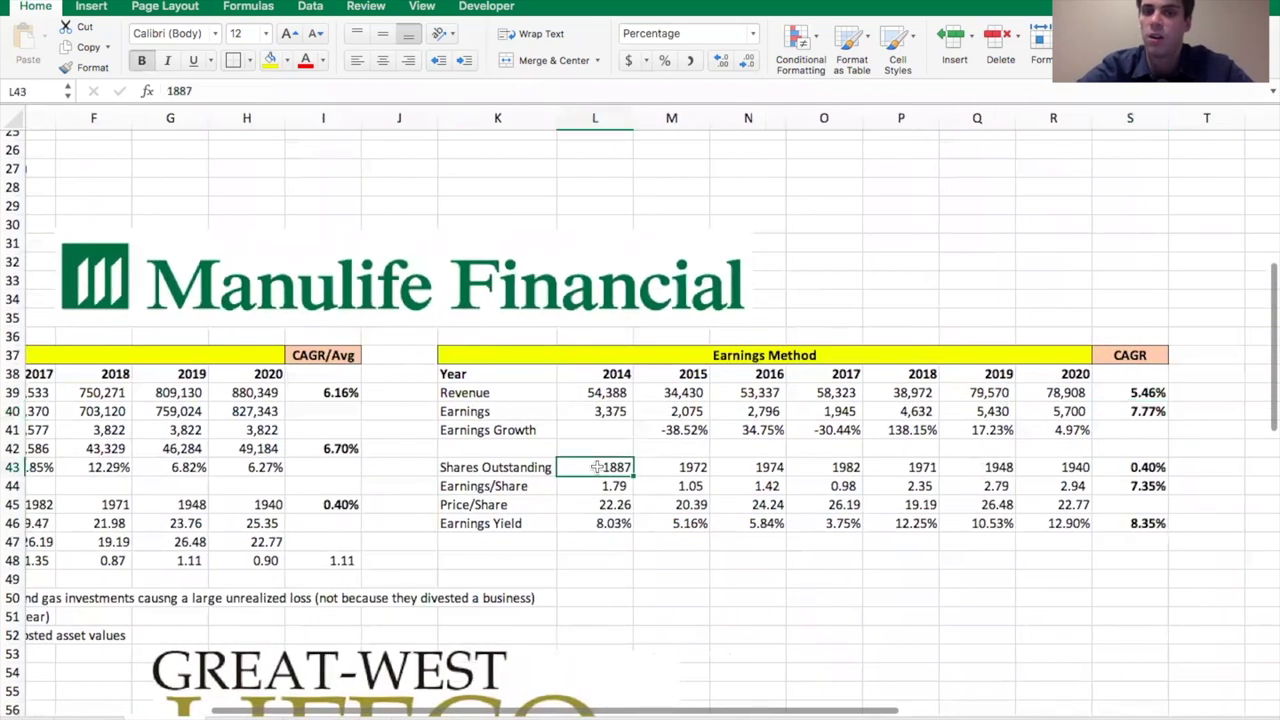
{"action": "left_click", "coordinate": [1143, 470]}
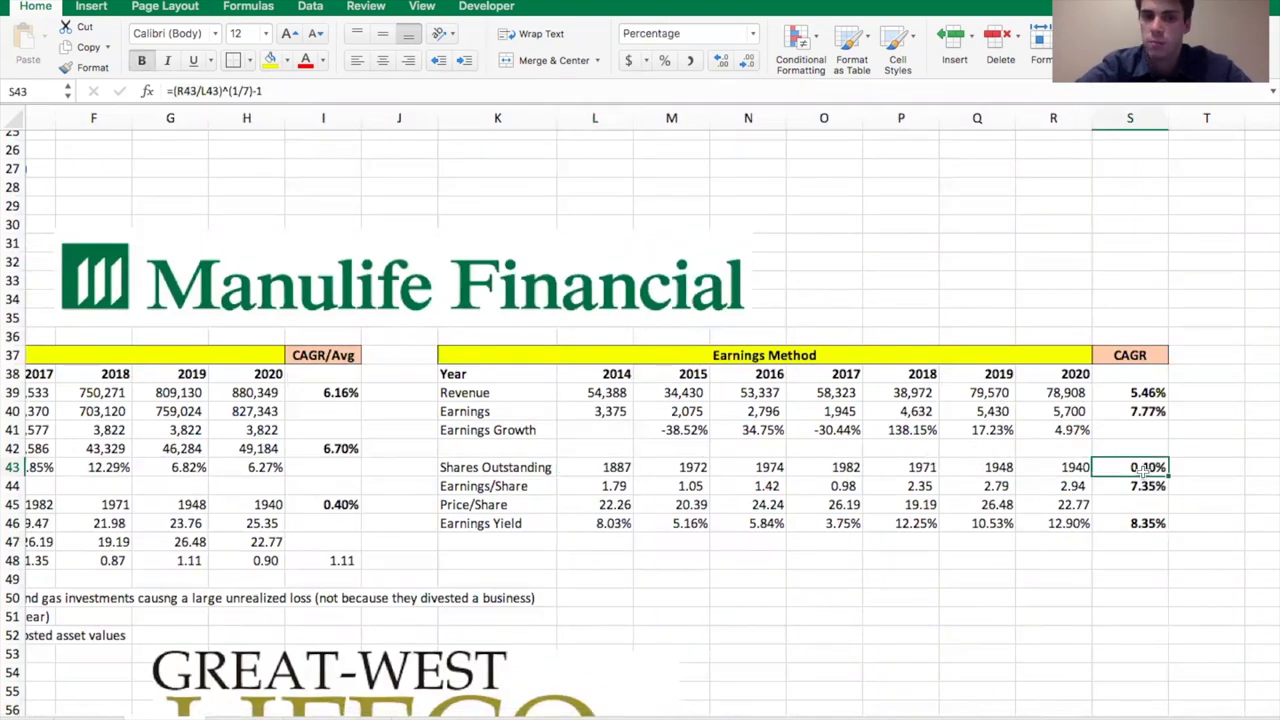
{"action": "left_click", "coordinate": [1125, 485]}
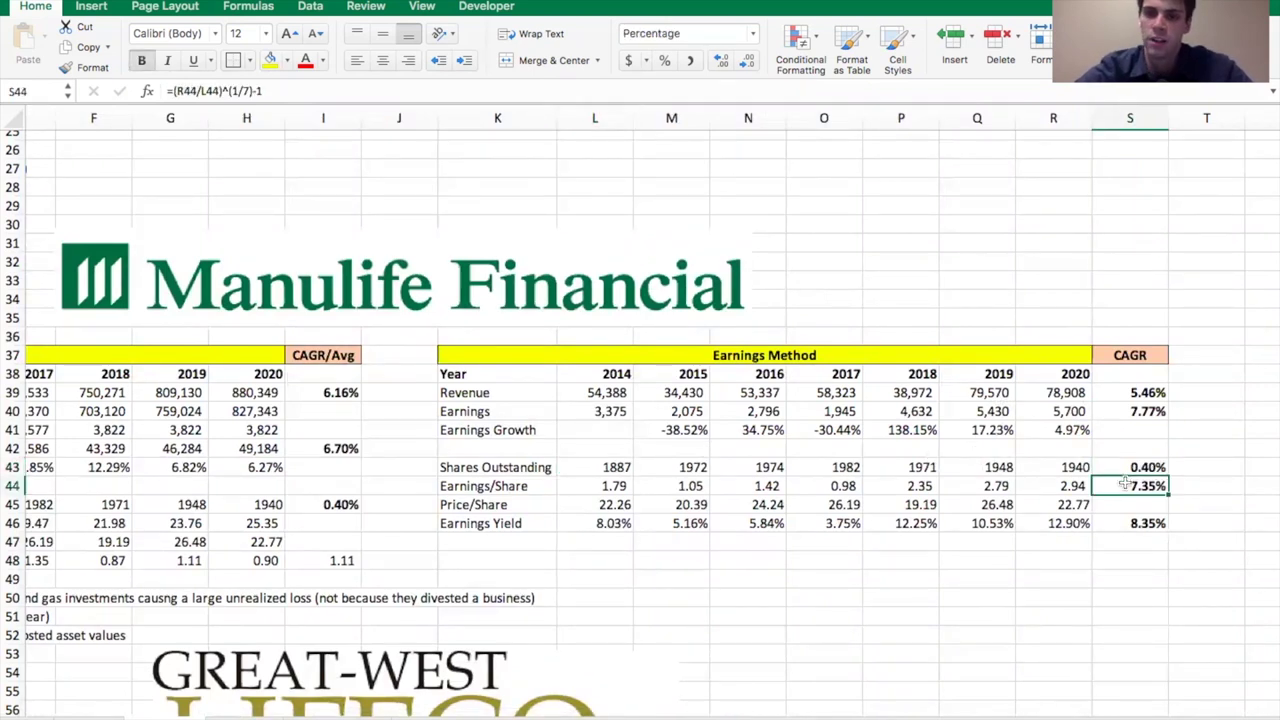
{"action": "left_click", "coordinate": [1127, 408]}
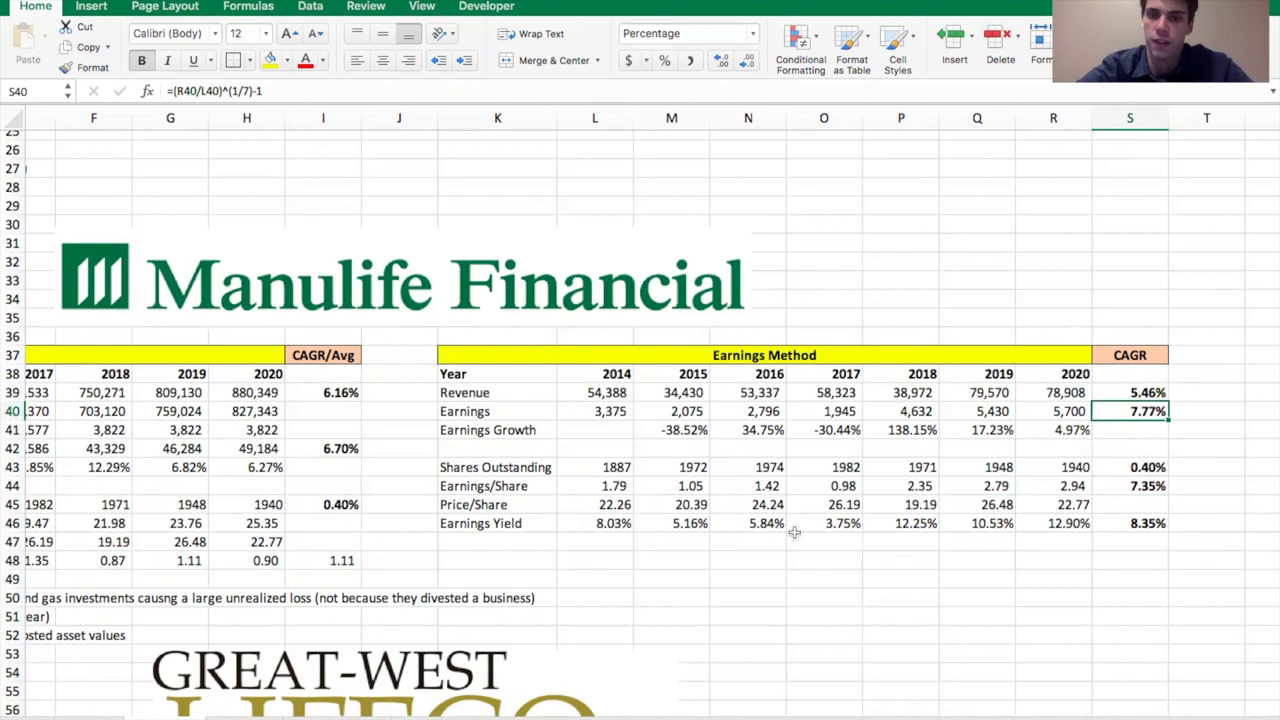
Follow Manulife's earnings yield year by year from 2014 to 2020, ending at the average.
{"action": "left_click", "coordinate": [617, 522]}
{"action": "key", "text": "Right"}
{"action": "key", "text": "Right"}
{"action": "key", "text": "Right"}
{"action": "key", "text": "Right"}
{"action": "key", "text": "Right"}
{"action": "key", "text": "Right"}
{"action": "key", "text": "Right"}
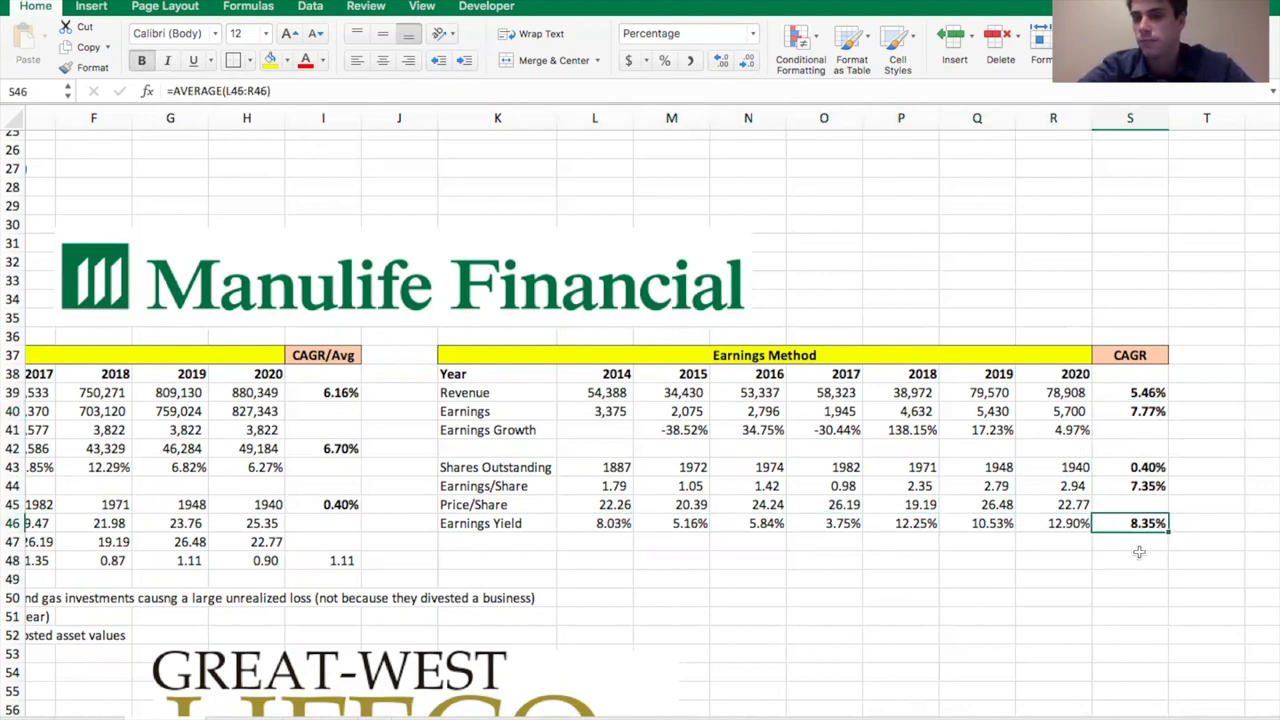
Check Sun Life's average earnings yield against Manulife's.
{"action": "scroll", "coordinate": [1108, 356], "scroll_direction": "up", "scroll_amount": 6}
{"action": "left_click", "coordinate": [1090, 389]}
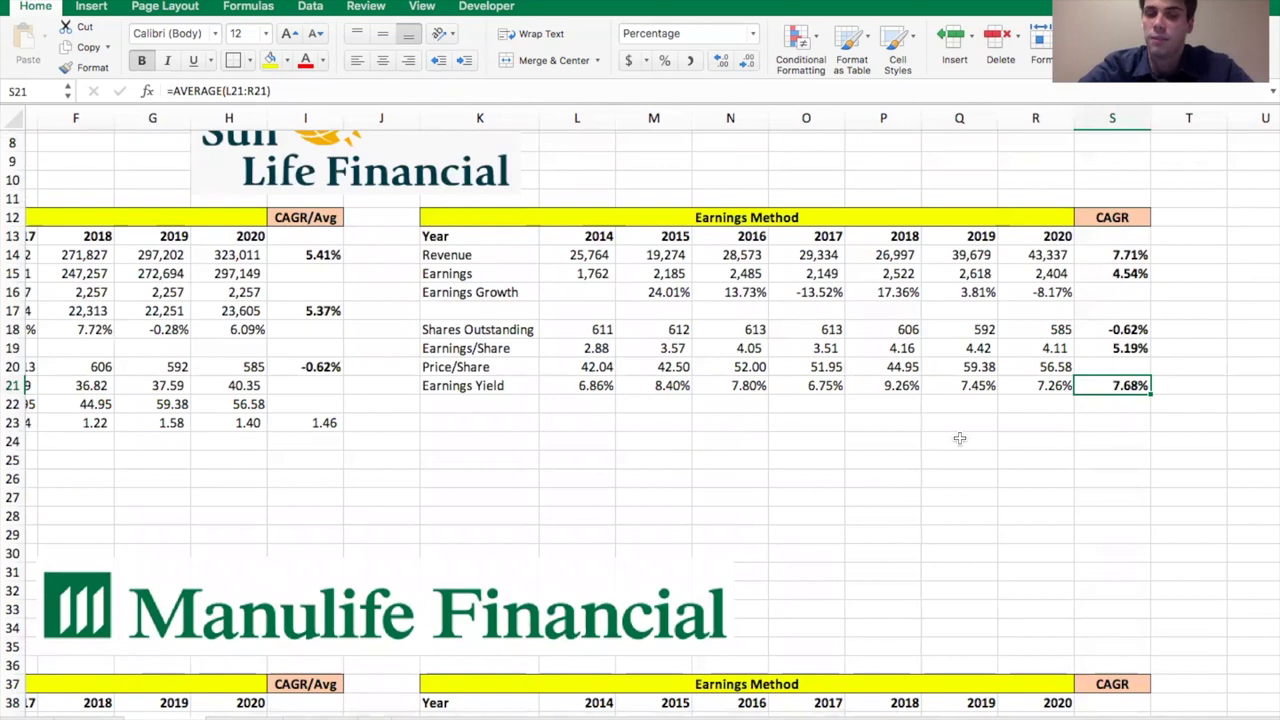
{"action": "scroll", "coordinate": [959, 438], "scroll_direction": "down", "scroll_amount": 6}
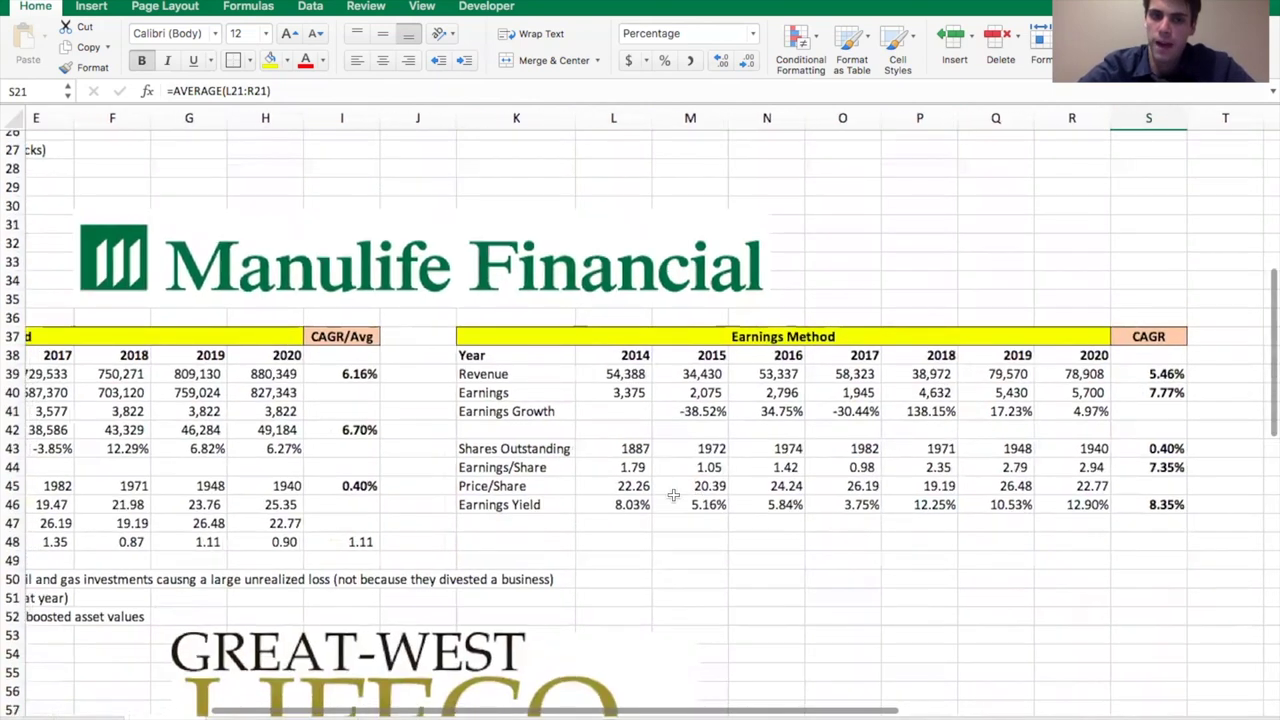
Compare Manulife's average price/book value with Sun Life's in the Book Value Method tables.
{"action": "scroll", "coordinate": [673, 495], "scroll_direction": "left", "scroll_amount": 4}
{"action": "left_click", "coordinate": [577, 522]}
{"action": "scroll", "coordinate": [576, 523], "scroll_direction": "left", "scroll_amount": 2}
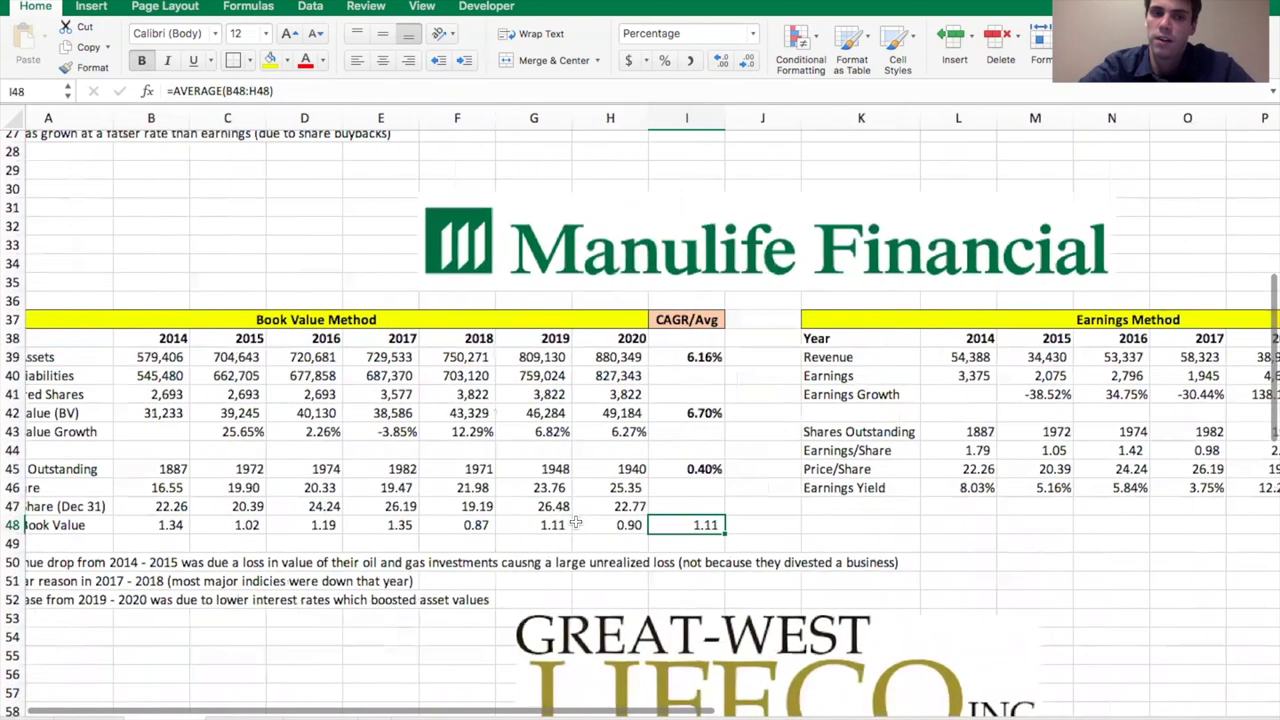
{"action": "scroll", "coordinate": [575, 523], "scroll_direction": "left", "scroll_amount": 1}
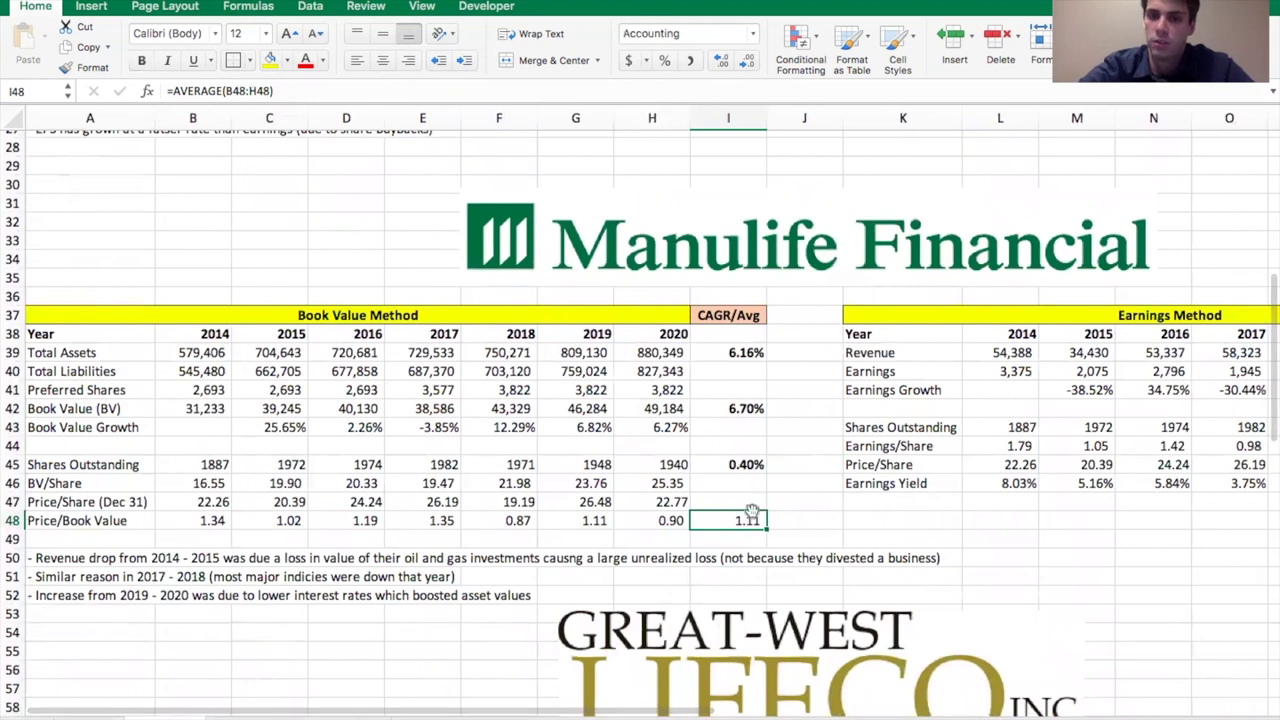
{"action": "scroll", "coordinate": [745, 518], "scroll_direction": "up", "scroll_amount": 3}
{"action": "left_click", "coordinate": [740, 232]}
{"action": "scroll", "coordinate": [765, 457], "scroll_direction": "down", "scroll_amount": 3}
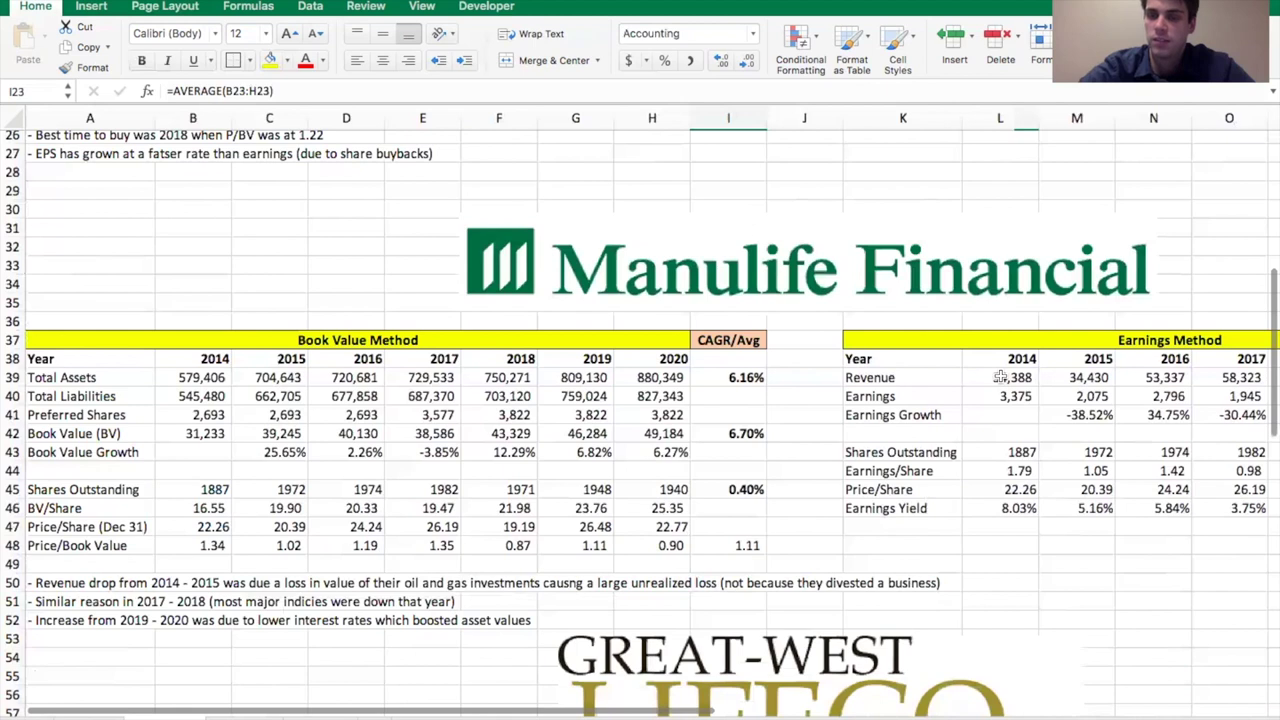
Go through Manulife's revenue figures one year at a time from 2014 to 2020.
{"action": "left_click", "coordinate": [1000, 377]}
{"action": "key", "text": "Right"}
{"action": "key", "text": "Right"}
{"action": "key", "text": "Right"}
{"action": "key", "text": "Right"}
{"action": "key", "text": "Right"}
{"action": "key", "text": "Right"}
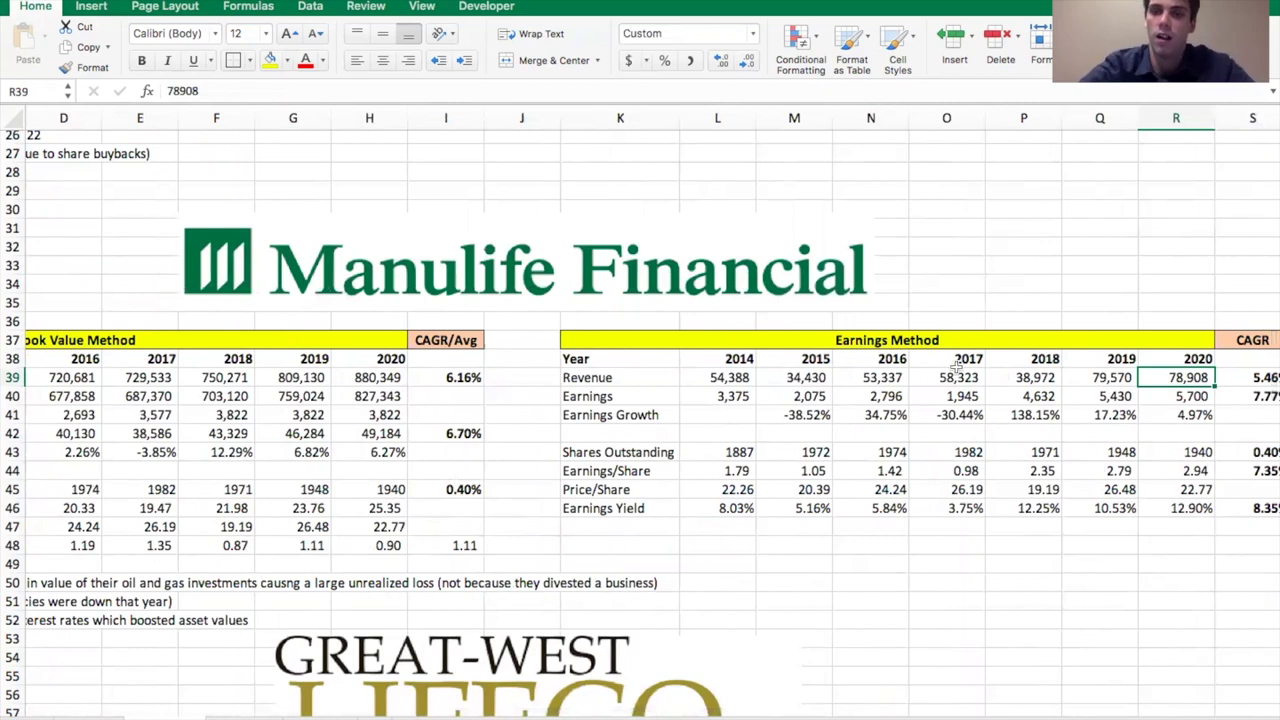
Compare Sun Life's Earnings Method table with Manulife's.
{"action": "scroll", "coordinate": [886, 330], "scroll_direction": "up", "scroll_amount": 5}
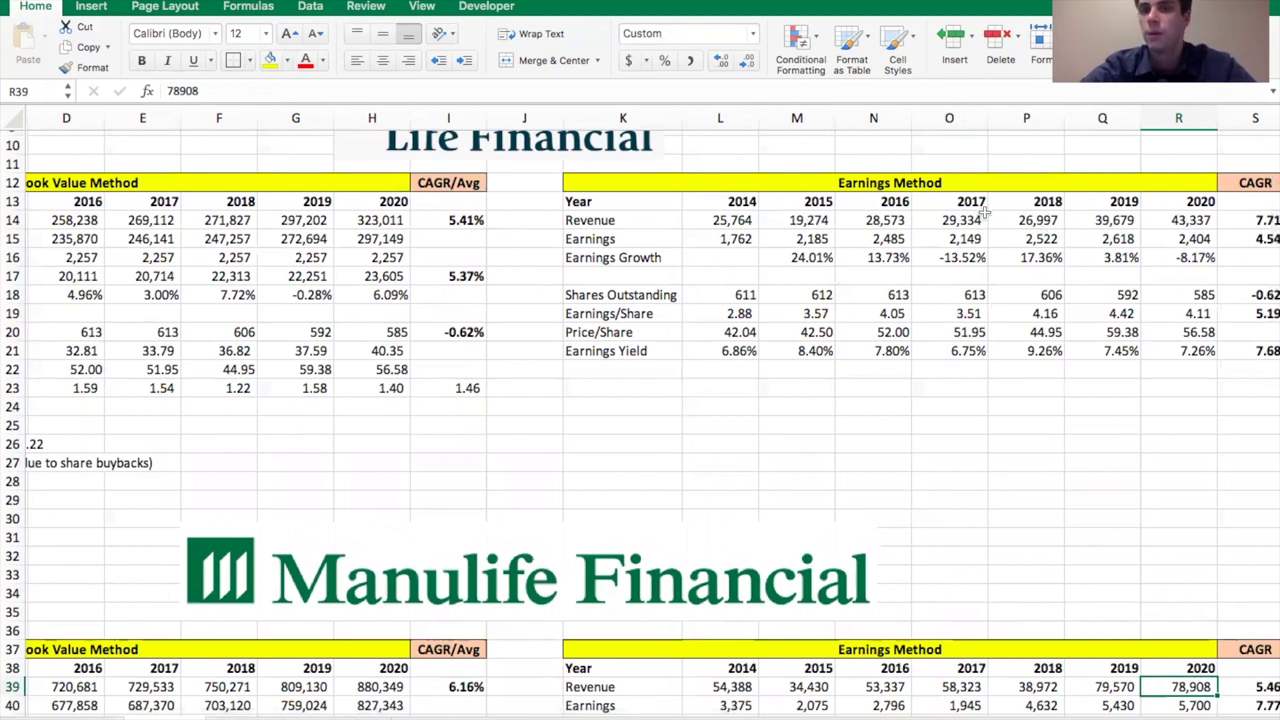
{"action": "scroll", "coordinate": [968, 540], "scroll_direction": "down", "scroll_amount": 2}
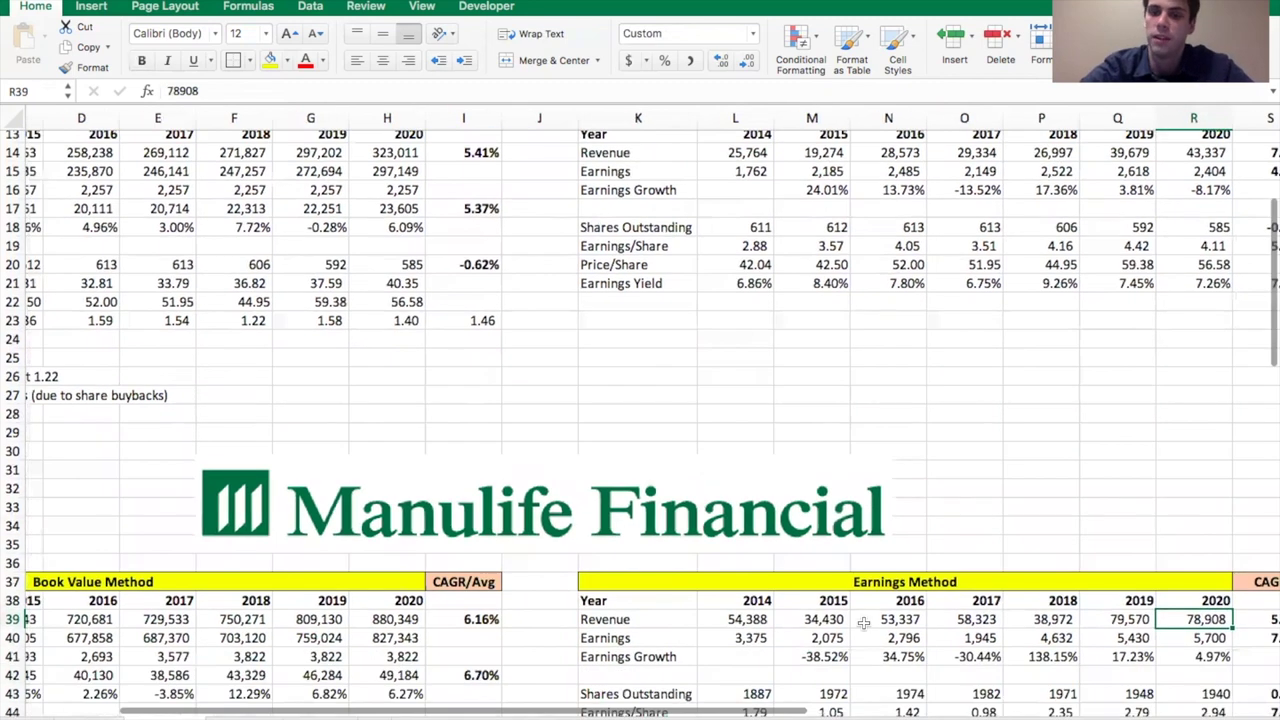
{"action": "scroll", "coordinate": [863, 623], "scroll_direction": "down", "scroll_amount": 3}
{"action": "scroll", "coordinate": [863, 623], "scroll_direction": "right", "scroll_amount": 2}
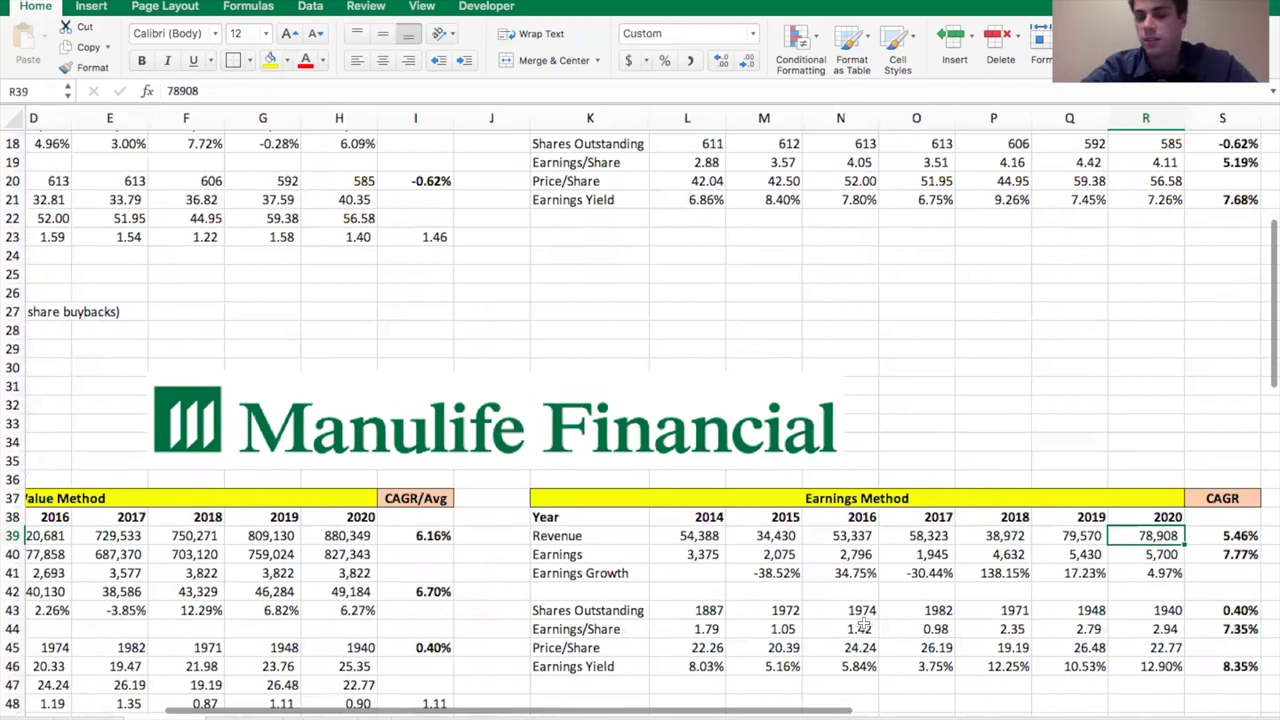
Reread the note on Manulife's 2014–2015 revenue drop and look over the Sun Life notes above it.
{"action": "scroll", "coordinate": [863, 625], "scroll_direction": "down", "scroll_amount": 5}
{"action": "scroll", "coordinate": [863, 625], "scroll_direction": "left", "scroll_amount": 3}
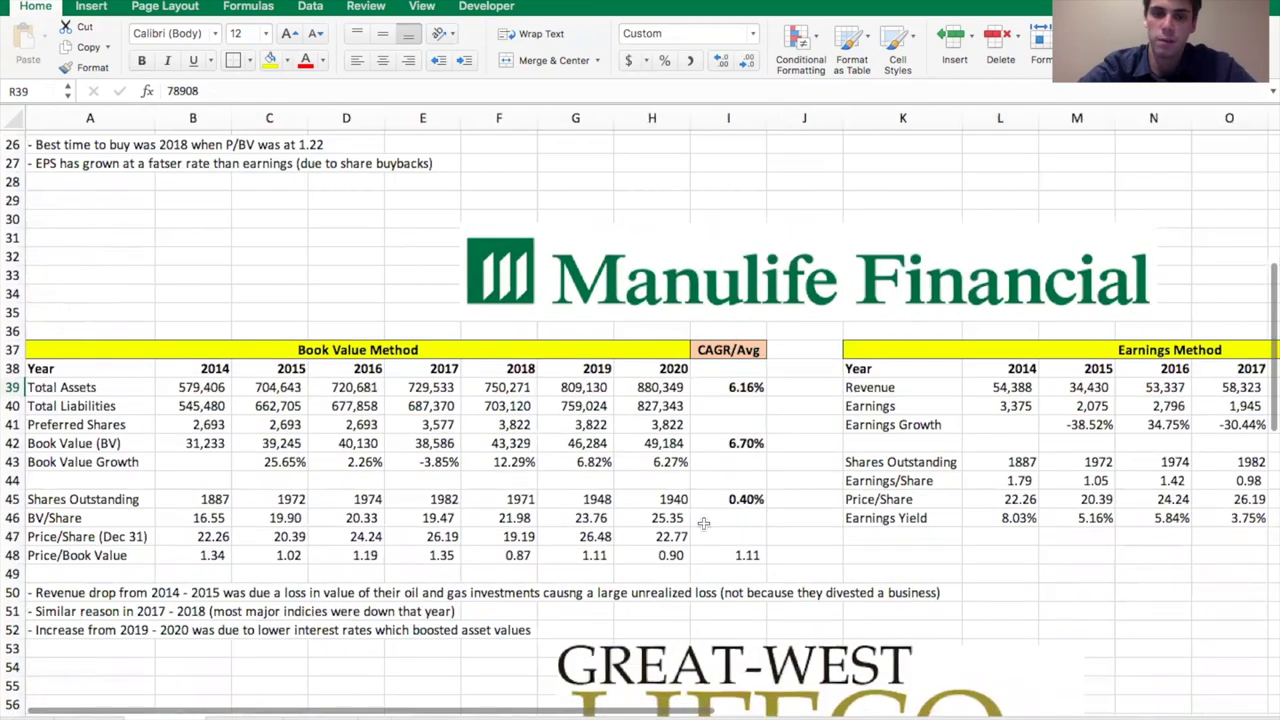
{"action": "left_click", "coordinate": [58, 590]}
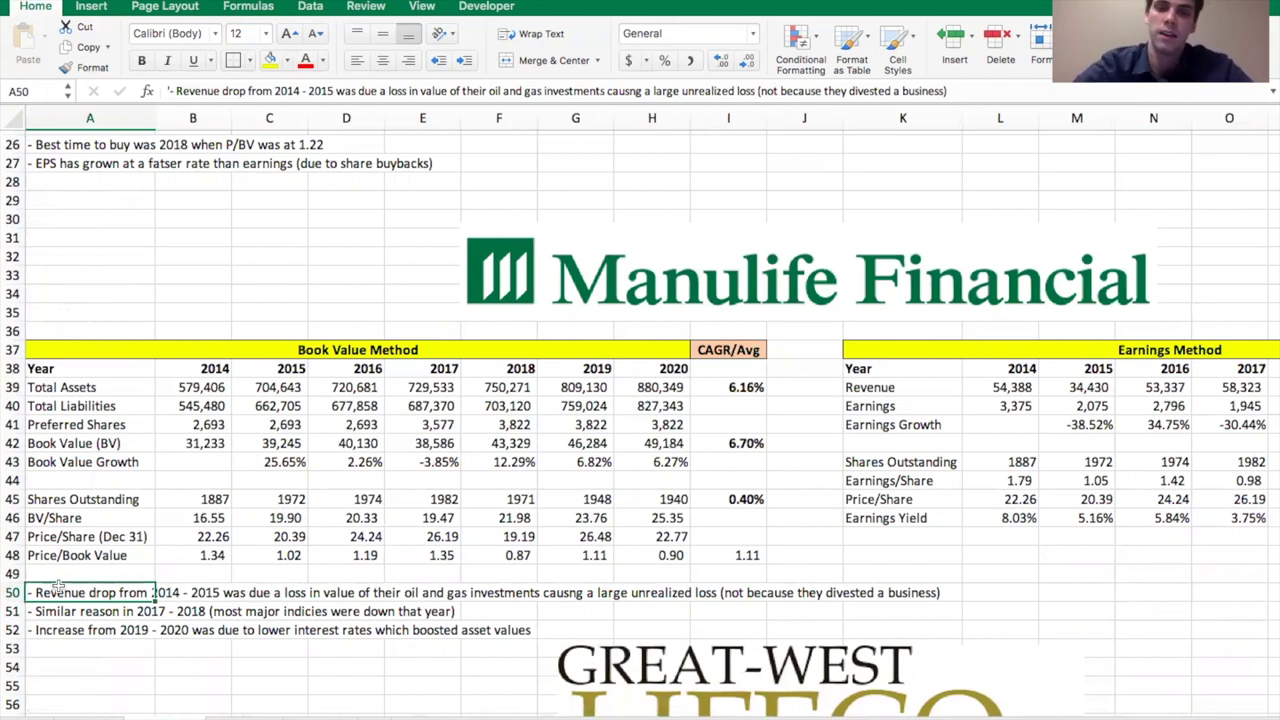
{"action": "scroll", "coordinate": [296, 427], "scroll_direction": "up", "scroll_amount": 5}
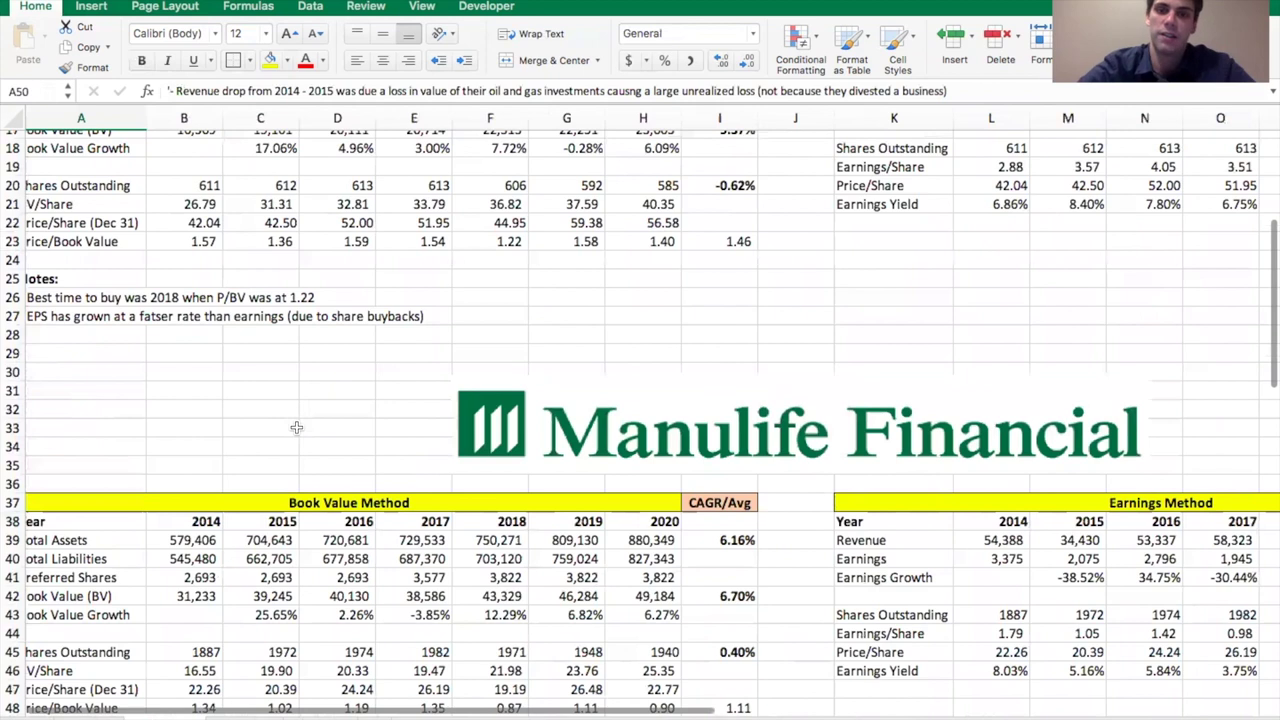
{"action": "scroll", "coordinate": [296, 427], "scroll_direction": "down", "scroll_amount": 3}
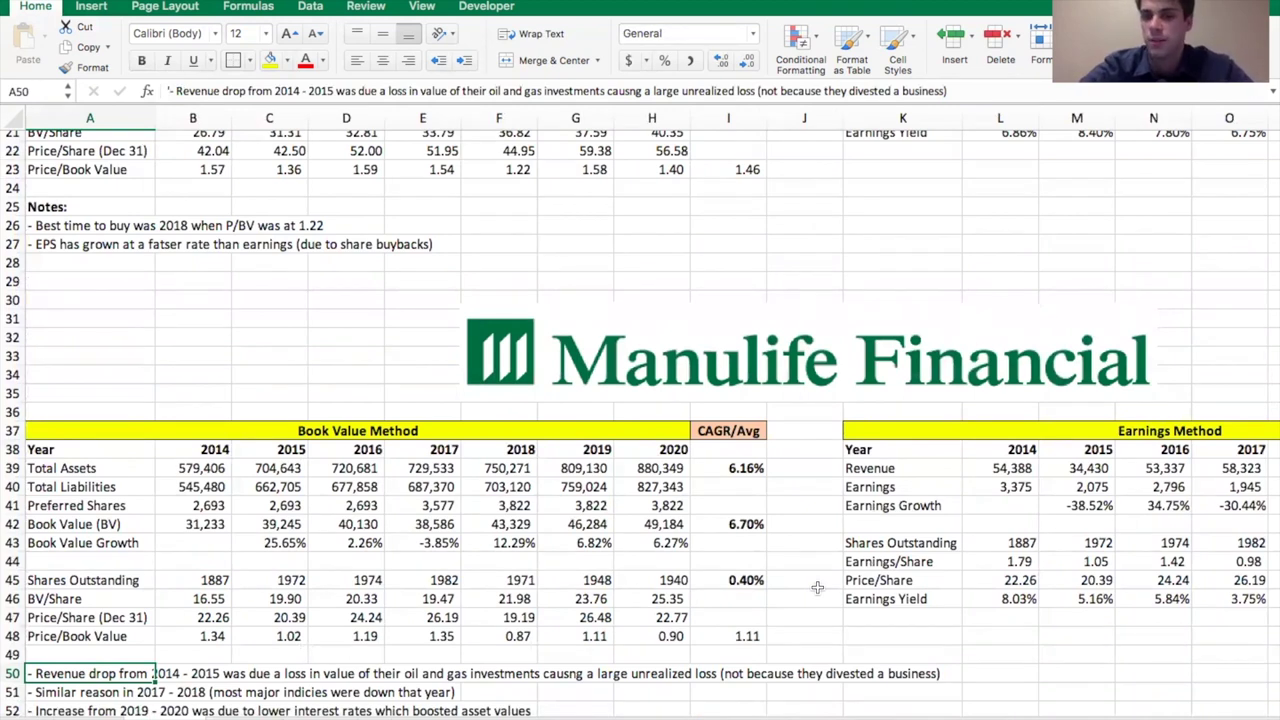
{"action": "scroll", "coordinate": [756, 386], "scroll_direction": "right", "scroll_amount": 2}
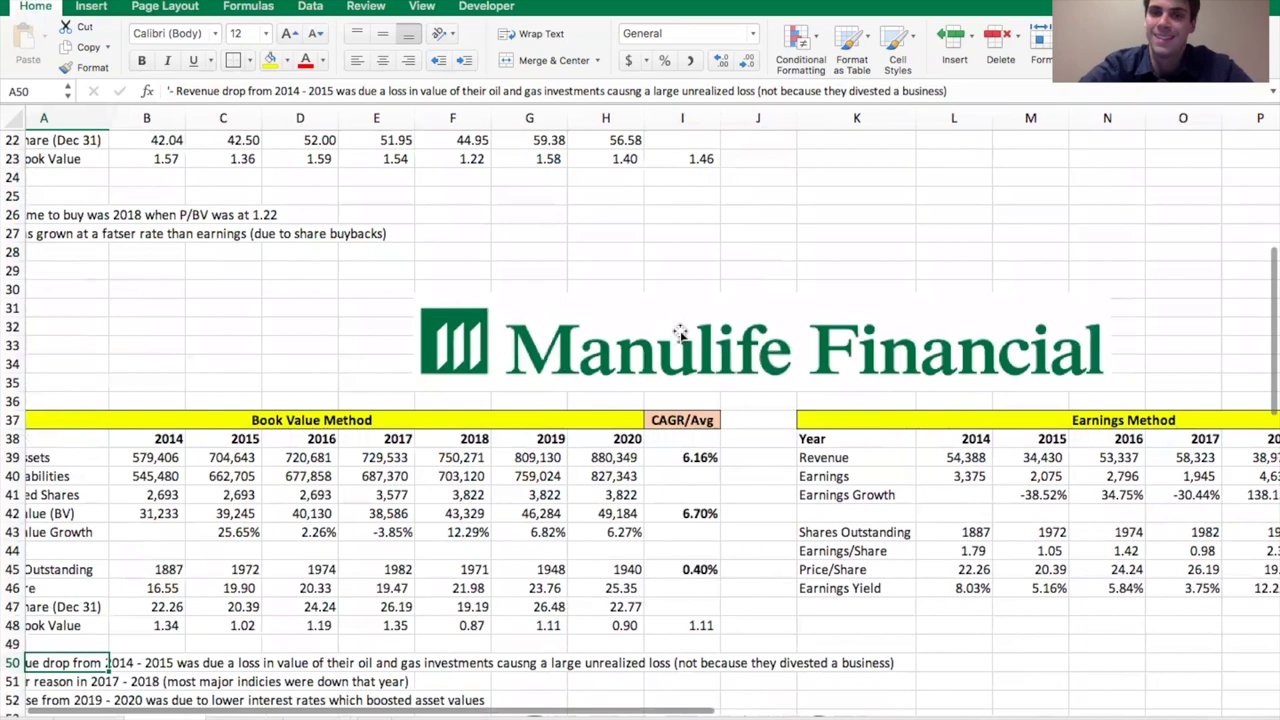
Examine Great-West Lifeco's 2020 total assets and book value, plus the CAGR of its book value and shares outstanding.
{"action": "scroll", "coordinate": [681, 322], "scroll_direction": "down", "scroll_amount": 10}
{"action": "scroll", "coordinate": [681, 322], "scroll_direction": "left", "scroll_amount": 2}
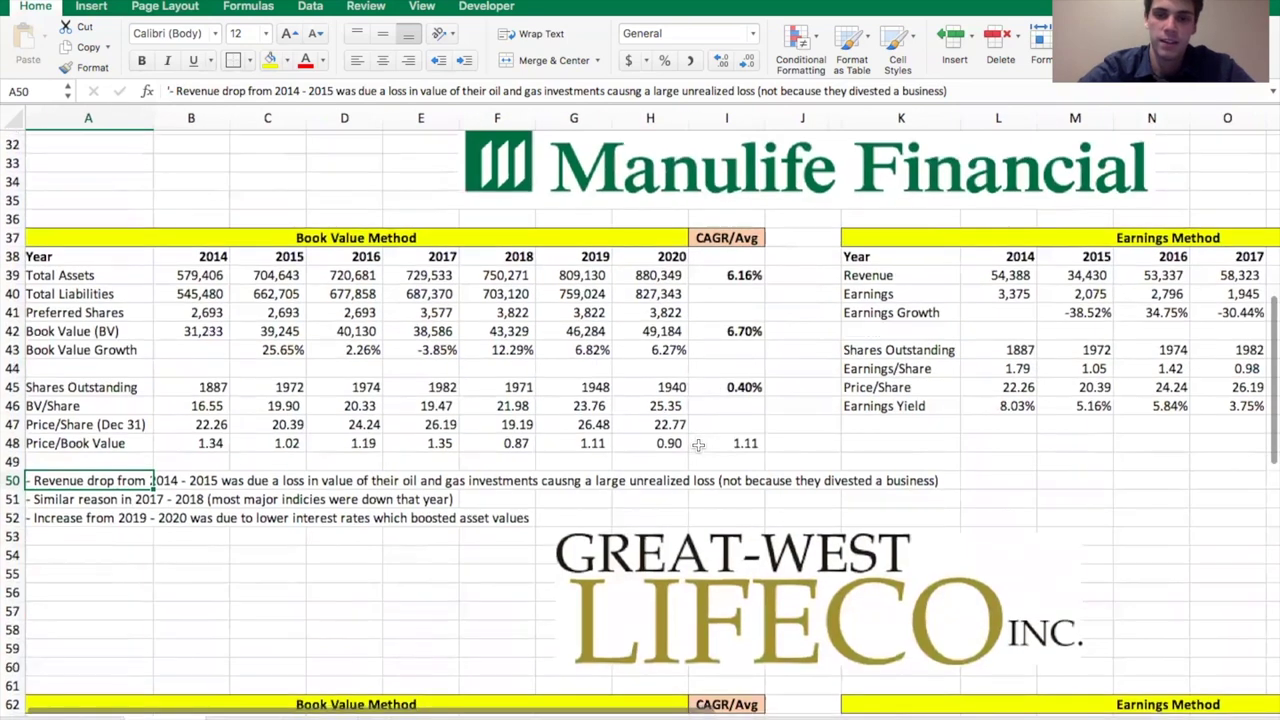
{"action": "scroll", "coordinate": [699, 444], "scroll_direction": "down", "scroll_amount": 2}
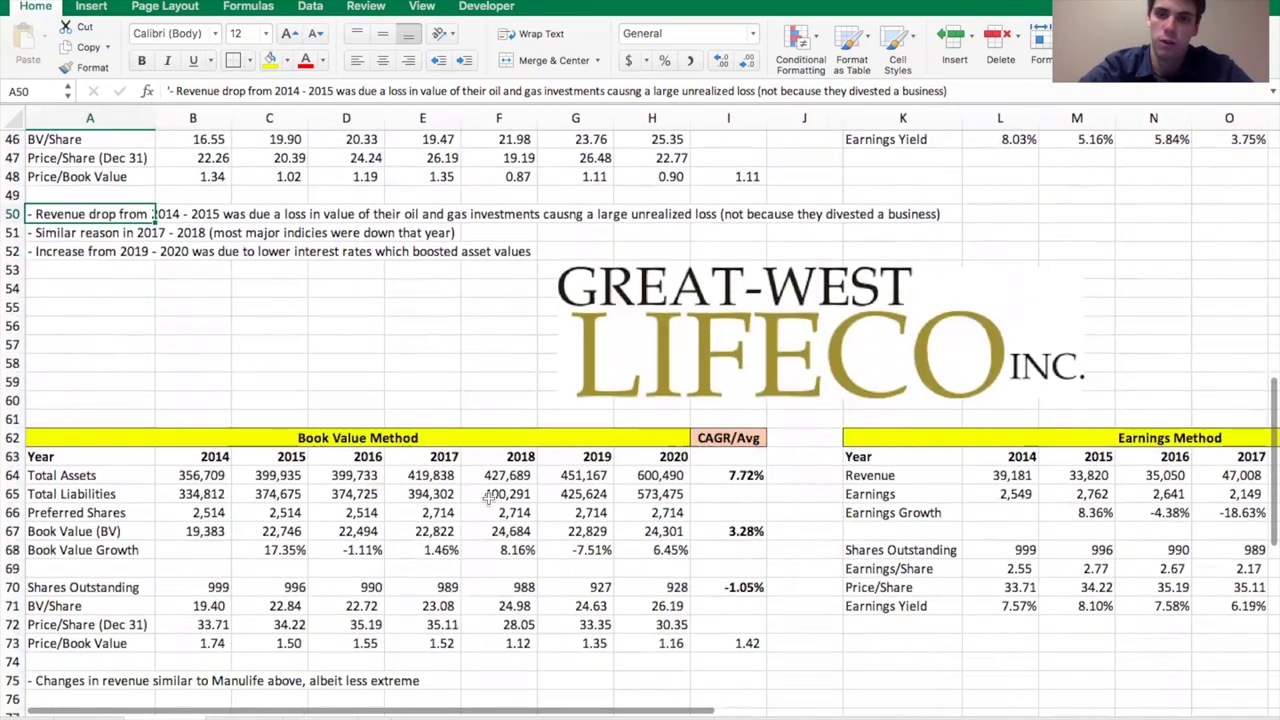
{"action": "scroll", "coordinate": [700, 420], "scroll_direction": "down", "scroll_amount": 1}
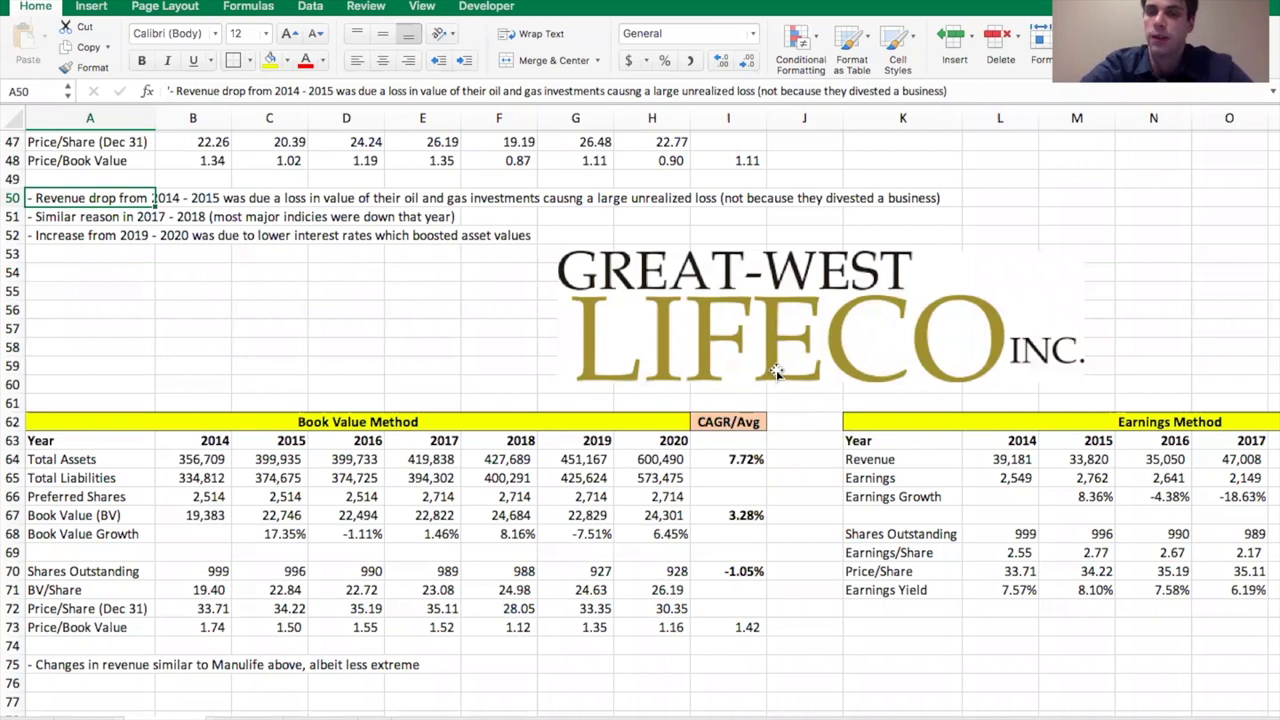
{"action": "left_click", "coordinate": [645, 463]}
{"action": "left_click", "coordinate": [630, 511]}
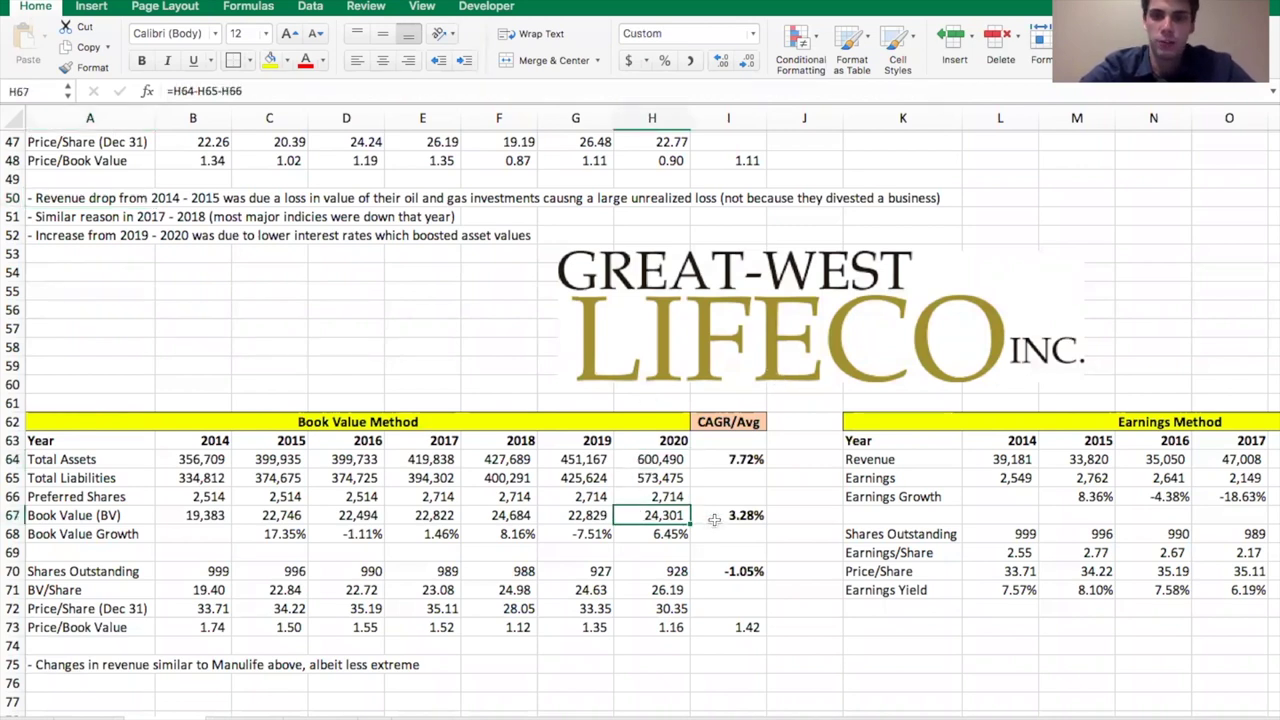
{"action": "left_click", "coordinate": [714, 519]}
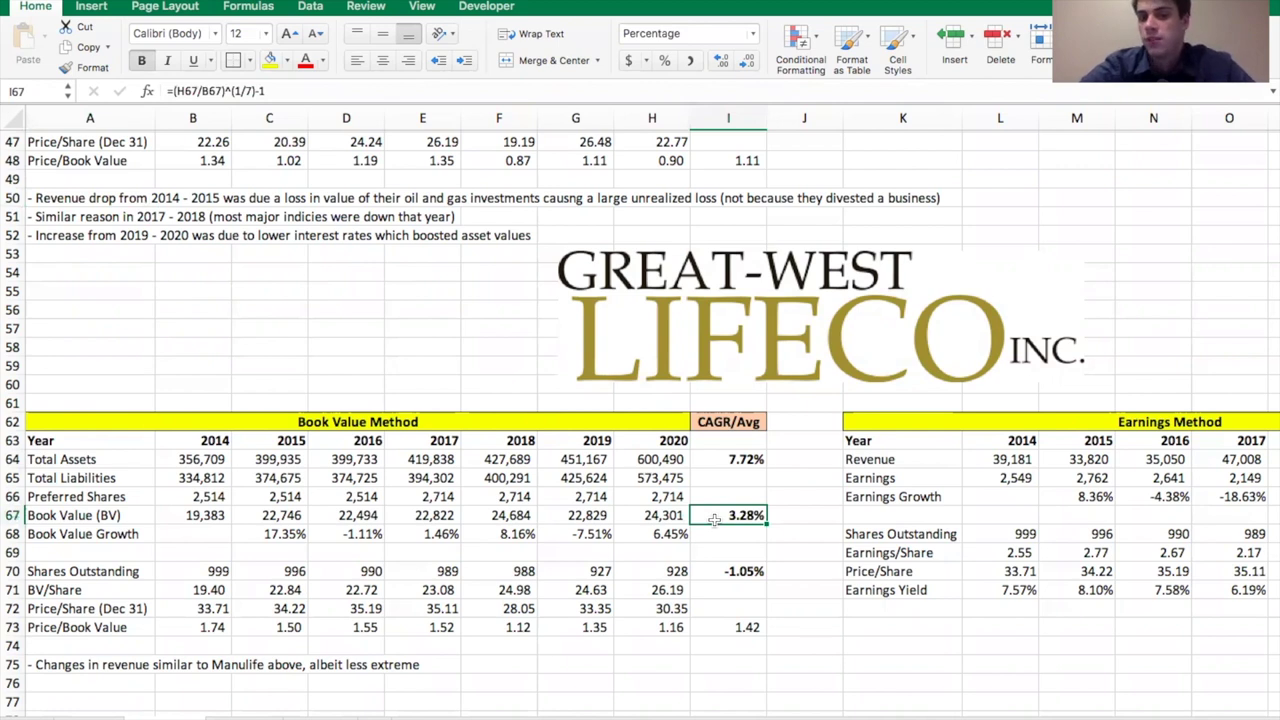
{"action": "left_click", "coordinate": [731, 576]}
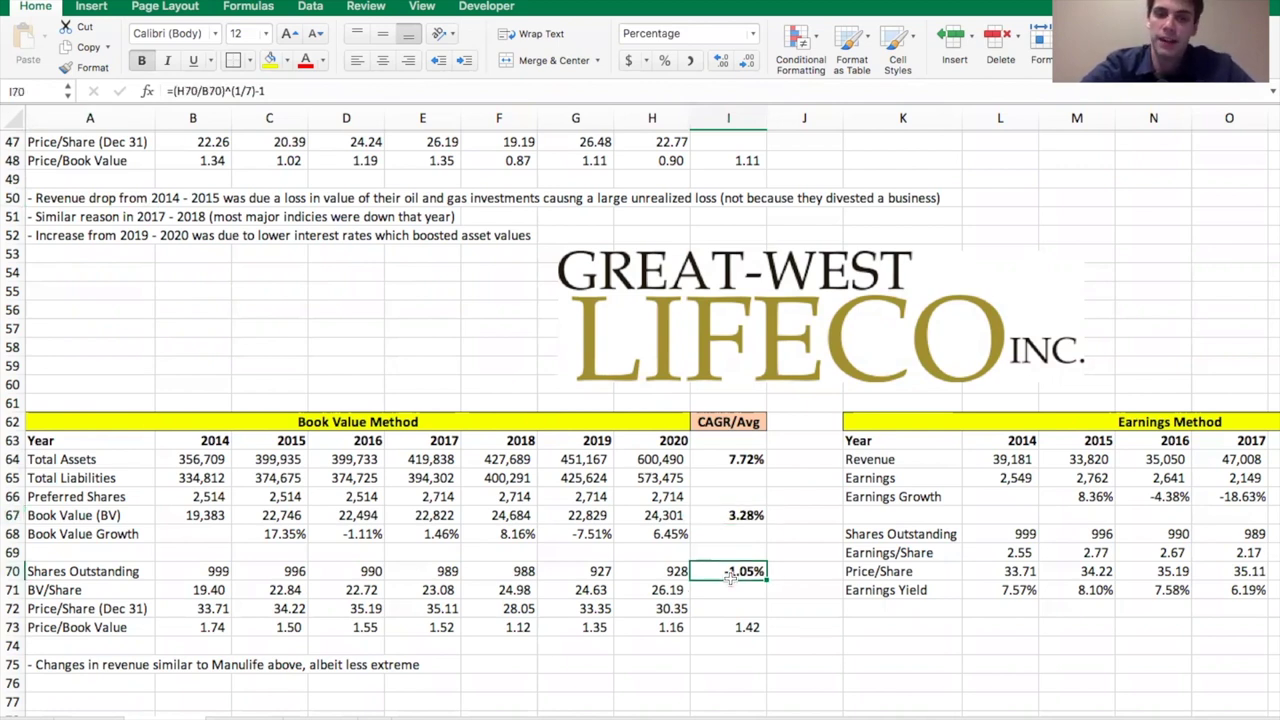
{"action": "scroll", "coordinate": [731, 576], "scroll_direction": "down", "scroll_amount": 2}
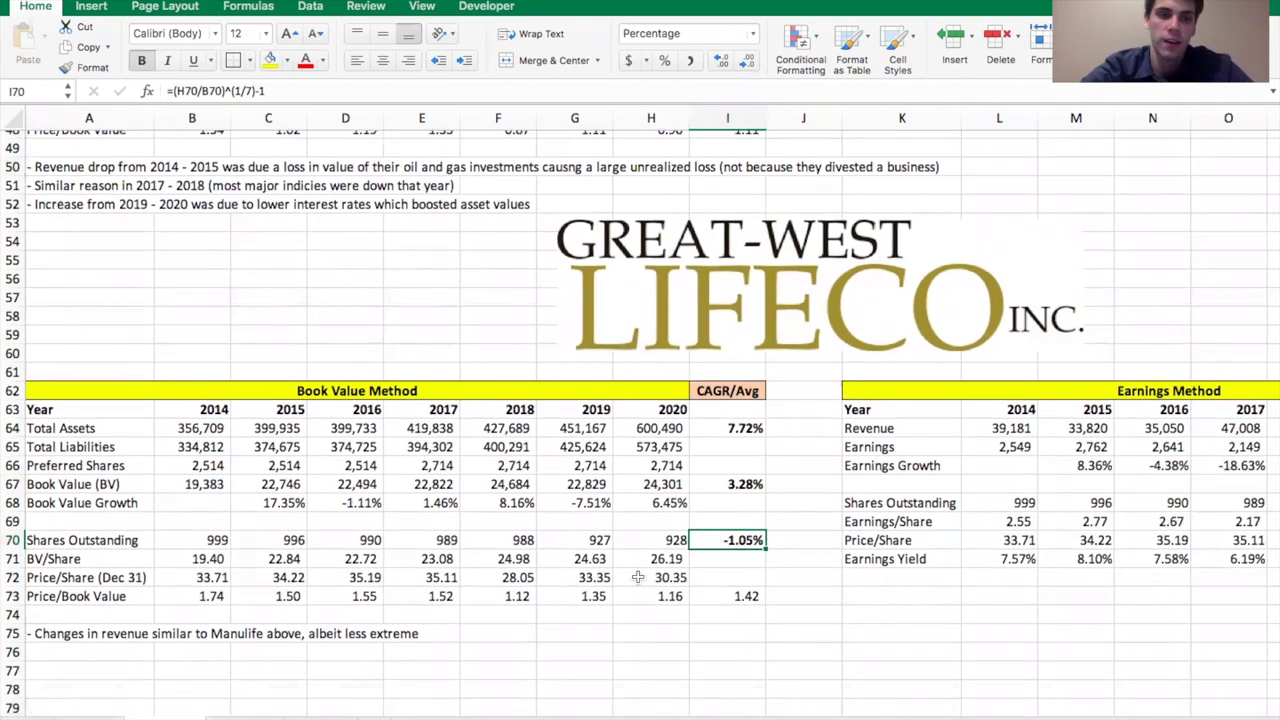
Check Great-West Lifeco's average price-to-book value, and go through its yearly revenue from 2014 to 2020 and the revenue CAGR.
{"action": "left_click", "coordinate": [757, 597]}
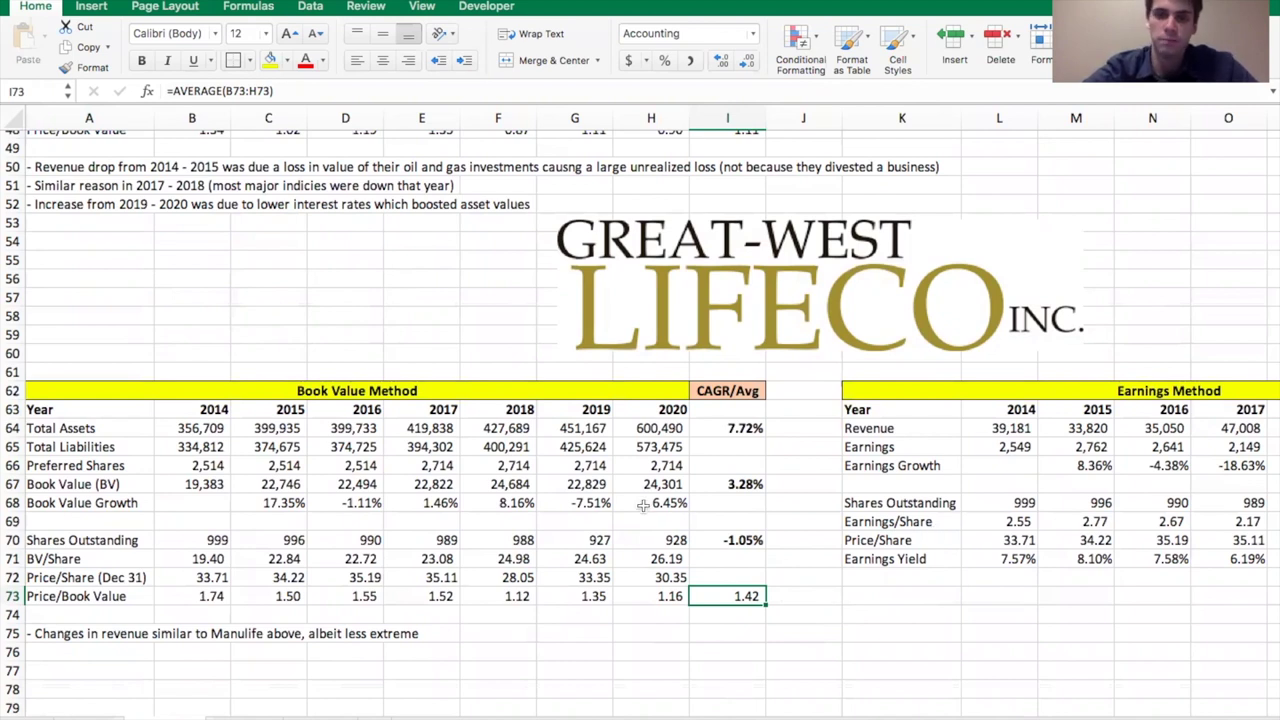
{"action": "scroll", "coordinate": [660, 470], "scroll_direction": "right", "scroll_amount": 5}
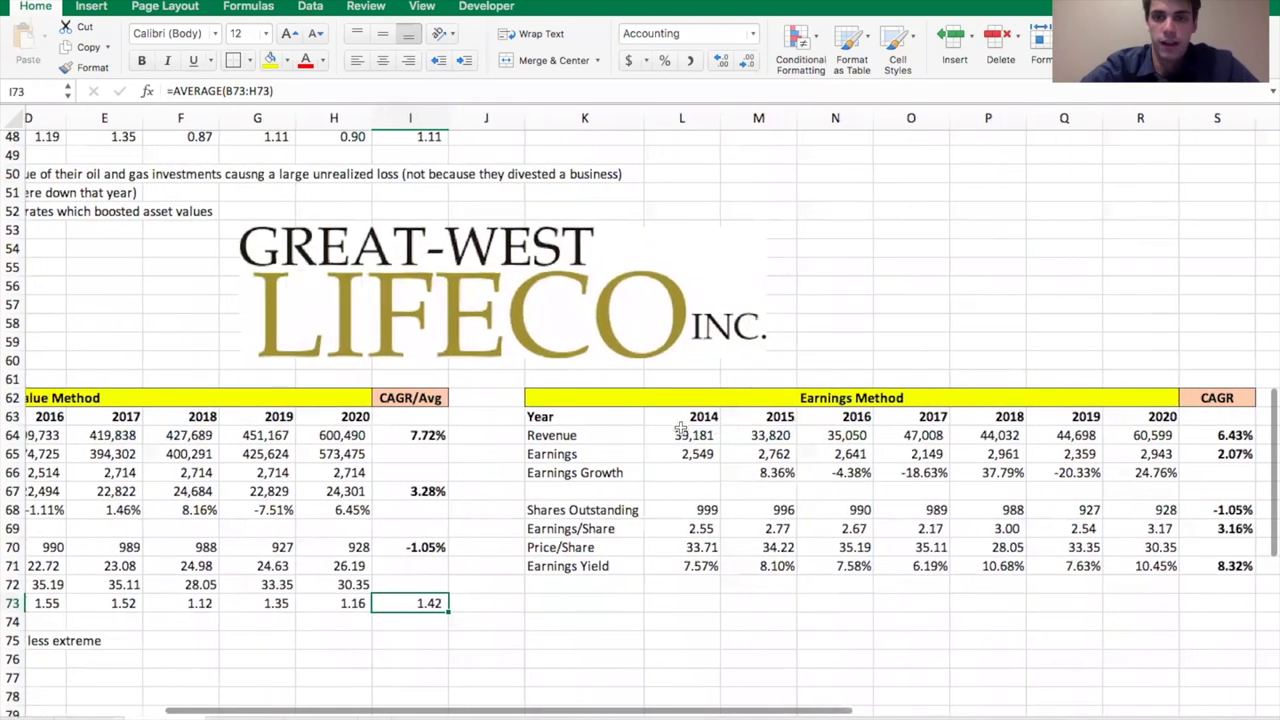
{"action": "left_click", "coordinate": [680, 431]}
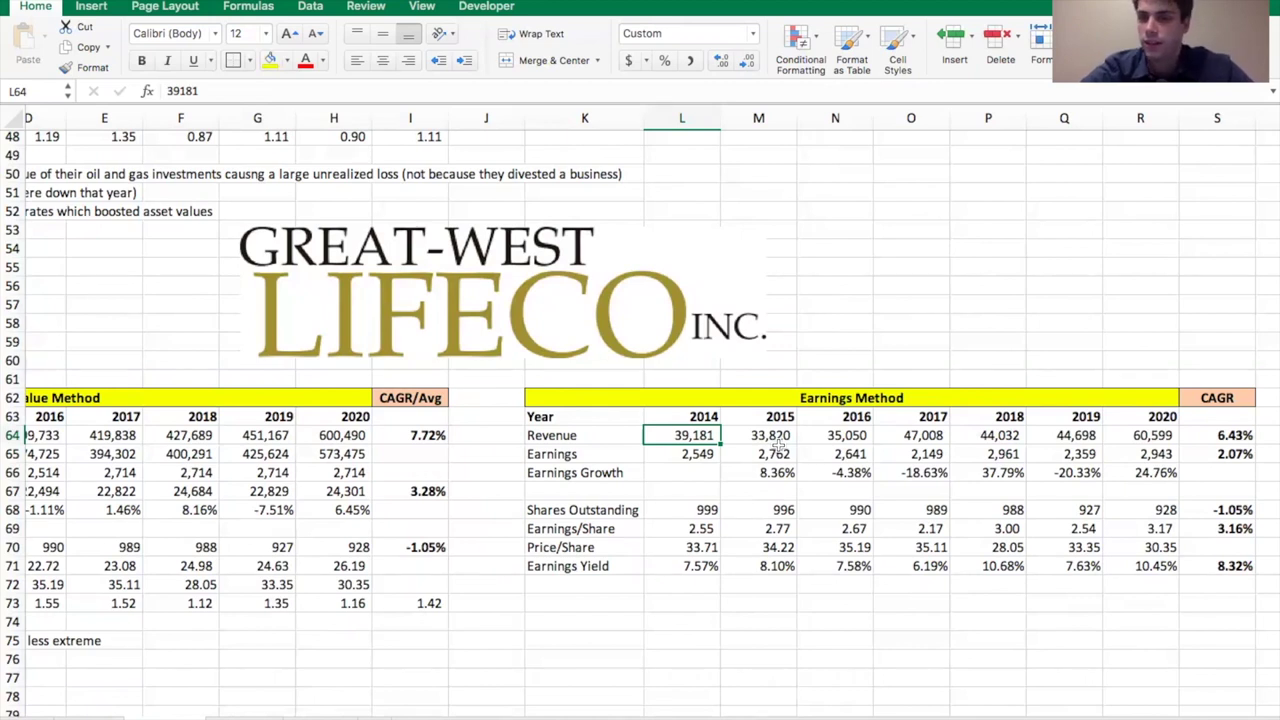
{"action": "left_click", "coordinate": [1155, 436]}
{"action": "left_click", "coordinate": [670, 436]}
{"action": "key", "text": "Right"}
{"action": "key", "text": "Right"}
{"action": "key", "text": "Right"}
{"action": "key", "text": "Right"}
{"action": "key", "text": "Right"}
{"action": "key", "text": "Right"}
{"action": "key", "text": "Right"}
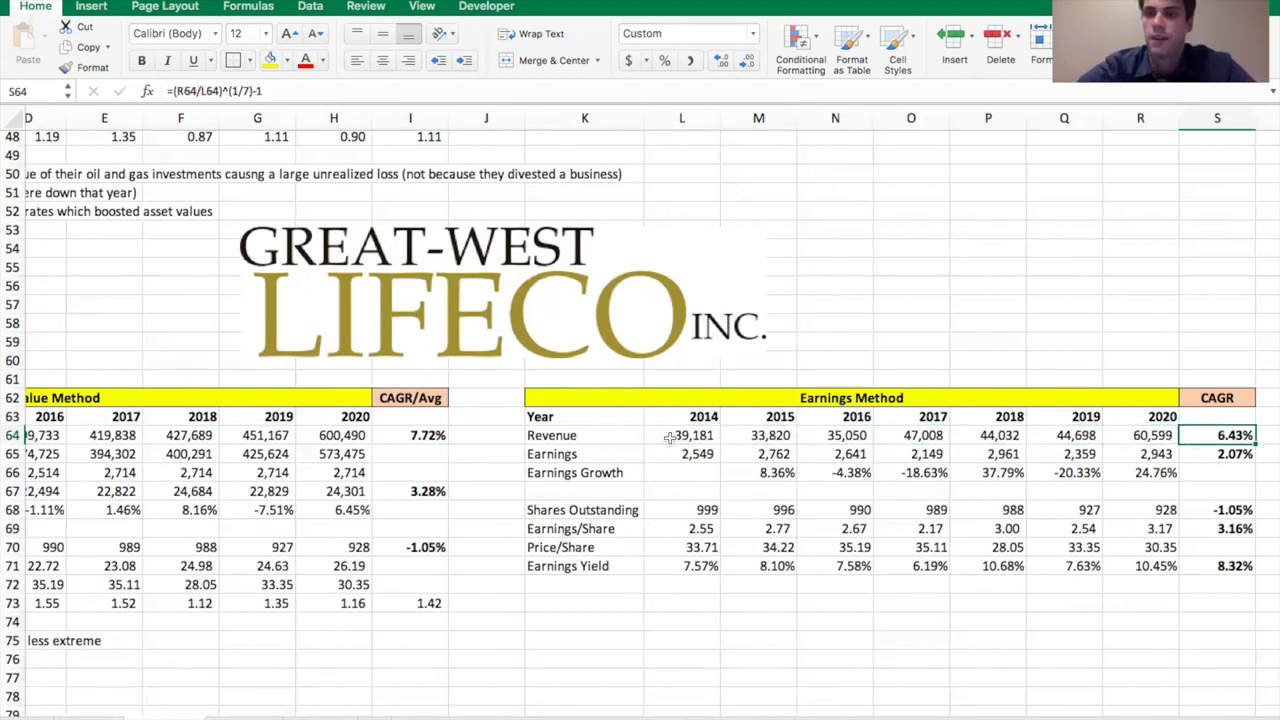
Examine Great-West Lifeco's CAGR for earnings, earnings per share and shares outstanding, plus its average earnings yield and price-to-book value.
{"action": "scroll", "coordinate": [998, 460], "scroll_direction": "right", "scroll_amount": 3}
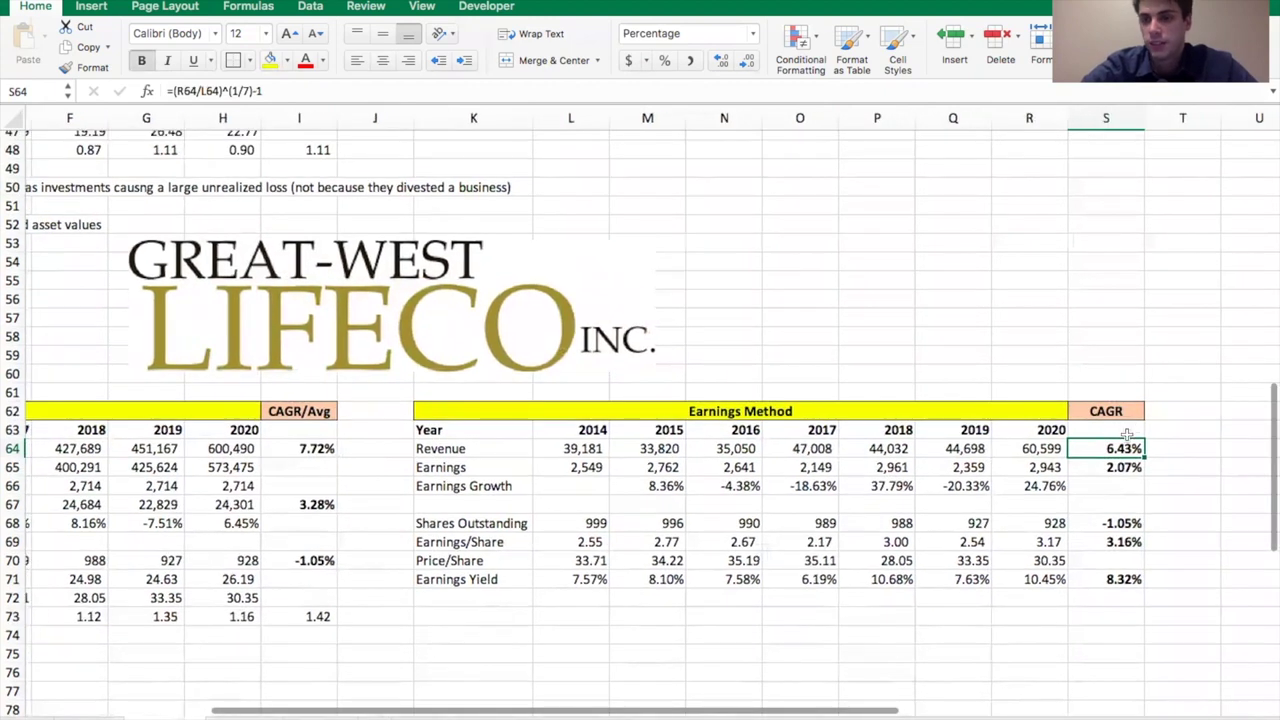
{"action": "left_click", "coordinate": [1112, 470]}
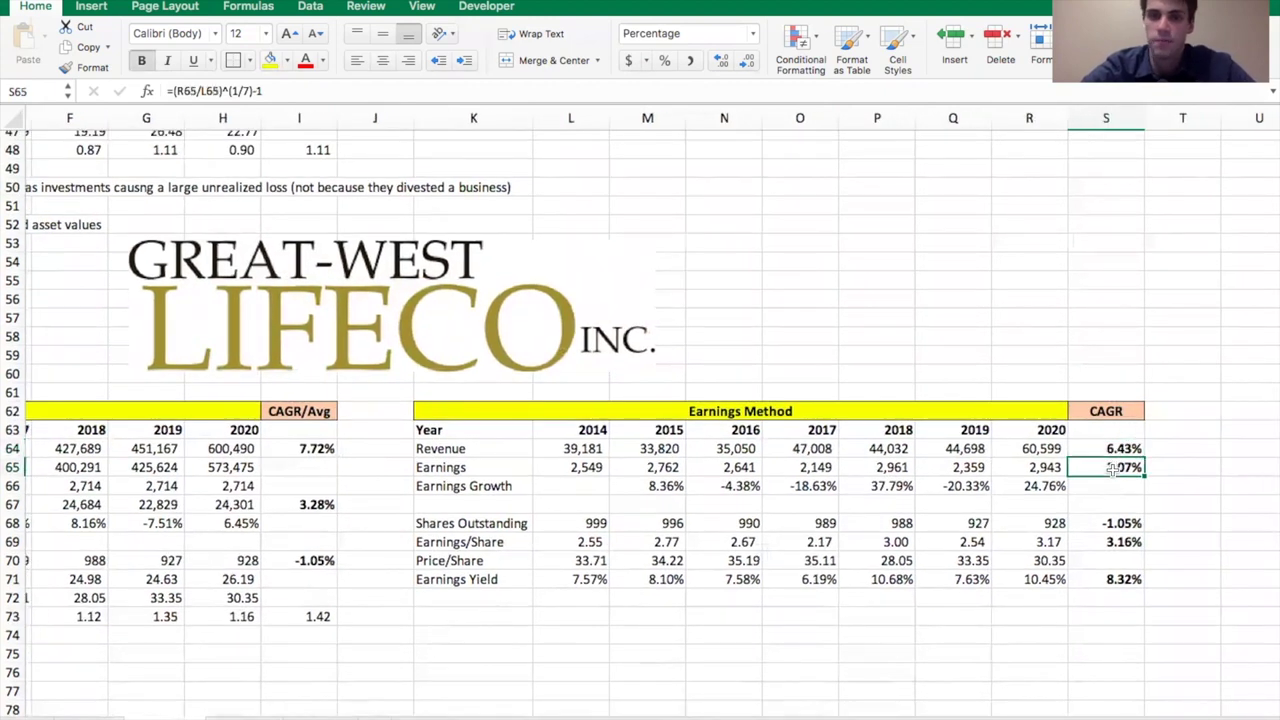
{"action": "left_click", "coordinate": [1093, 545]}
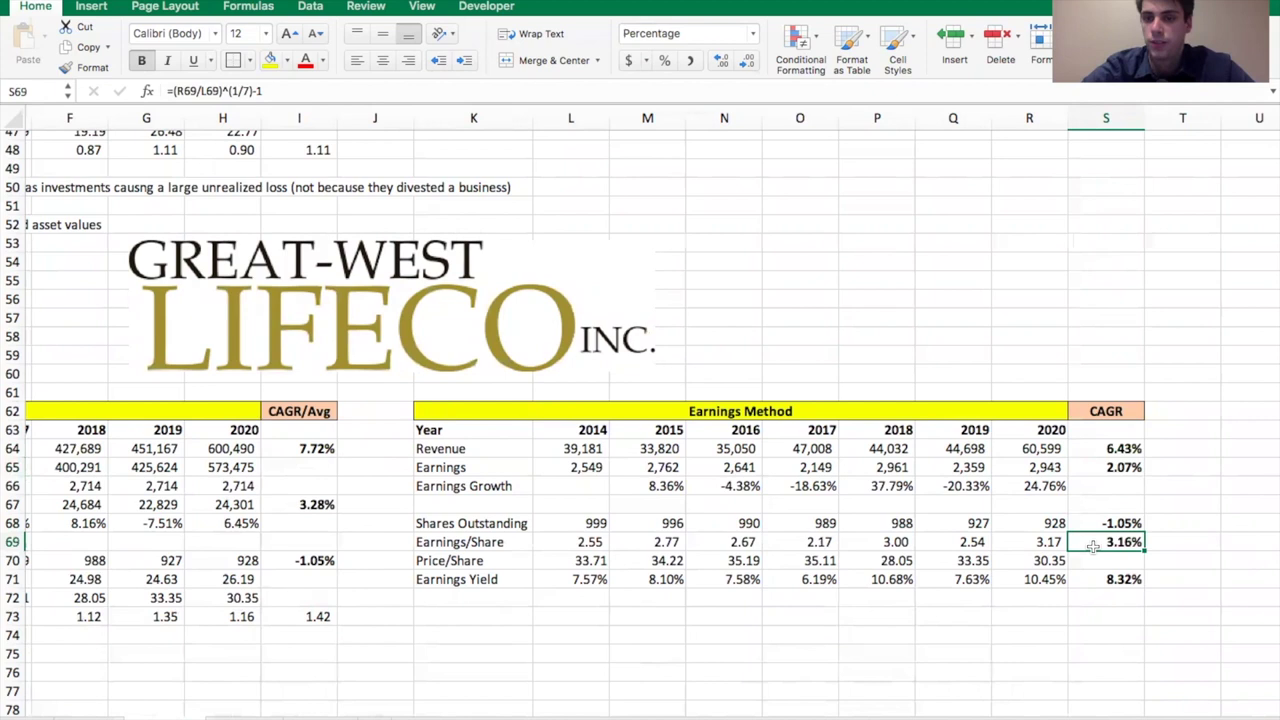
{"action": "left_click", "coordinate": [1110, 525]}
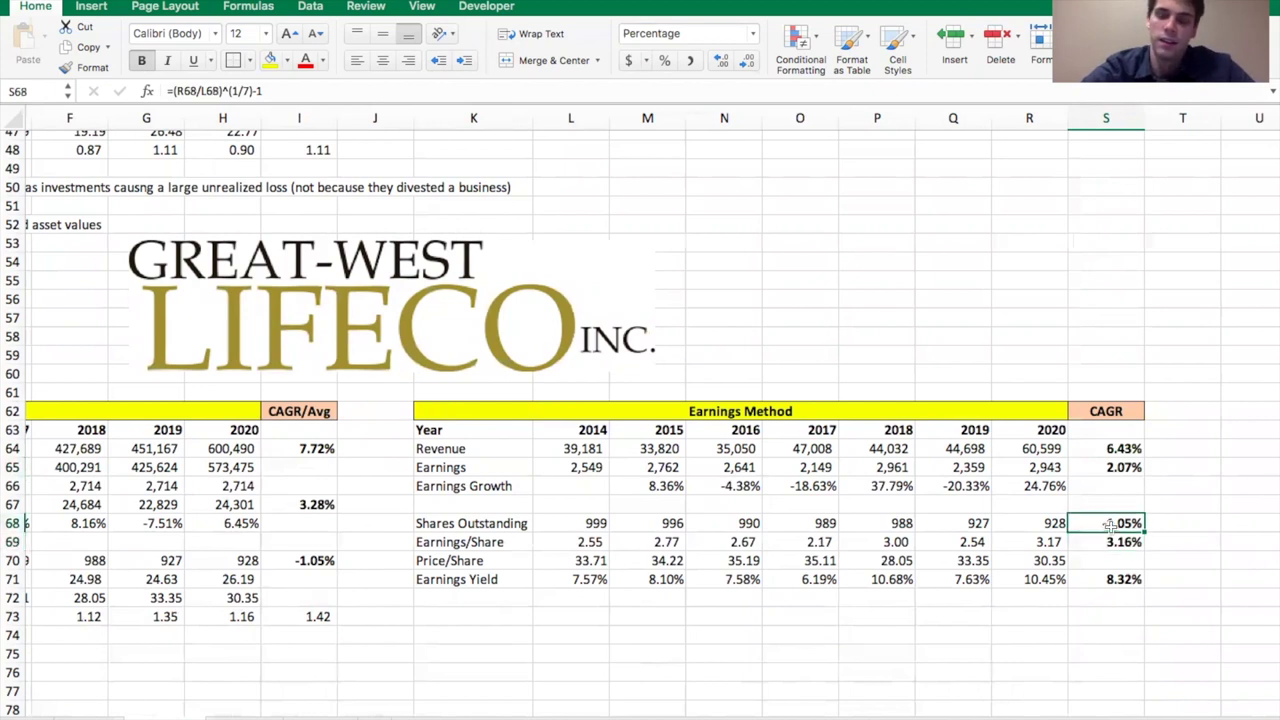
{"action": "left_click", "coordinate": [1108, 580]}
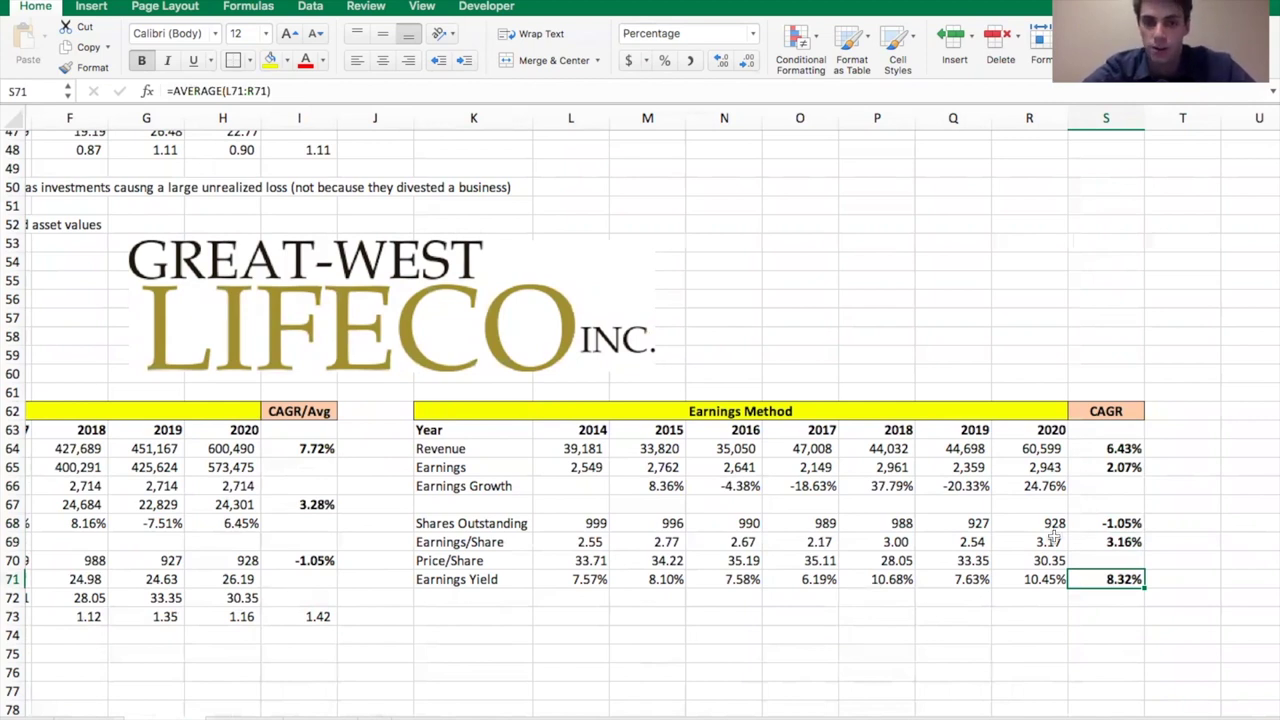
{"action": "left_click", "coordinate": [320, 616]}
{"action": "left_click", "coordinate": [1124, 581]}
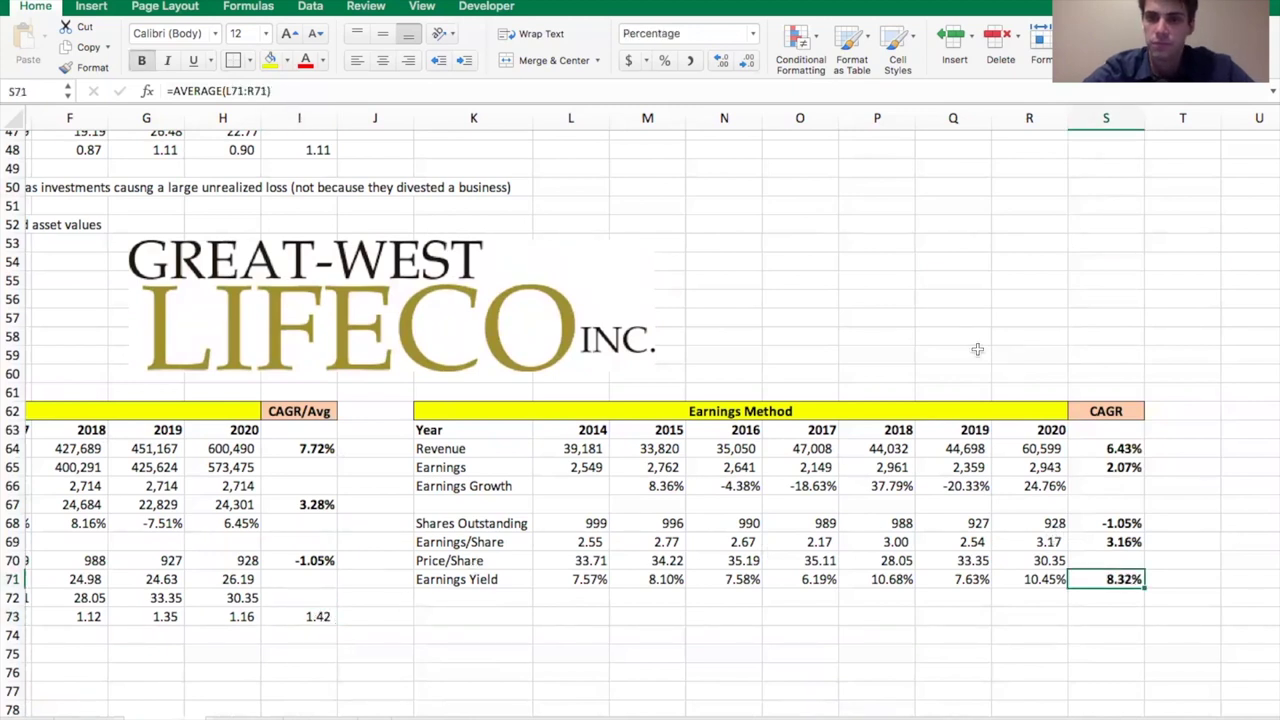
Compare the Earnings Method tables of Sun Life and Manulife, ending on Manulife's average earnings yield.
{"action": "scroll", "coordinate": [977, 346], "scroll_direction": "up", "scroll_amount": 5}
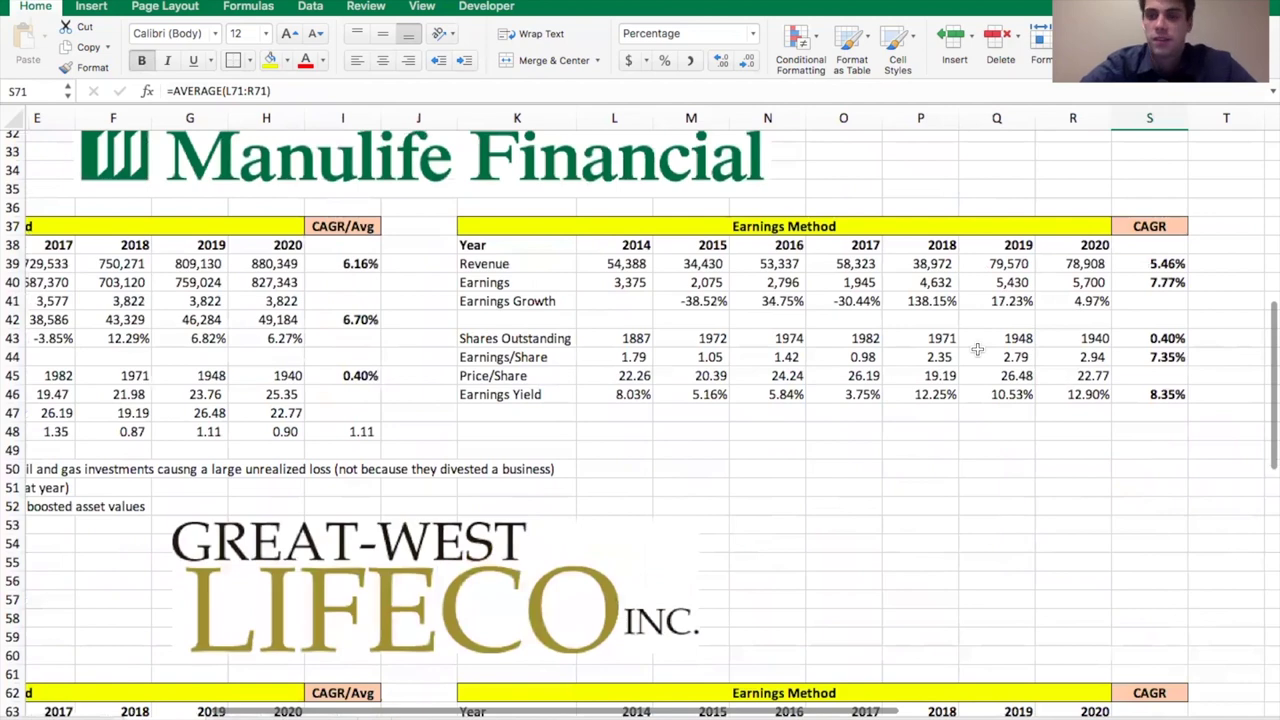
{"action": "scroll", "coordinate": [977, 348], "scroll_direction": "down", "scroll_amount": 4}
{"action": "scroll", "coordinate": [977, 348], "scroll_direction": "up", "scroll_amount": 2}
{"action": "scroll", "coordinate": [977, 348], "scroll_direction": "right", "scroll_amount": 1}
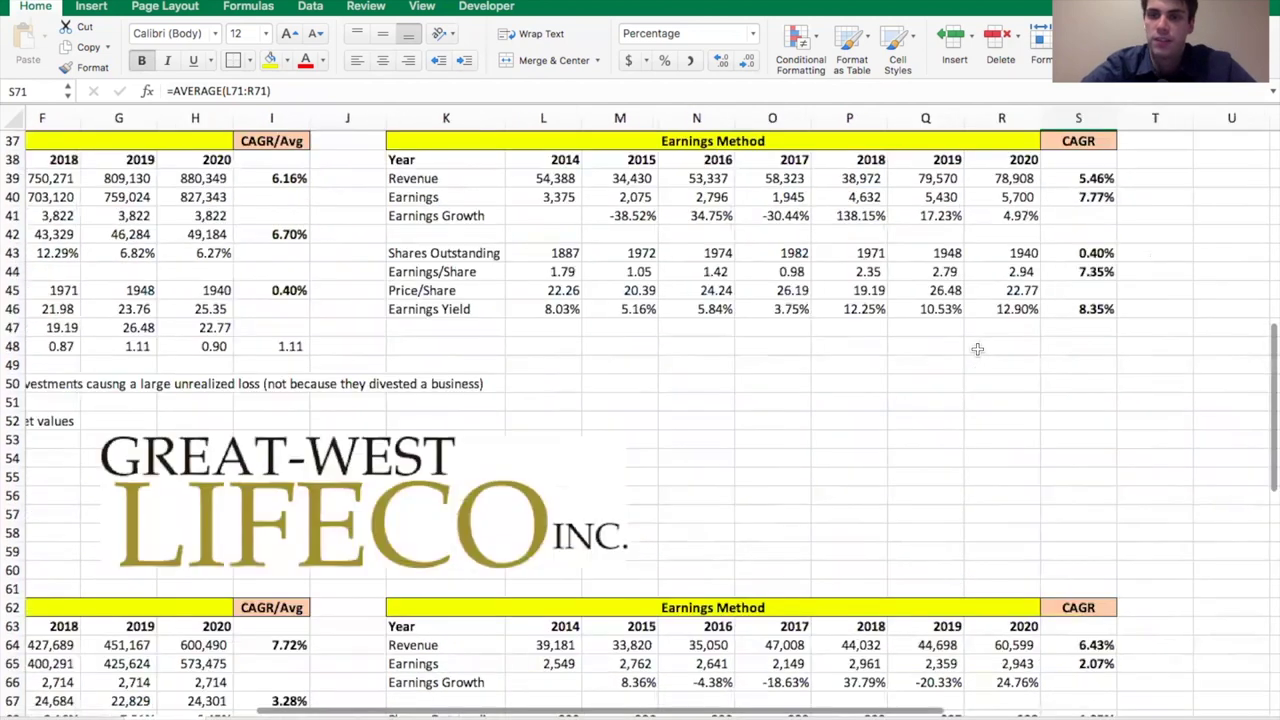
{"action": "scroll", "coordinate": [866, 345], "scroll_direction": "up", "scroll_amount": 7}
{"action": "scroll", "coordinate": [866, 345], "scroll_direction": "right", "scroll_amount": 1}
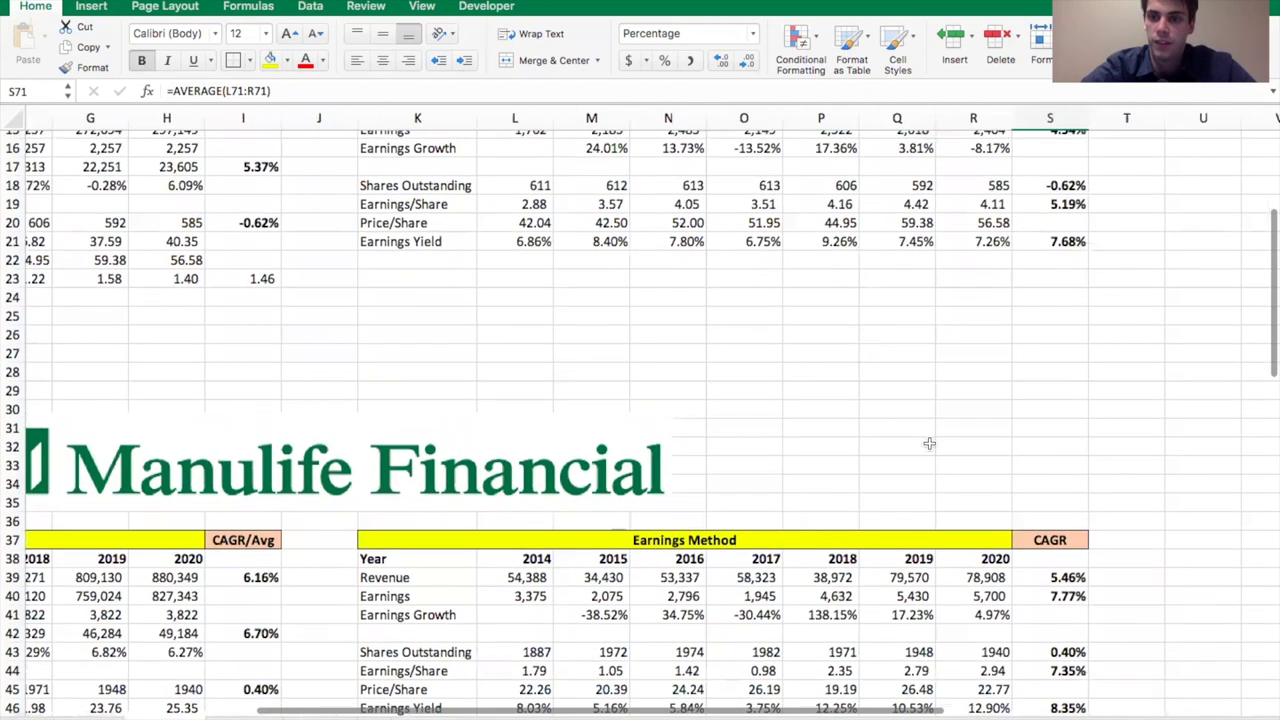
{"action": "scroll", "coordinate": [929, 443], "scroll_direction": "down", "scroll_amount": 2}
{"action": "scroll", "coordinate": [929, 443], "scroll_direction": "left", "scroll_amount": 1}
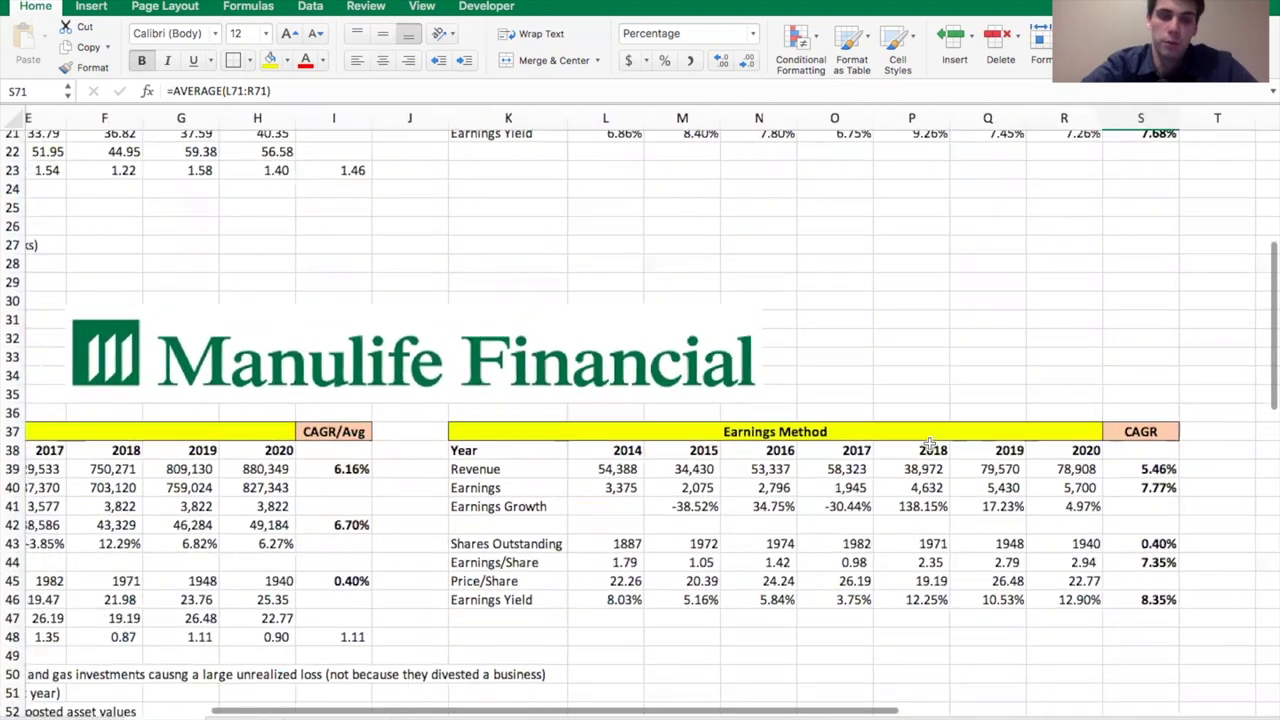
{"action": "scroll", "coordinate": [1053, 534], "scroll_direction": "down", "scroll_amount": 1}
{"action": "scroll", "coordinate": [1053, 534], "scroll_direction": "left", "scroll_amount": 1}
{"action": "left_click", "coordinate": [1175, 577]}
Recheck Great-West Lifeco's average earnings yield, and return to Manulife's average price-to-book value.
{"action": "scroll", "coordinate": [1150, 600], "scroll_direction": "down", "scroll_amount": 6}
{"action": "scroll", "coordinate": [1150, 600], "scroll_direction": "left", "scroll_amount": 1}
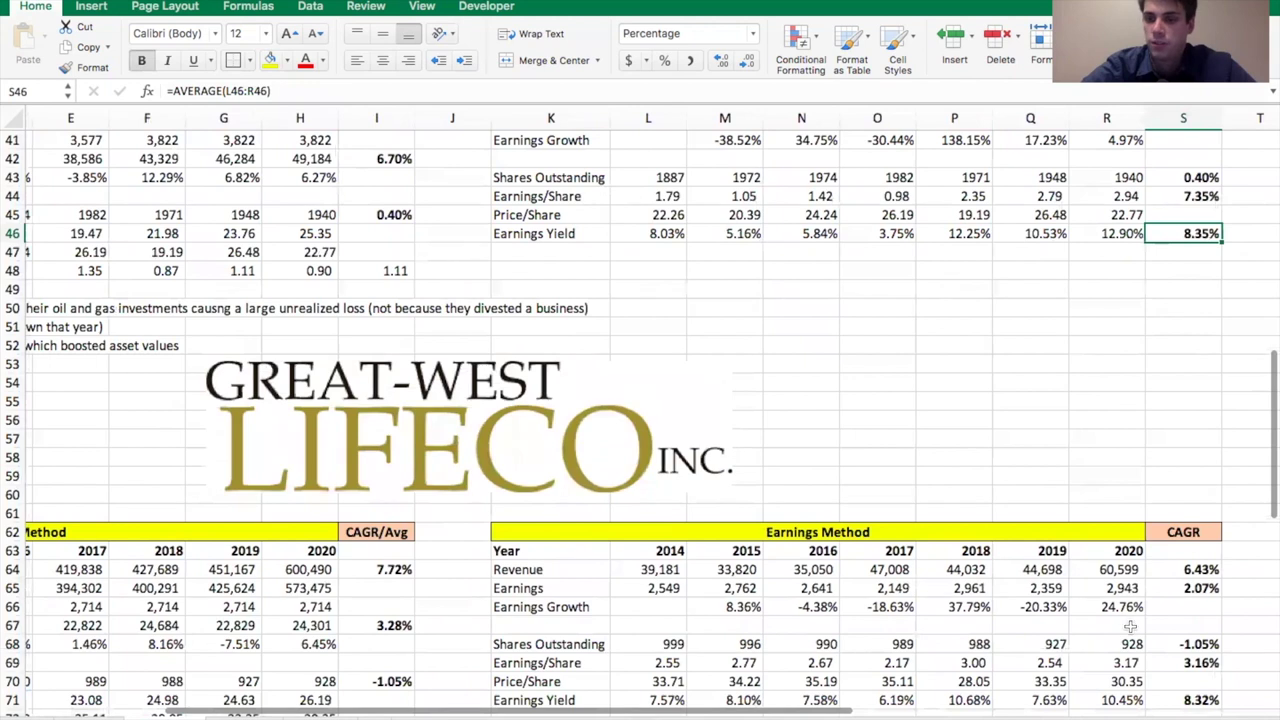
{"action": "scroll", "coordinate": [1130, 626], "scroll_direction": "down", "scroll_amount": 2}
{"action": "scroll", "coordinate": [1130, 626], "scroll_direction": "left", "scroll_amount": 1}
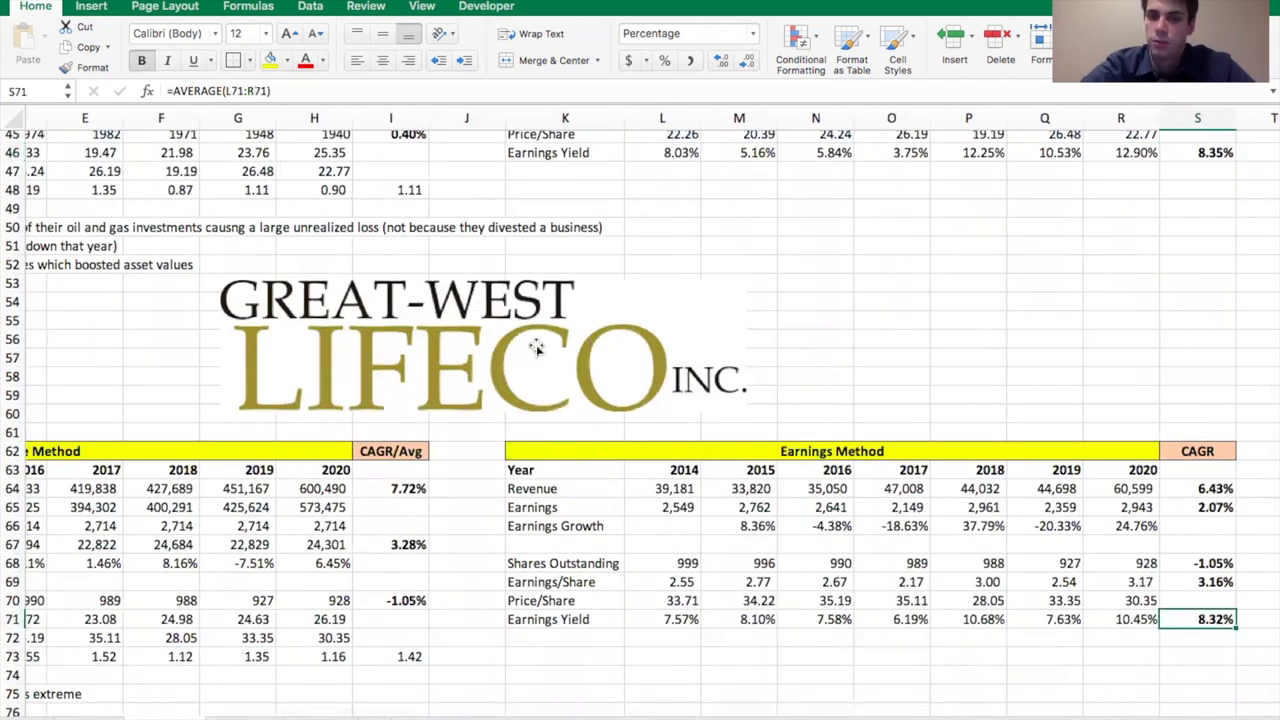
{"action": "scroll", "coordinate": [916, 462], "scroll_direction": "up", "scroll_amount": 5}
{"action": "scroll", "coordinate": [916, 462], "scroll_direction": "right", "scroll_amount": 1}
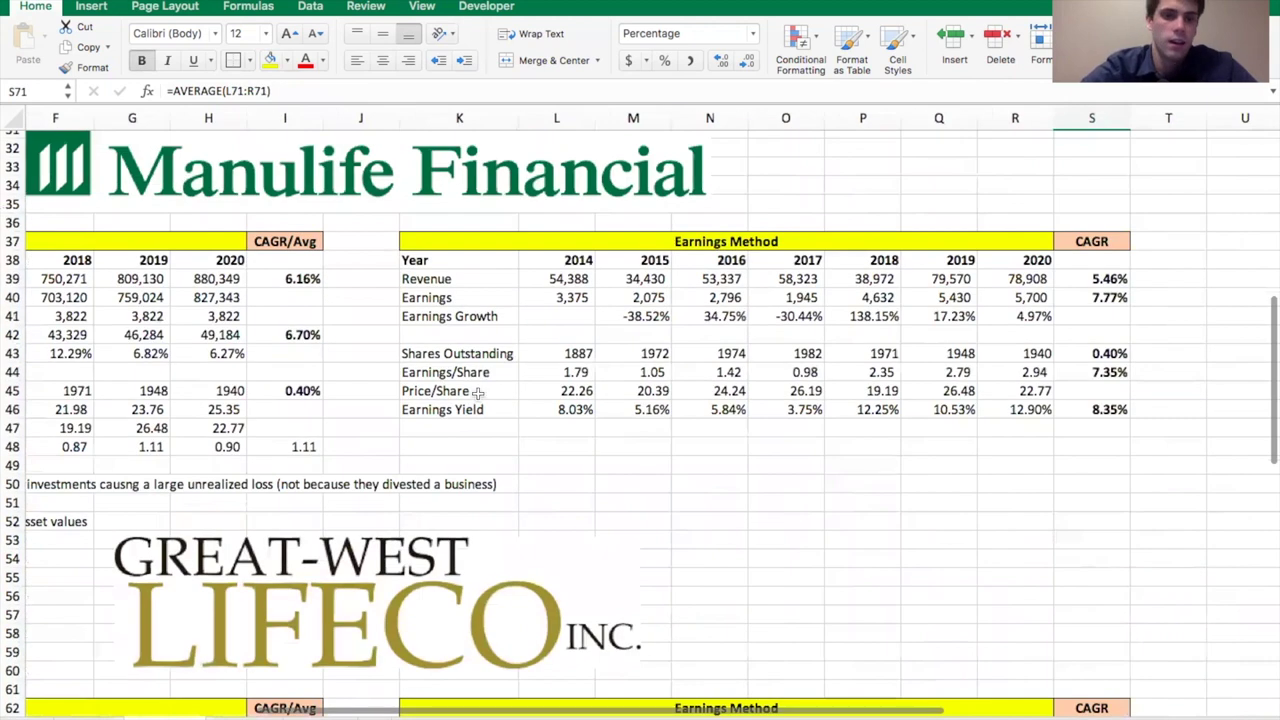
{"action": "left_click", "coordinate": [345, 412]}
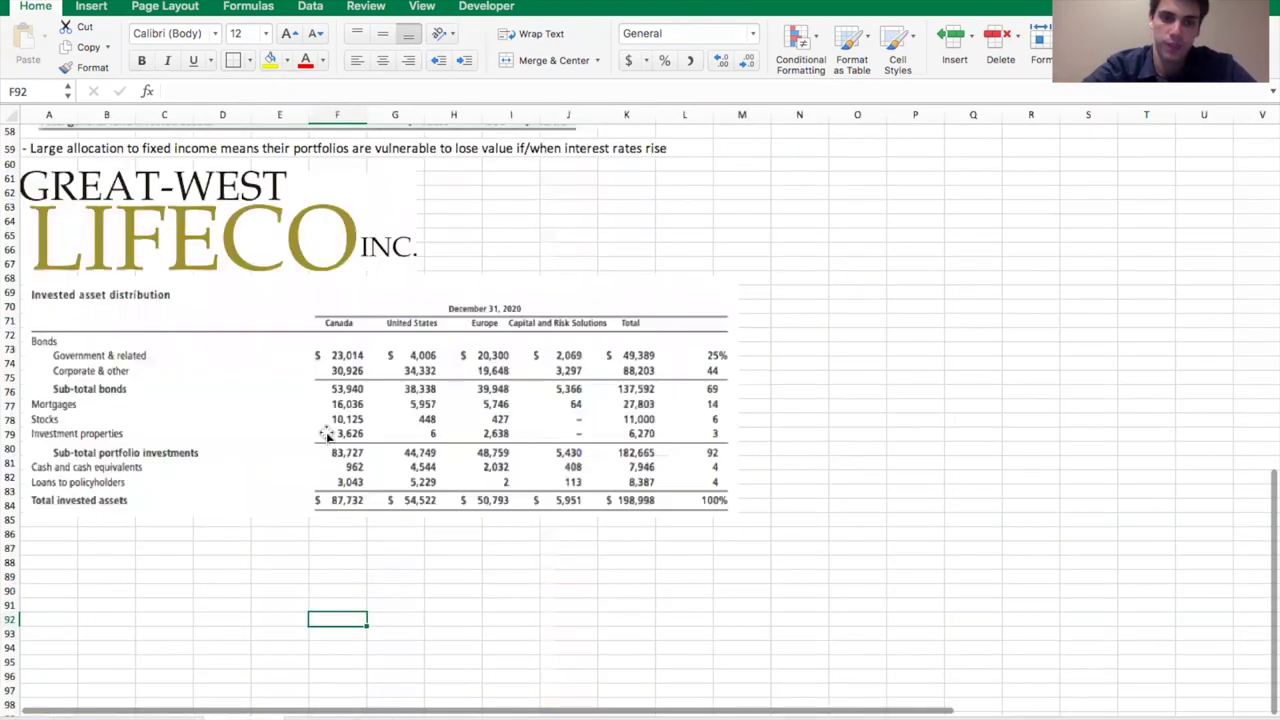
Examine Sun Life's invested assets table for December 31, 2020, including each category's share of total fair value.
{"action": "scroll", "coordinate": [362, 340], "scroll_direction": "up", "scroll_amount": 1}
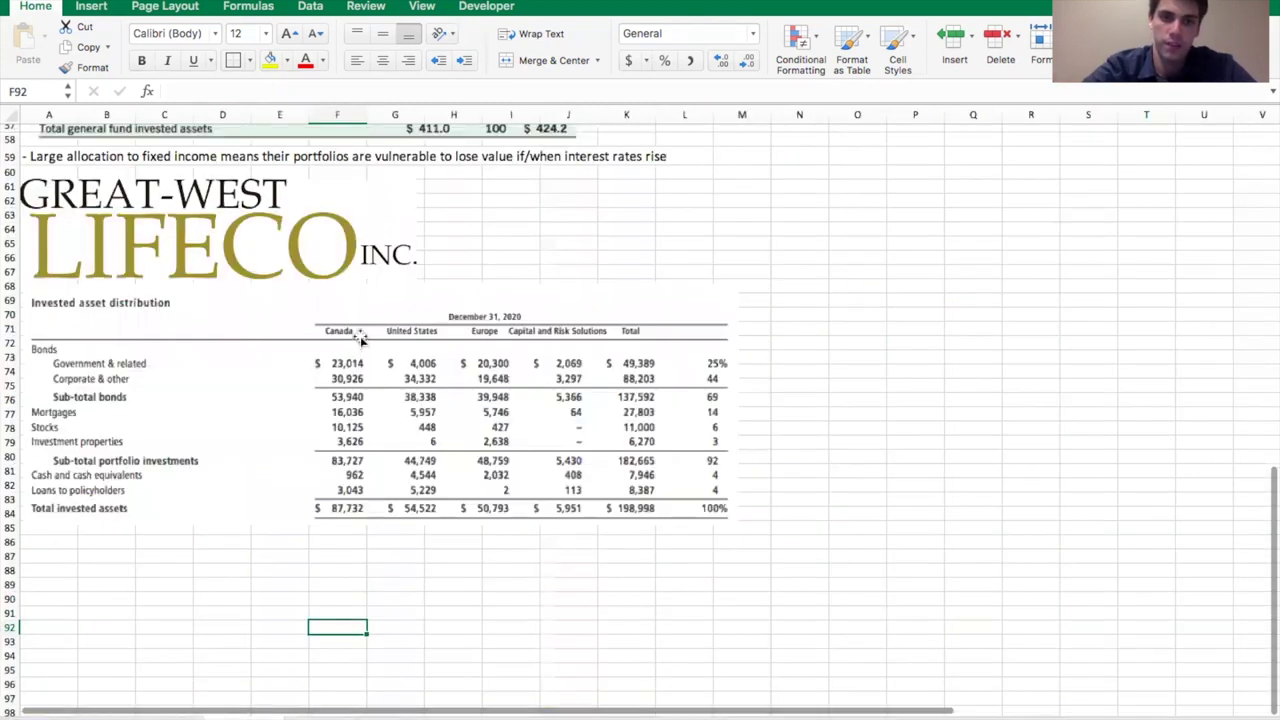
{"action": "scroll", "coordinate": [362, 340], "scroll_direction": "up", "scroll_amount": 15}
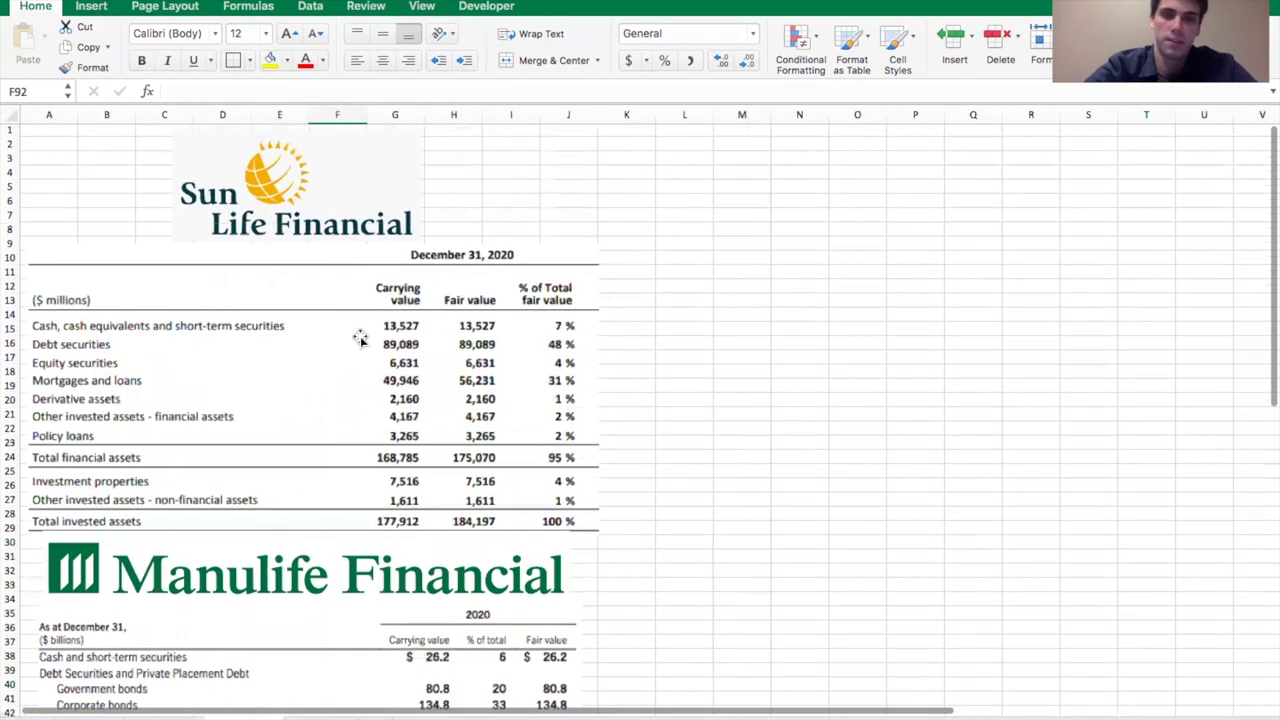
{"action": "scroll", "coordinate": [362, 340], "scroll_direction": "up", "scroll_amount": 3}
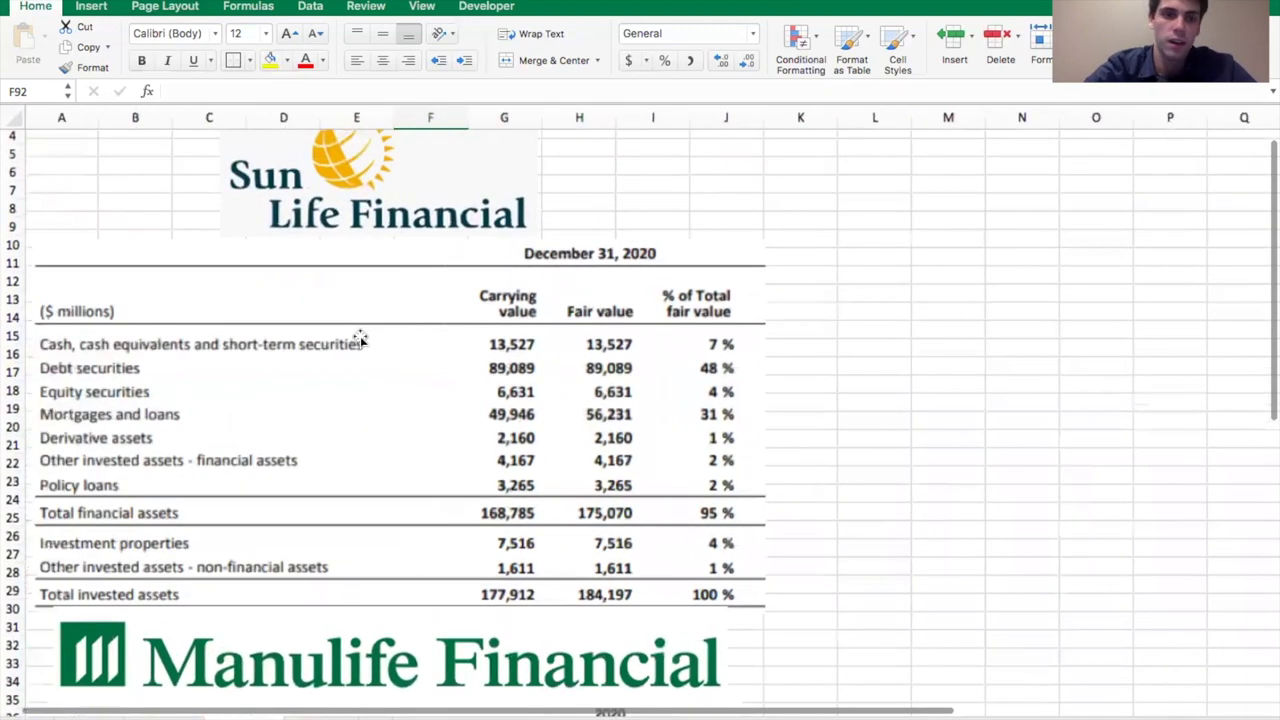
{"action": "scroll", "coordinate": [362, 340], "scroll_direction": "down", "scroll_amount": 3}
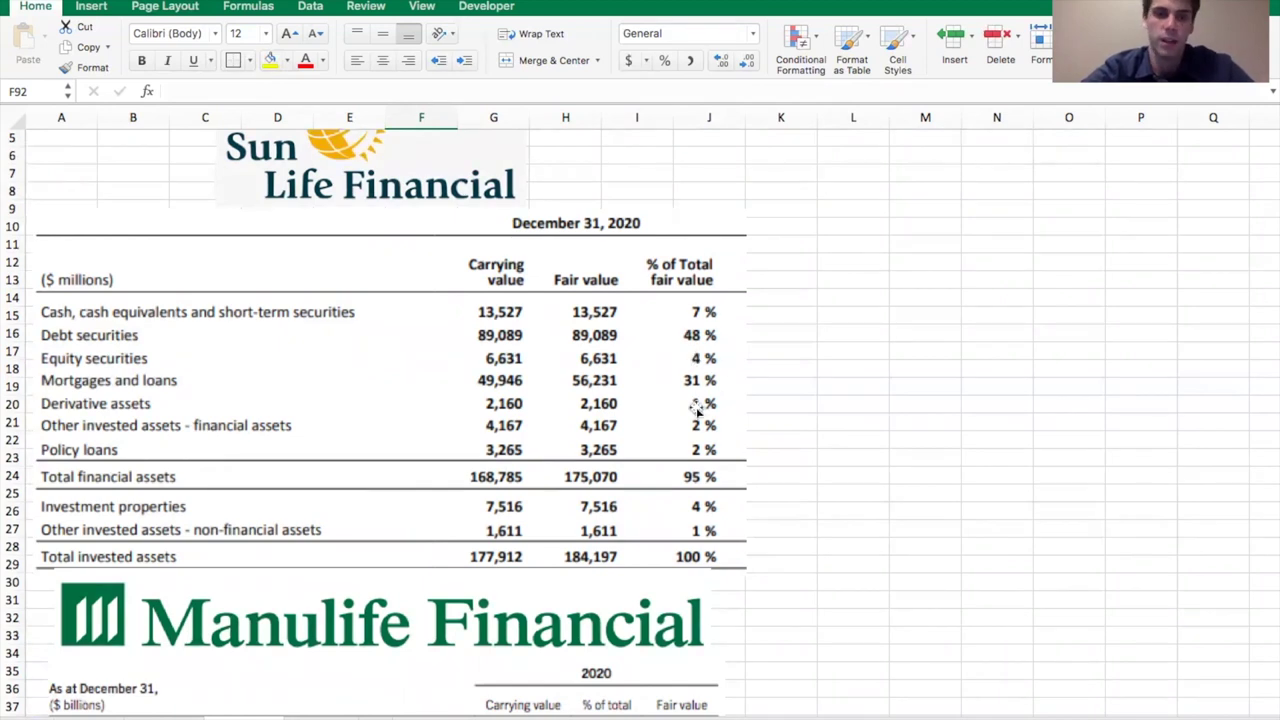
Compare Manulife's 2020 general fund invested assets with Sun Life's, covering bonds, mortgages, public equities and alternative long-duration assets.
{"action": "scroll", "coordinate": [713, 510], "scroll_direction": "down", "scroll_amount": 5}
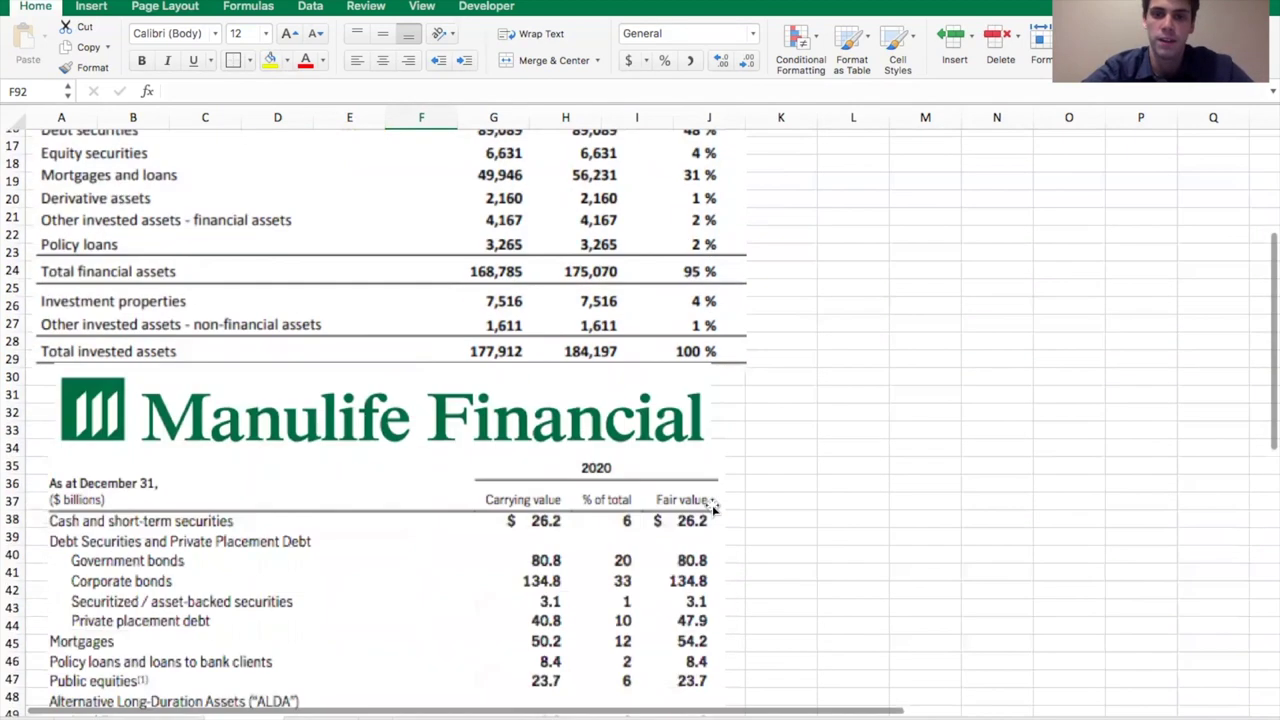
{"action": "scroll", "coordinate": [543, 509], "scroll_direction": "down", "scroll_amount": 2}
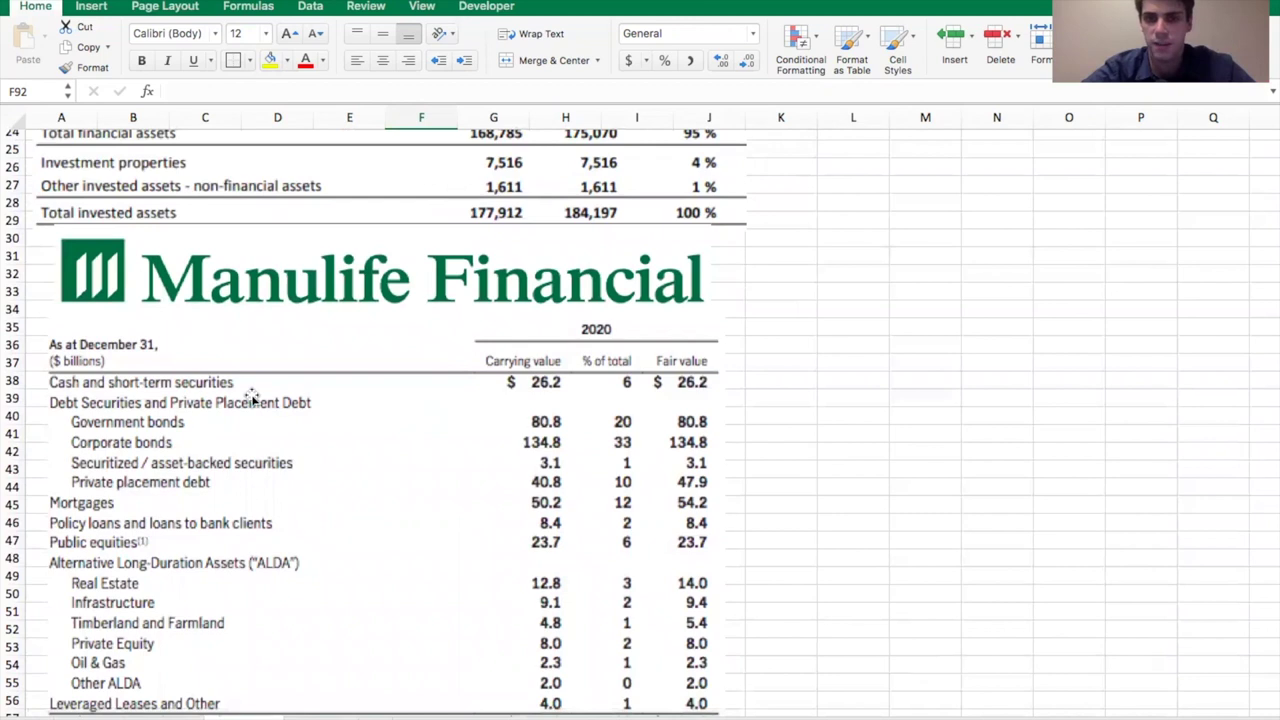
{"action": "scroll", "coordinate": [225, 464], "scroll_direction": "down", "scroll_amount": 1}
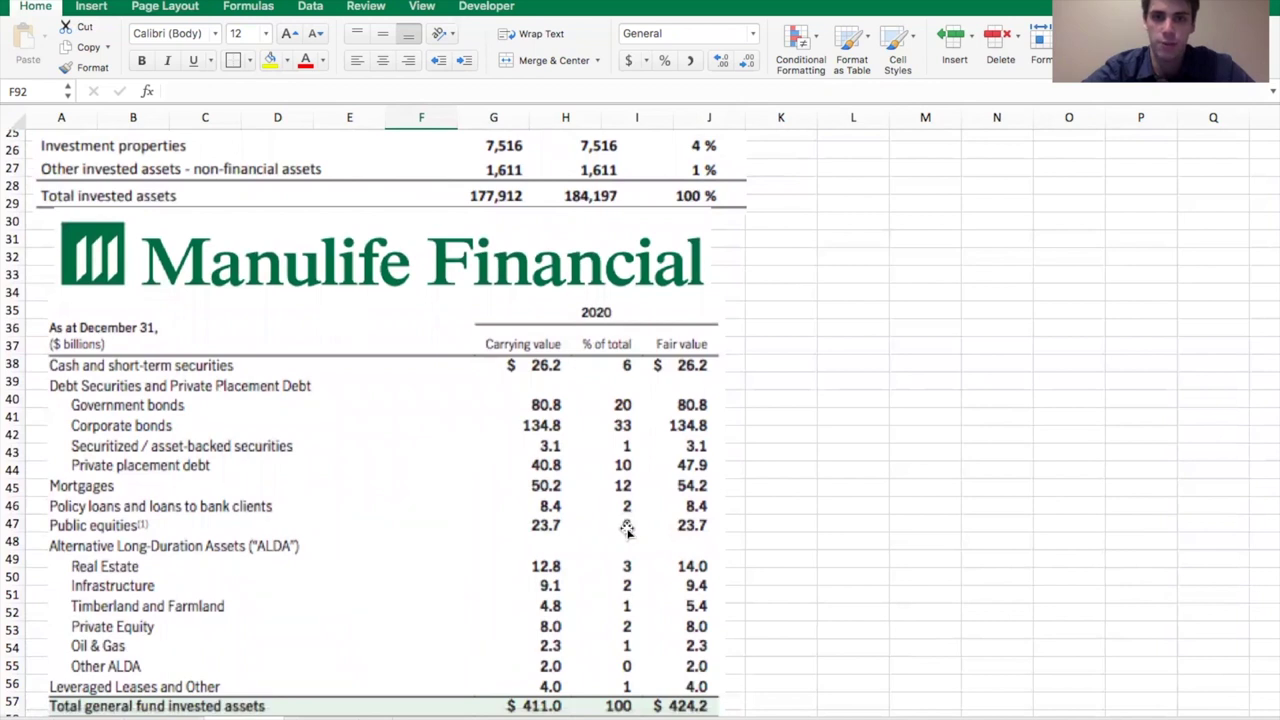
{"action": "scroll", "coordinate": [627, 530], "scroll_direction": "up", "scroll_amount": 5}
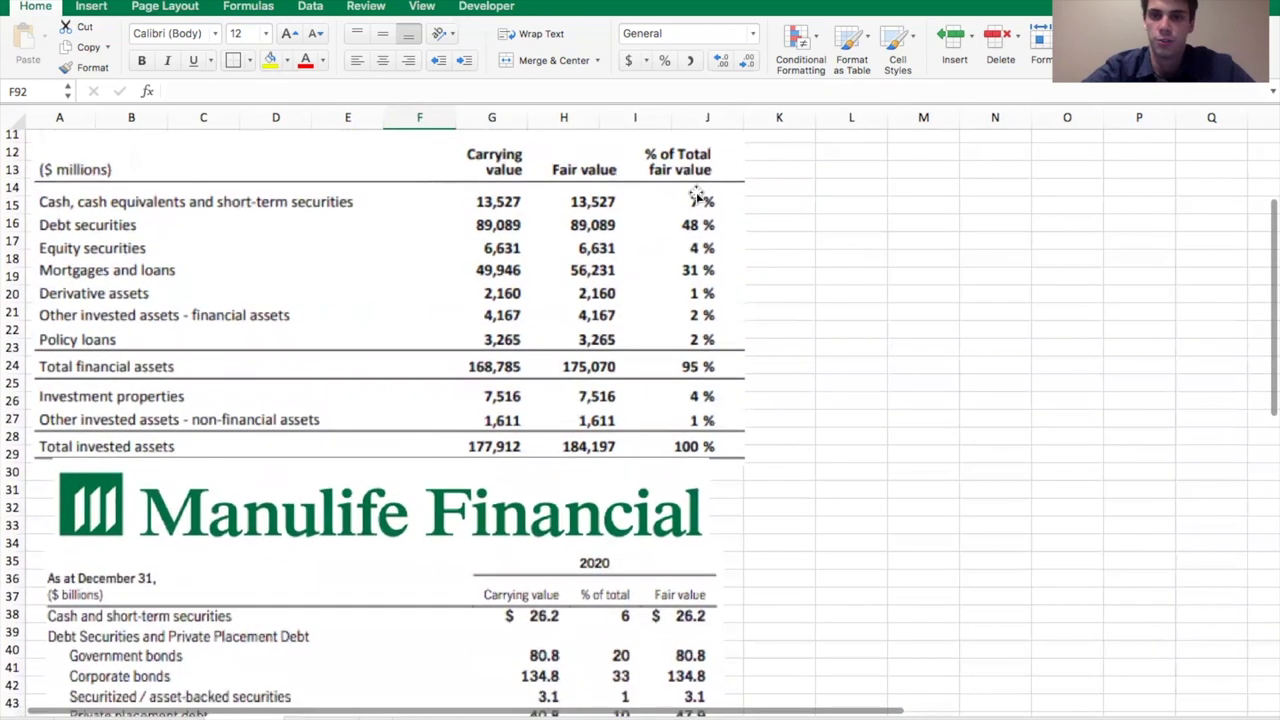
{"action": "scroll", "coordinate": [705, 480], "scroll_direction": "down", "scroll_amount": 5}
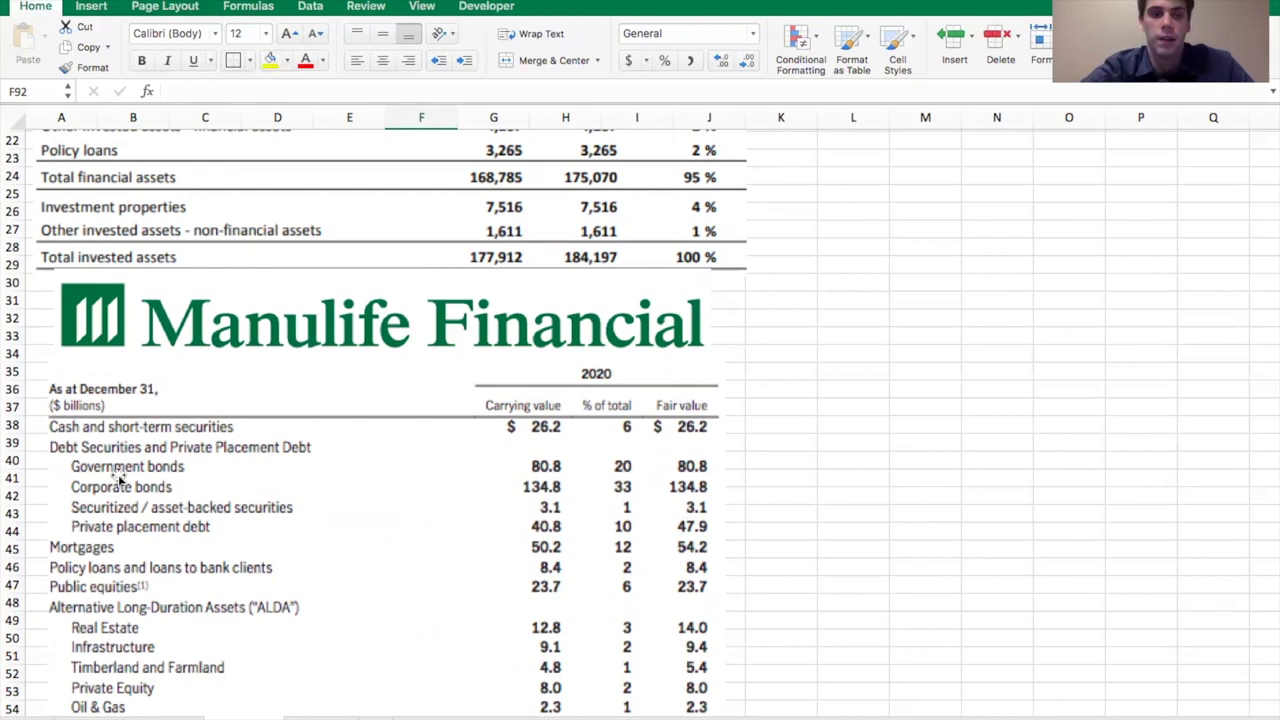
{"action": "scroll", "coordinate": [300, 566], "scroll_direction": "down", "scroll_amount": 5}
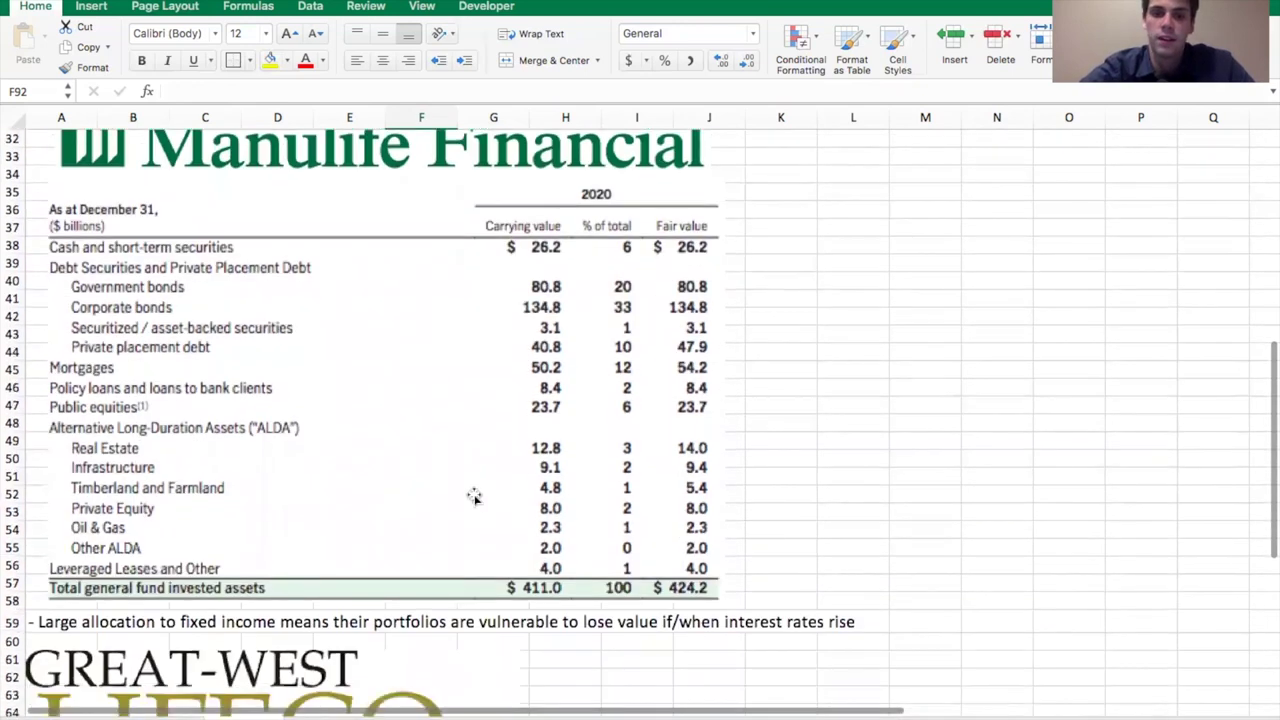
Examine Great-West Lifeco's invested asset distribution for December 31, 2020, by asset type and region.
{"action": "scroll", "coordinate": [475, 497], "scroll_direction": "down", "scroll_amount": 10}
{"action": "left_click", "coordinate": [183, 309]}
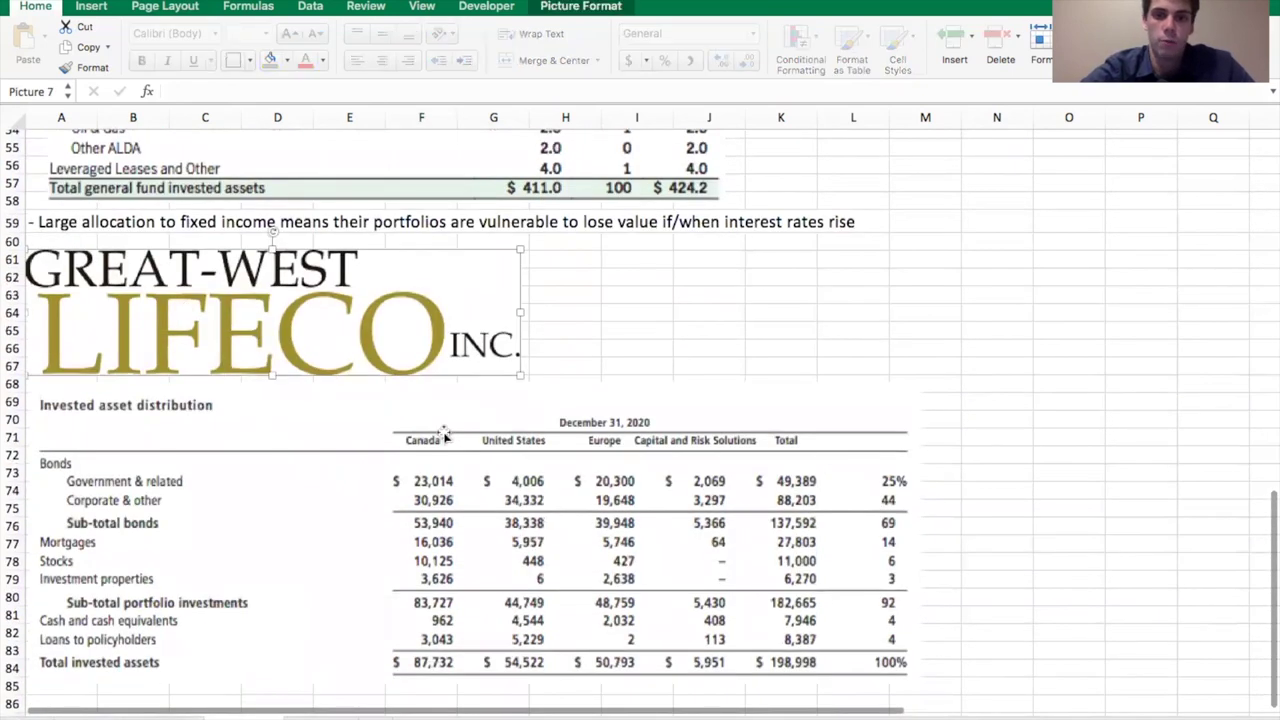
{"action": "scroll", "coordinate": [587, 456], "scroll_direction": "down", "scroll_amount": 2}
{"action": "left_click", "coordinate": [847, 452]}
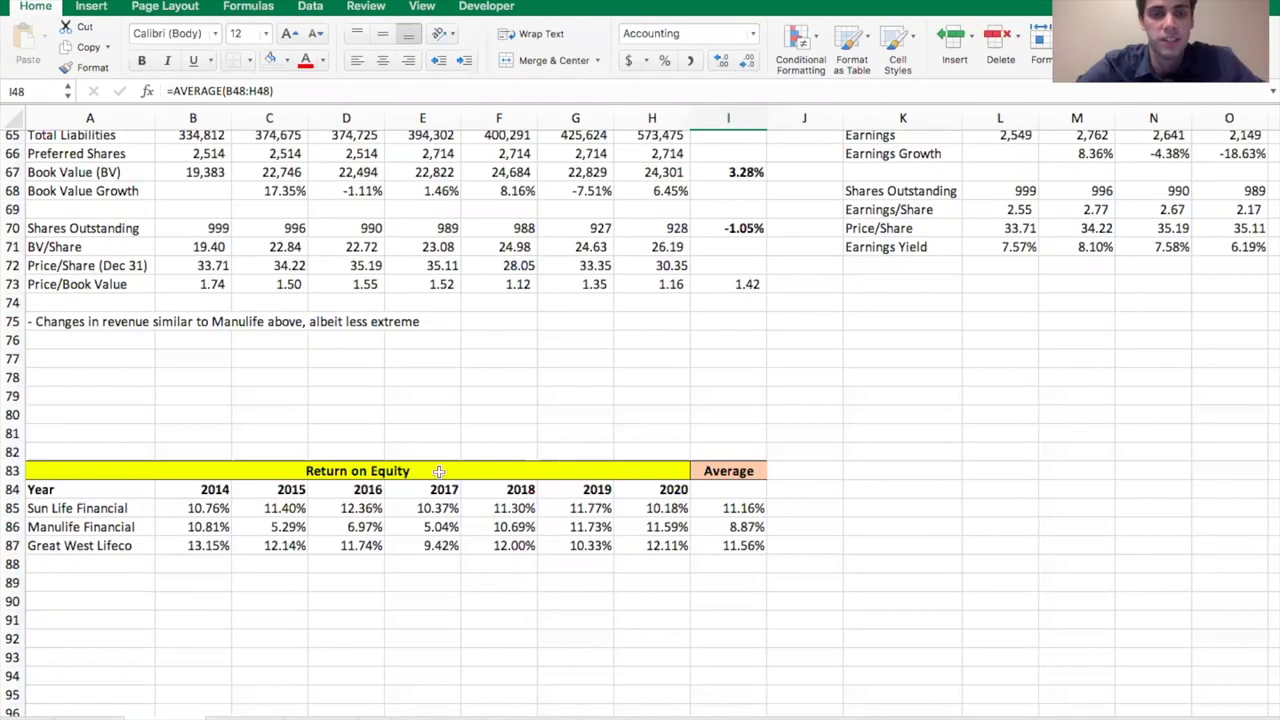
Go across the Return on Equity table from the 2014 figures to the Average column.
{"action": "left_click", "coordinate": [80, 477]}
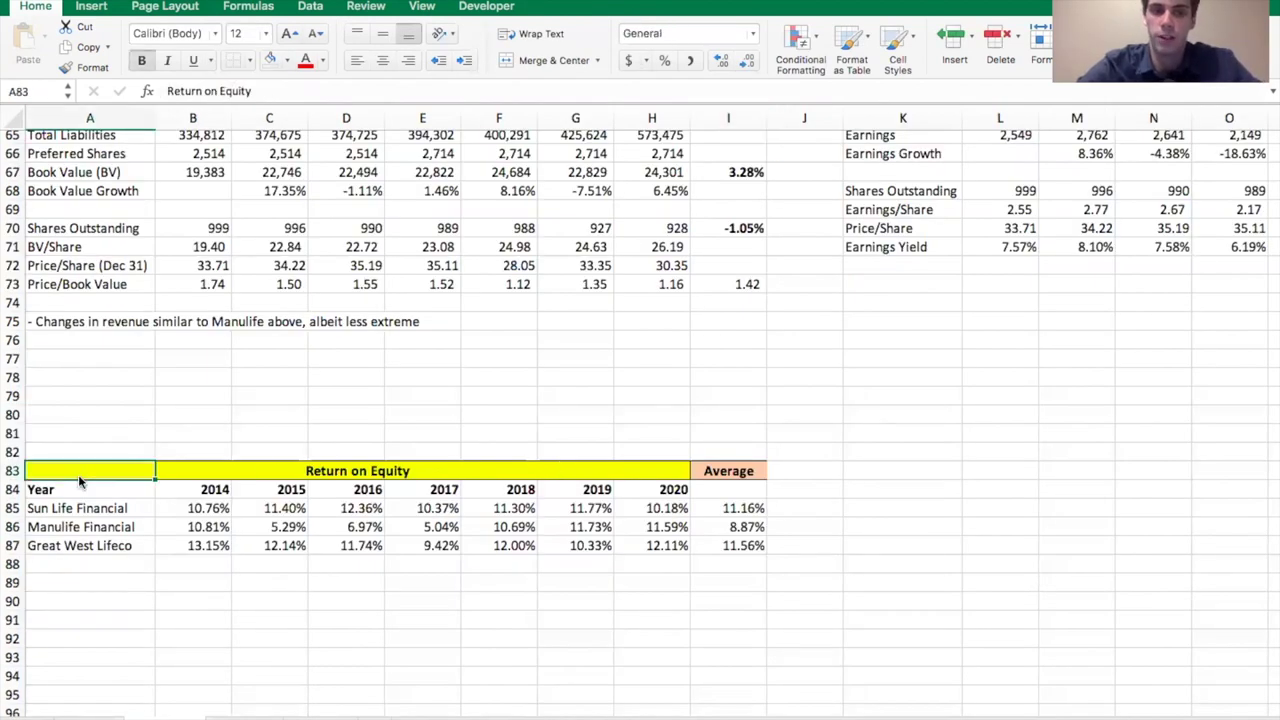
{"action": "key", "text": "Right"}
{"action": "key", "text": "Right"}
{"action": "key", "text": "Right"}
{"action": "key", "text": "Right"}
{"action": "key", "text": "Right"}
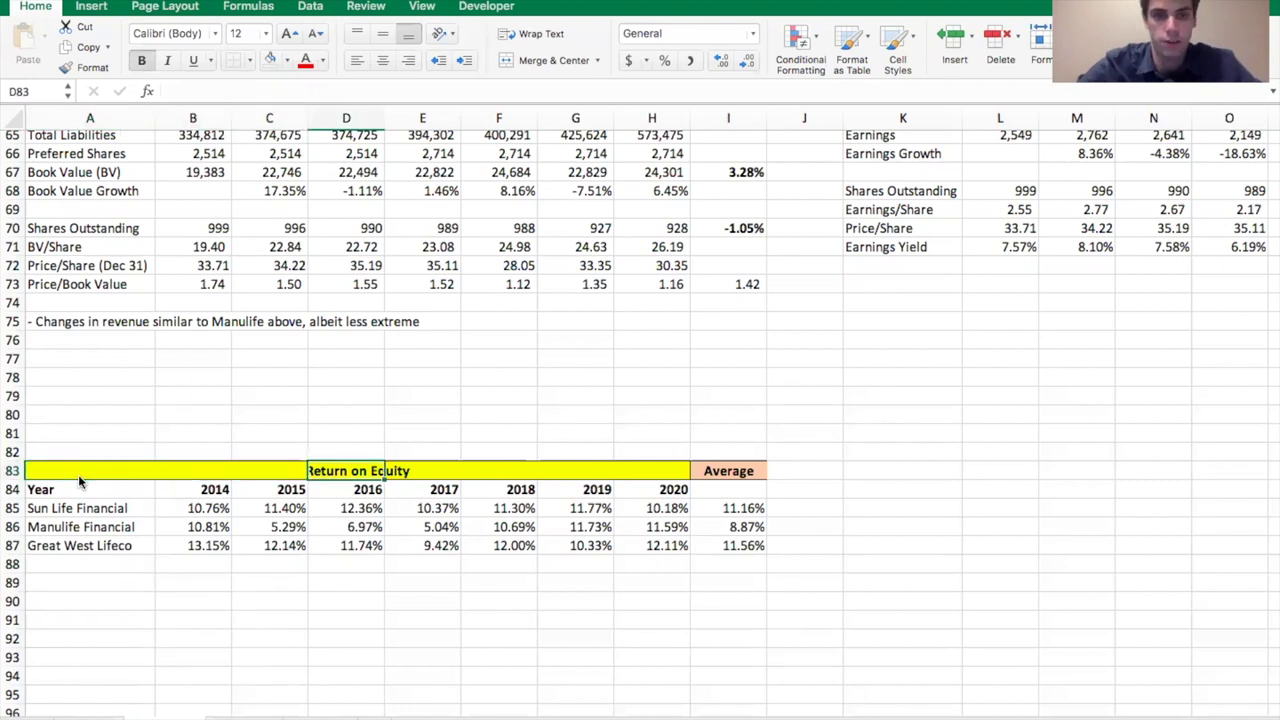
{"action": "key", "text": "Right"}
{"action": "key", "text": "Right"}
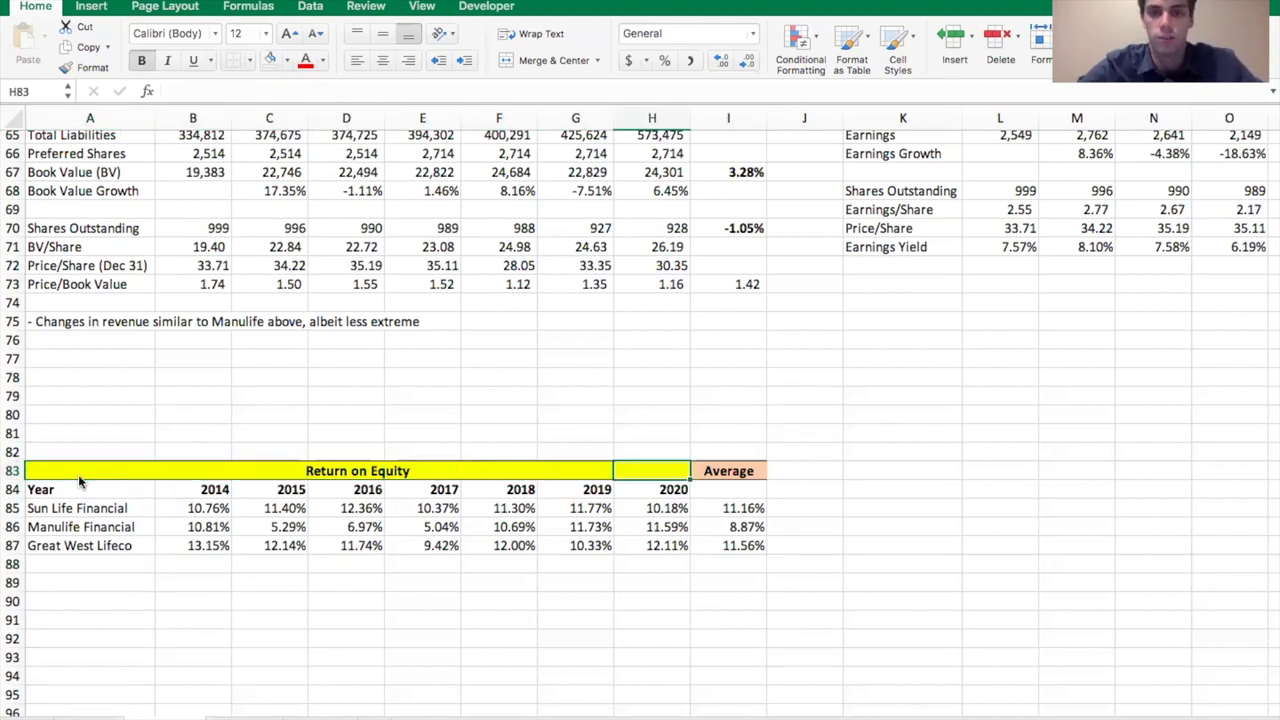
{"action": "key", "text": "Right"}
Compare the average return on equity of Sun Life, Manulife and Great-West Lifeco.
{"action": "key", "text": "Down"}
{"action": "key", "text": "Down"}
{"action": "key", "text": "Down"}
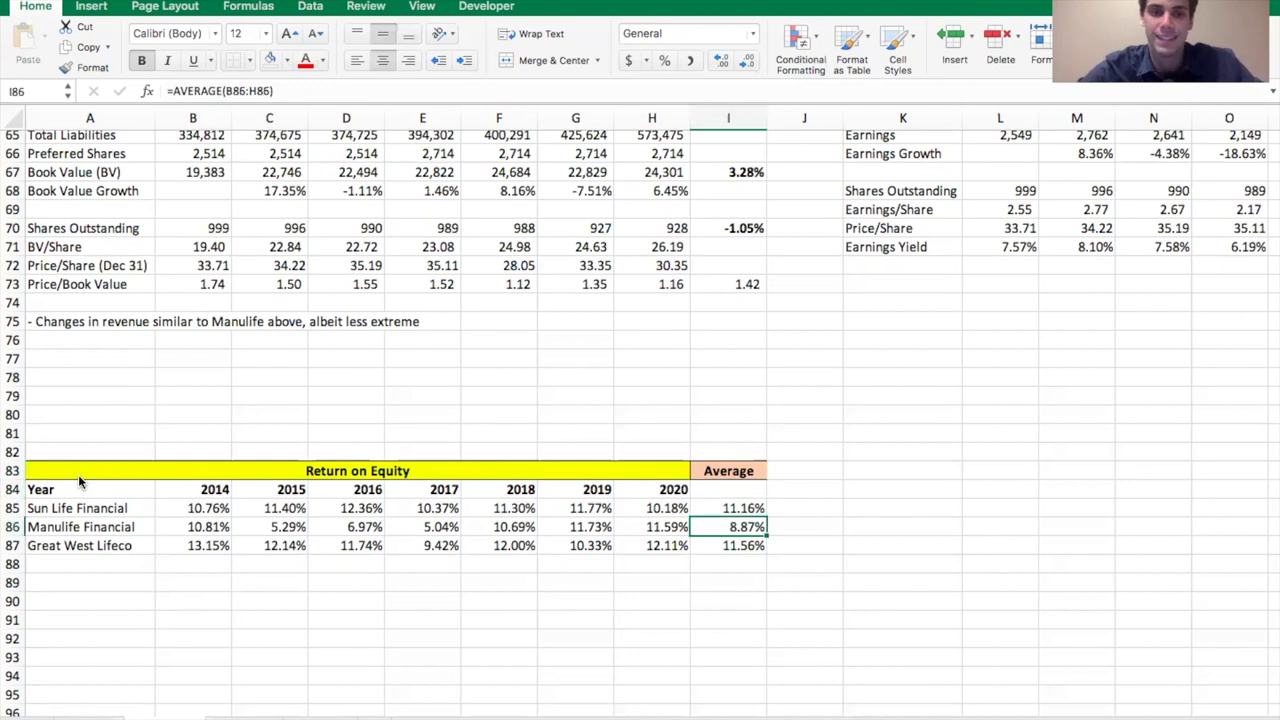
{"action": "key", "text": "Up"}
{"action": "key", "text": "Down"}
{"action": "key", "text": "Down"}
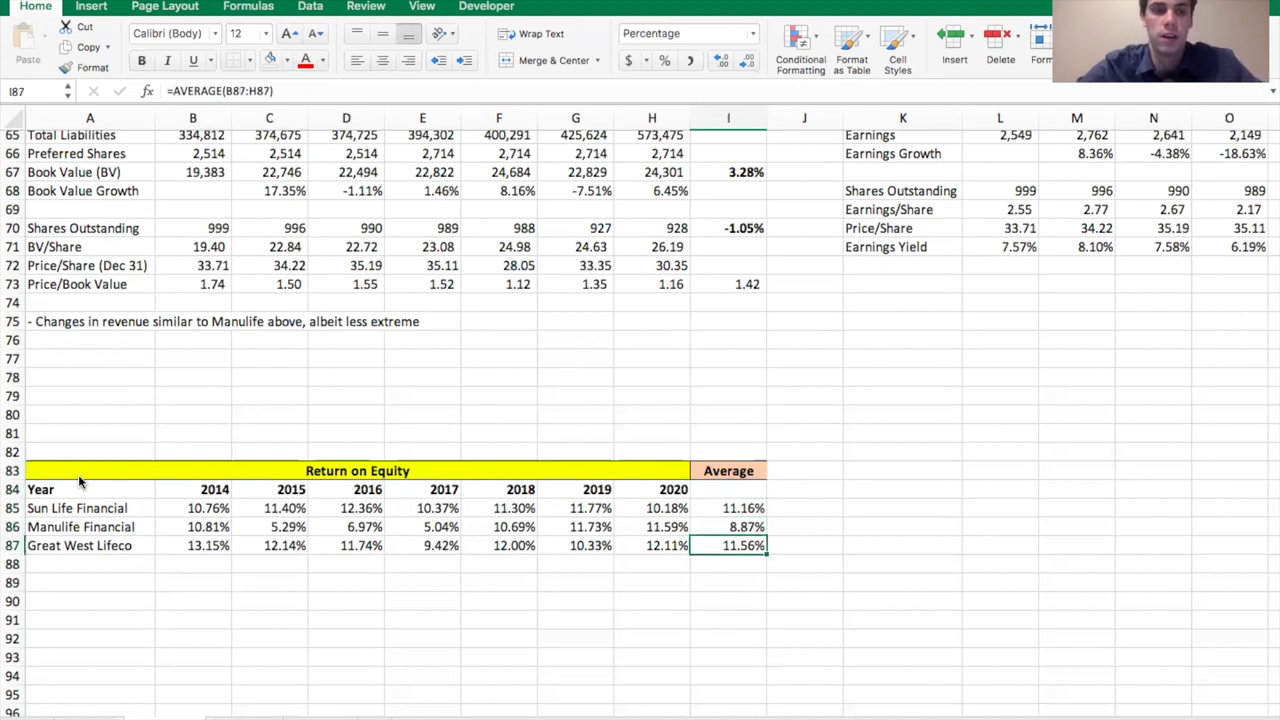
Review Sun Life's Book Value Method assumptions, covering 2021 book value, book value growth rate, 7-year price/book value and share buyback.
{"action": "key", "text": "Up"}
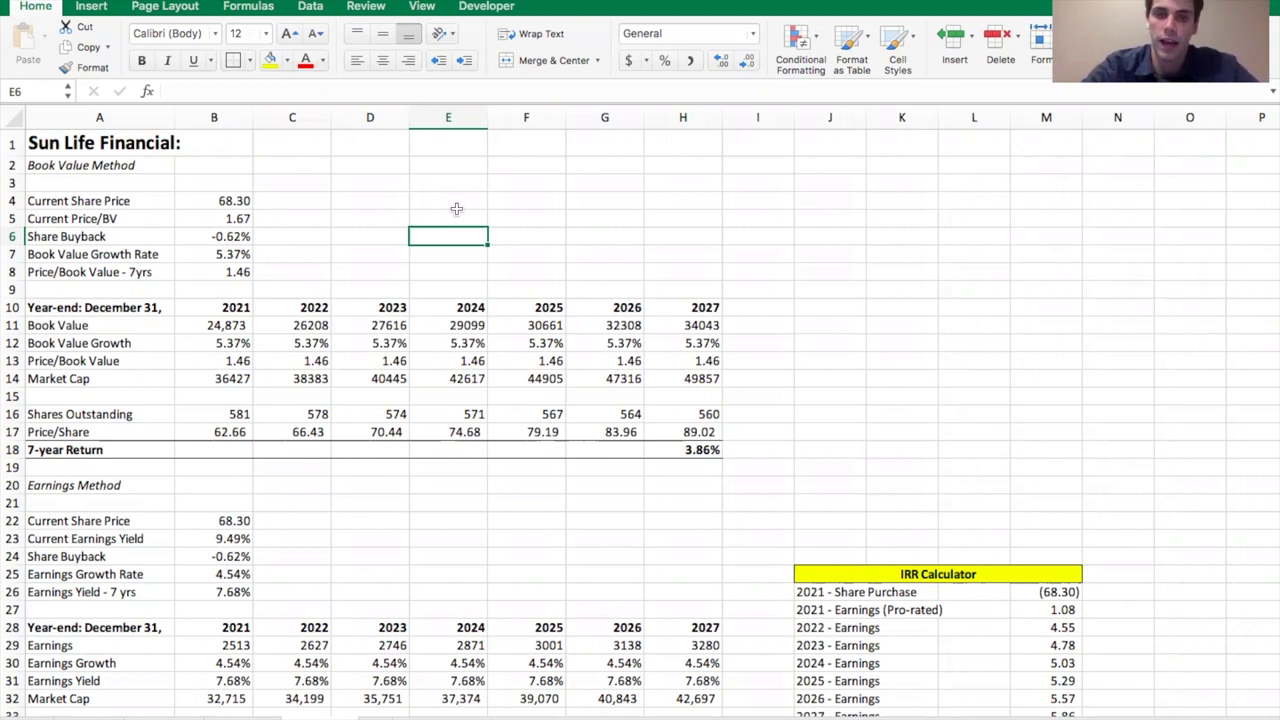
{"action": "left_click", "coordinate": [216, 328]}
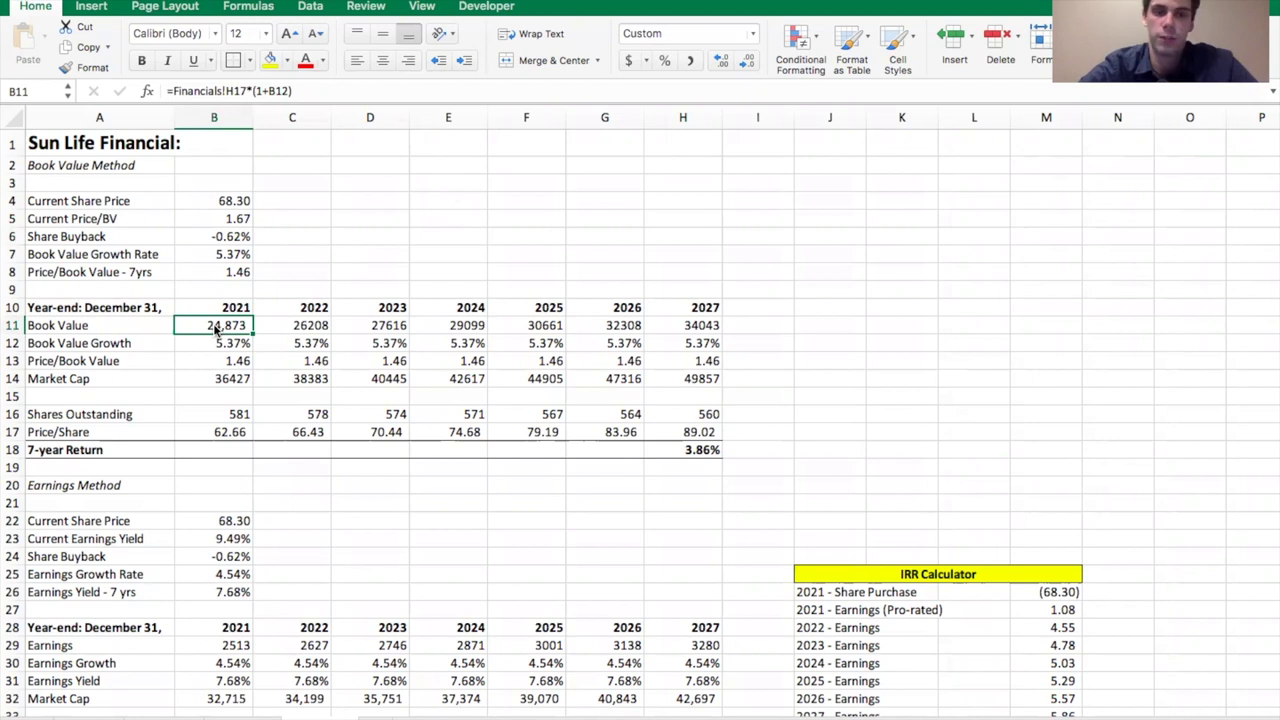
{"action": "left_click", "coordinate": [70, 169]}
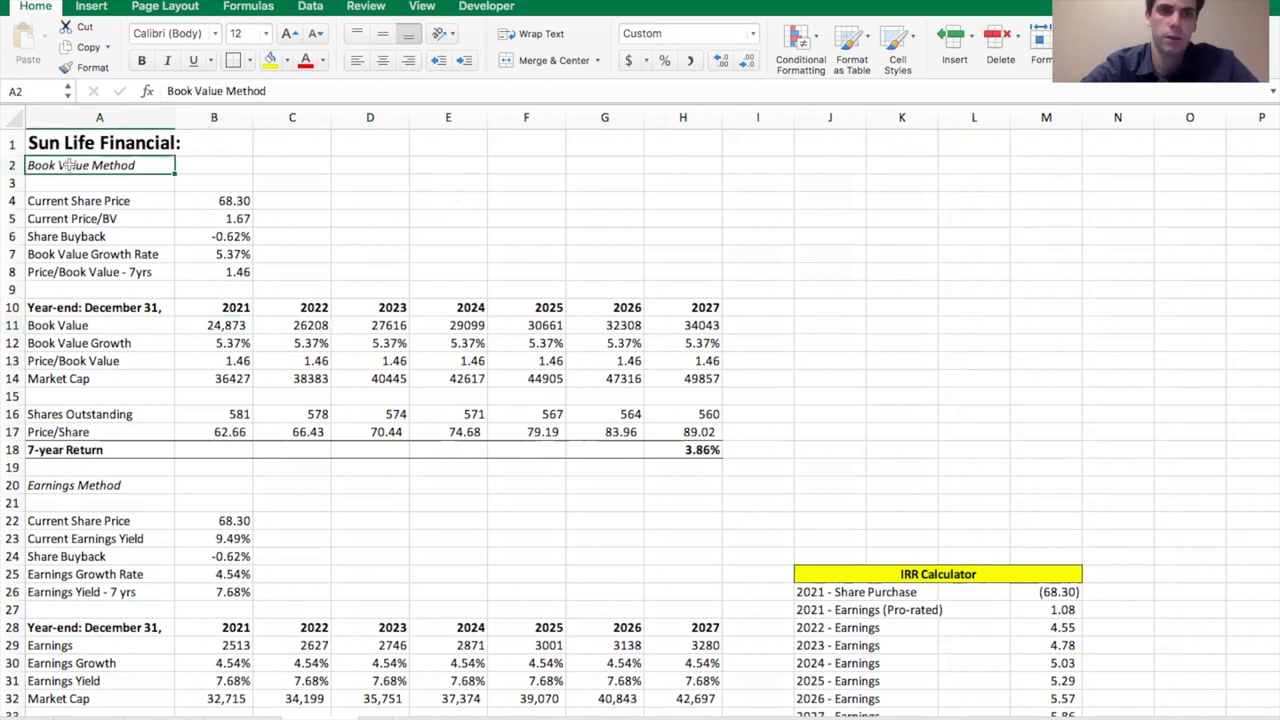
{"action": "left_click", "coordinate": [206, 327]}
{"action": "left_click", "coordinate": [232, 254]}
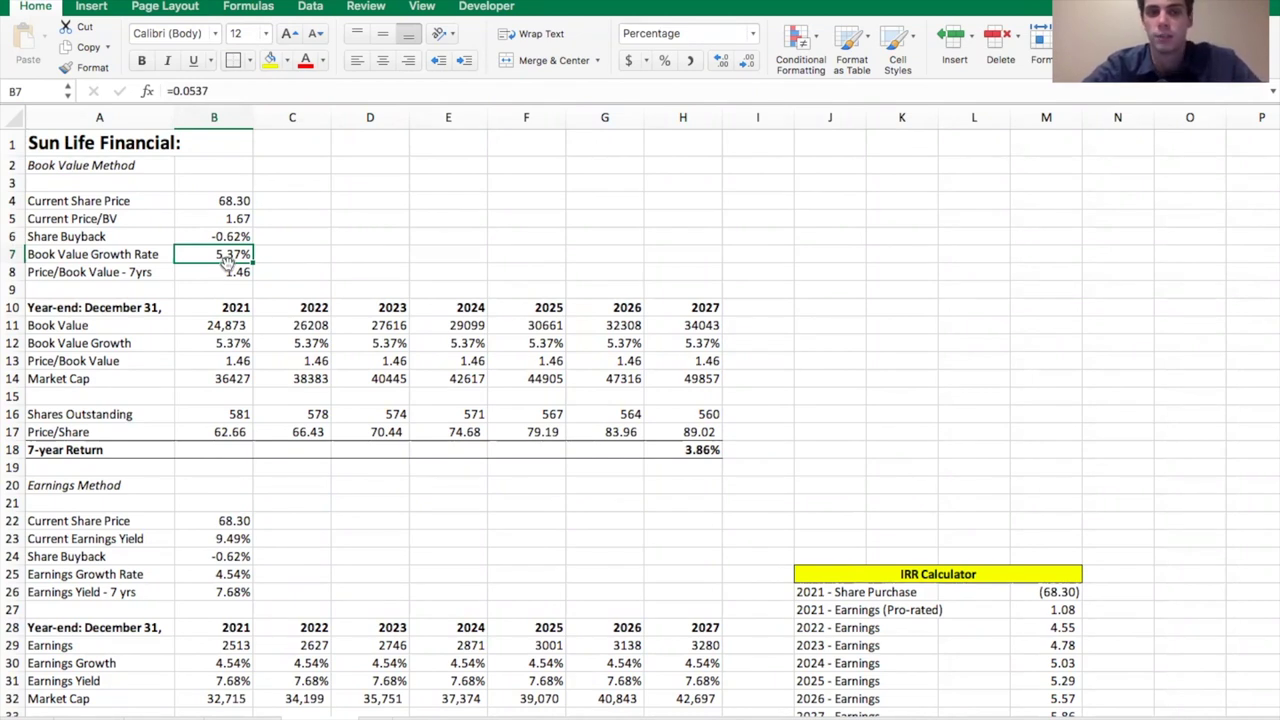
{"action": "left_click", "coordinate": [225, 271]}
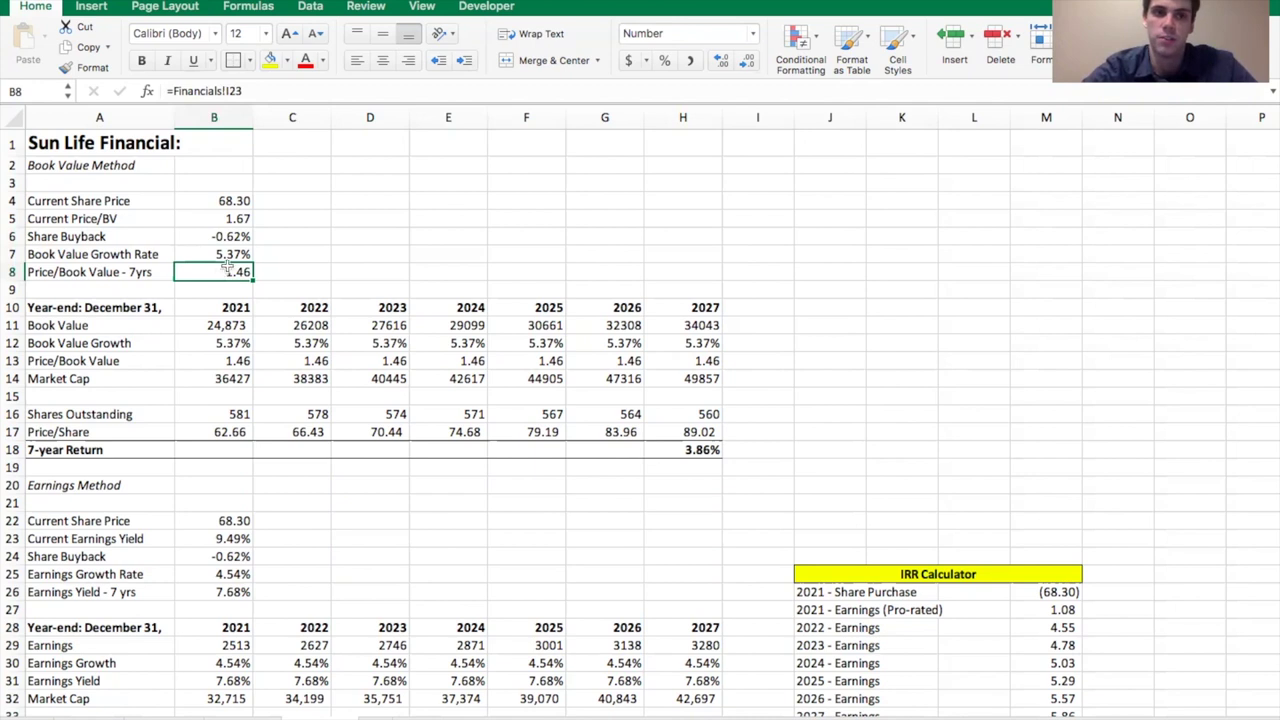
{"action": "left_click", "coordinate": [222, 237]}
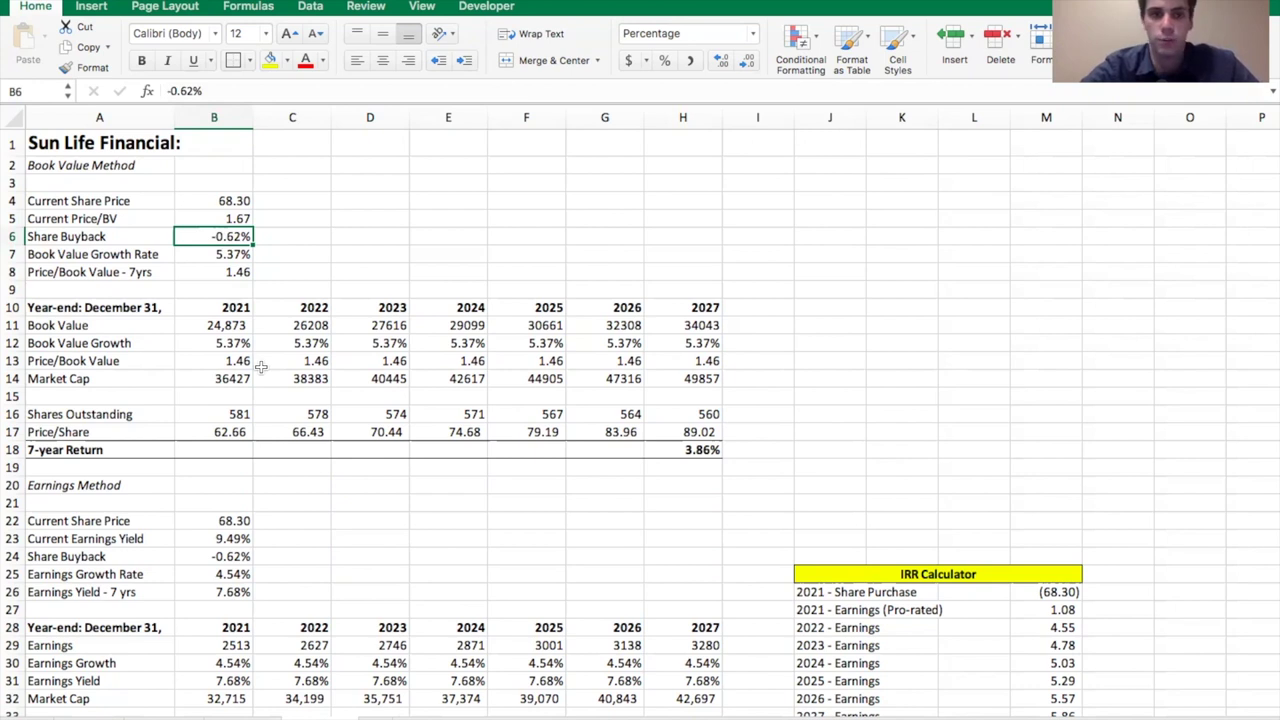
Follow Sun Life's projected book value from 2021 to 2027, down to the 2027 price/book value.
{"action": "left_click", "coordinate": [227, 326]}
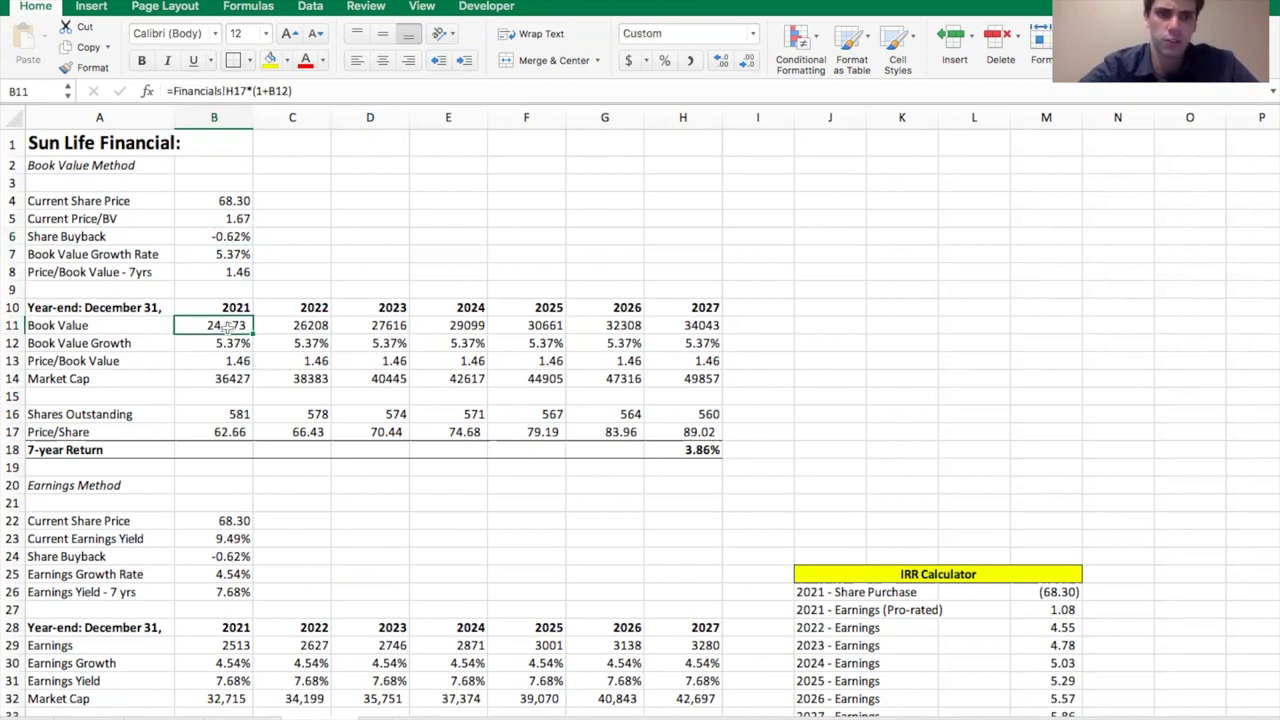
{"action": "key", "text": "Right"}
{"action": "key", "text": "Right"}
{"action": "key", "text": "Right"}
{"action": "key", "text": "Right"}
{"action": "key", "text": "Right"}
{"action": "key", "text": "Right"}
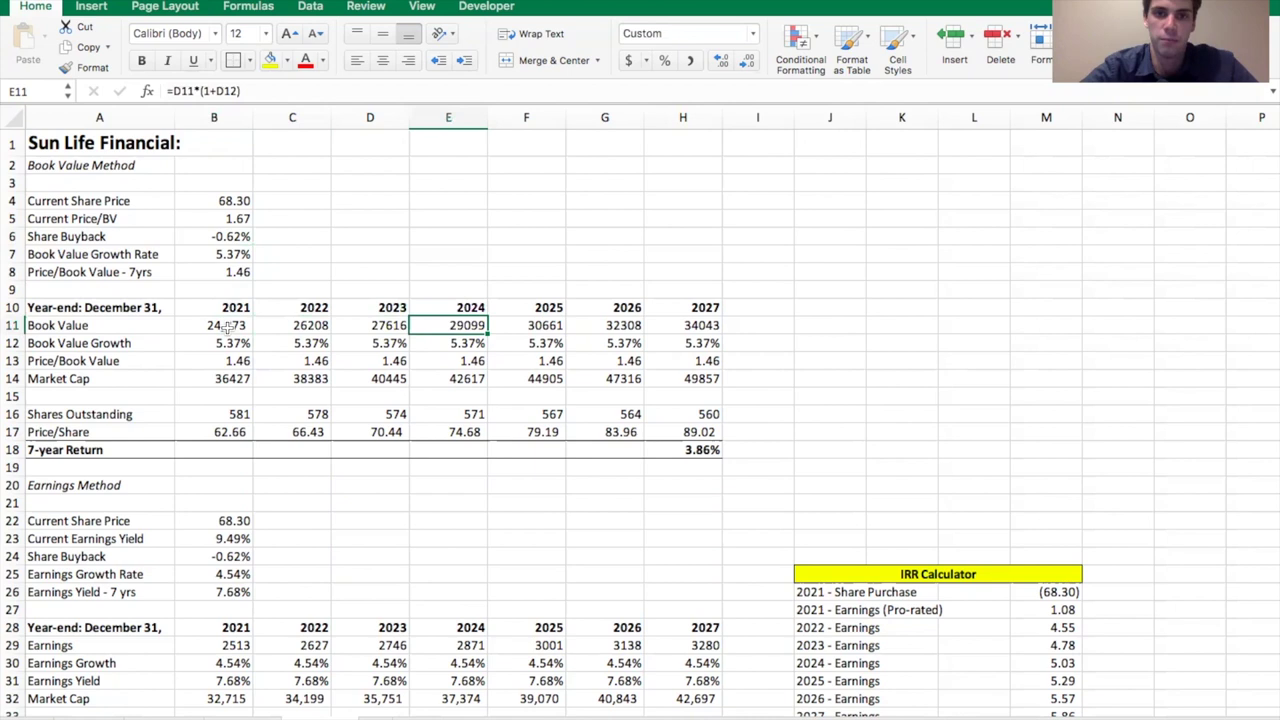
{"action": "key", "text": "Down"}
{"action": "key", "text": "Down"}
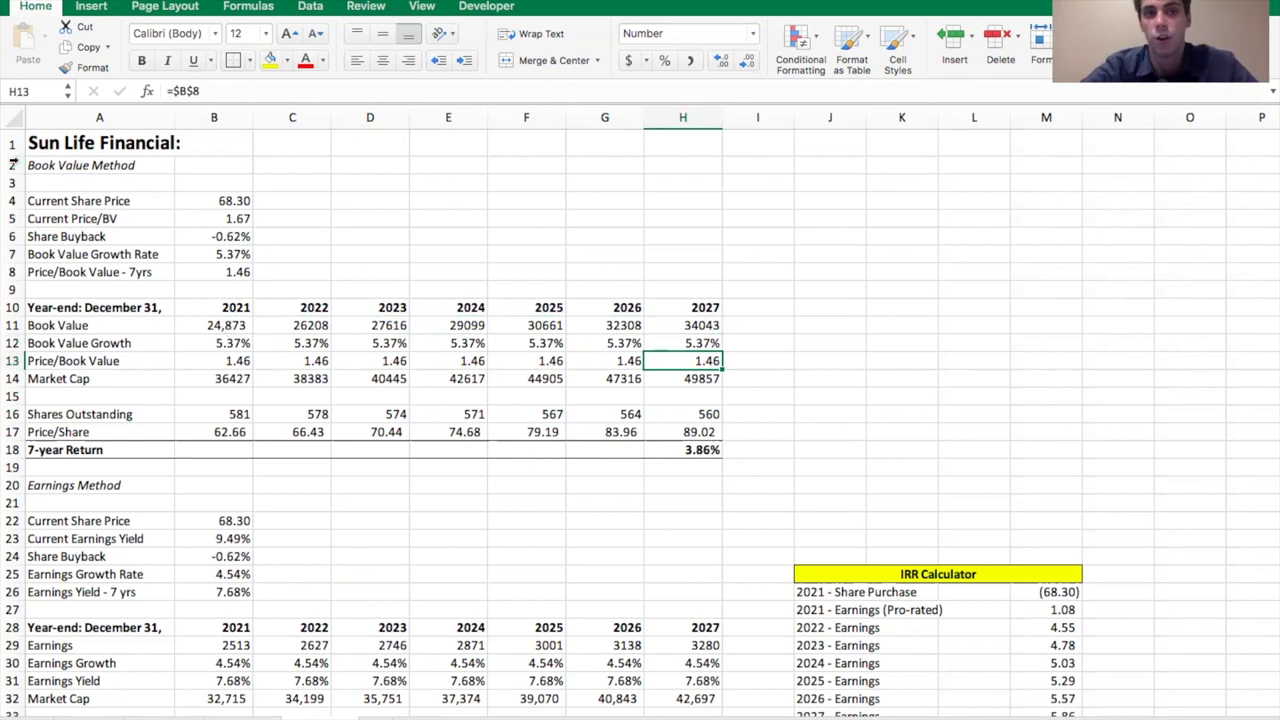
Compare Sun Life's current share price and price/BV with the projected price/book values, and check the 7-year return formula.
{"action": "left_click", "coordinate": [218, 201]}
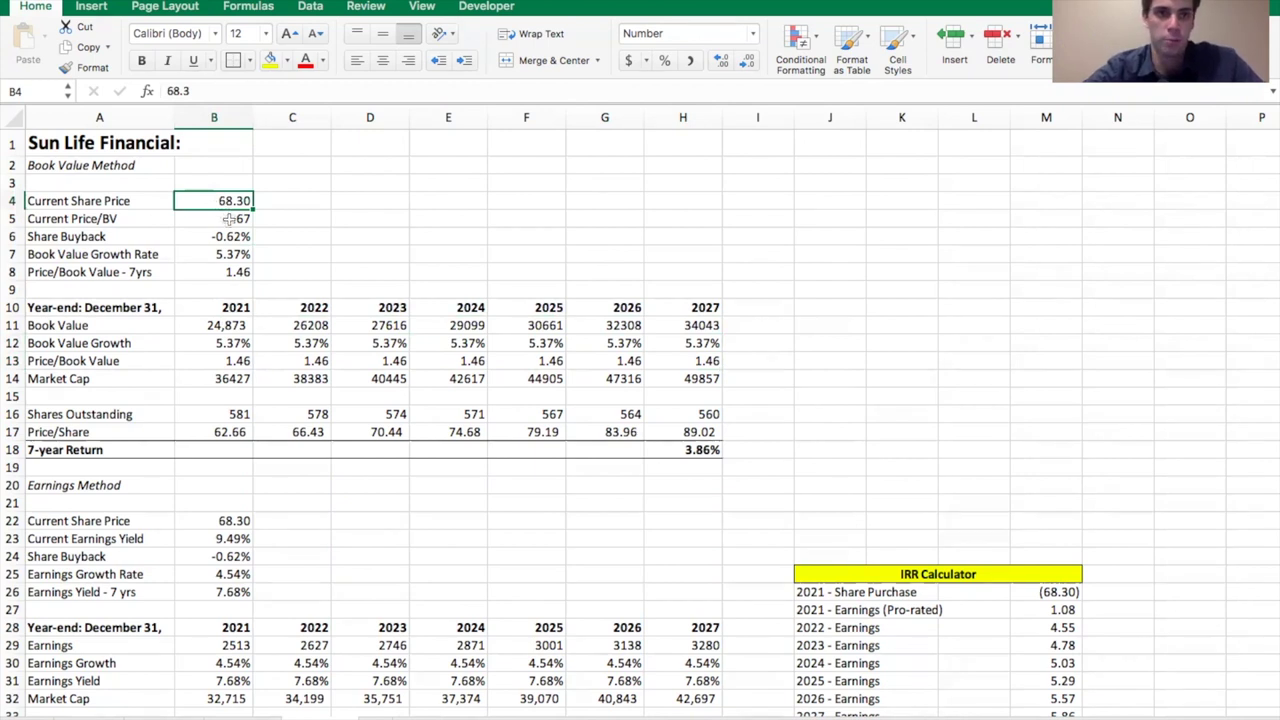
{"action": "left_click", "coordinate": [229, 218]}
{"action": "left_click", "coordinate": [279, 219]}
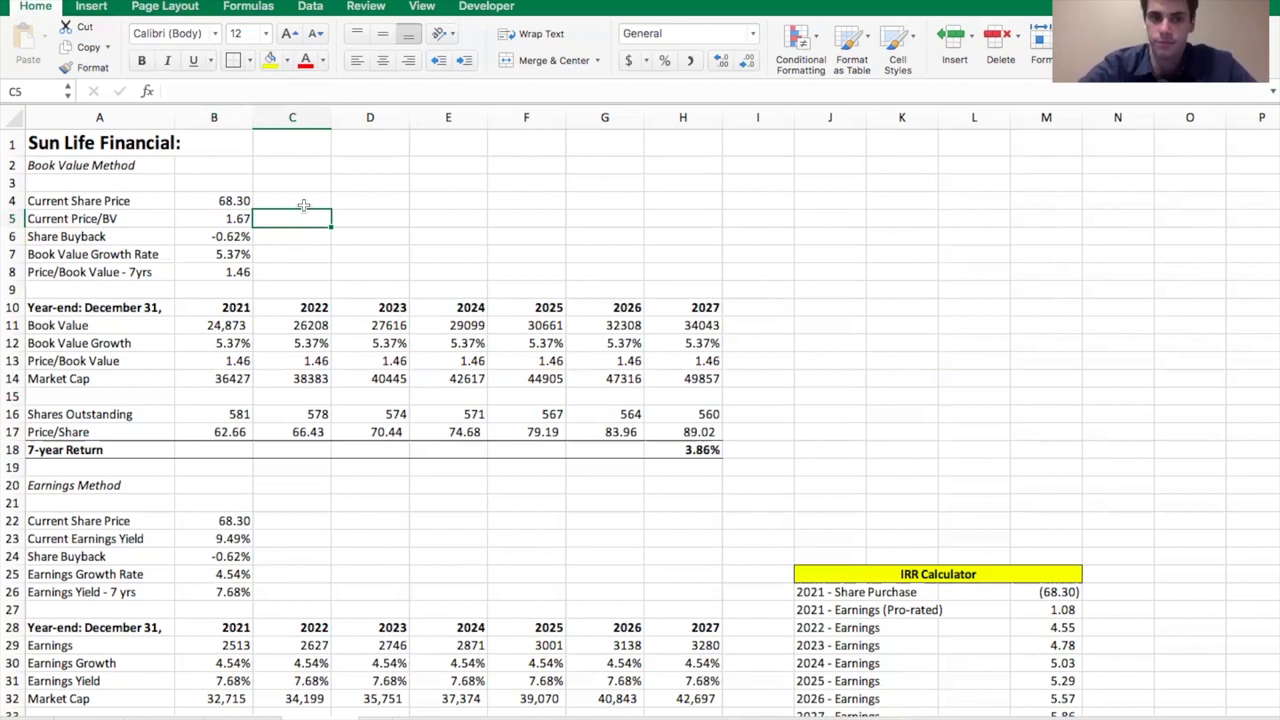
{"action": "left_click", "coordinate": [235, 359]}
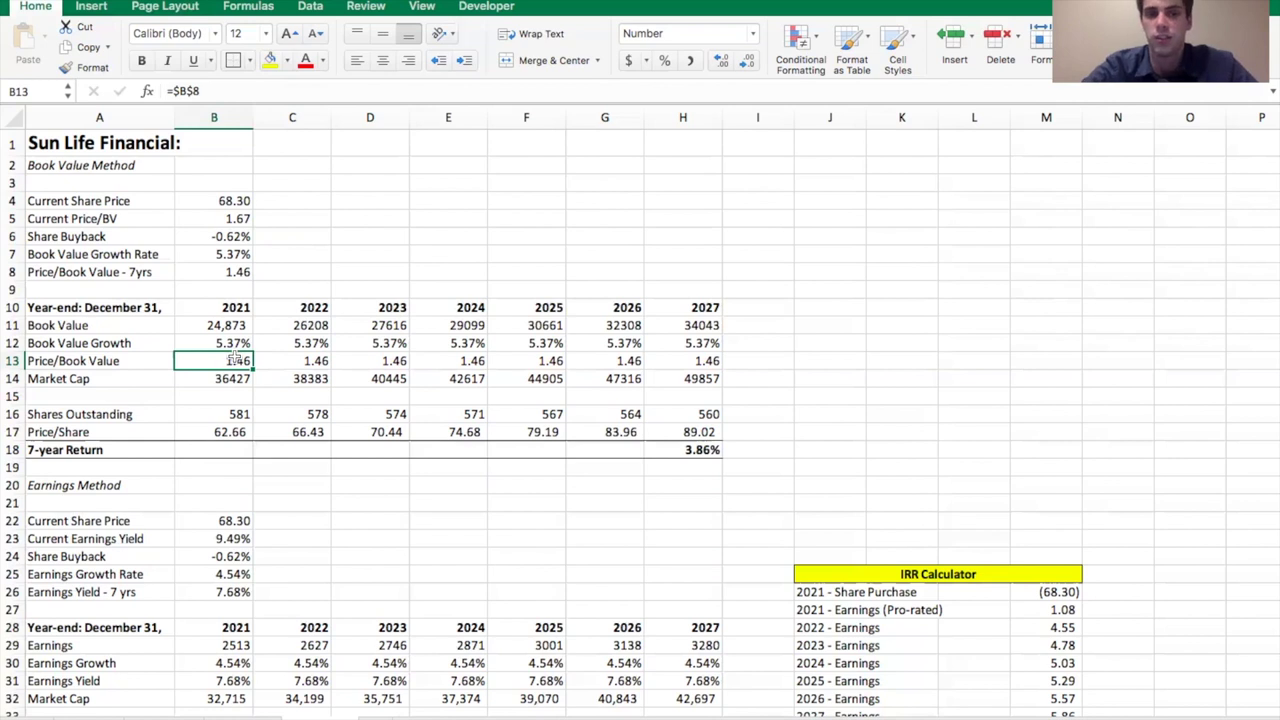
{"action": "left_click", "coordinate": [226, 450]}
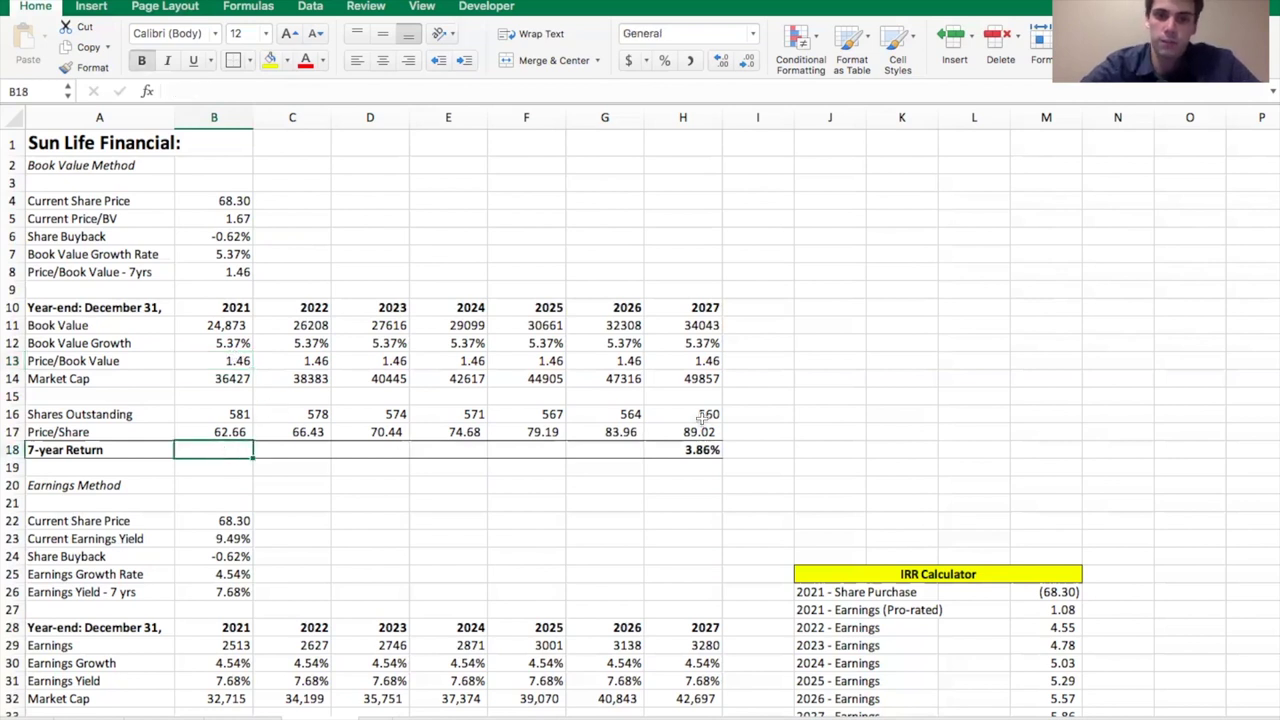
{"action": "left_click", "coordinate": [703, 418]}
{"action": "left_click", "coordinate": [710, 362]}
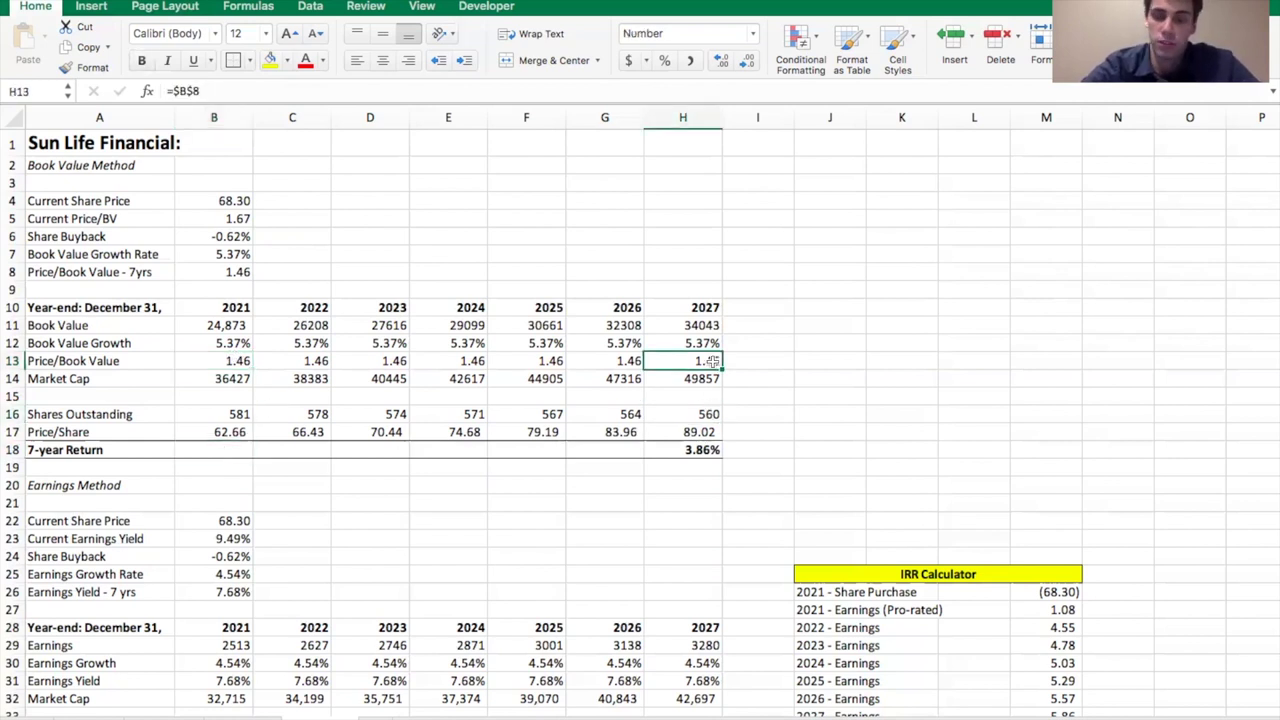
{"action": "left_click", "coordinate": [714, 451]}
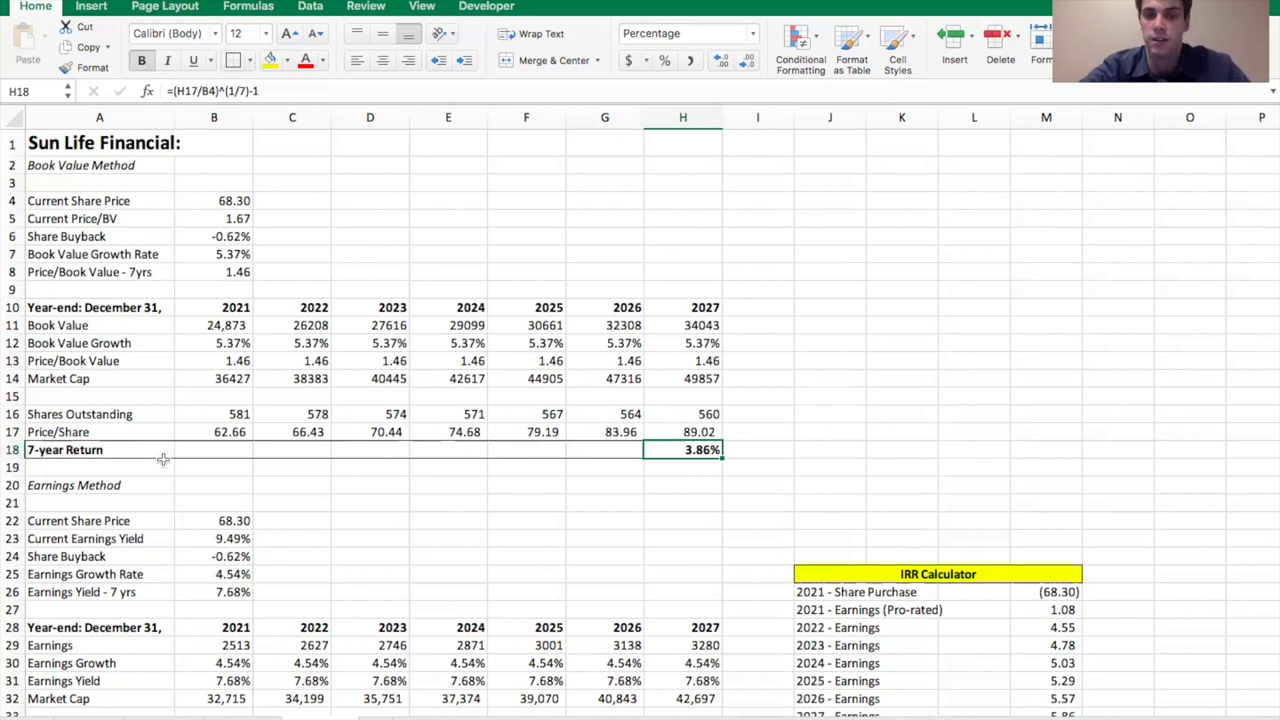
Examine Sun Life's Earnings Method assumptions for 2021, covering earnings, earnings growth and earnings yield.
{"action": "left_click", "coordinate": [322, 497]}
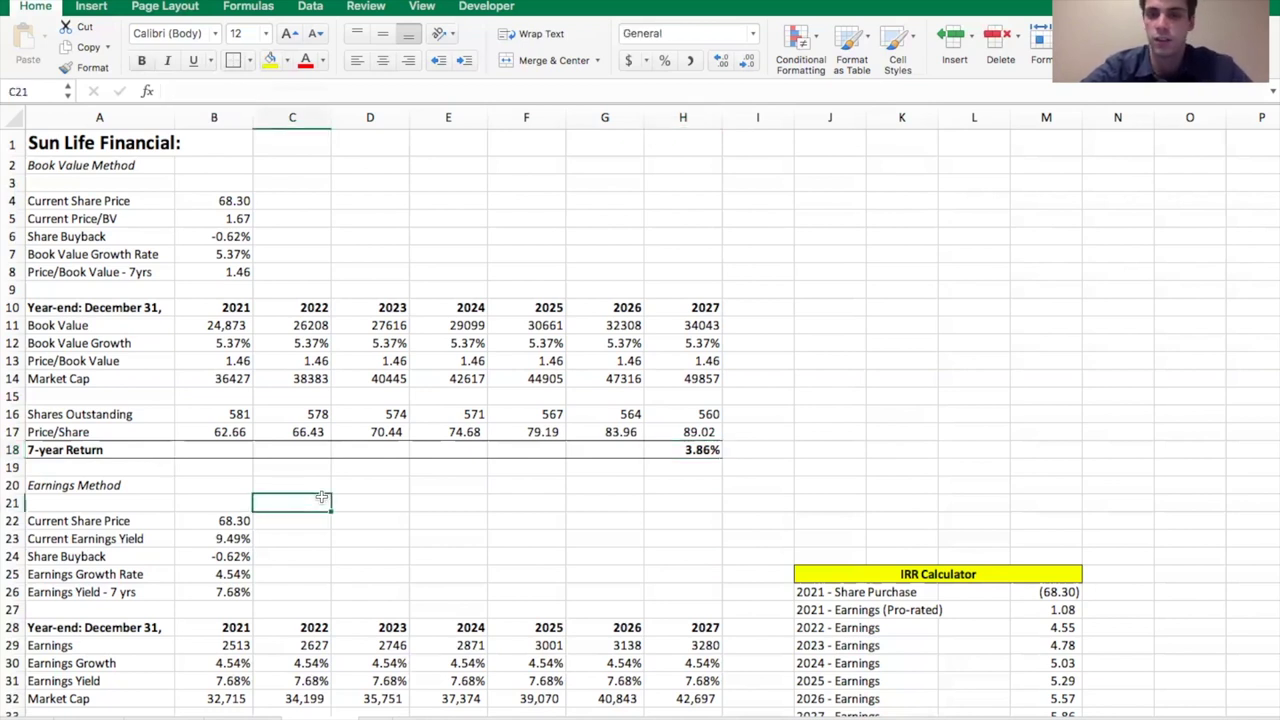
{"action": "scroll", "coordinate": [374, 506], "scroll_direction": "down", "scroll_amount": 3}
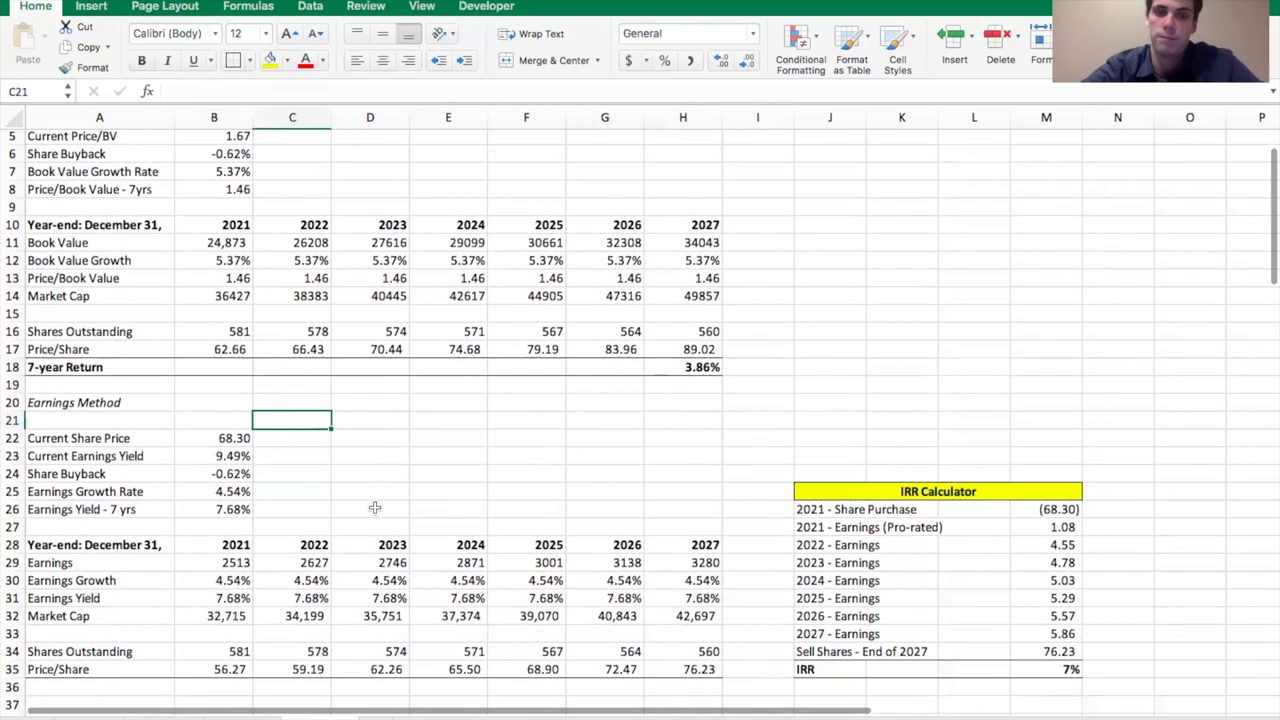
{"action": "scroll", "coordinate": [374, 506], "scroll_direction": "up", "scroll_amount": 1}
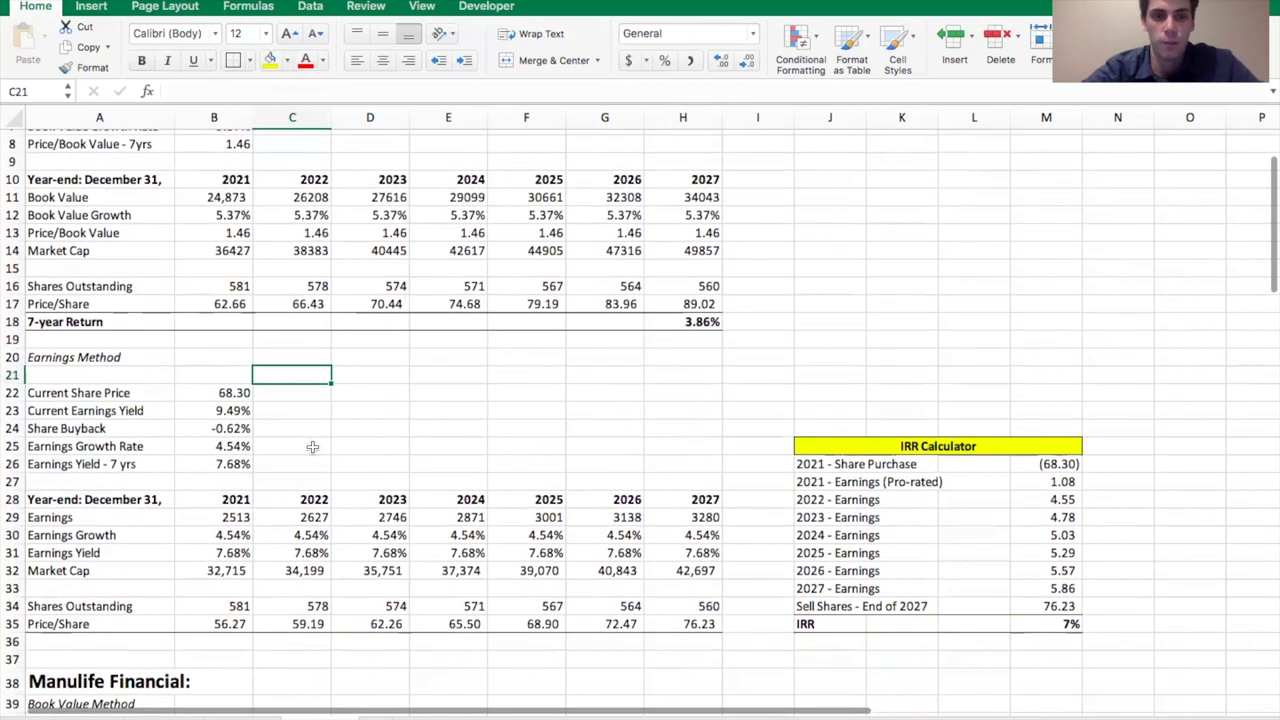
{"action": "left_click", "coordinate": [206, 411]}
{"action": "left_click", "coordinate": [121, 363]}
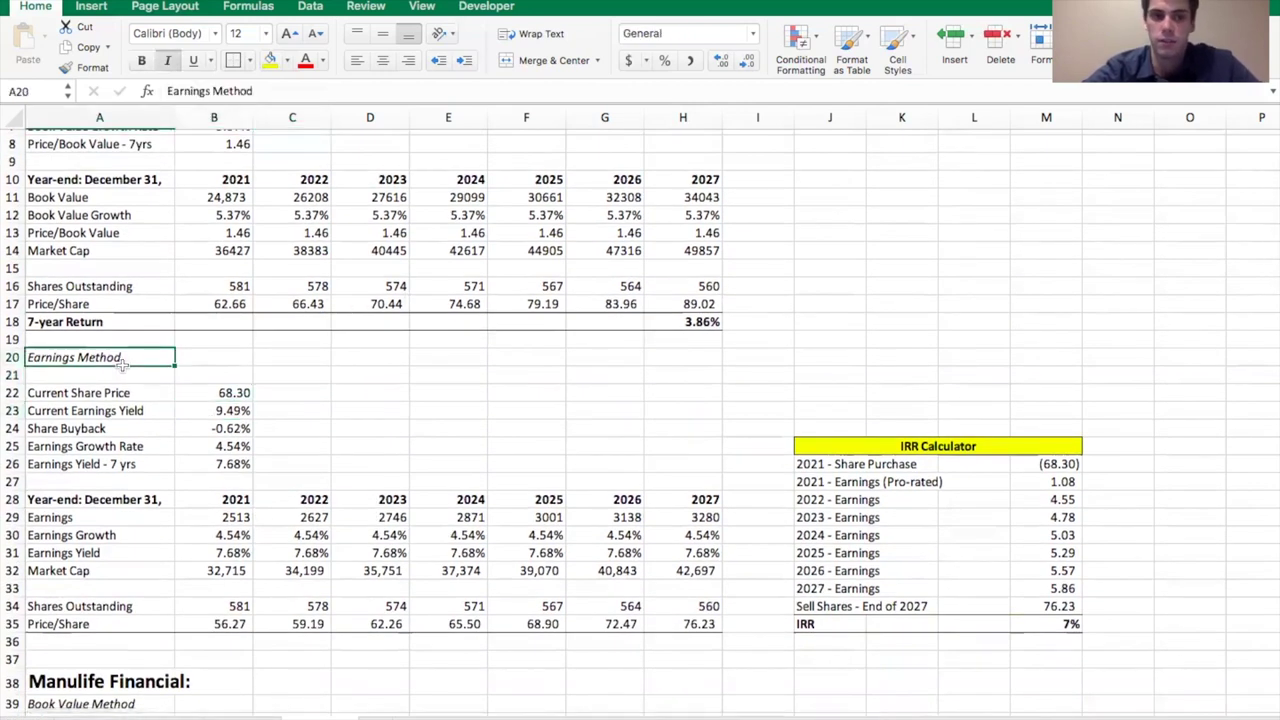
{"action": "left_click", "coordinate": [229, 517]}
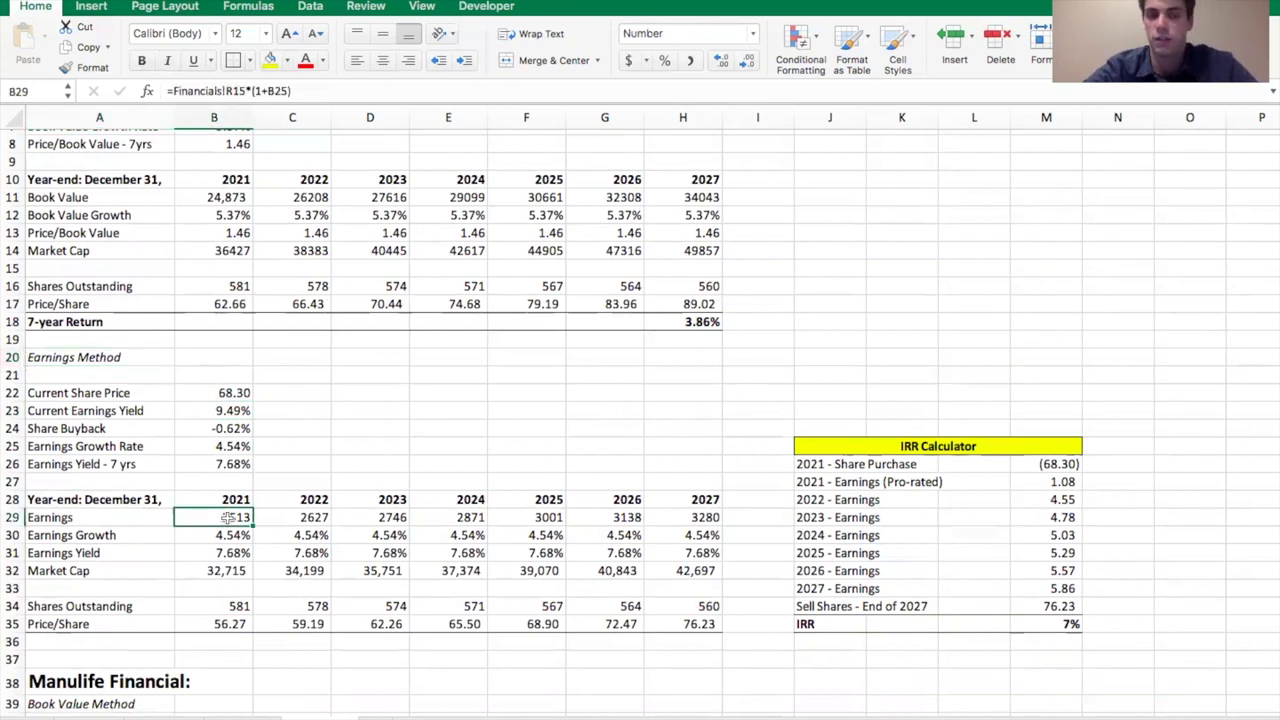
{"action": "key", "text": "Down"}
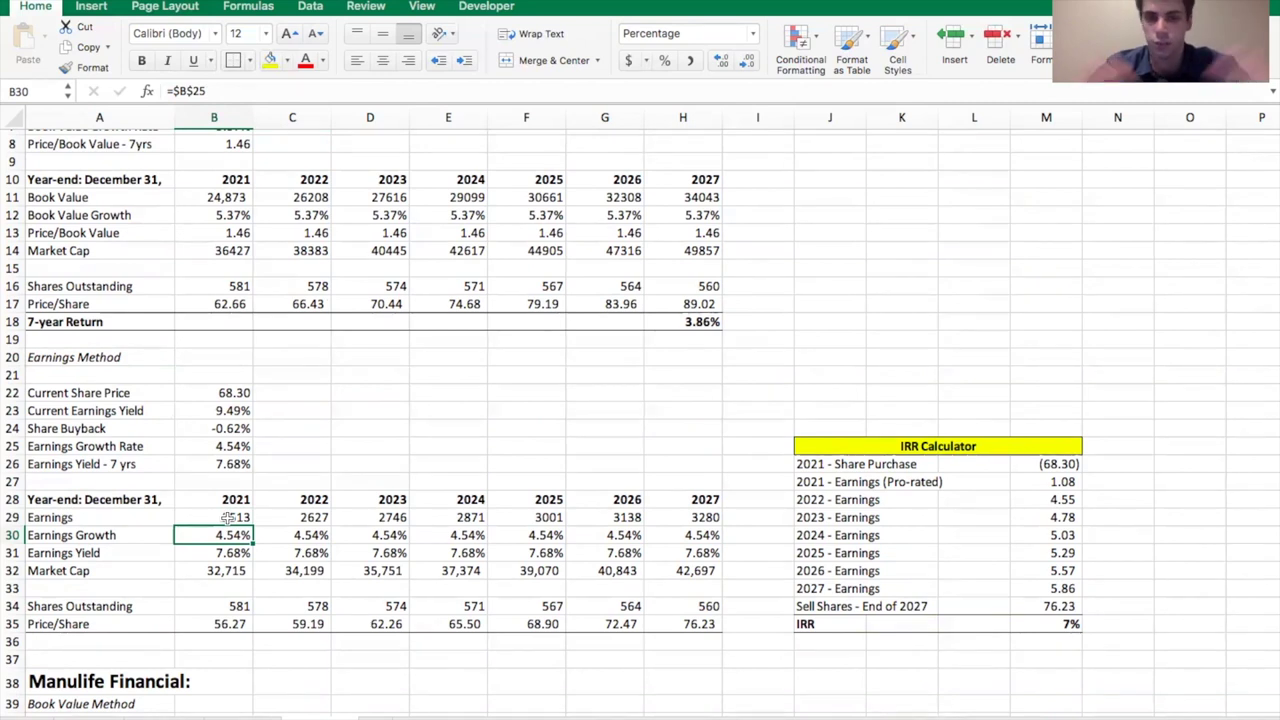
{"action": "key", "text": "Down"}
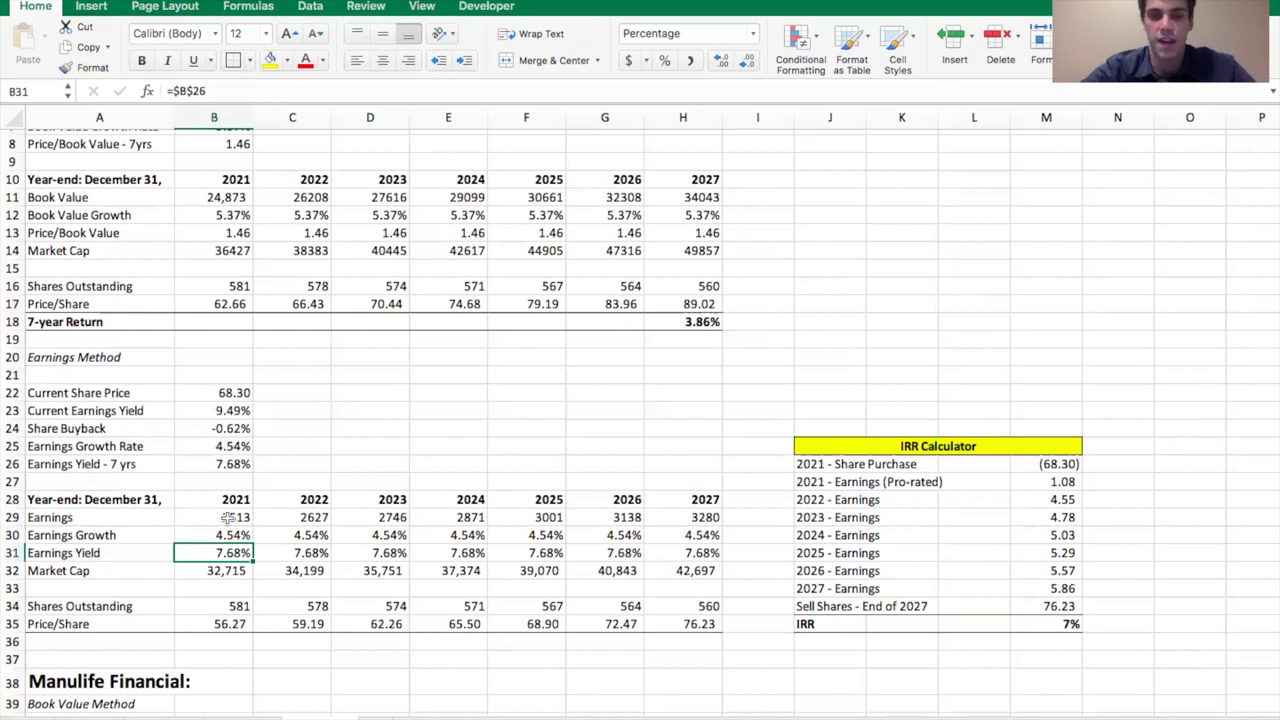
Go across the Earnings Method market cap projection for Sun Life from 2021 to 2027.
{"action": "key", "text": "Down"}
{"action": "key", "text": "Right"}
{"action": "key", "text": "Right"}
{"action": "key", "text": "Right"}
{"action": "key", "text": "Right"}
{"action": "key", "text": "Right"}
{"action": "key", "text": "Right"}
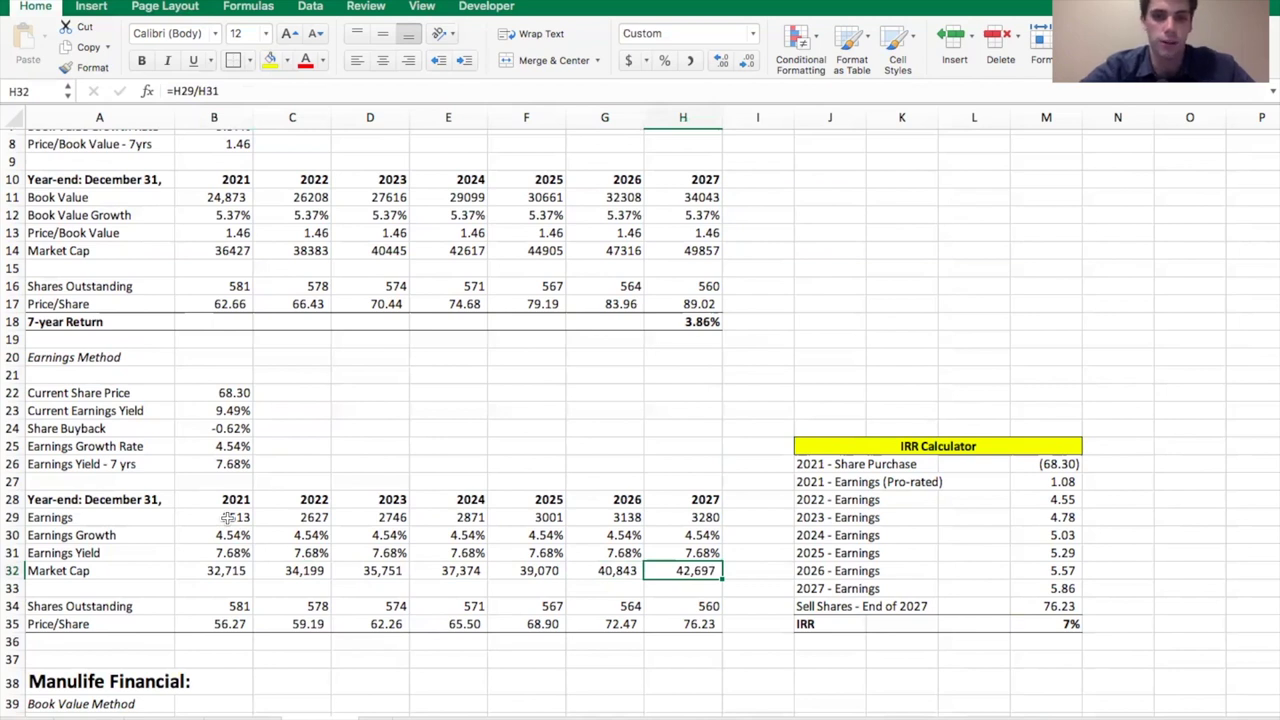
Review Sun Life's projected shares outstanding and price per share in the Earnings Method through 2027.
{"action": "key", "text": "Down"}
{"action": "key", "text": "Down"}
{"action": "key", "text": "Left"}
{"action": "key", "text": "Left"}
{"action": "key", "text": "Left"}
{"action": "key", "text": "Left"}
{"action": "key", "text": "Left"}
{"action": "key", "text": "Left"}
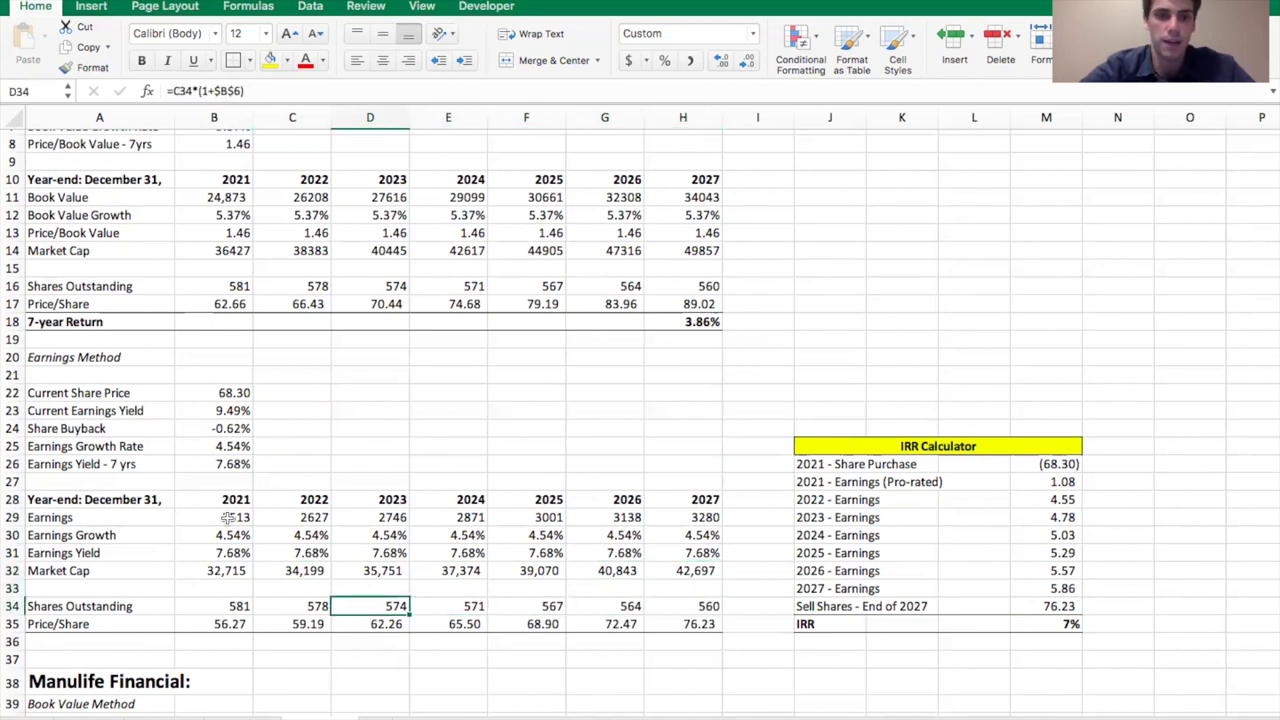
{"action": "key", "text": "Down"}
{"action": "key", "text": "Right"}
{"action": "key", "text": "Right"}
{"action": "key", "text": "Right"}
{"action": "key", "text": "Right"}
{"action": "key", "text": "Right"}
{"action": "key", "text": "Right"}
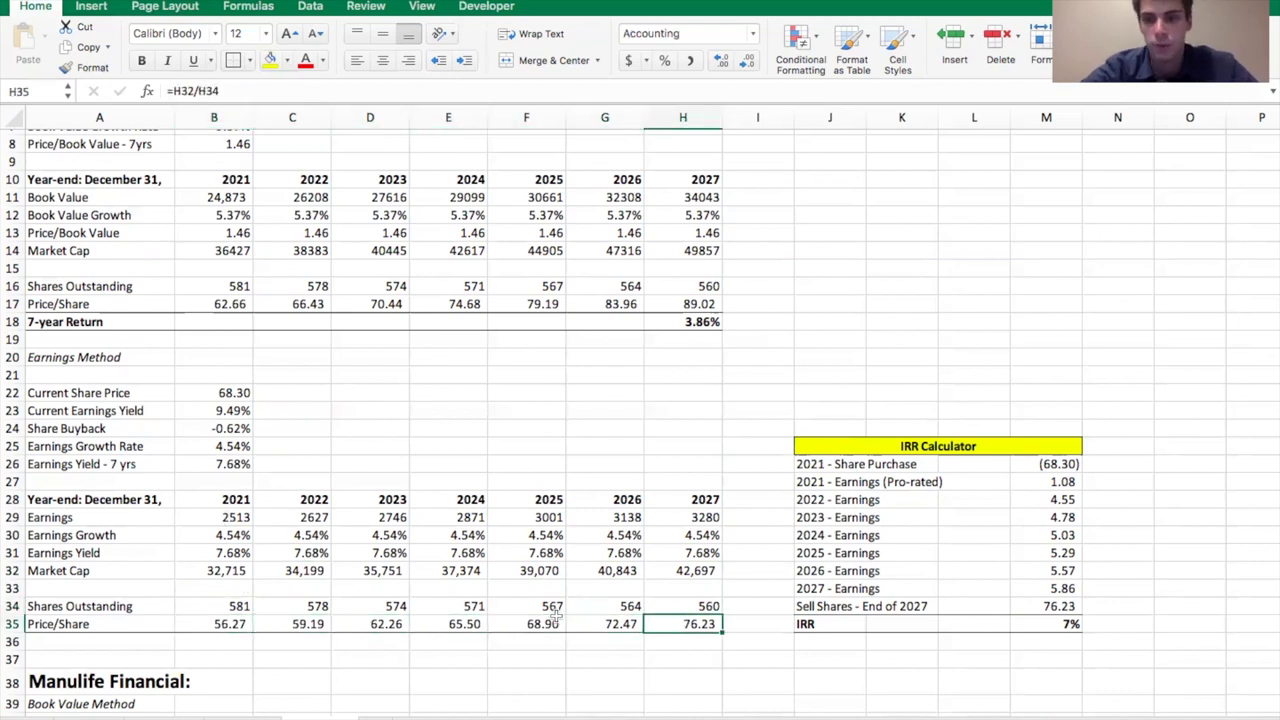
Examine Sun Life's IRR Calculator, from the 2021 share purchase and yearly earnings to the 2027 share sale and IRR.
{"action": "left_click", "coordinate": [1028, 622]}
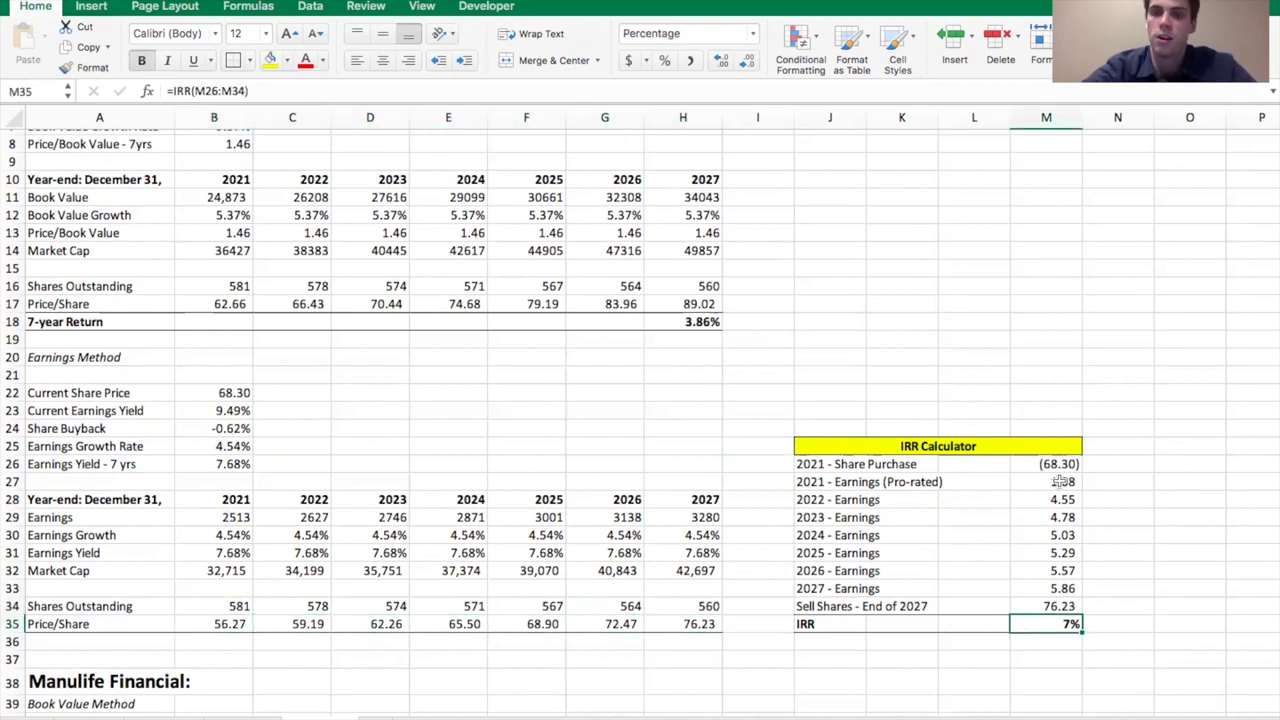
{"action": "left_click", "coordinate": [1060, 483]}
{"action": "left_click", "coordinate": [1045, 465]}
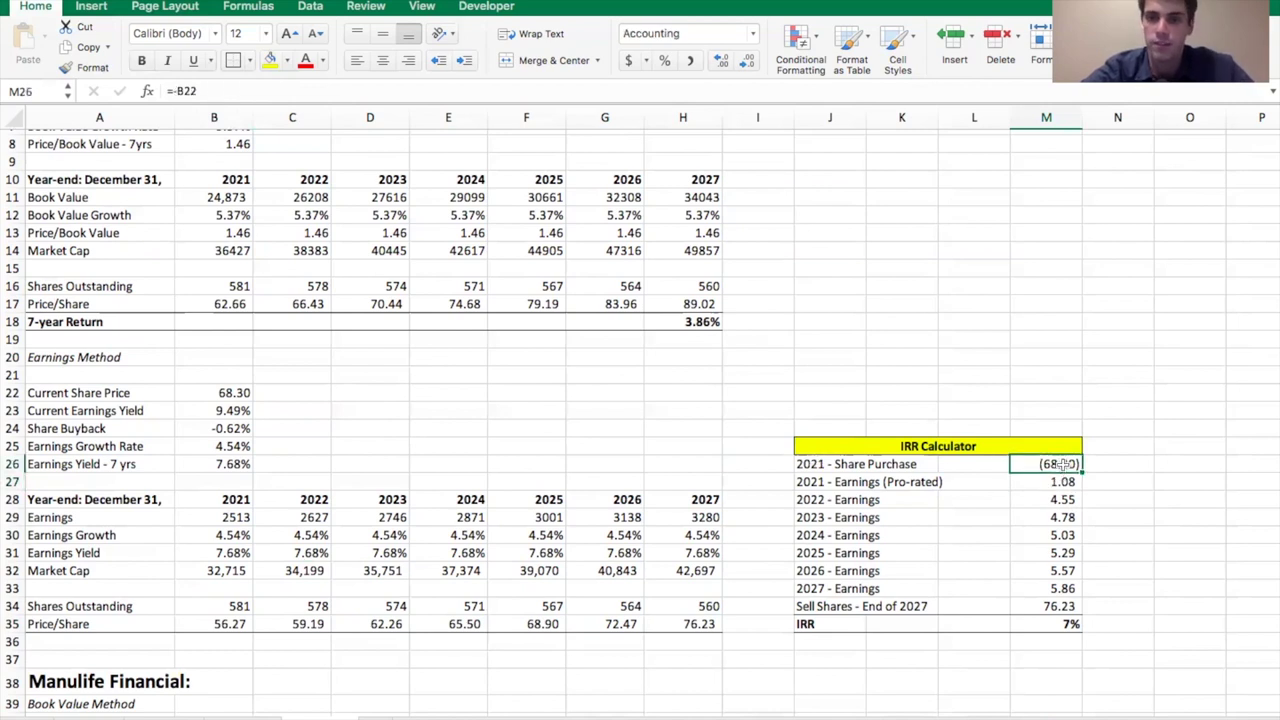
{"action": "left_click", "coordinate": [818, 482]}
{"action": "left_click_drag", "start_coordinate": [818, 482], "coordinate": [818, 590]}
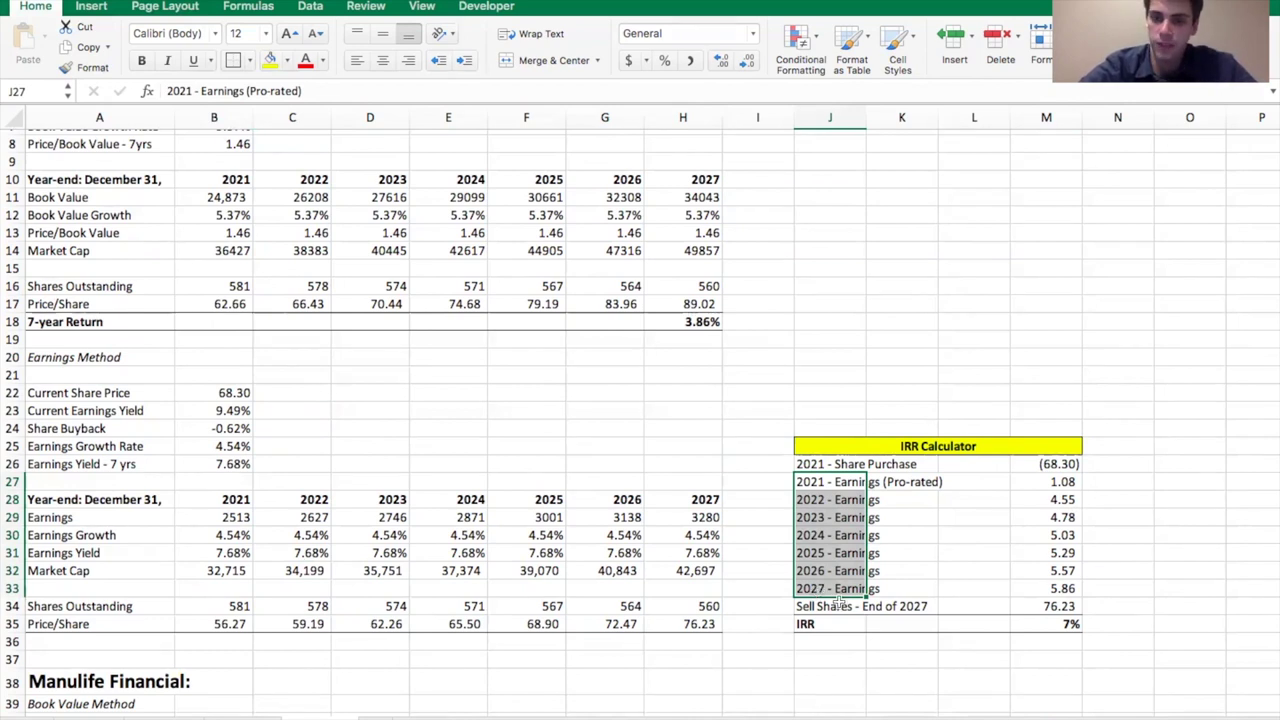
{"action": "left_click", "coordinate": [838, 604]}
{"action": "left_click", "coordinate": [1045, 604]}
{"action": "left_click", "coordinate": [1064, 624]}
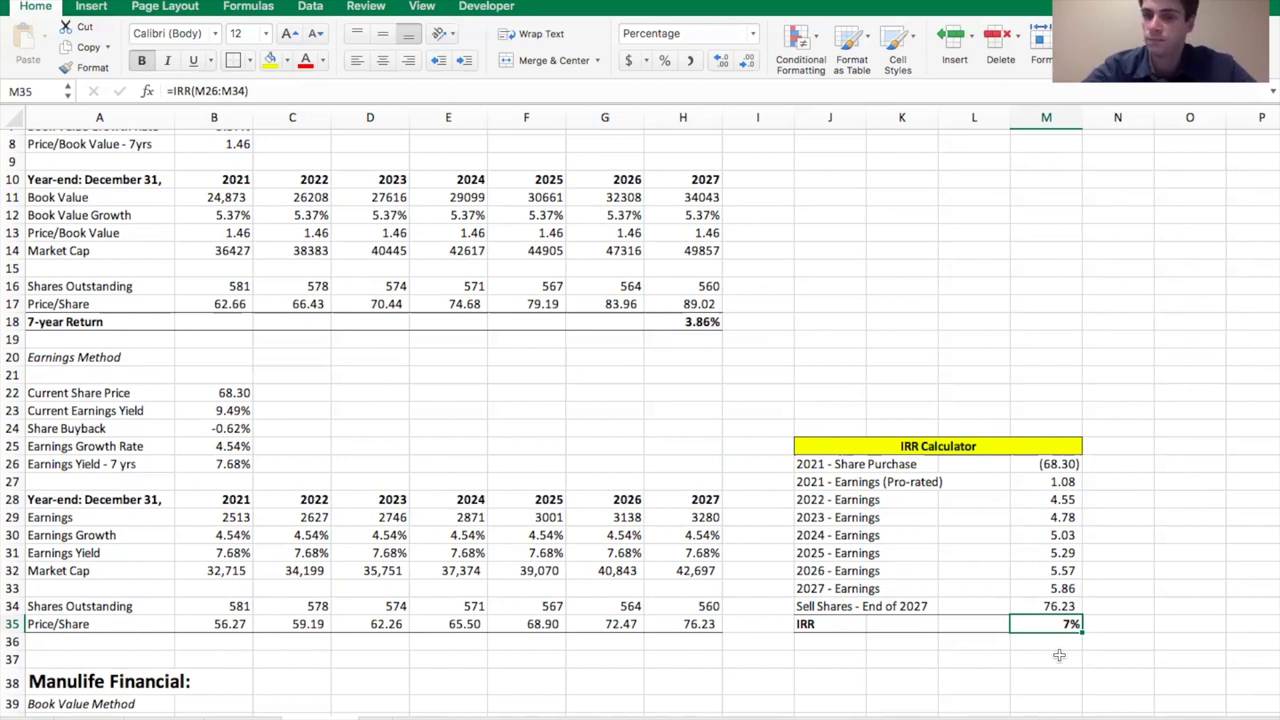
Compare Sun Life's current price/BV with its 7-year price/book value.
{"action": "left_click", "coordinate": [714, 428]}
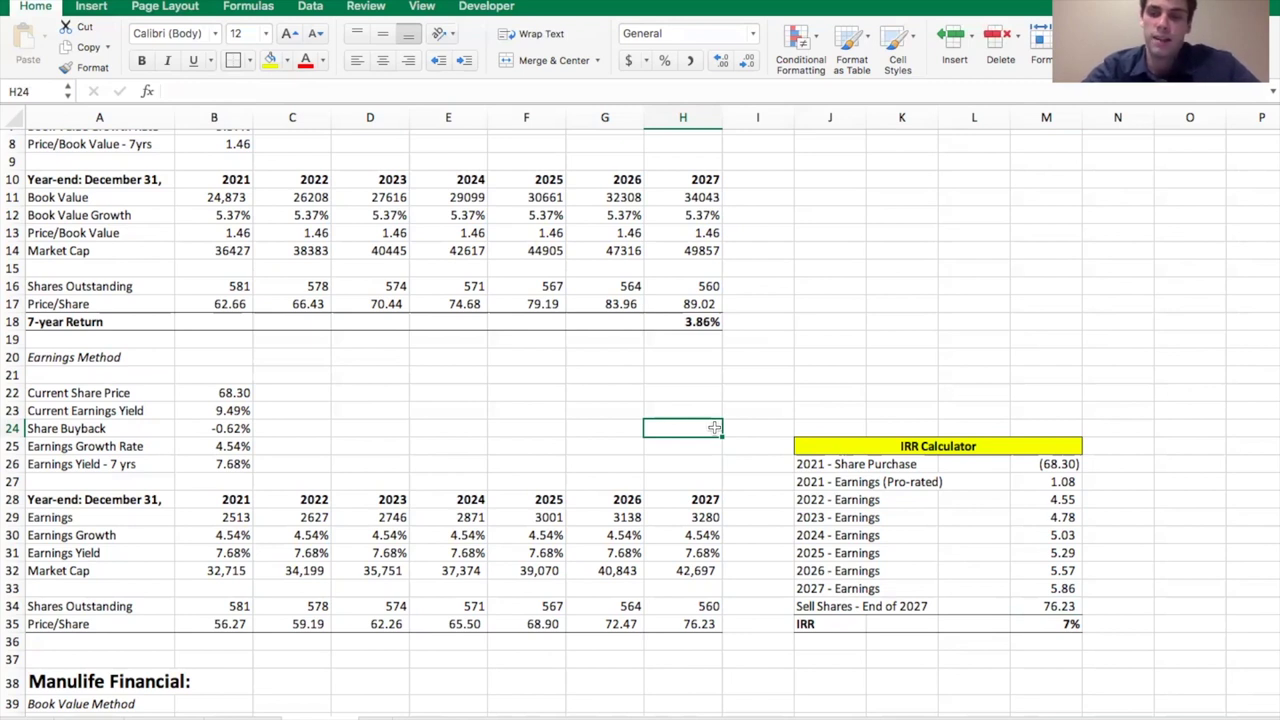
{"action": "scroll", "coordinate": [457, 345], "scroll_direction": "up", "scroll_amount": 3}
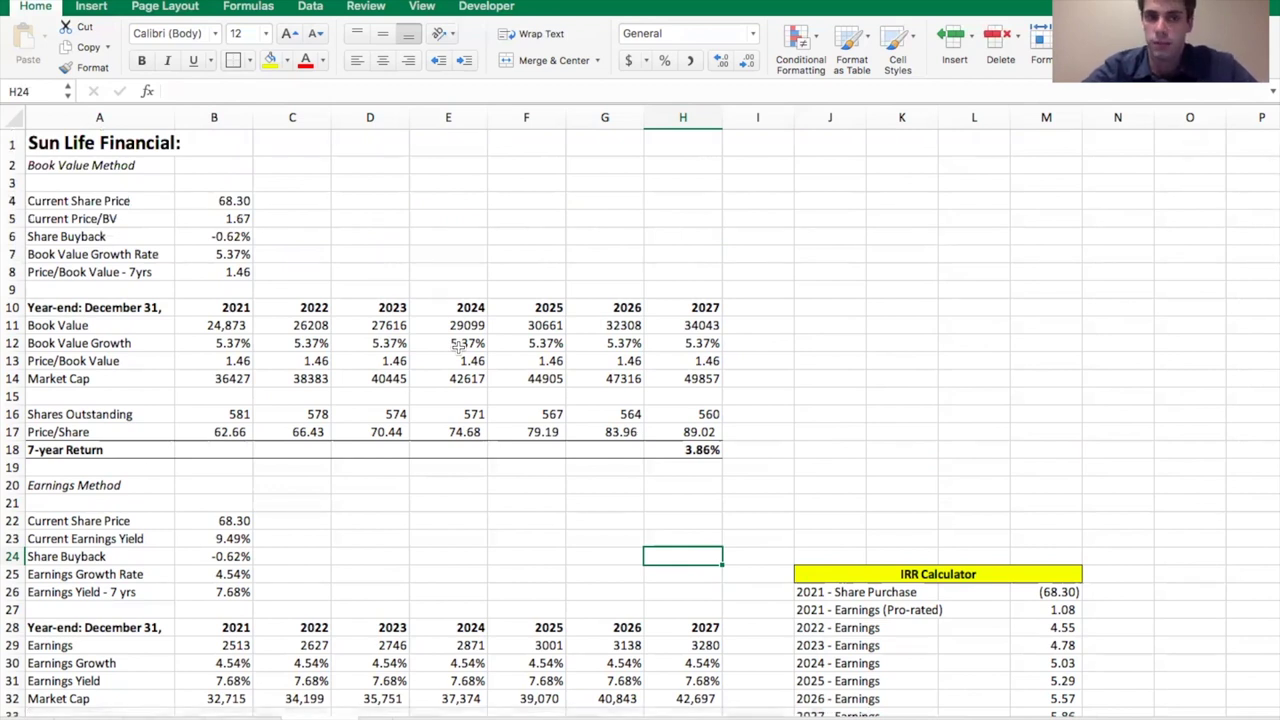
{"action": "left_click", "coordinate": [232, 219]}
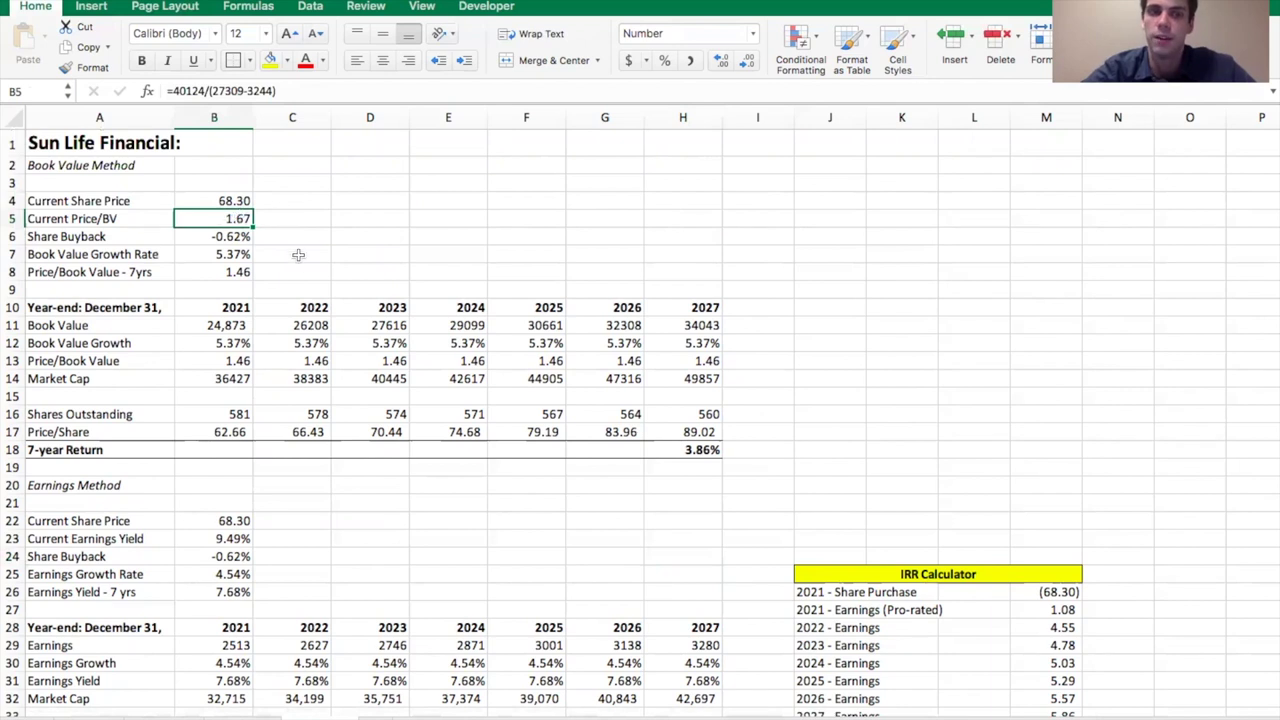
{"action": "left_click", "coordinate": [242, 274]}
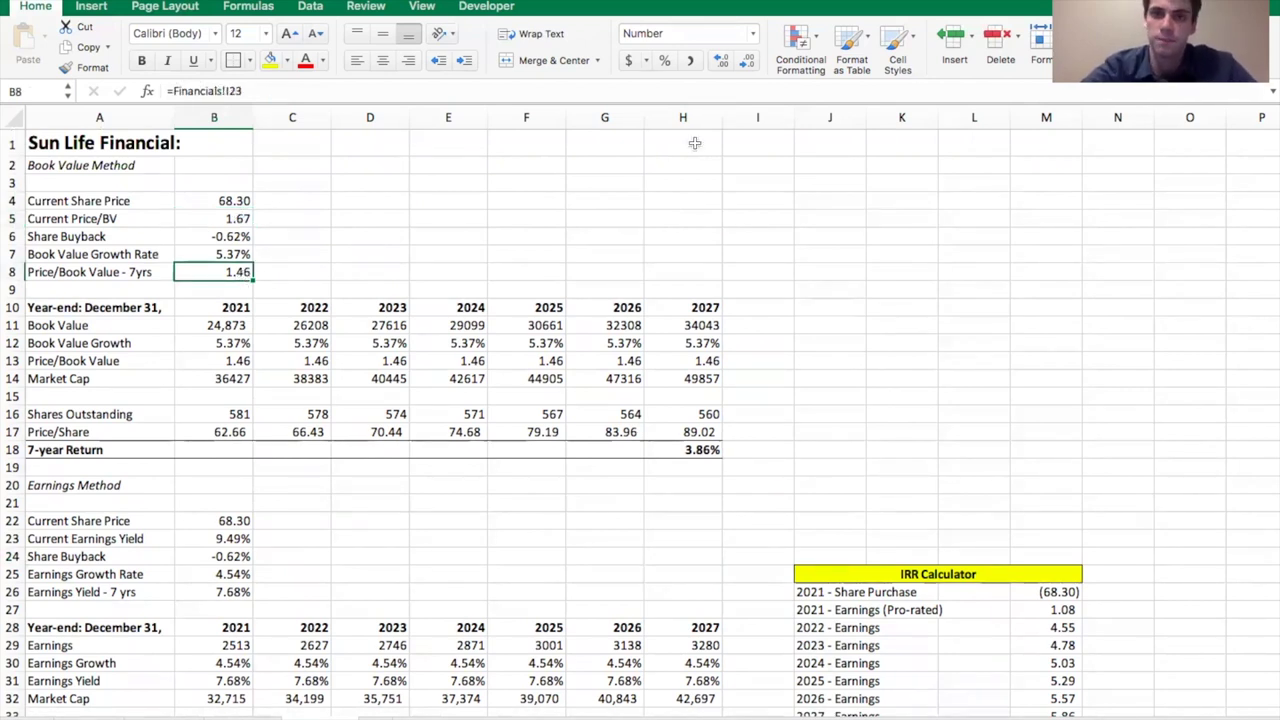
Go to Manulife Financial's Book Value Method section and check its current share price.
{"action": "scroll", "coordinate": [690, 143], "scroll_direction": "down", "scroll_amount": 10}
{"action": "left_click", "coordinate": [757, 401]}
{"action": "left_click", "coordinate": [212, 424]}
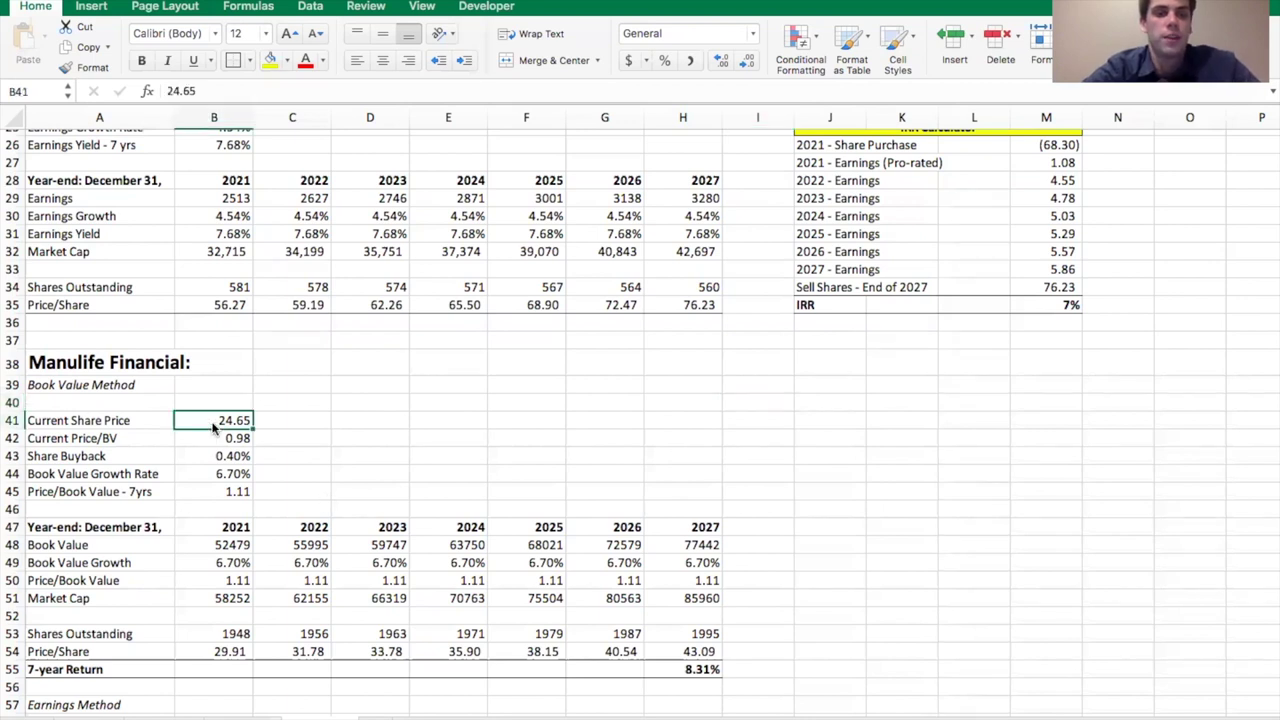
{"action": "scroll", "coordinate": [291, 415], "scroll_direction": "down", "scroll_amount": 2}
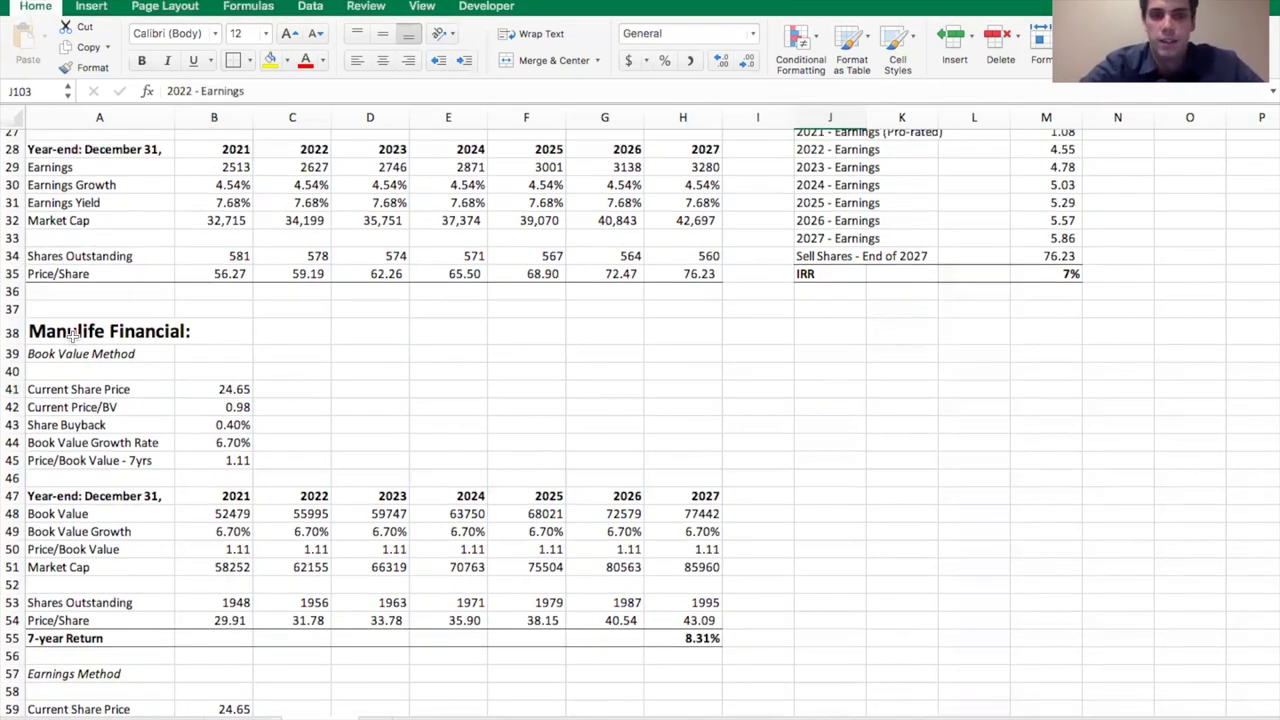
Compare Manulife's 7-year price/book value with its current price/BV in the Book Value Method inputs.
{"action": "left_click", "coordinate": [227, 460]}
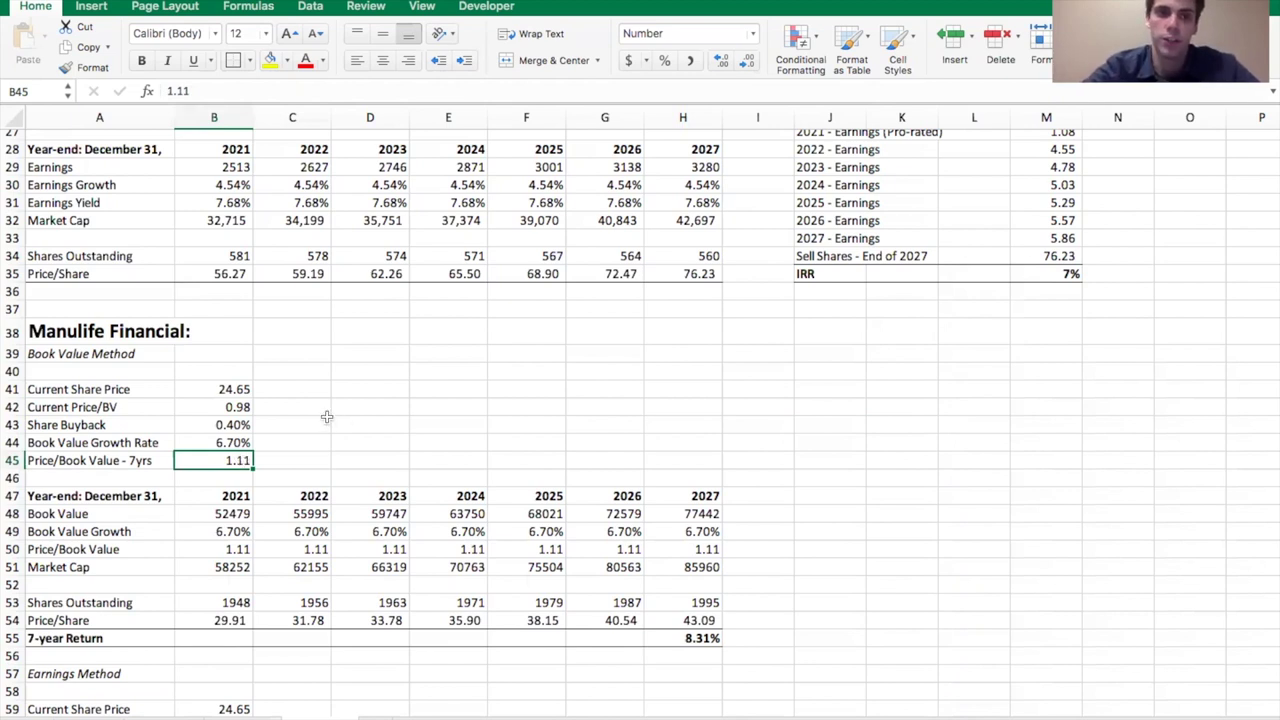
{"action": "left_click", "coordinate": [240, 406]}
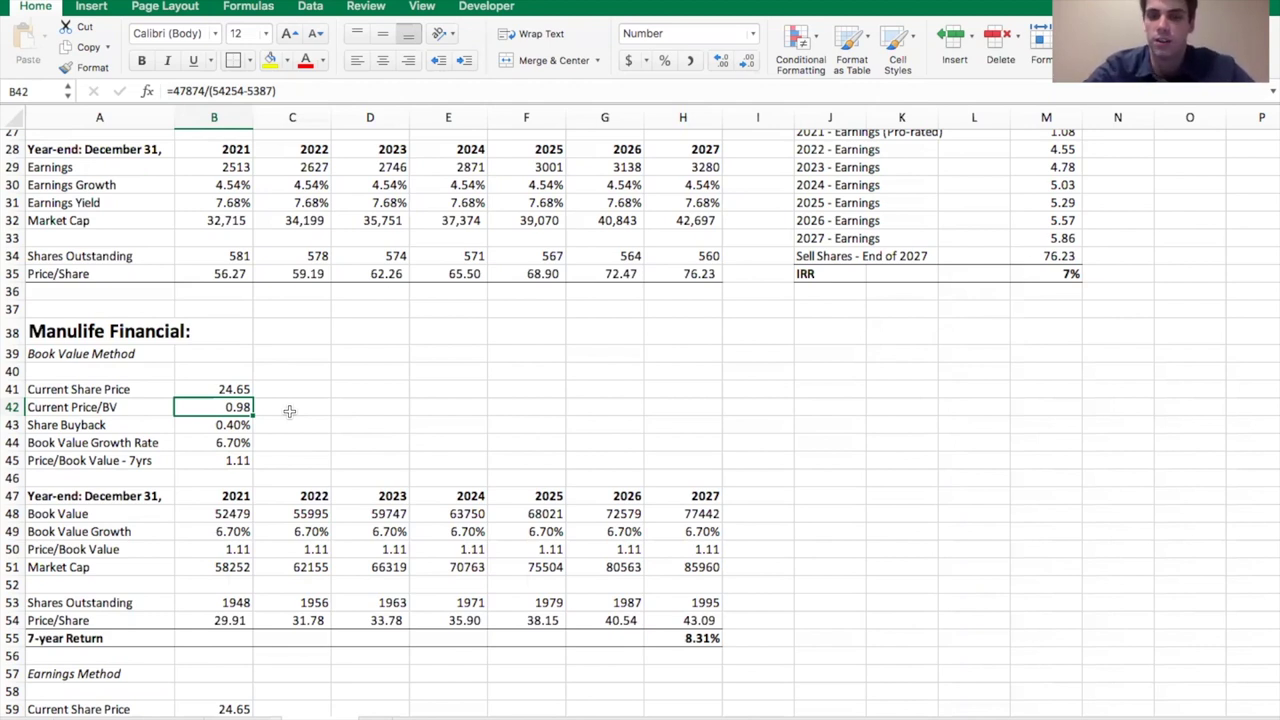
Review Manulife's Book Value Method projection, covering 2021 book value, book value growth, the share buyback rate and the 7-year return.
{"action": "scroll", "coordinate": [400, 497], "scroll_direction": "down", "scroll_amount": 3}
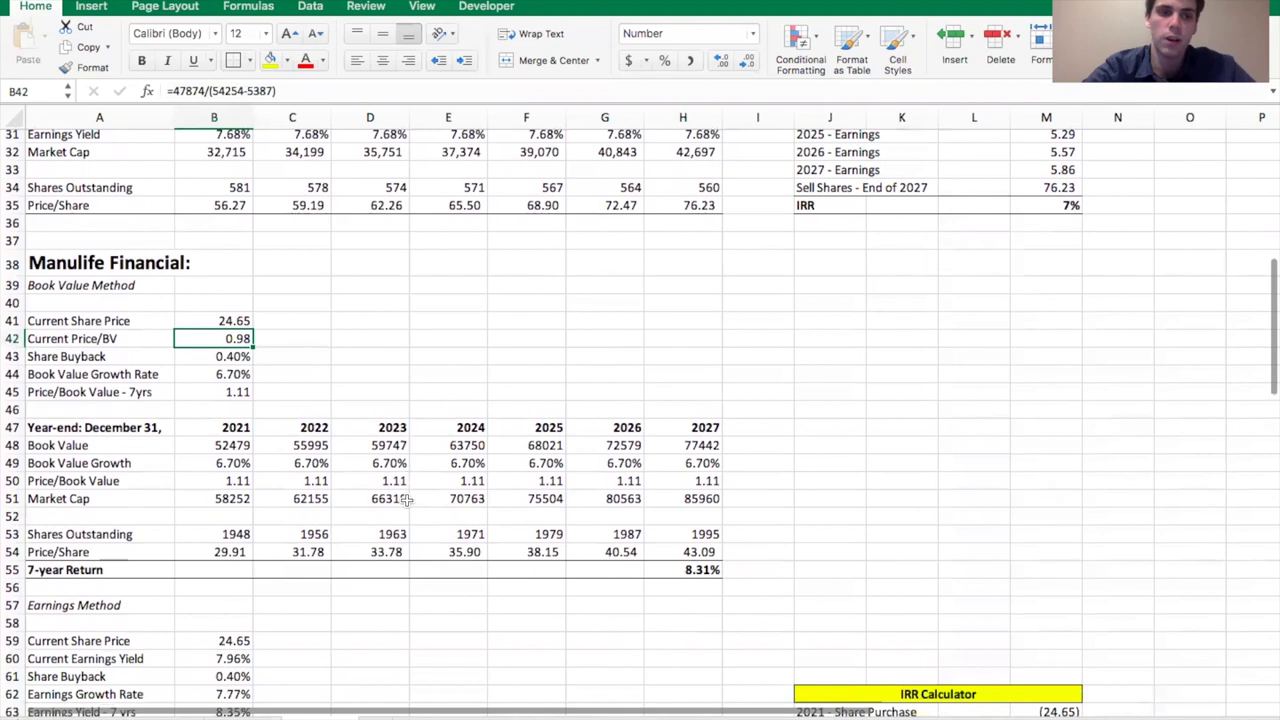
{"action": "left_click", "coordinate": [85, 425]}
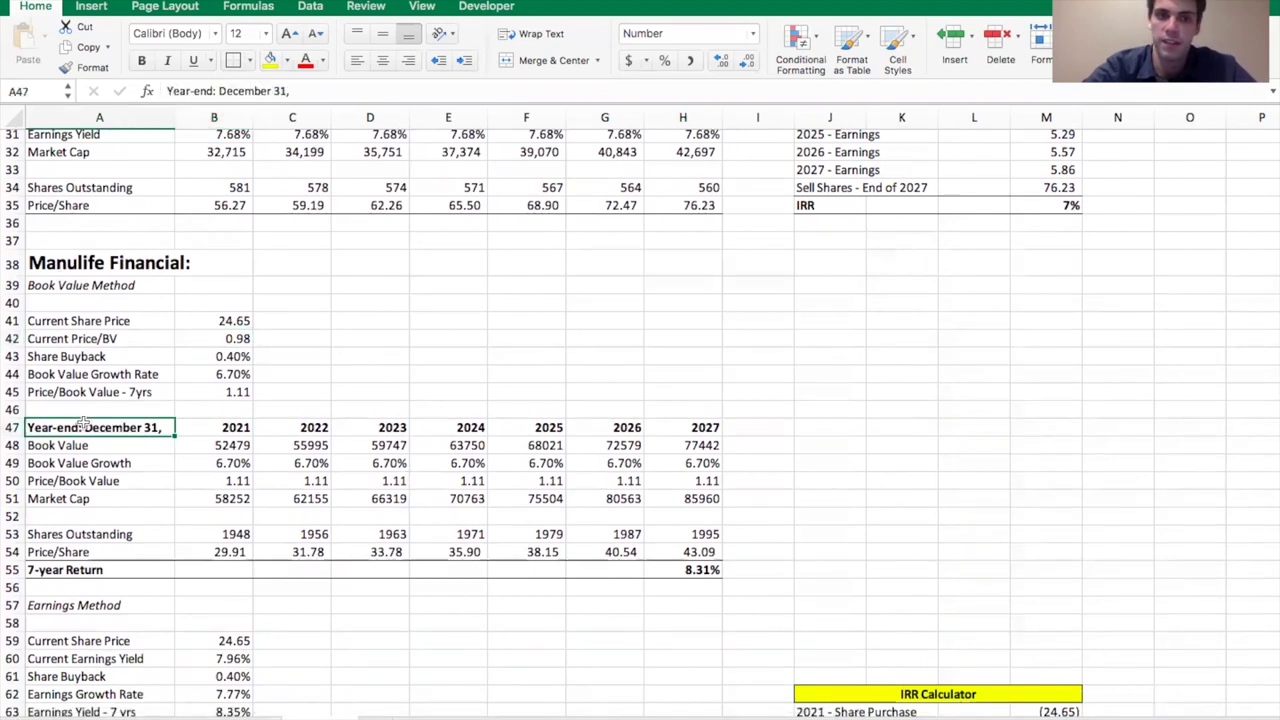
{"action": "left_click", "coordinate": [236, 445]}
{"action": "left_click", "coordinate": [225, 463]}
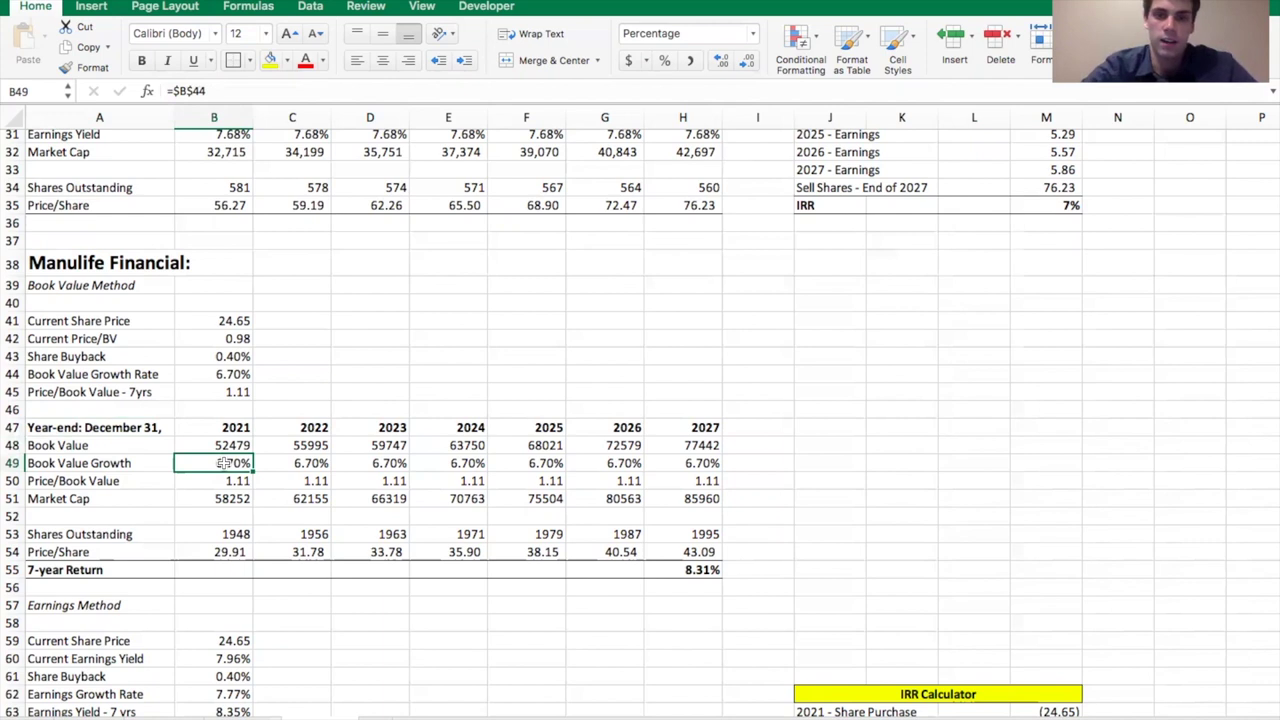
{"action": "left_click", "coordinate": [228, 352]}
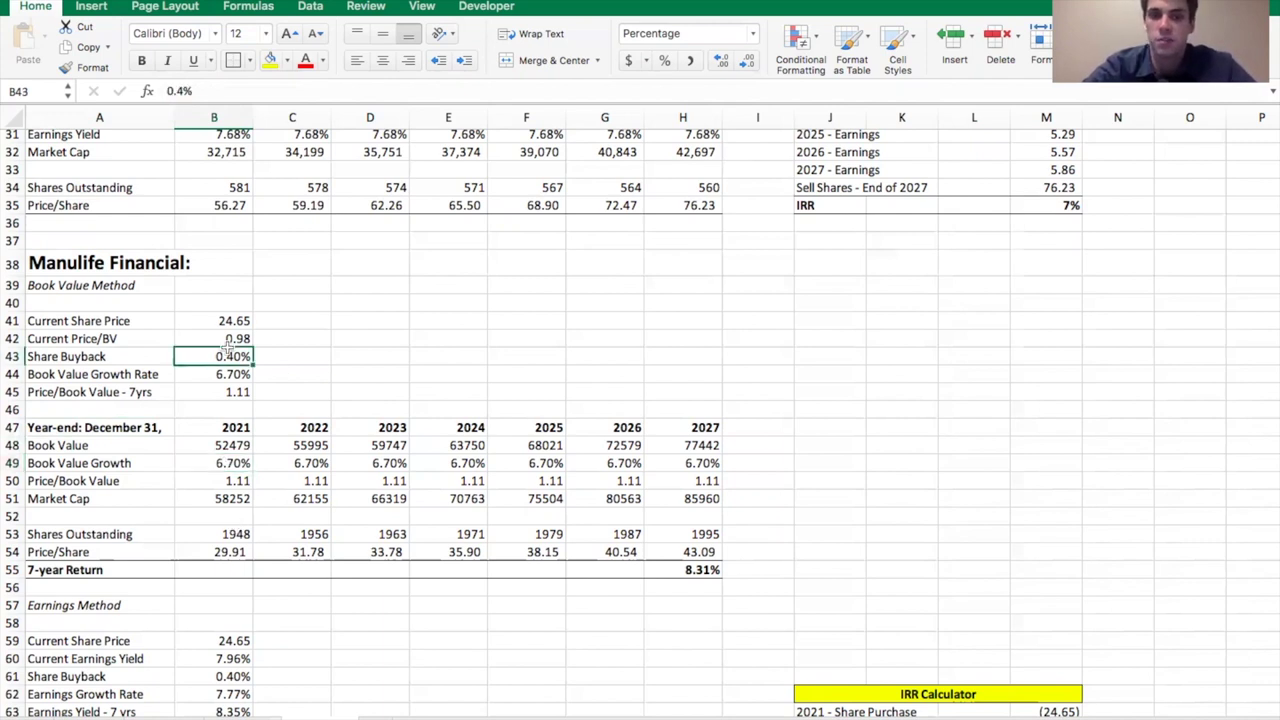
{"action": "left_click", "coordinate": [705, 573]}
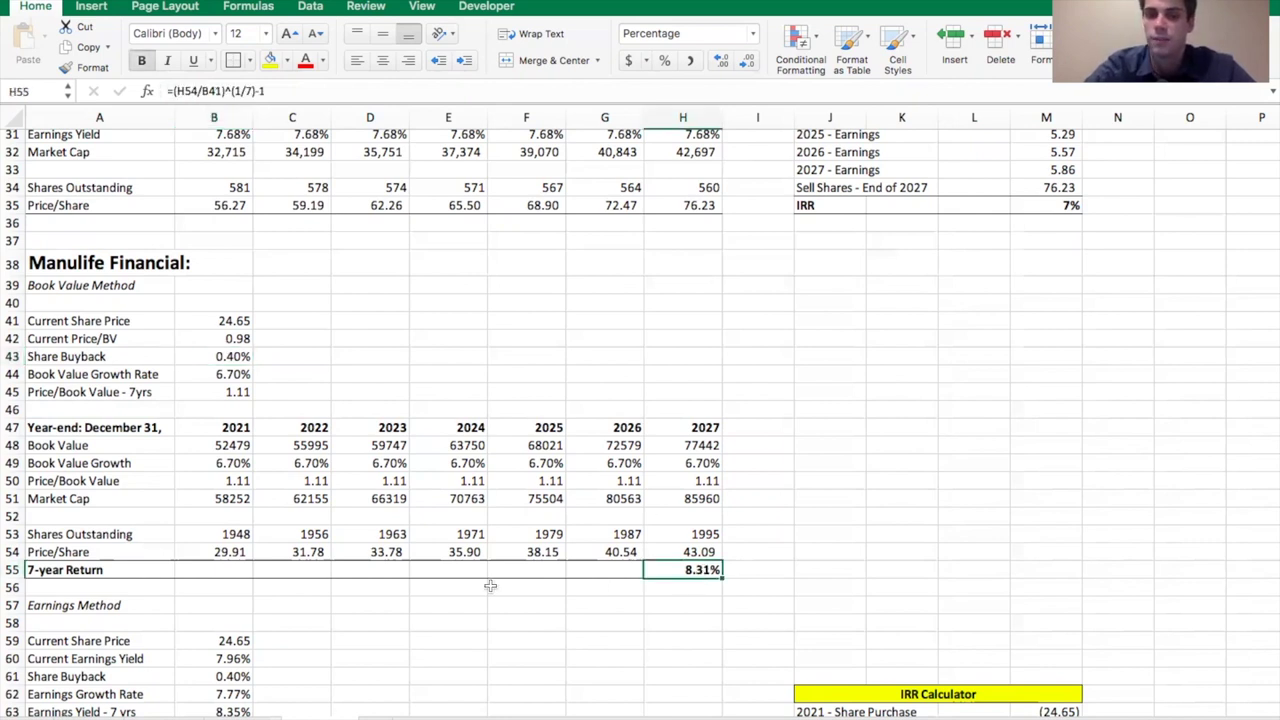
Go to Manulife's Earnings Method section and review the 2021 earnings and the projected earnings growth across the years.
{"action": "scroll", "coordinate": [490, 585], "scroll_direction": "down", "scroll_amount": 4}
{"action": "left_click", "coordinate": [122, 402]}
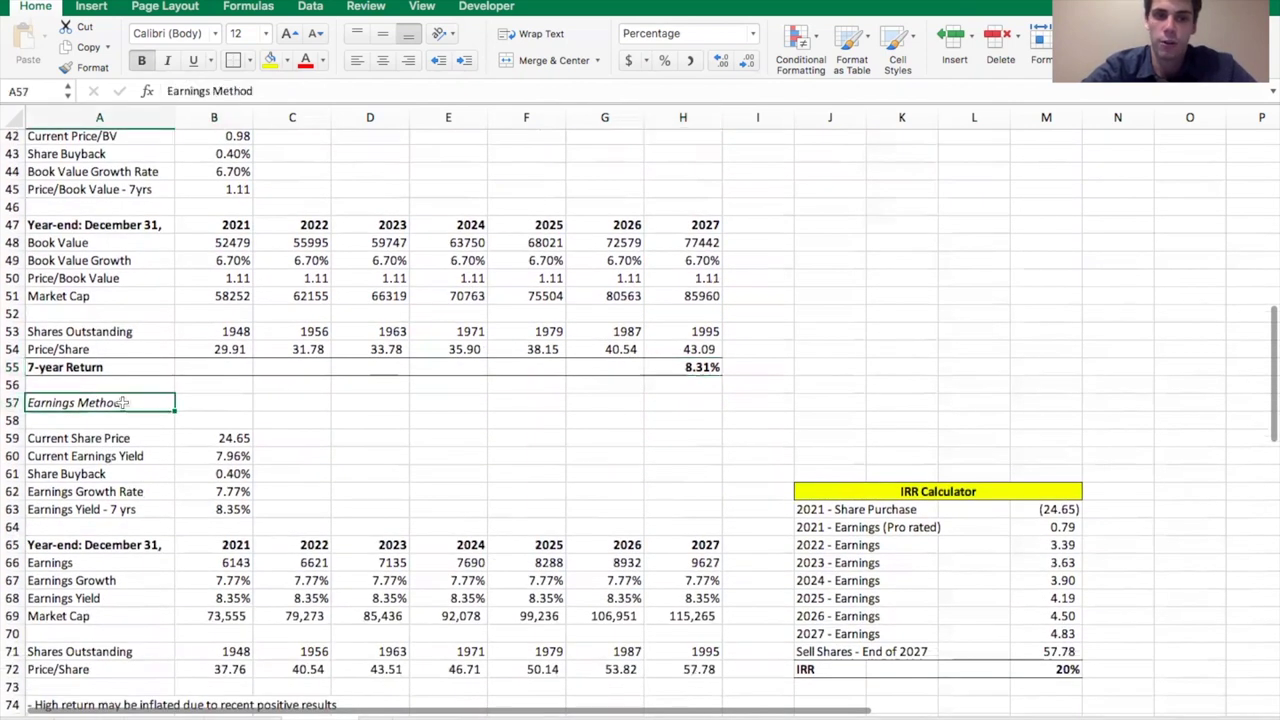
{"action": "scroll", "coordinate": [314, 430], "scroll_direction": "down", "scroll_amount": 3}
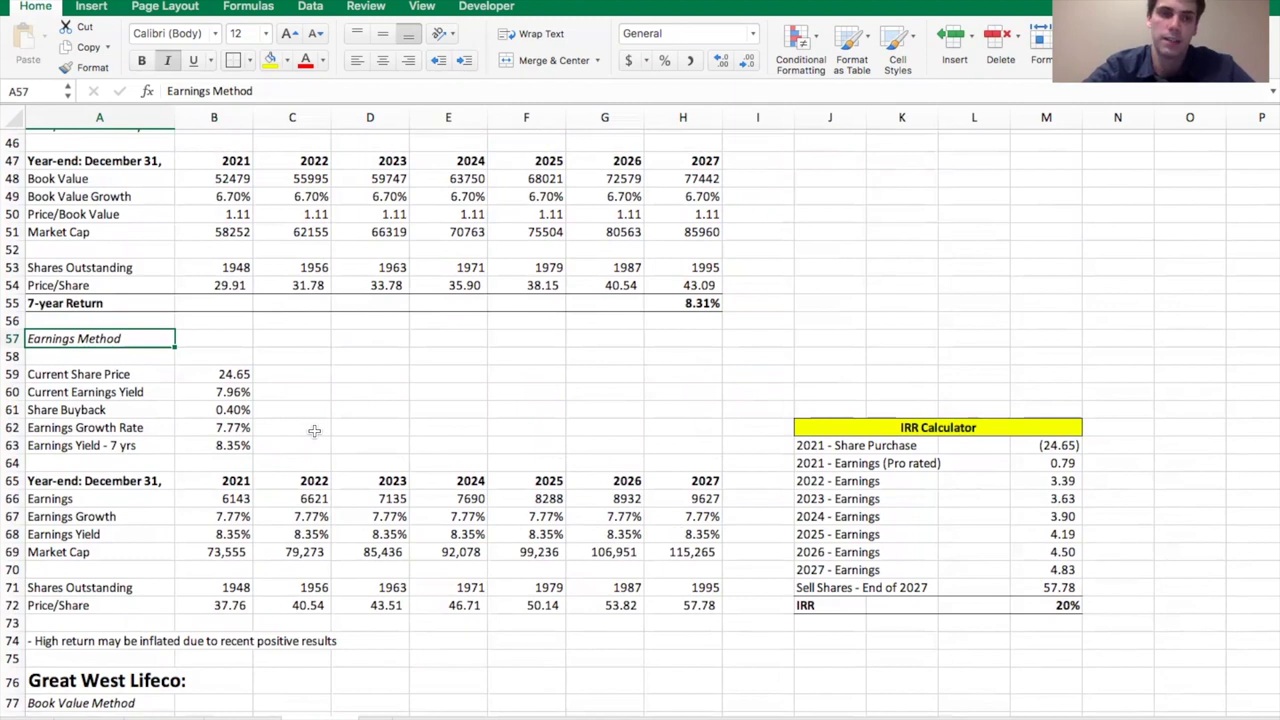
{"action": "left_click", "coordinate": [212, 498]}
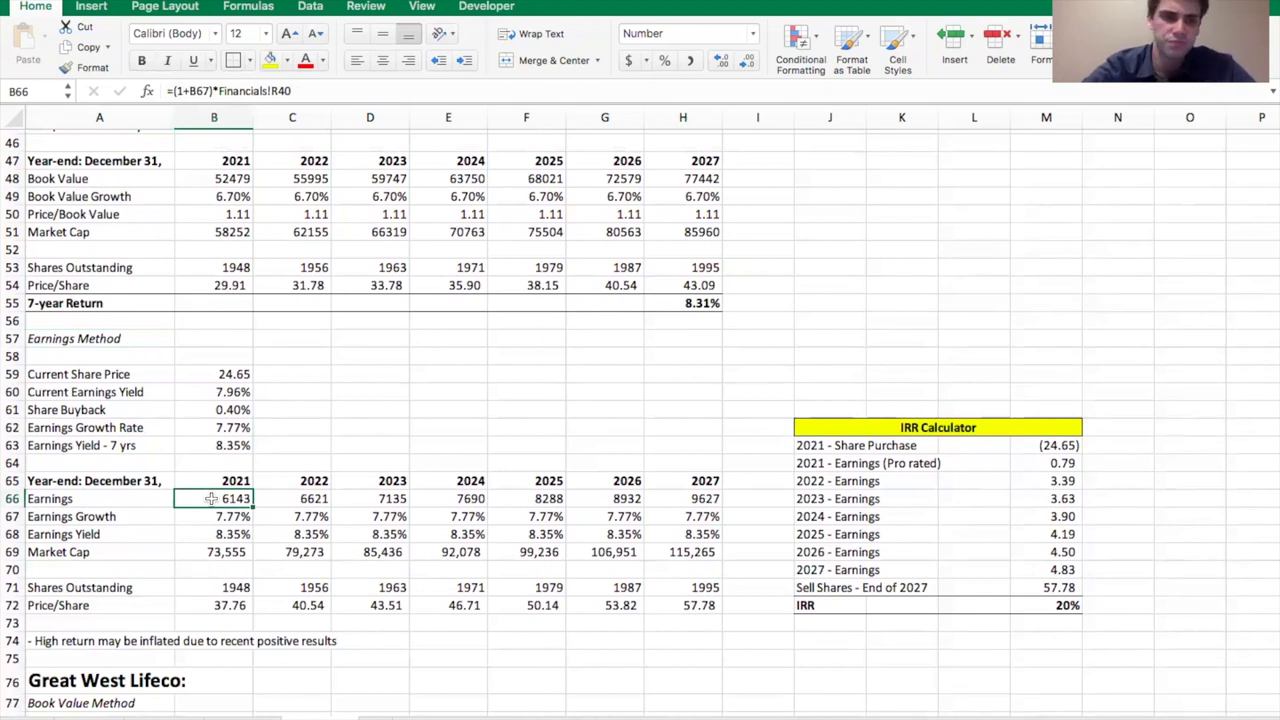
{"action": "left_click", "coordinate": [203, 517]}
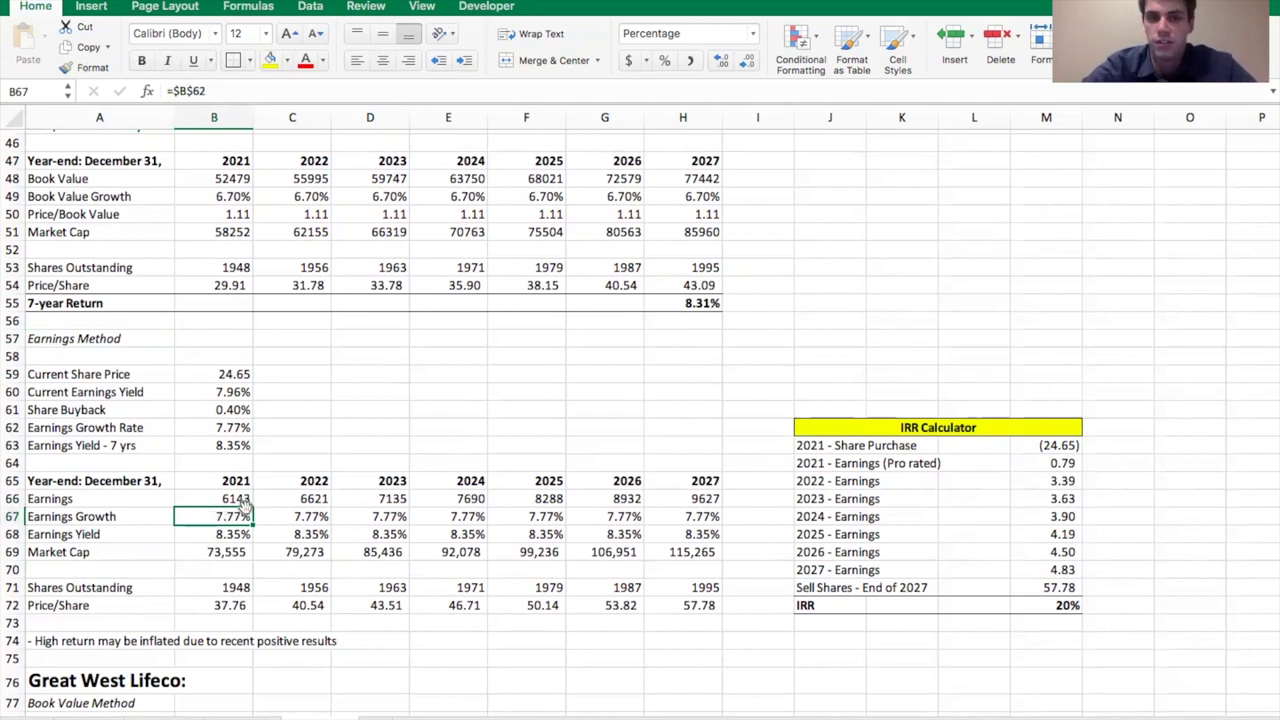
{"action": "key", "text": "Right"}
{"action": "key", "text": "Right"}
{"action": "key", "text": "Right"}
{"action": "key", "text": "Right"}
{"action": "key", "text": "Right"}
{"action": "key", "text": "Right"}
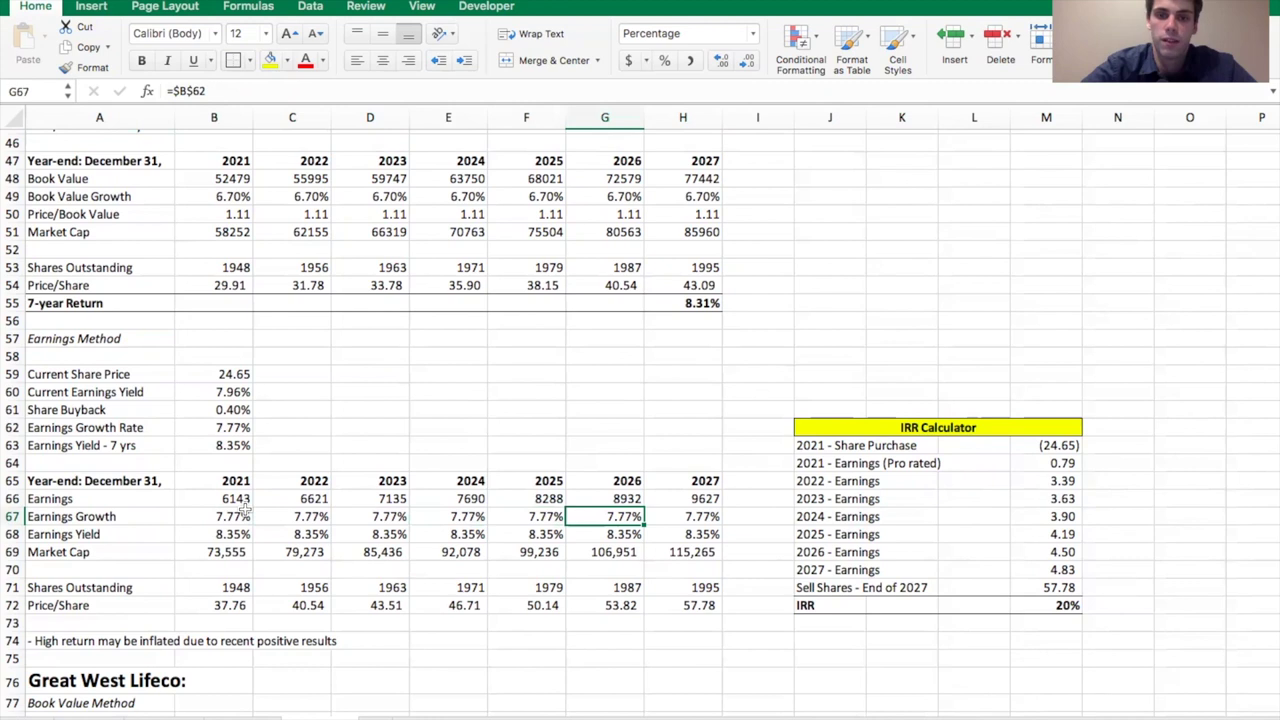
Review Manulife's projected earnings yield across the years back to 2021.
{"action": "key", "text": "Down"}
{"action": "key", "text": "Left"}
{"action": "key", "text": "Left"}
{"action": "key", "text": "Left"}
{"action": "key", "text": "Left"}
{"action": "key", "text": "Left"}
{"action": "key", "text": "Left"}
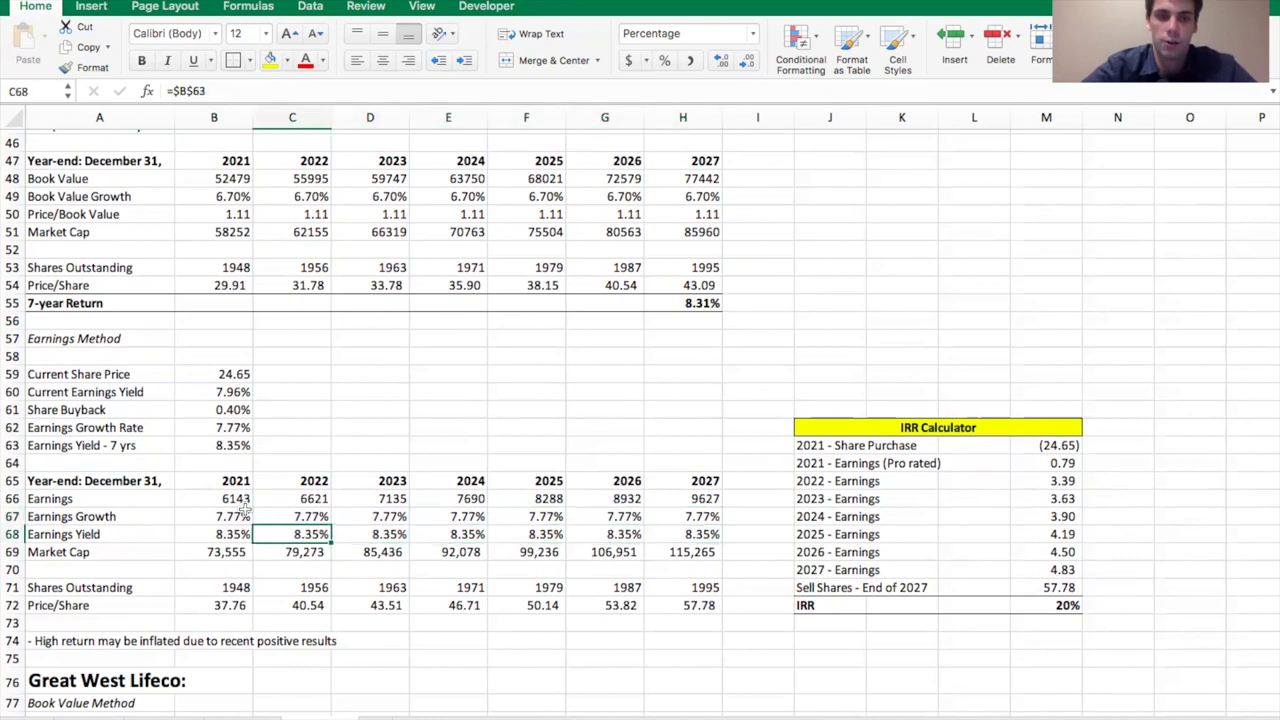
{"action": "key", "text": "Down"}
{"action": "key", "text": "Up"}
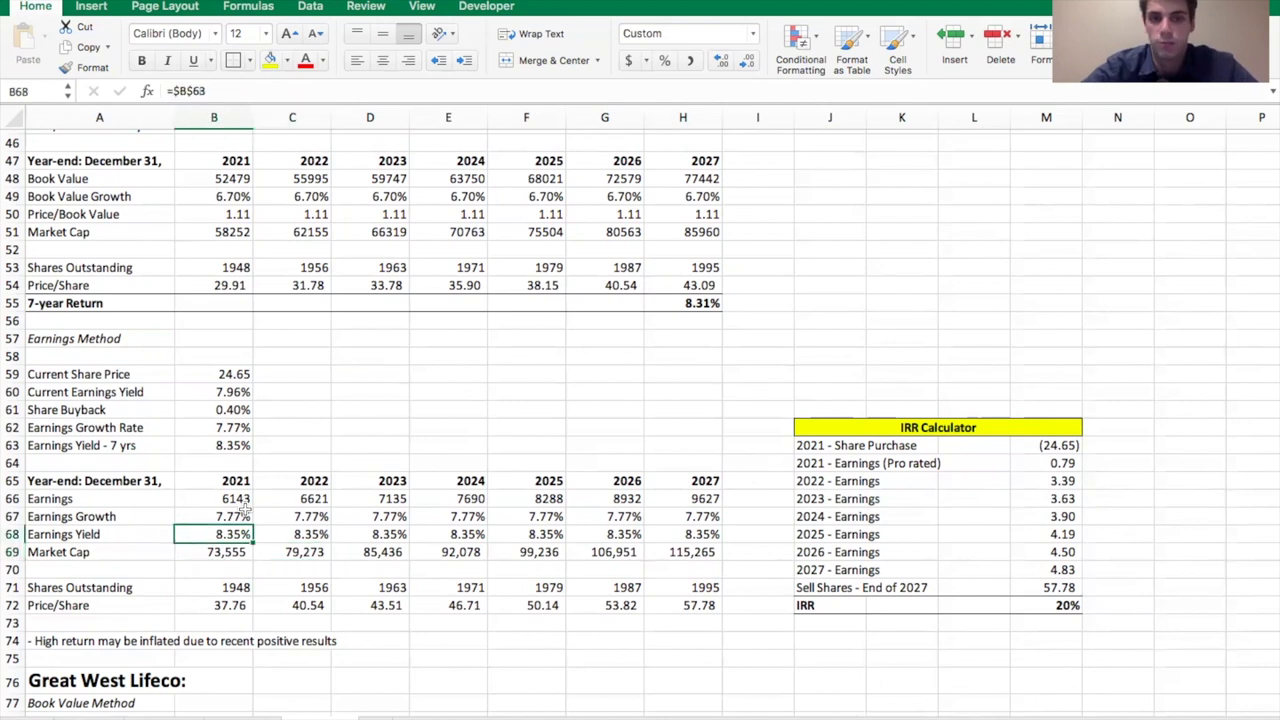
Examine Manulife's projected market cap in the Earnings Method from 2021 through 2027.
{"action": "key", "text": "Down"}
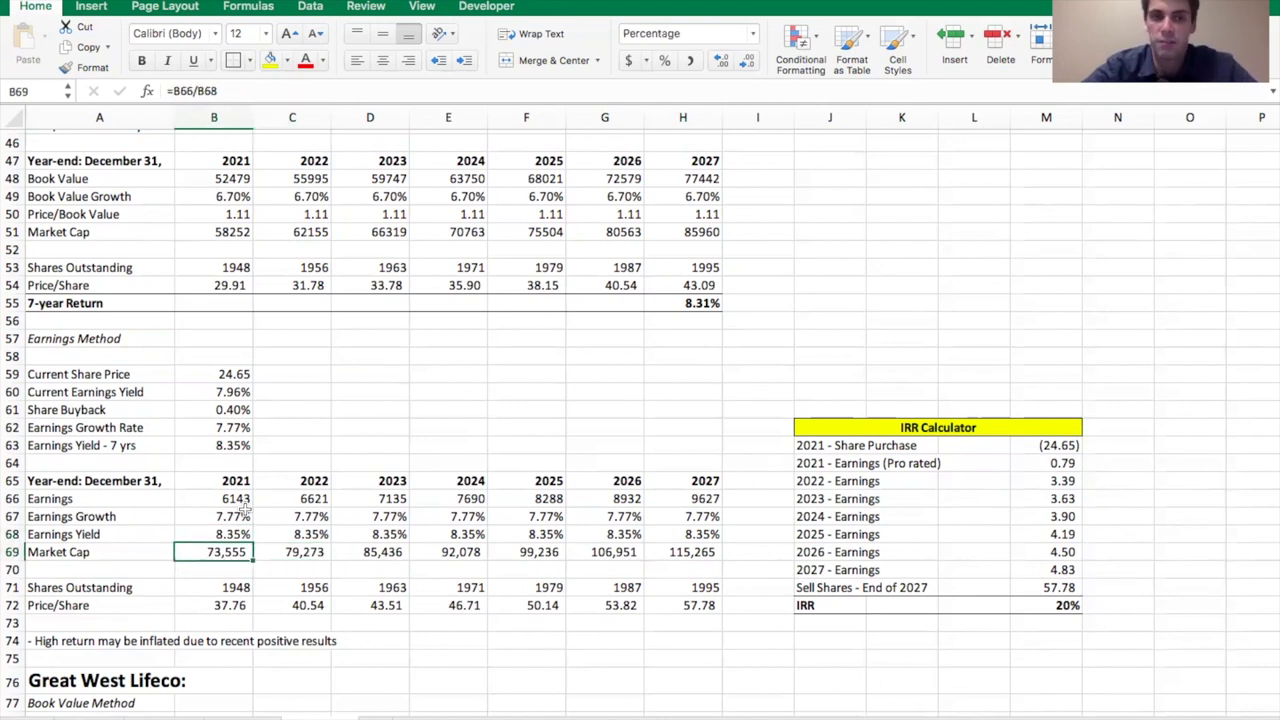
{"action": "key", "text": "Right"}
{"action": "key", "text": "Right"}
{"action": "key", "text": "Right"}
{"action": "key", "text": "Right"}
{"action": "key", "text": "Right"}
{"action": "key", "text": "Right"}
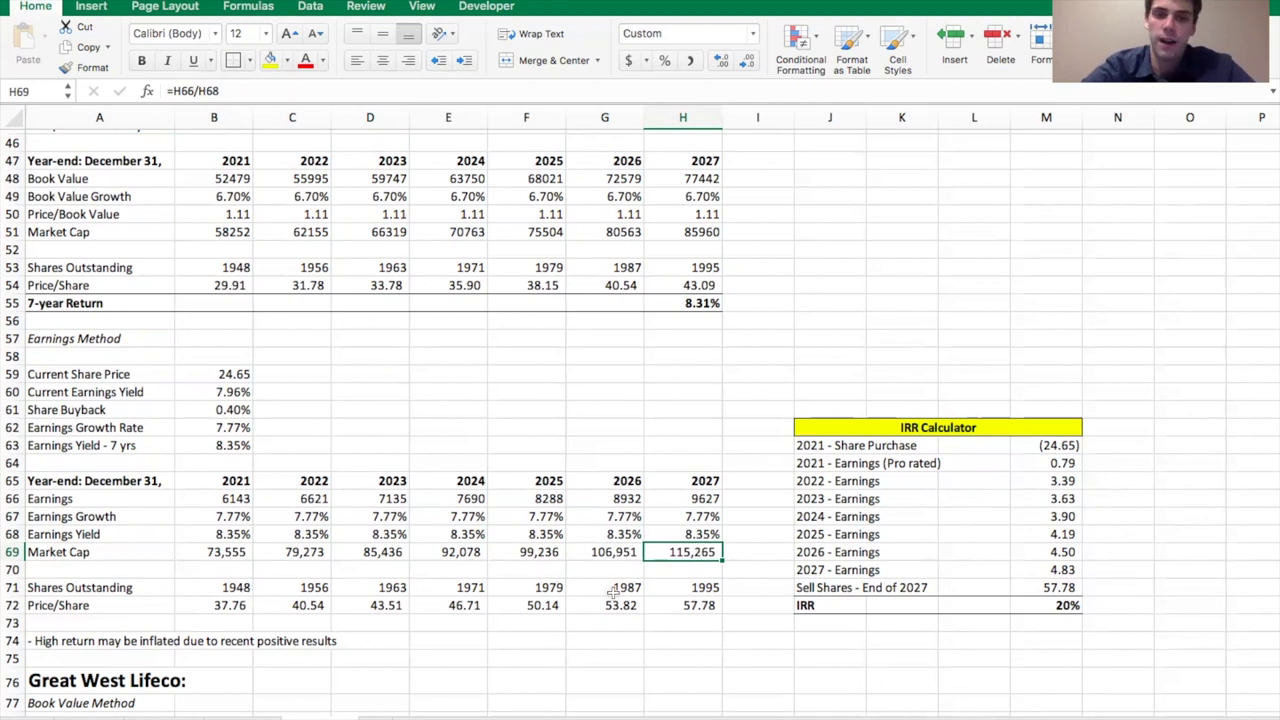
Check Manulife's 2027 shares outstanding and price per share, along with the IRR Calculator result.
{"action": "left_click", "coordinate": [705, 587]}
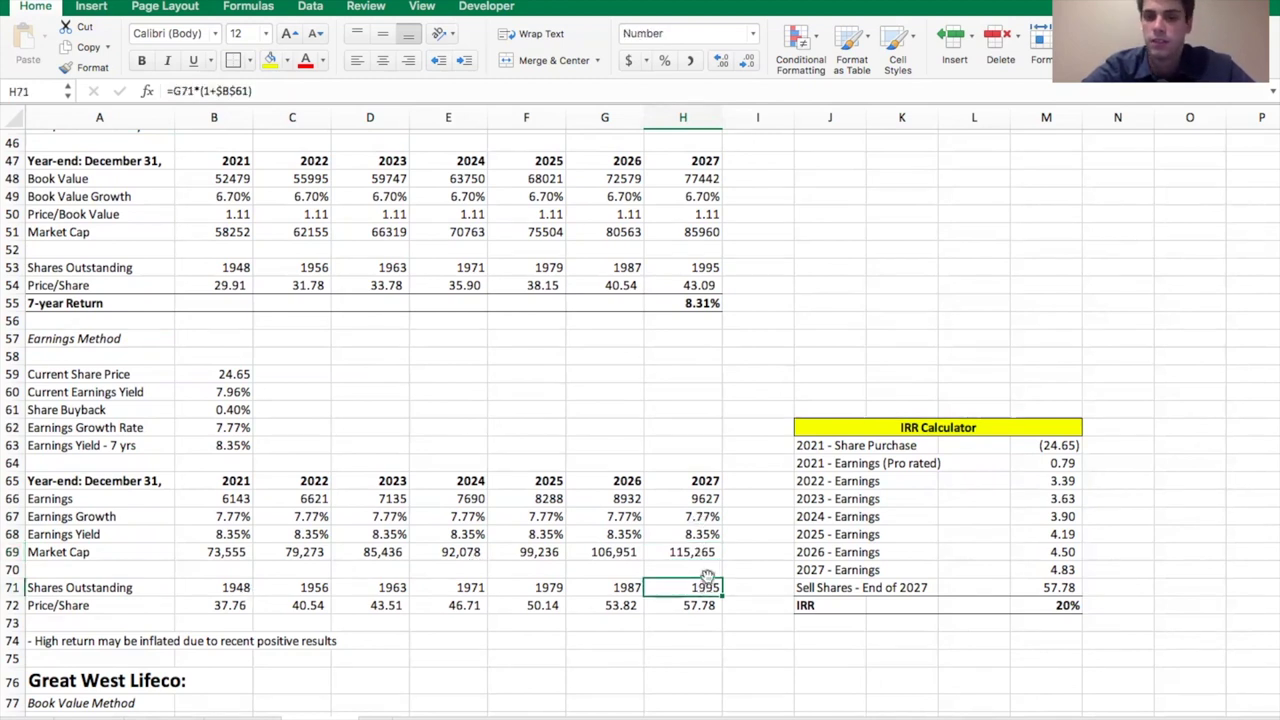
{"action": "left_click", "coordinate": [668, 604]}
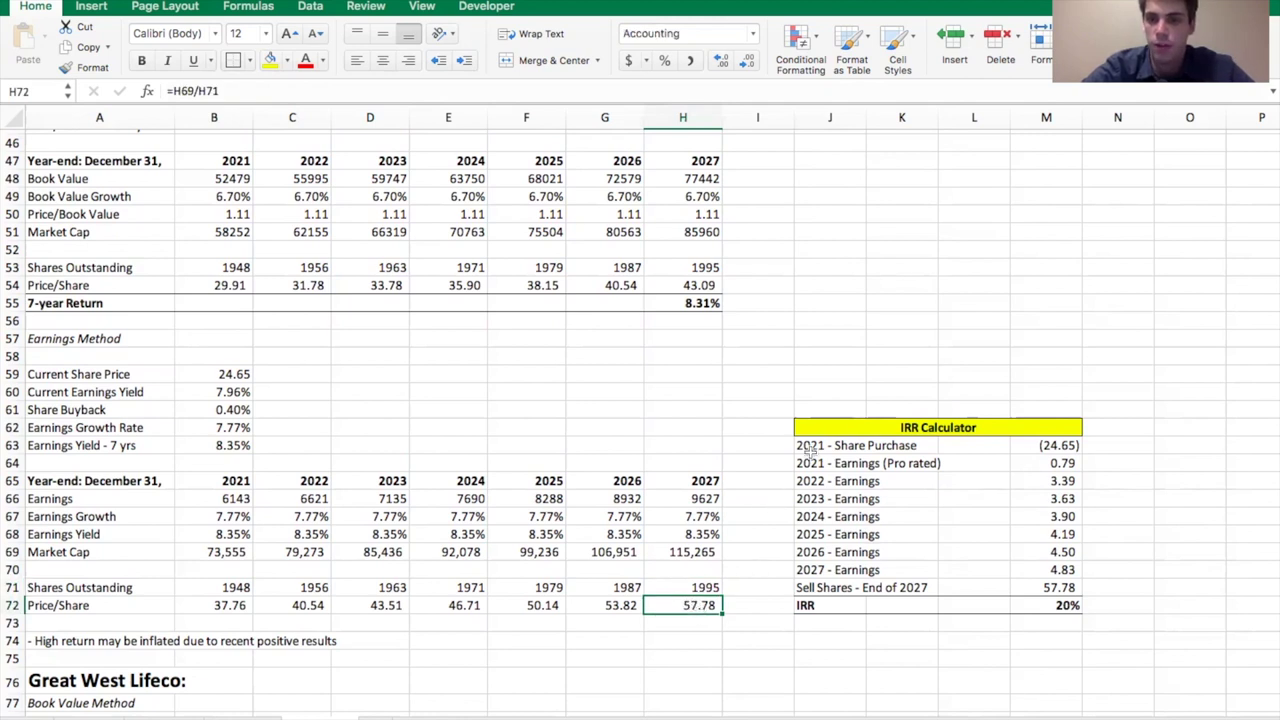
{"action": "left_click", "coordinate": [1052, 613]}
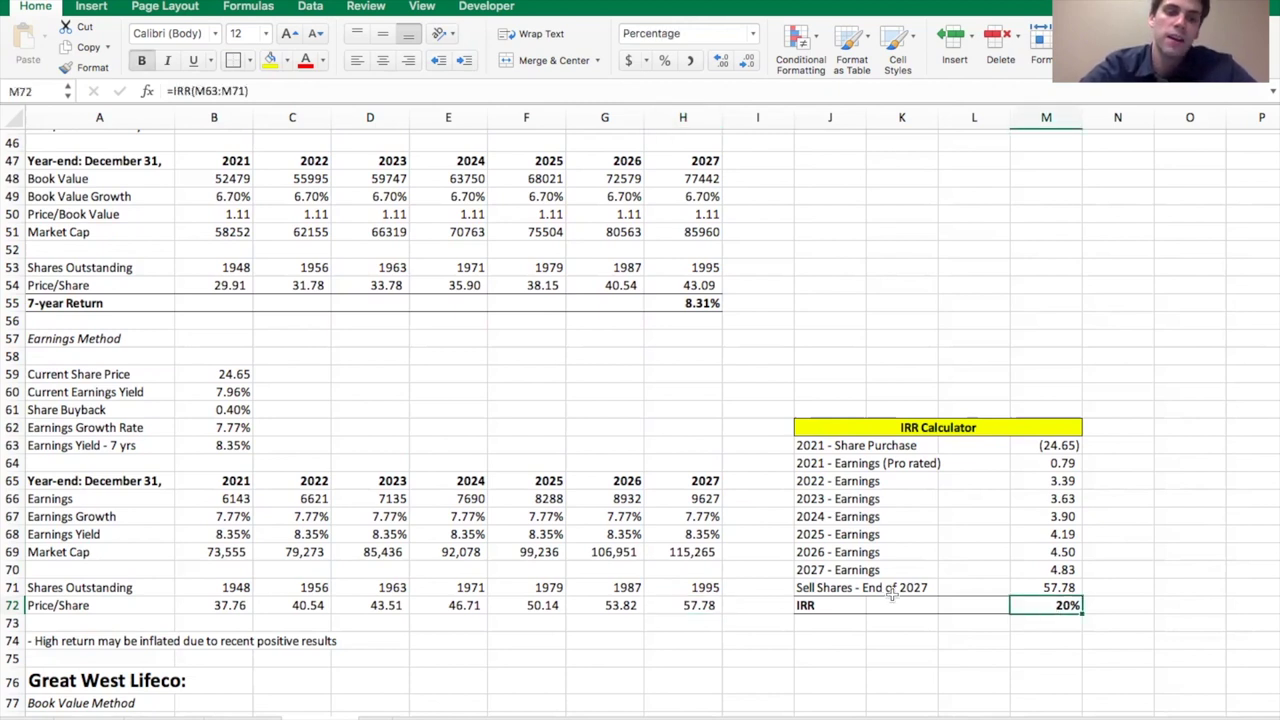
Trace Manulife's 2021 earnings formula to the Financials sheet and review the historical earnings from 2014 onward and their CAGR.
{"action": "left_click", "coordinate": [235, 500]}
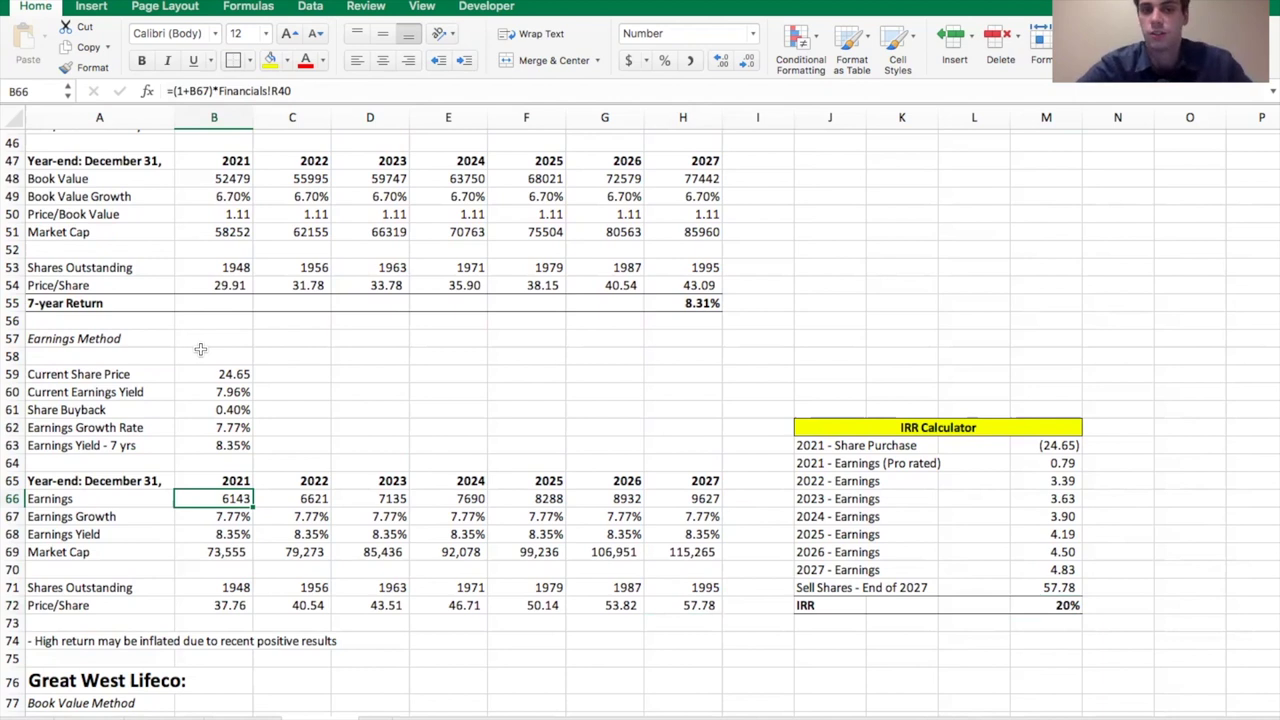
{"action": "left_click", "coordinate": [211, 705]}
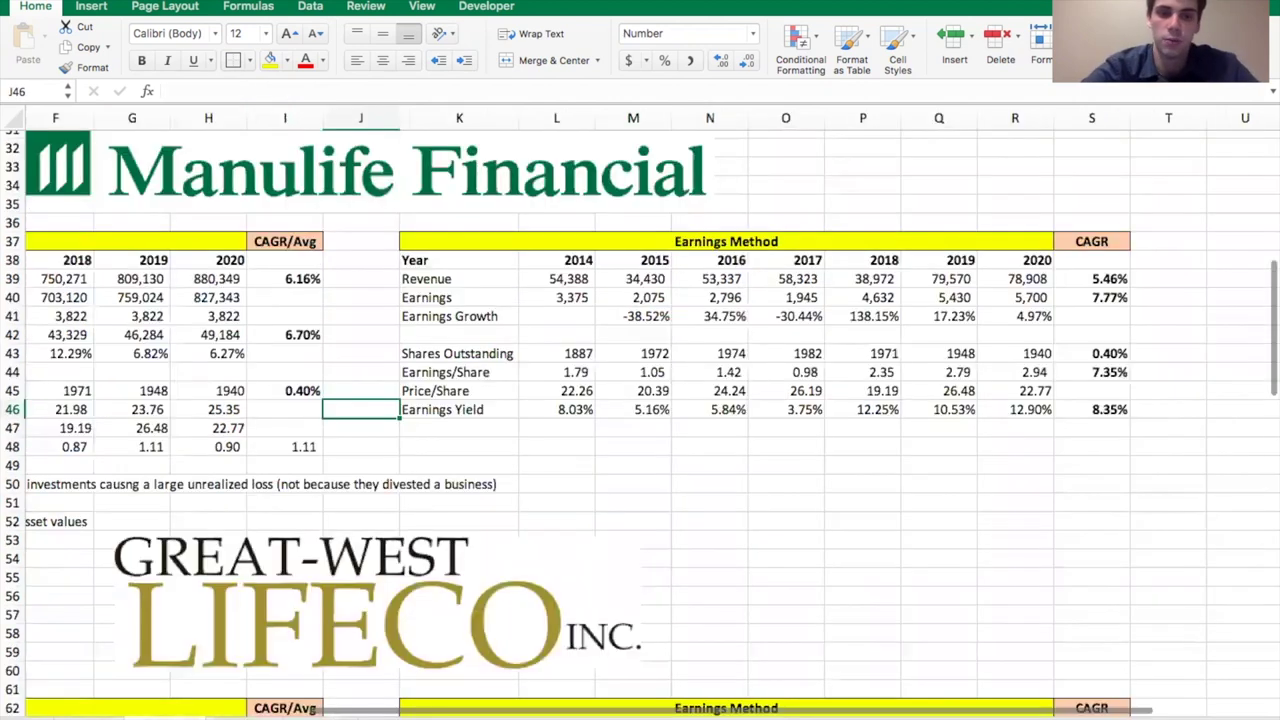
{"action": "scroll", "coordinate": [484, 391], "scroll_direction": "up", "scroll_amount": 3}
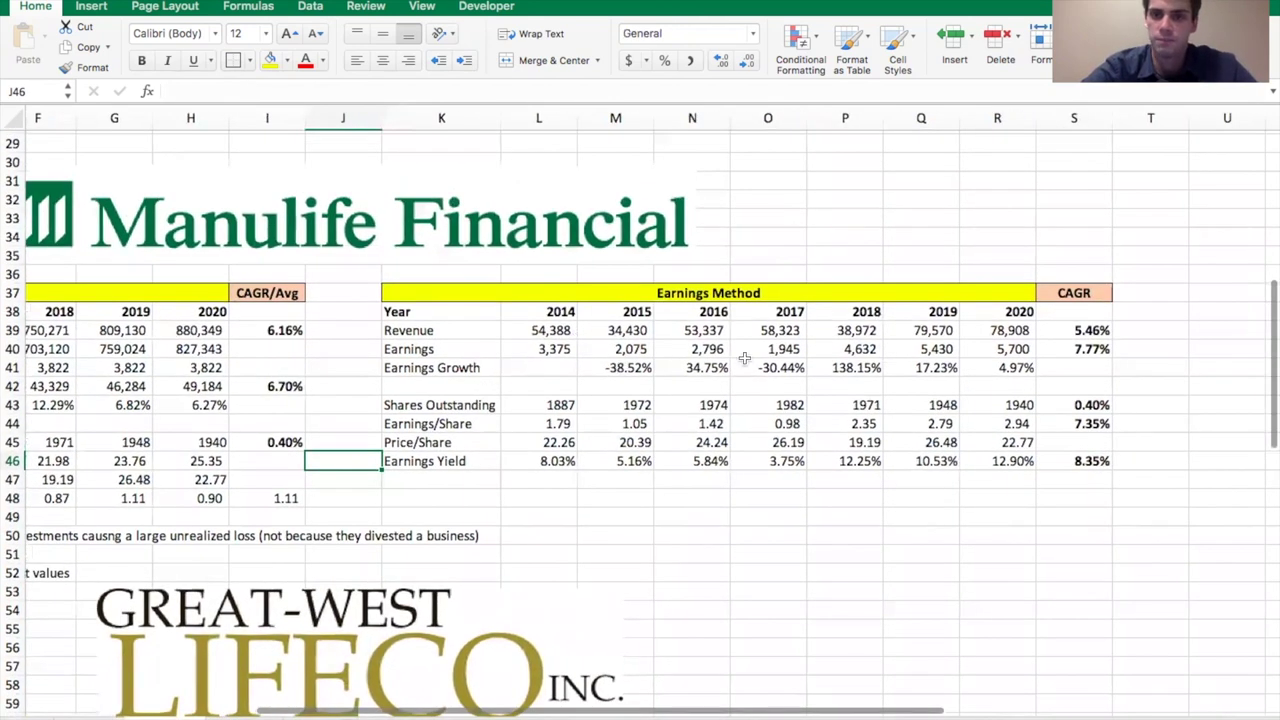
{"action": "left_click", "coordinate": [576, 346]}
{"action": "key", "text": "Right"}
{"action": "key", "text": "Right"}
{"action": "key", "text": "Right"}
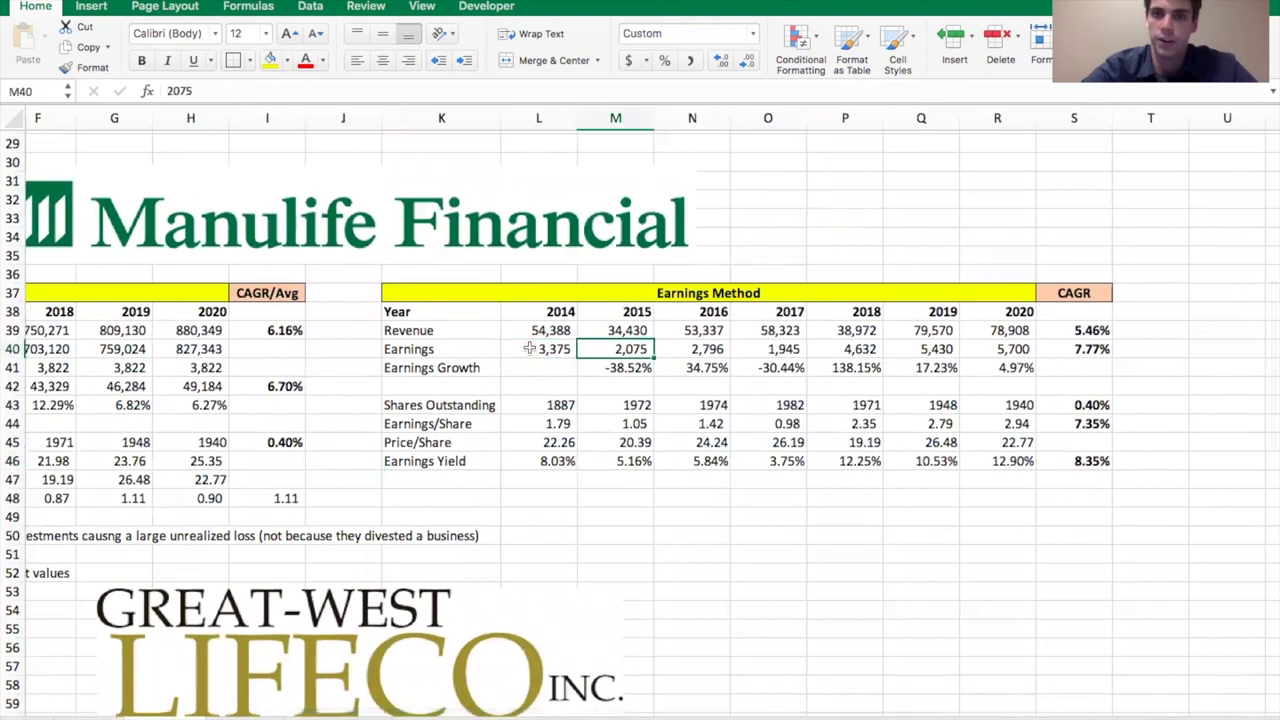
{"action": "key", "text": "Right"}
{"action": "key", "text": "Right"}
{"action": "key", "text": "Right"}
{"action": "key", "text": "Right"}
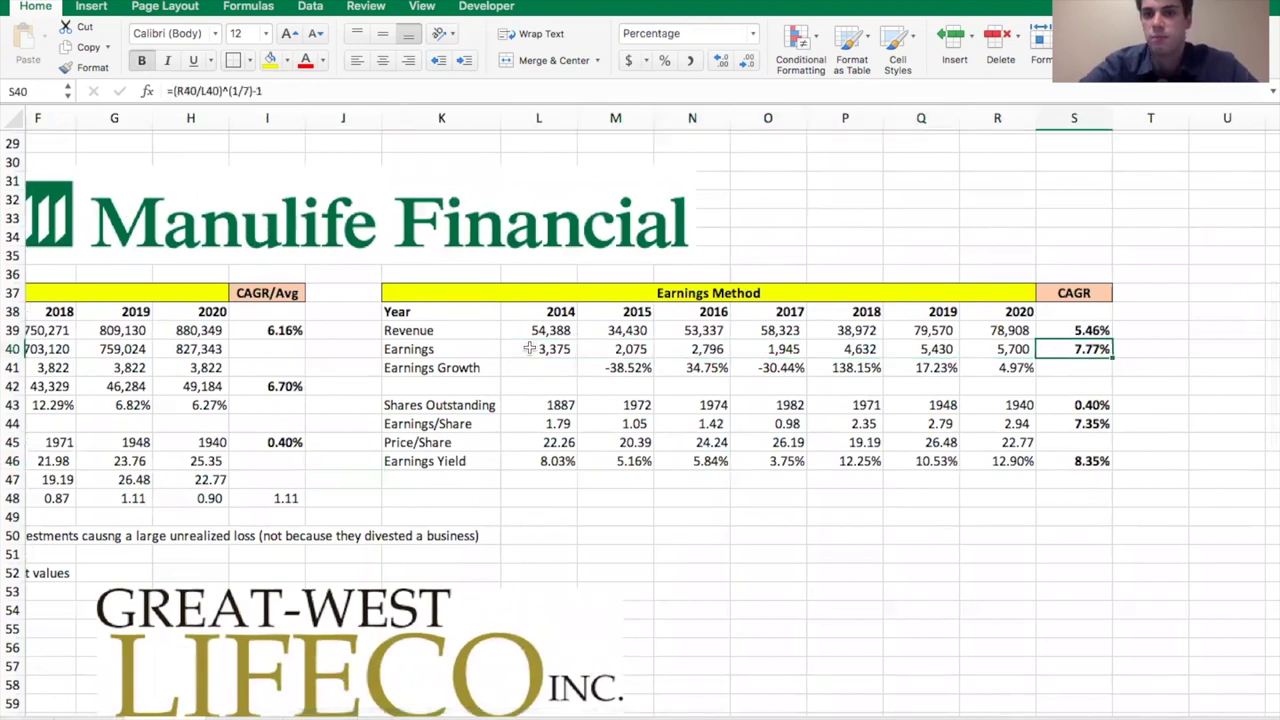
Compare Manulife's 2019 and 2020 historical earnings on the Financials sheet.
{"action": "key", "text": "Left"}
{"action": "key", "text": "Left"}
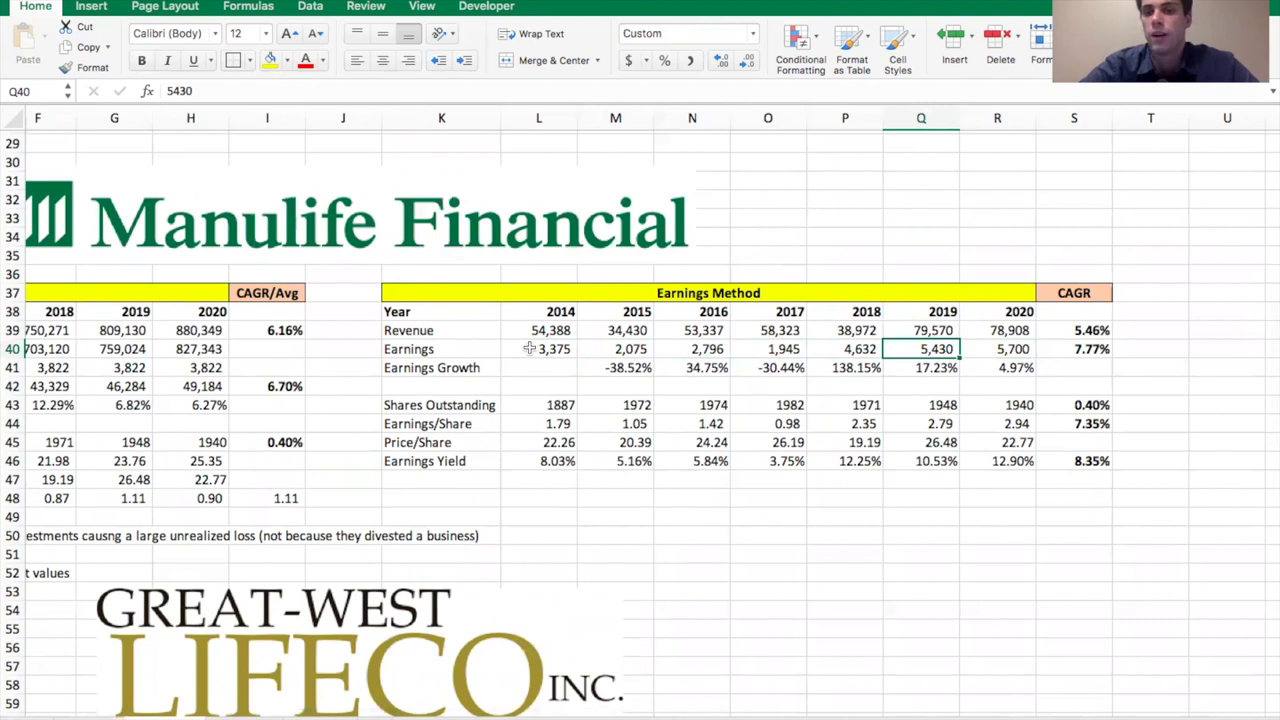
{"action": "key", "text": "Right"}
{"action": "key", "text": "Left"}
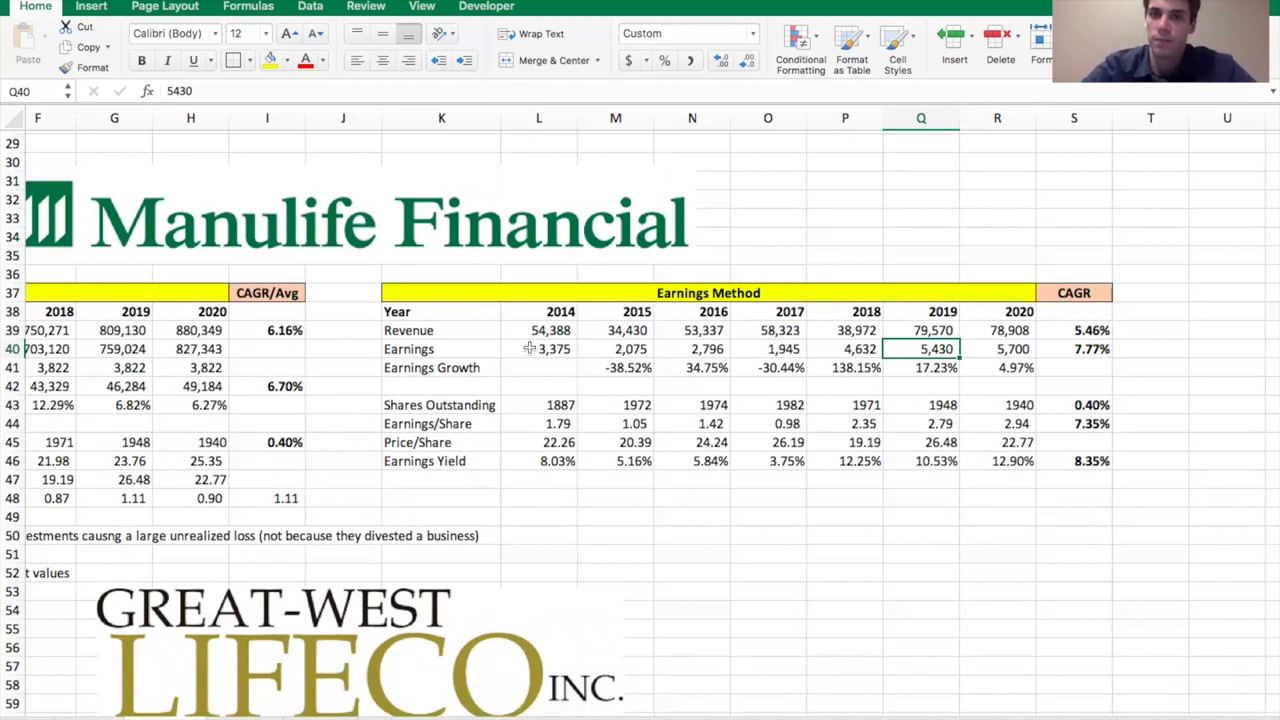
Review Manulife's historical revenue from 2014 to 2016 on the Financials sheet.
{"action": "left_click", "coordinate": [551, 330]}
{"action": "key", "text": "Right"}
{"action": "key", "text": "Right"}
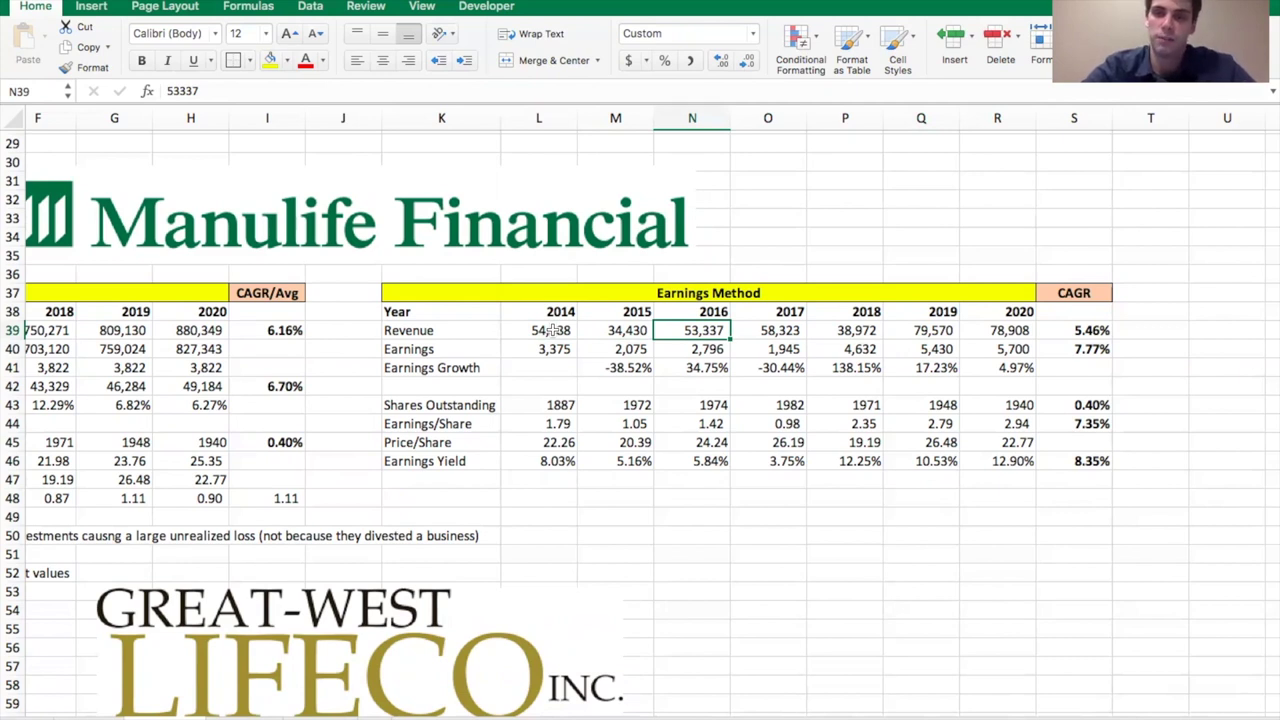
{"action": "scroll", "coordinate": [551, 330], "scroll_direction": "down", "scroll_amount": 10}
{"action": "scroll", "coordinate": [551, 330], "scroll_direction": "left", "scroll_amount": 3}
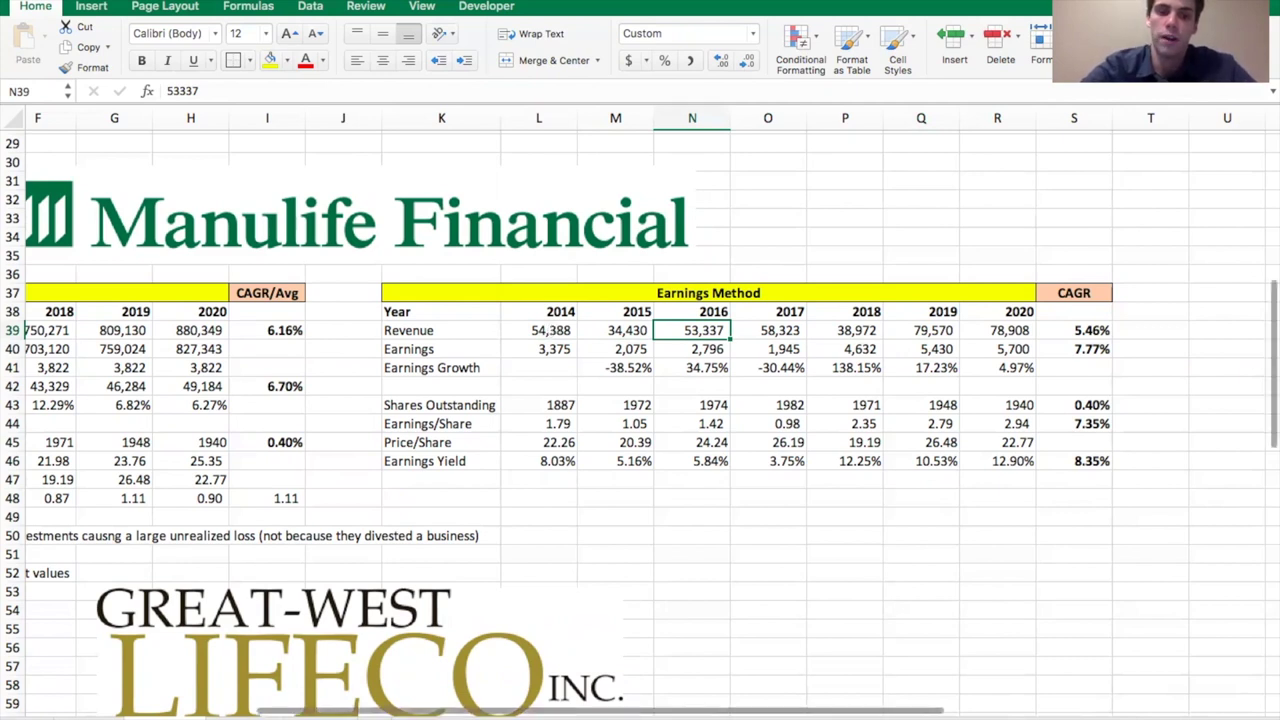
Return to Manulife's Earnings Method projection and recheck its 2021 earnings yield and IRR.
{"action": "left_click", "coordinate": [551, 330]}
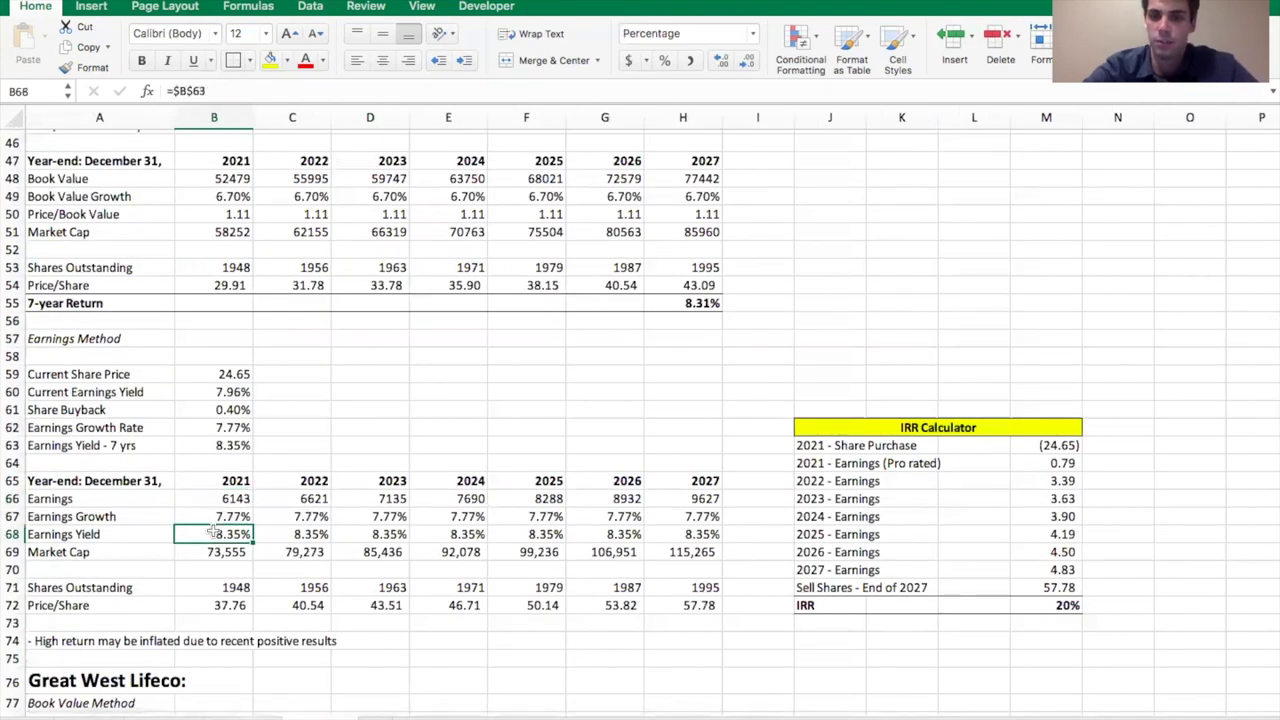
{"action": "left_click", "coordinate": [1062, 600]}
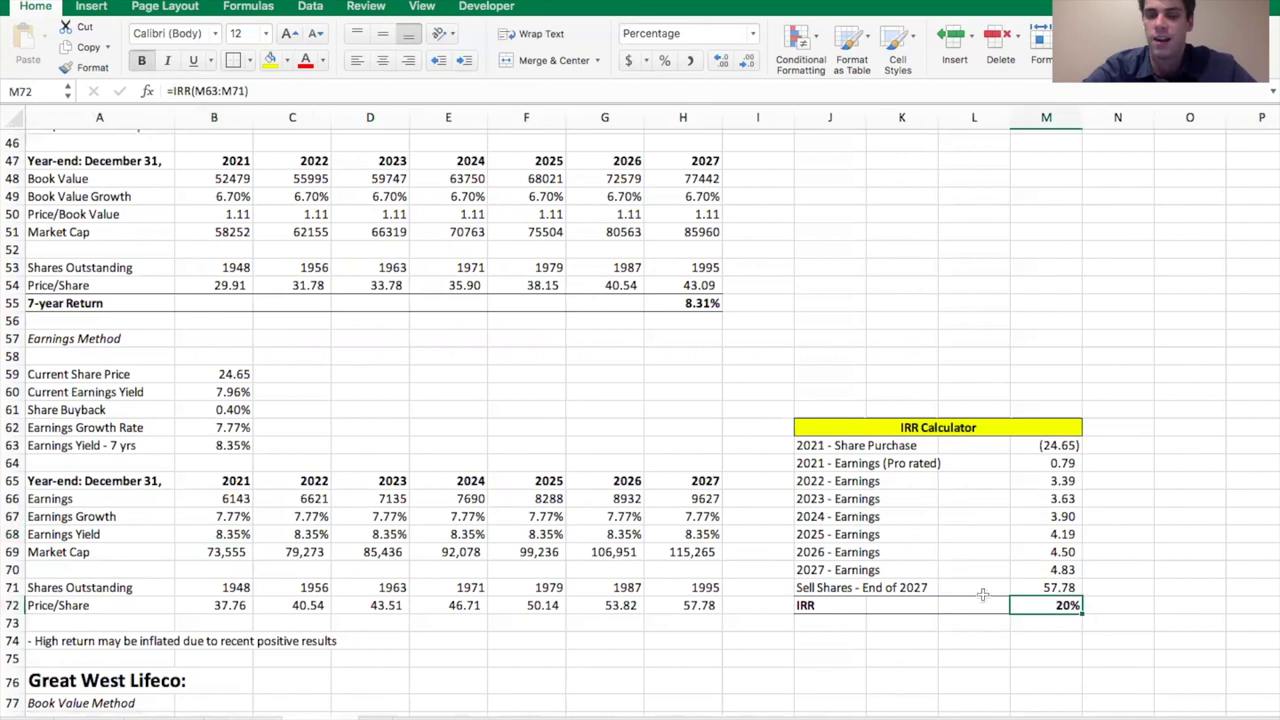
{"action": "scroll", "coordinate": [522, 500], "scroll_direction": "down", "scroll_amount": 3}
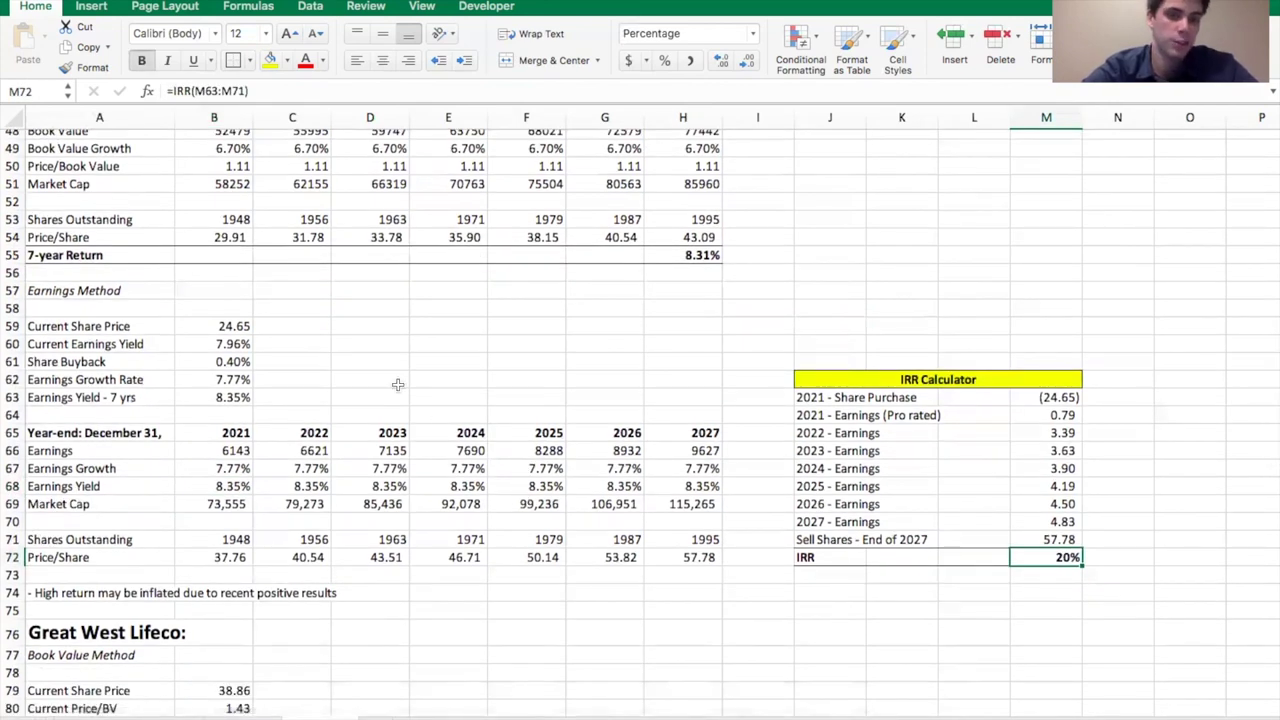
{"action": "scroll", "coordinate": [286, 305], "scroll_direction": "up", "scroll_amount": 2}
Go to Great West Lifeco's Book Value Method section and check its current share price.
{"action": "scroll", "coordinate": [286, 305], "scroll_direction": "down", "scroll_amount": 4}
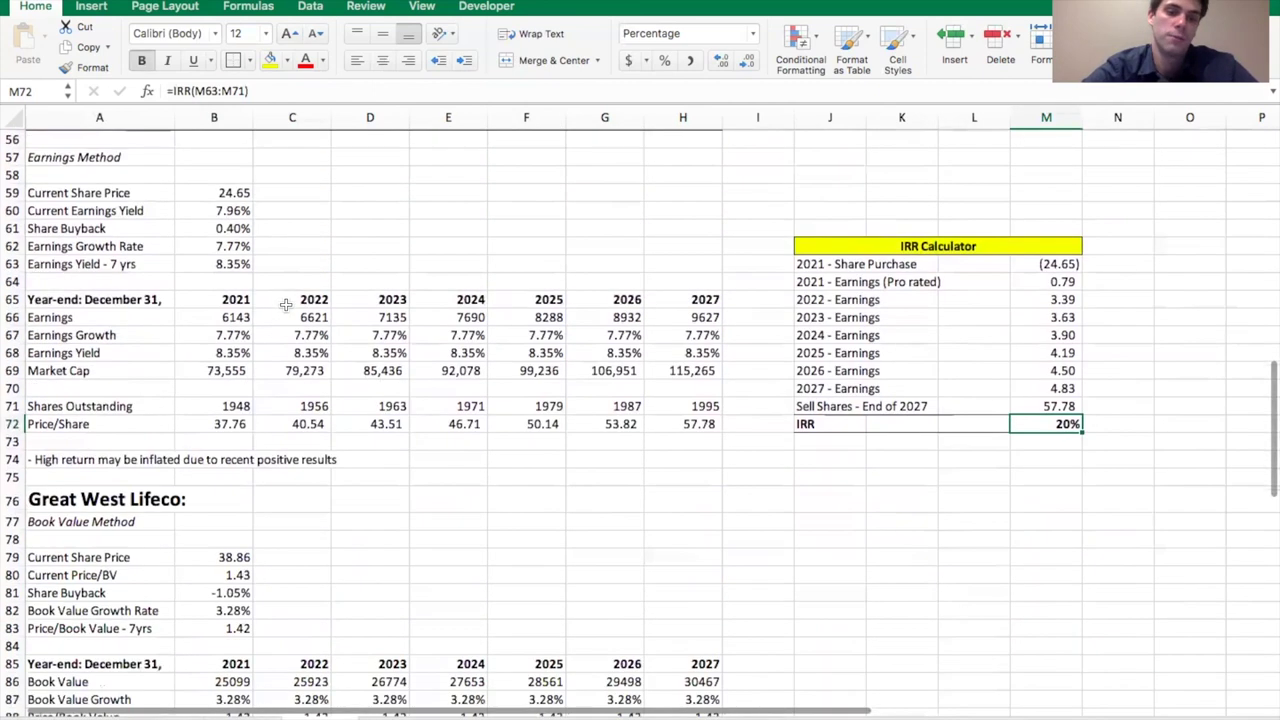
{"action": "scroll", "coordinate": [318, 386], "scroll_direction": "down", "scroll_amount": 5}
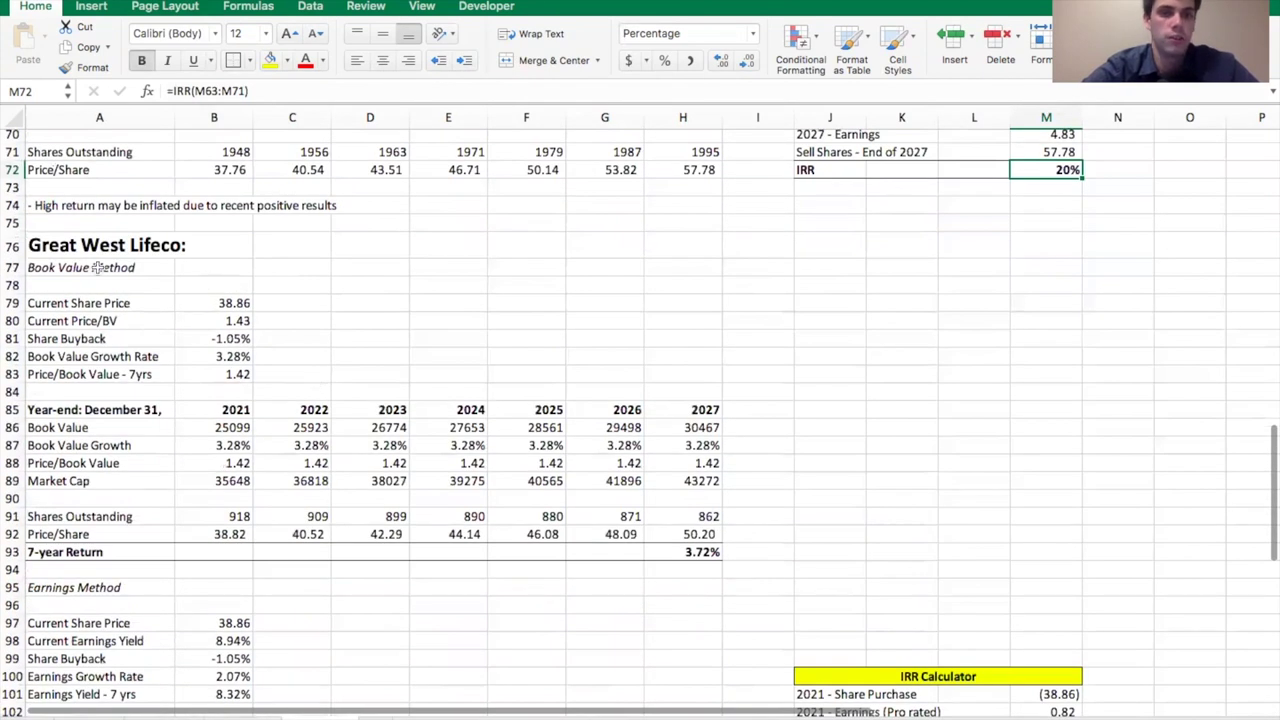
{"action": "left_click", "coordinate": [74, 249]}
{"action": "left_click", "coordinate": [238, 303]}
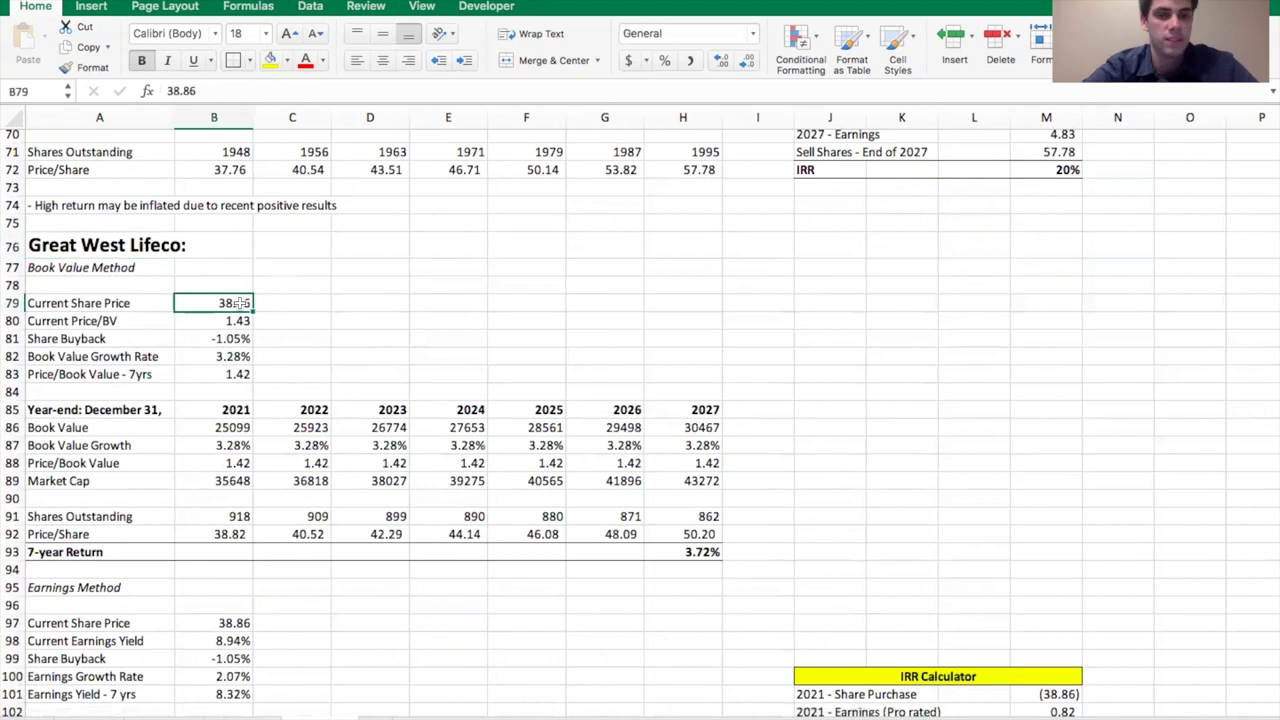
{"action": "scroll", "coordinate": [351, 384], "scroll_direction": "down", "scroll_amount": 1}
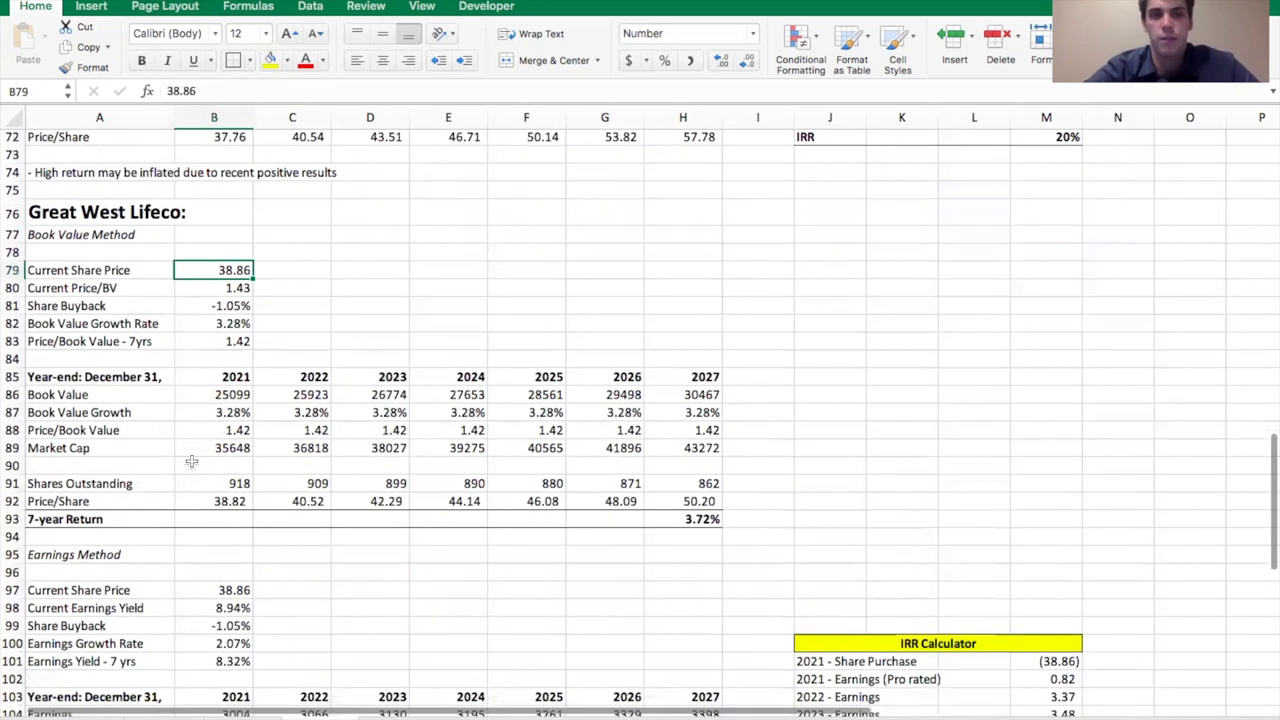
Review Great West Lifeco's 7-year return under the Book Value Method, along with its price/book multiples and book value growth rate.
{"action": "left_click", "coordinate": [54, 519]}
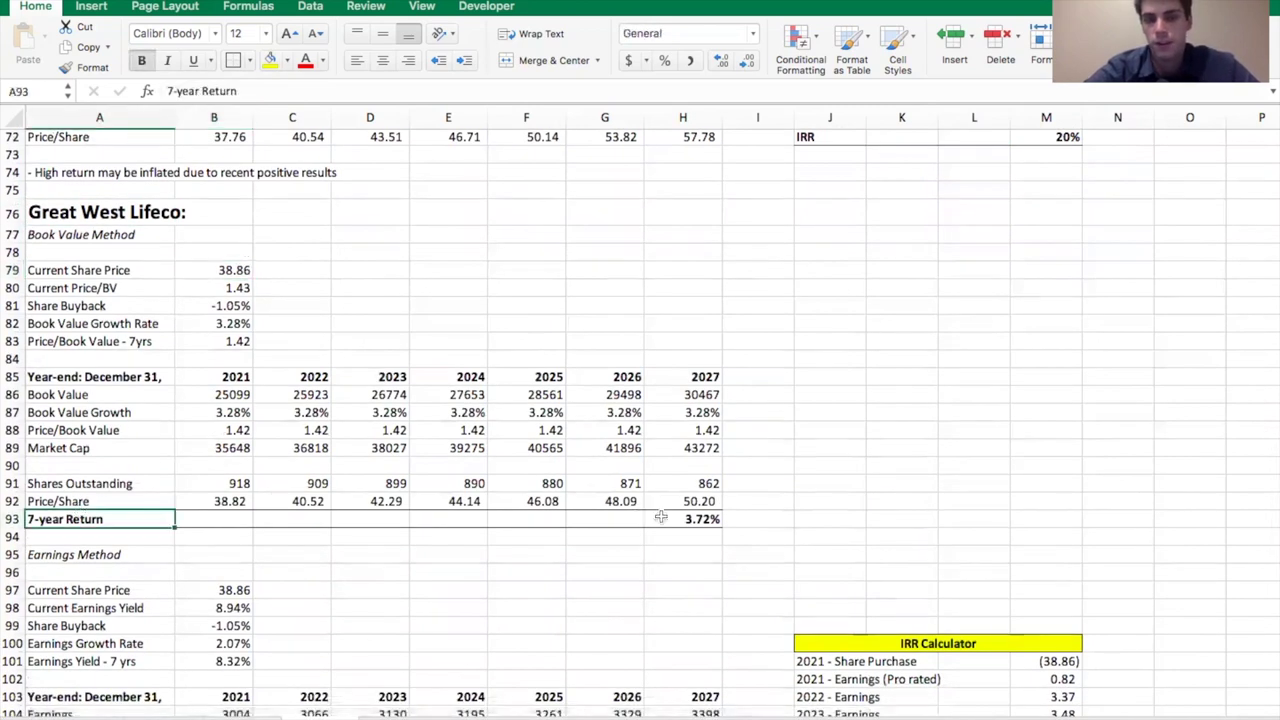
{"action": "left_click", "coordinate": [706, 519]}
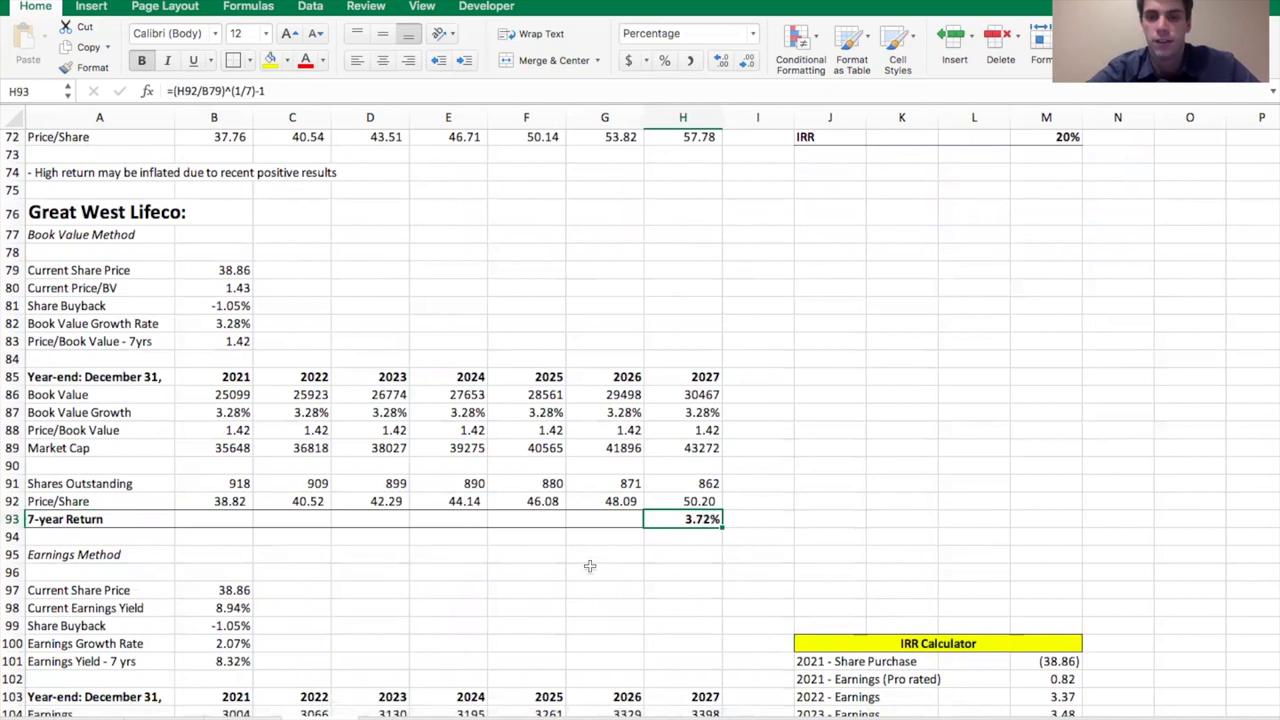
{"action": "scroll", "coordinate": [590, 566], "scroll_direction": "down", "scroll_amount": 1}
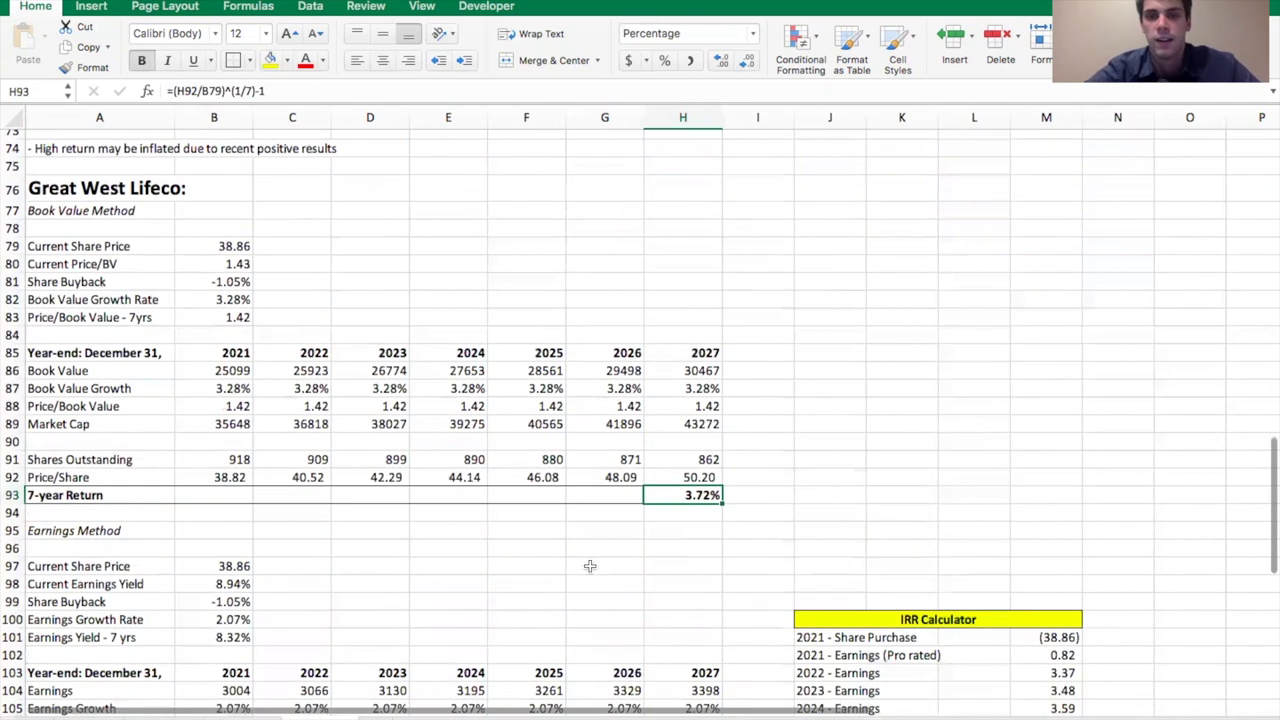
{"action": "left_click", "coordinate": [219, 264]}
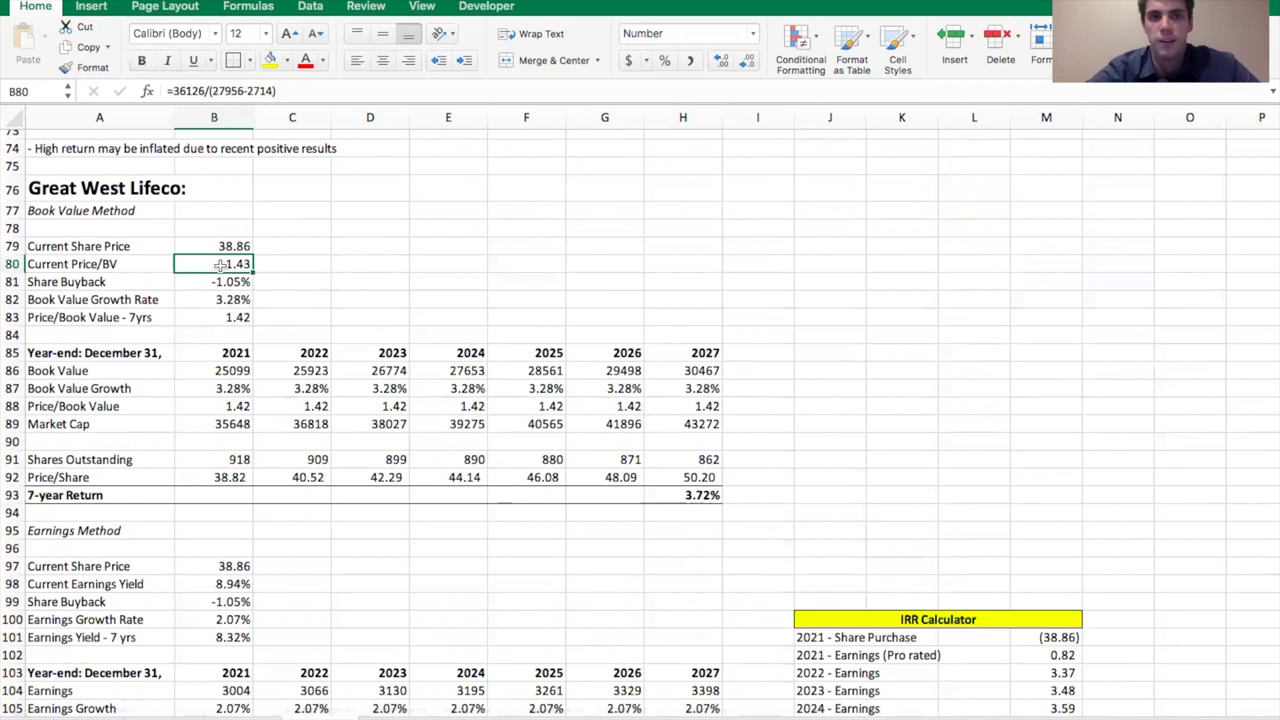
{"action": "left_click", "coordinate": [236, 313]}
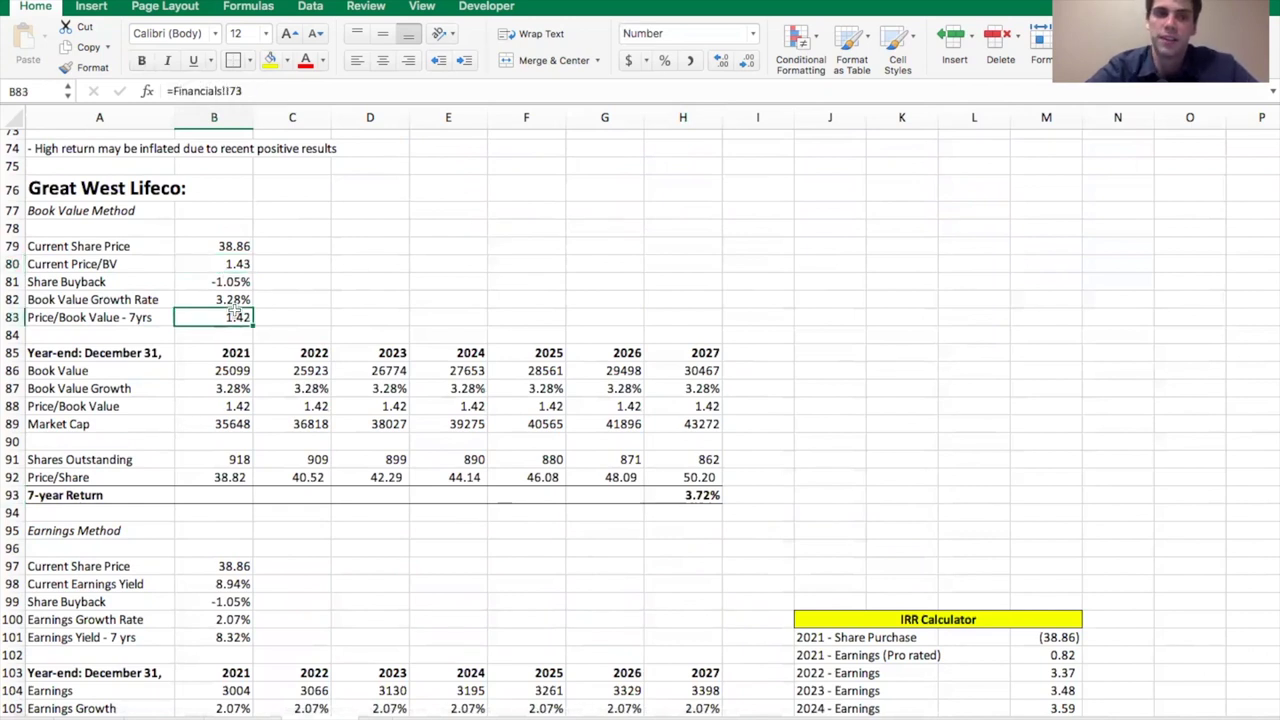
{"action": "left_click", "coordinate": [232, 300]}
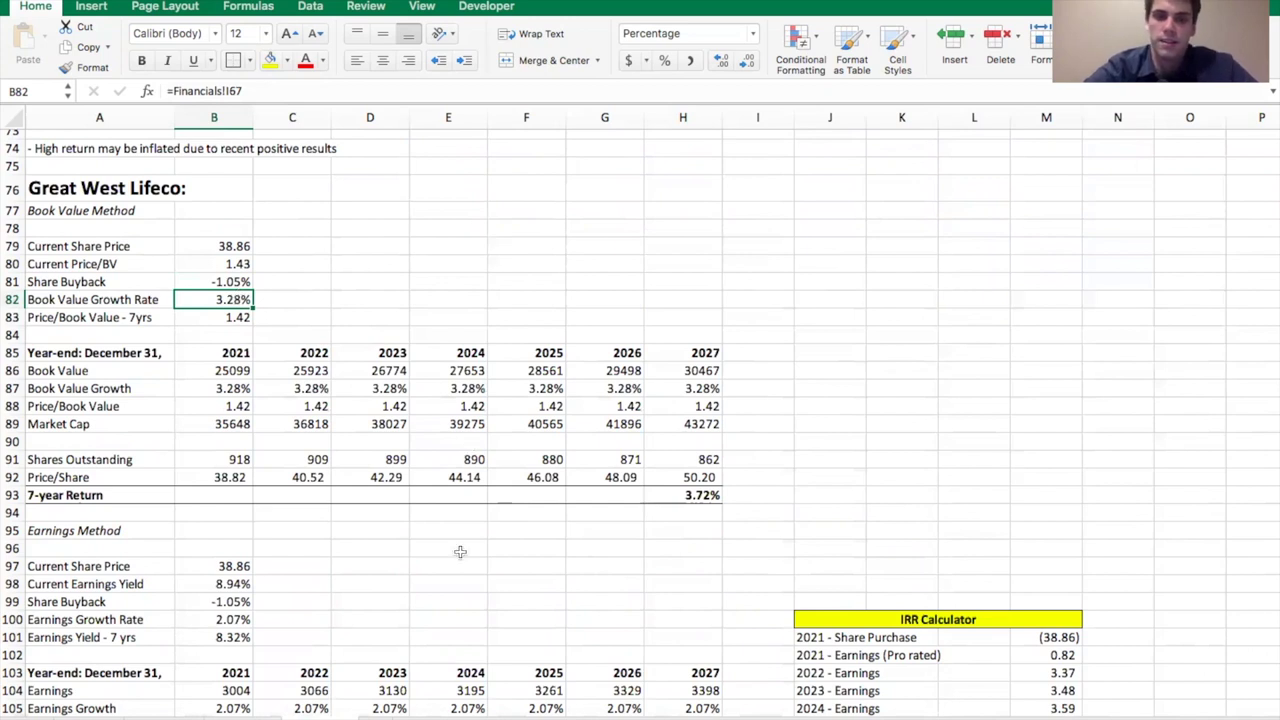
Examine Great West Lifeco's Earnings Method assumptions, checking the 2021 earnings formula and the earnings growth rate.
{"action": "scroll", "coordinate": [458, 551], "scroll_direction": "down", "scroll_amount": 4}
{"action": "scroll", "coordinate": [460, 550], "scroll_direction": "up", "scroll_amount": 1}
{"action": "left_click", "coordinate": [240, 348]}
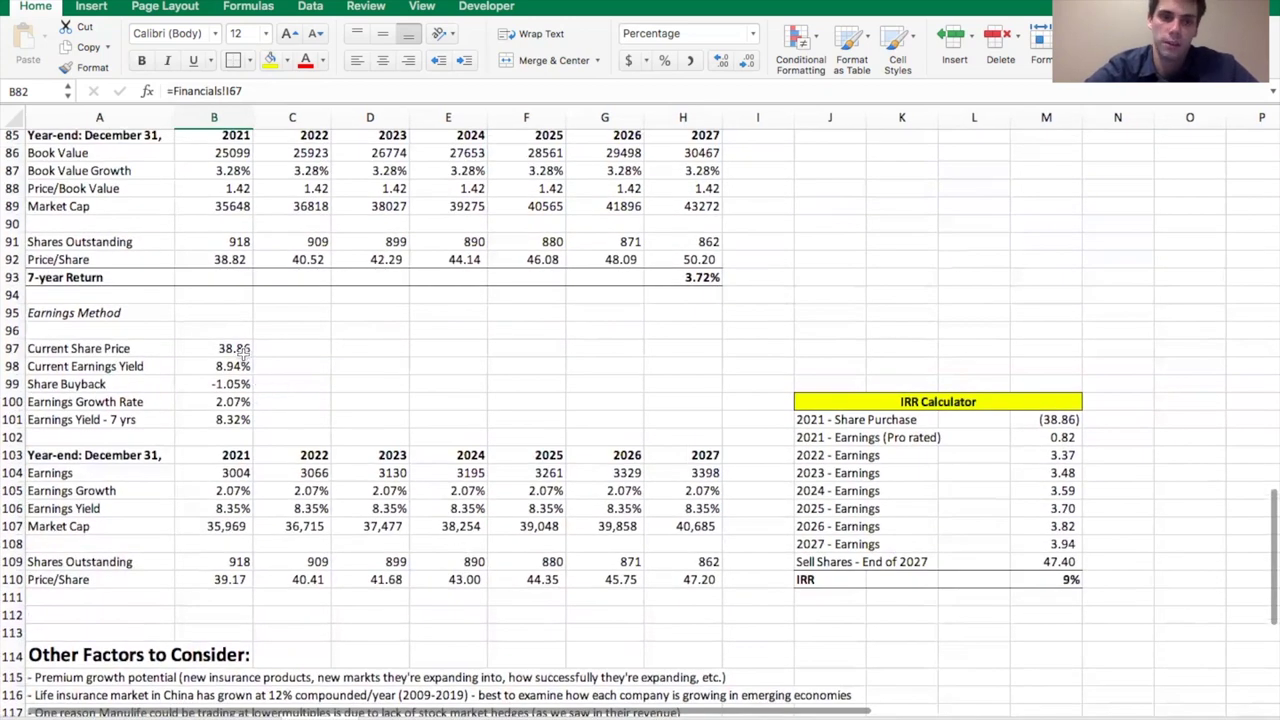
{"action": "left_click", "coordinate": [227, 475]}
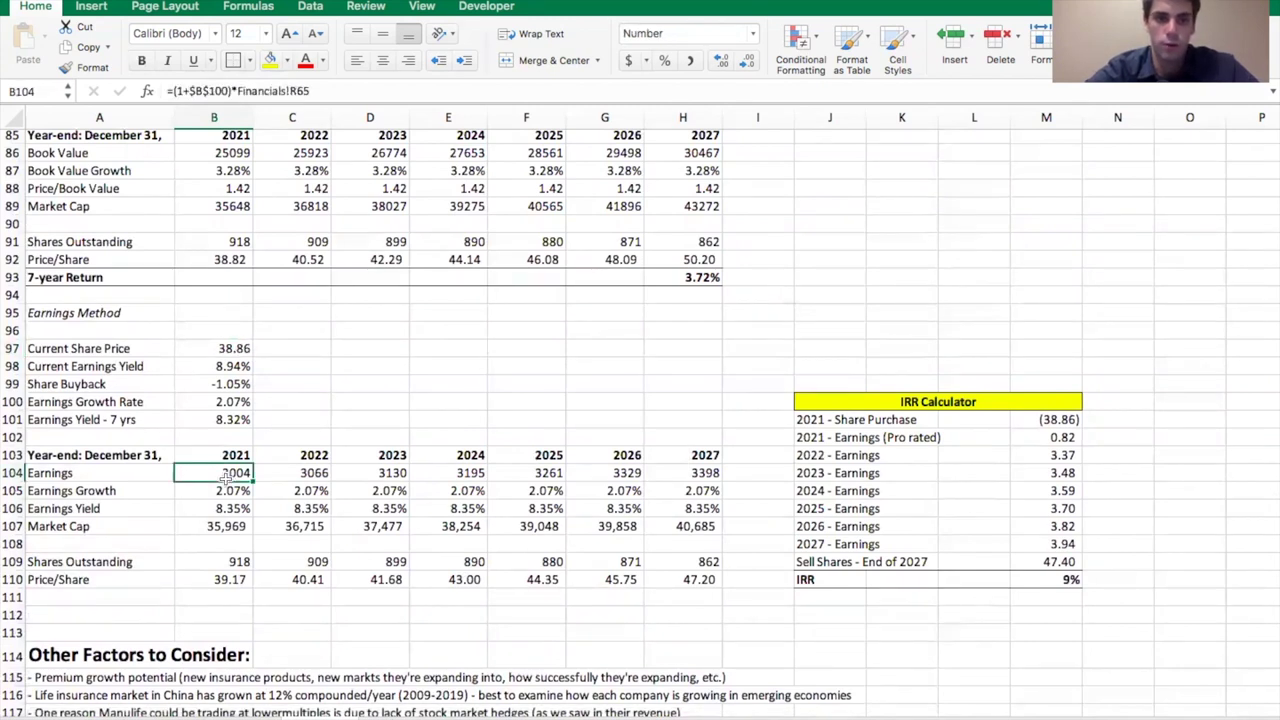
{"action": "left_click", "coordinate": [228, 401]}
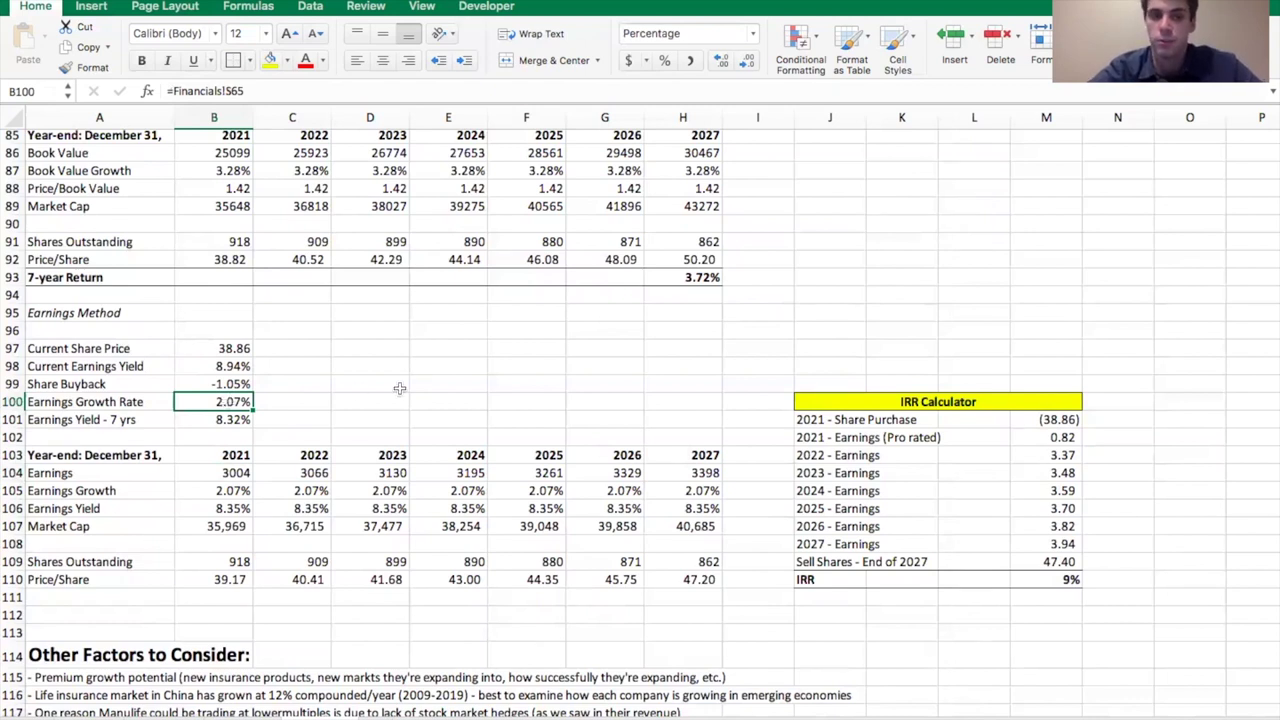
Trace Great West Lifeco's projected earnings yield and its market cap from 2021 through 2027 in the Earnings Method table.
{"action": "left_click", "coordinate": [233, 506]}
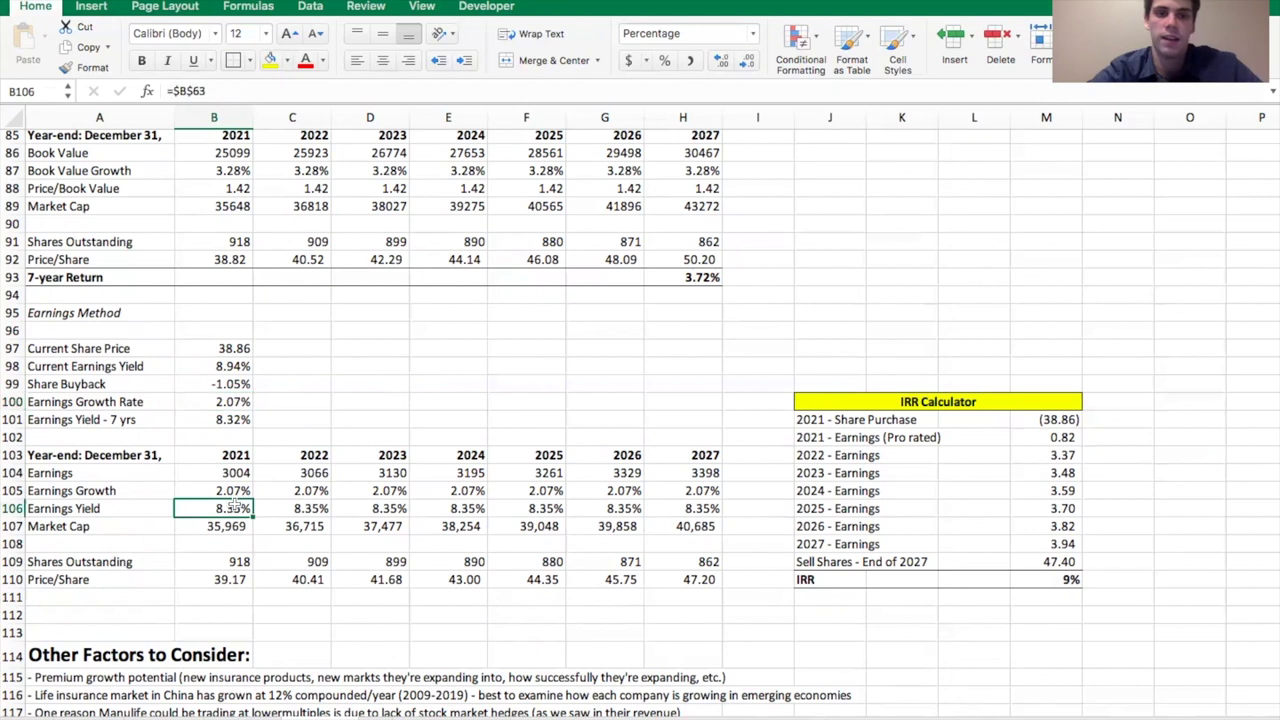
{"action": "key", "text": "Right"}
{"action": "key", "text": "Right"}
{"action": "key", "text": "Right"}
{"action": "key", "text": "Right"}
{"action": "left_click", "coordinate": [208, 530]}
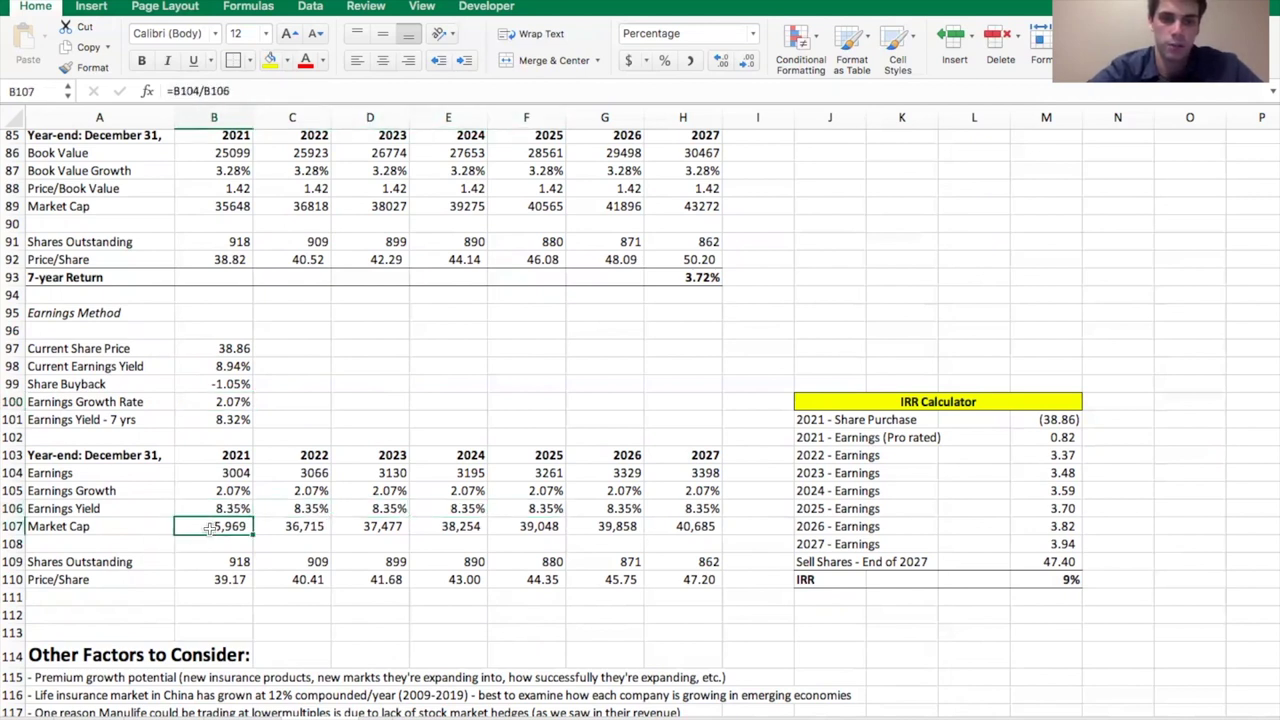
{"action": "key", "text": "Right"}
{"action": "key", "text": "Right"}
{"action": "key", "text": "Right"}
{"action": "key", "text": "Right"}
{"action": "key", "text": "Right"}
{"action": "key", "text": "Right"}
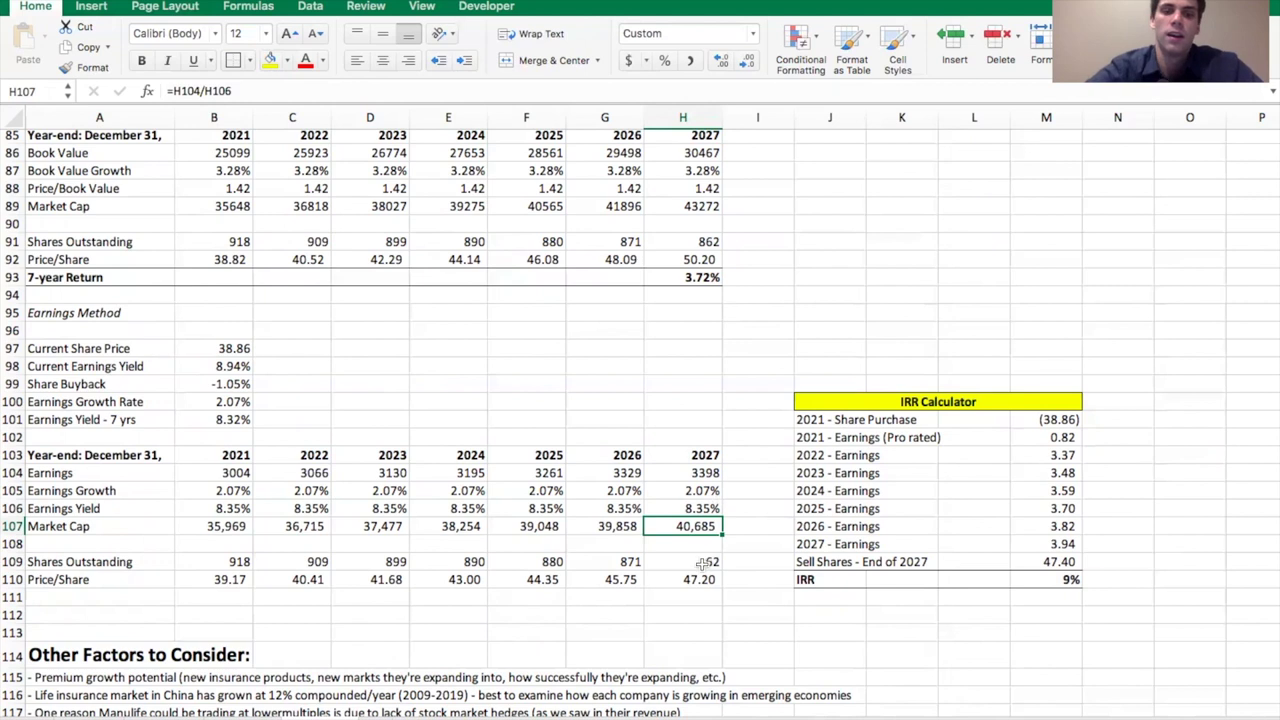
Check Great West Lifeco's shares outstanding, 2027 price per share, pro-rated 2021 earnings and IRR under the Earnings Method.
{"action": "left_click", "coordinate": [704, 562]}
{"action": "left_click", "coordinate": [226, 561]}
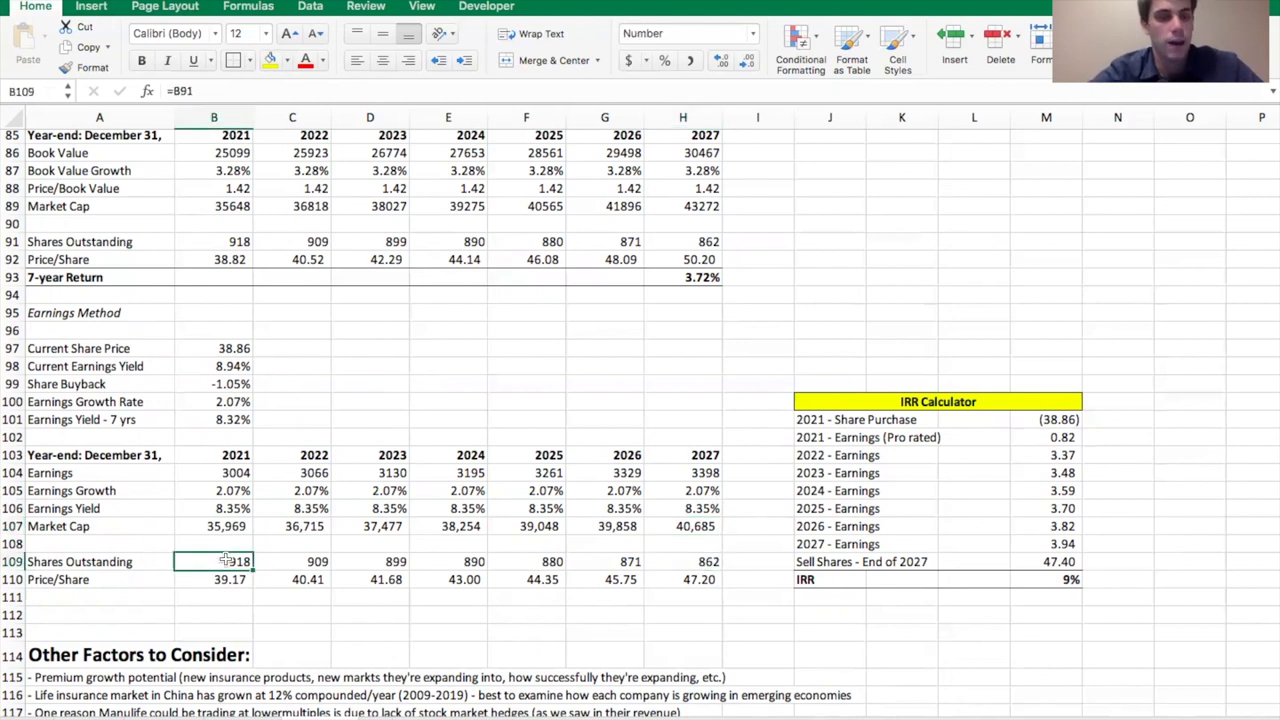
{"action": "left_click", "coordinate": [705, 579]}
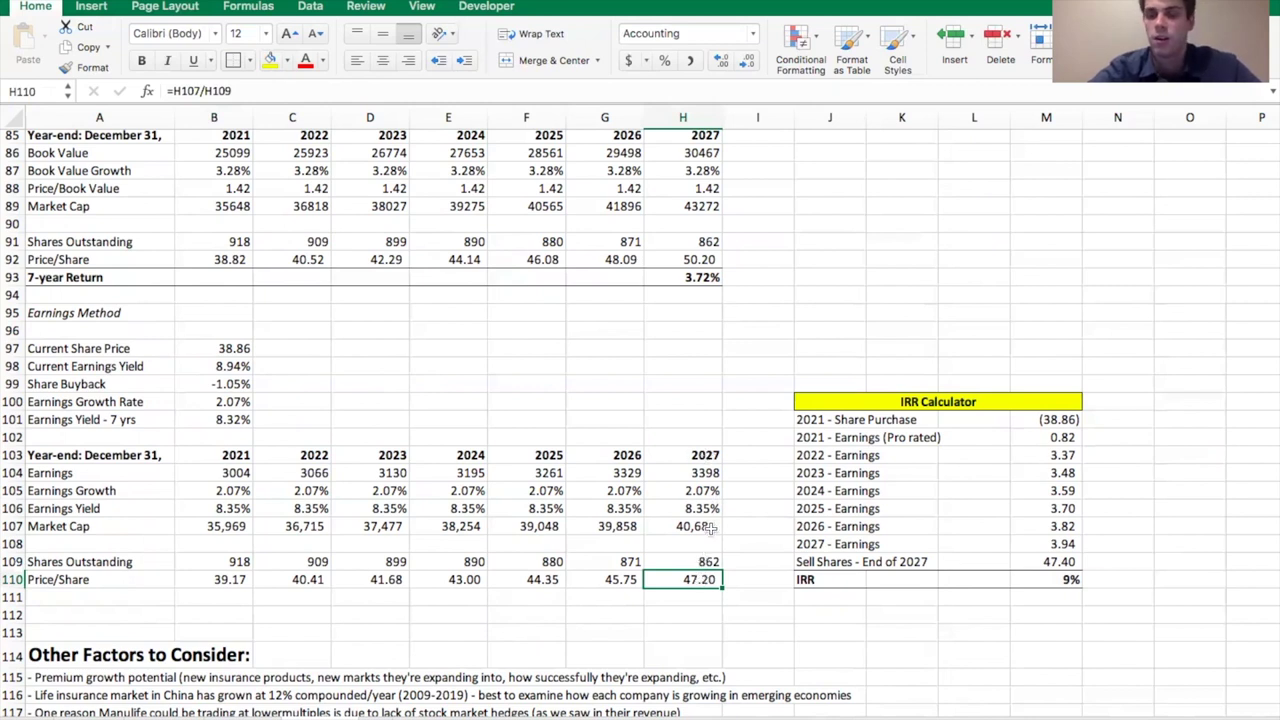
{"action": "left_click", "coordinate": [845, 437]}
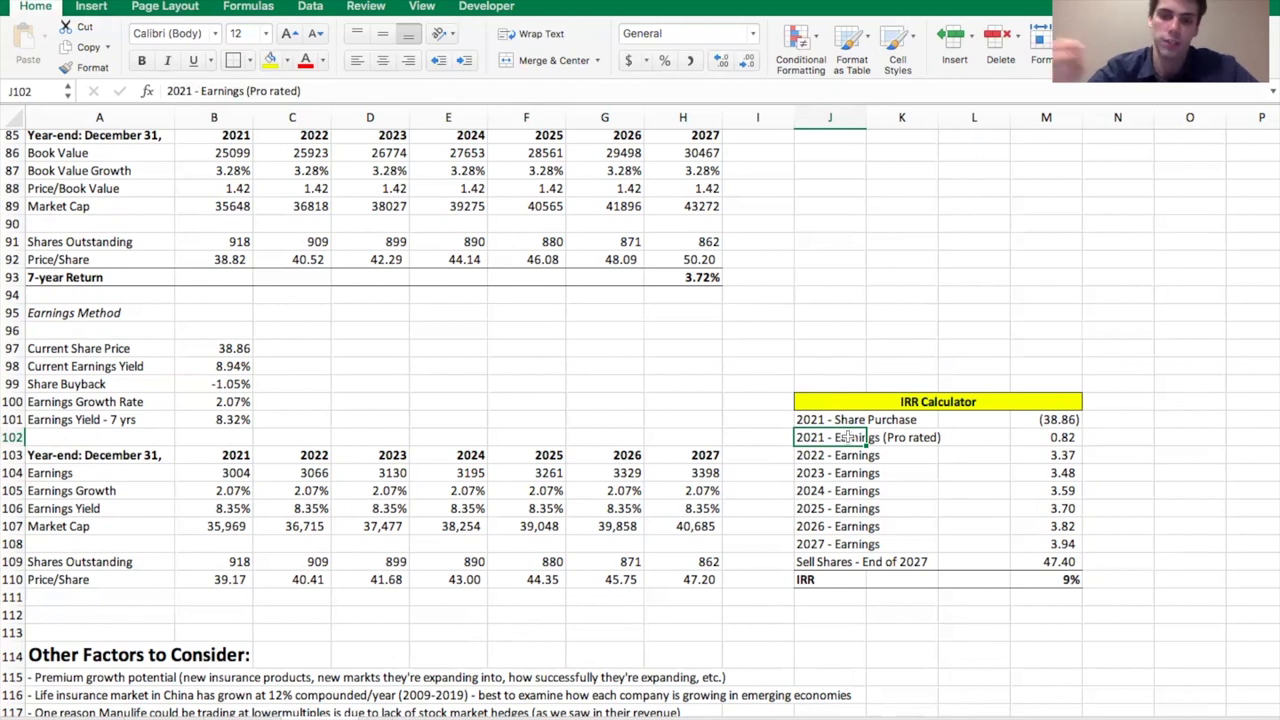
{"action": "left_click", "coordinate": [1068, 579]}
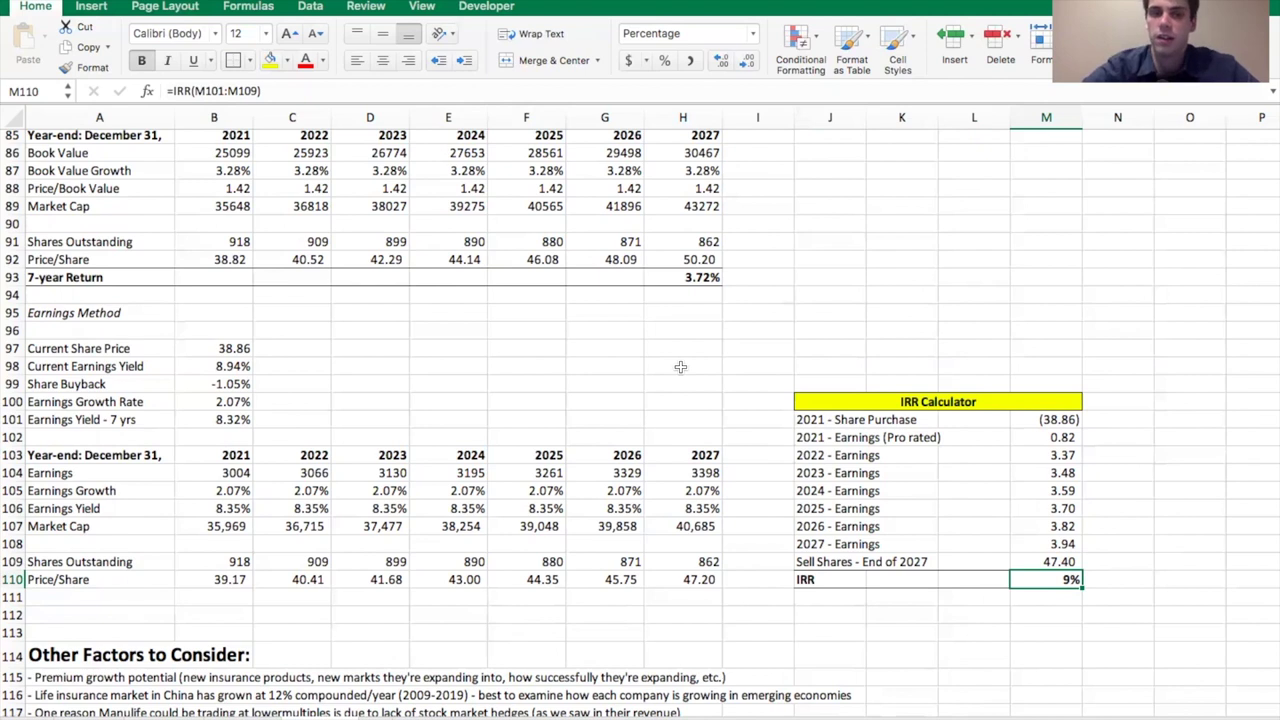
Compare Manulife's Earnings Method IRR and 2021 earnings with Great West Lifeco's section, then look back over Manulife's valuation.
{"action": "scroll", "coordinate": [376, 367], "scroll_direction": "up", "scroll_amount": 1}
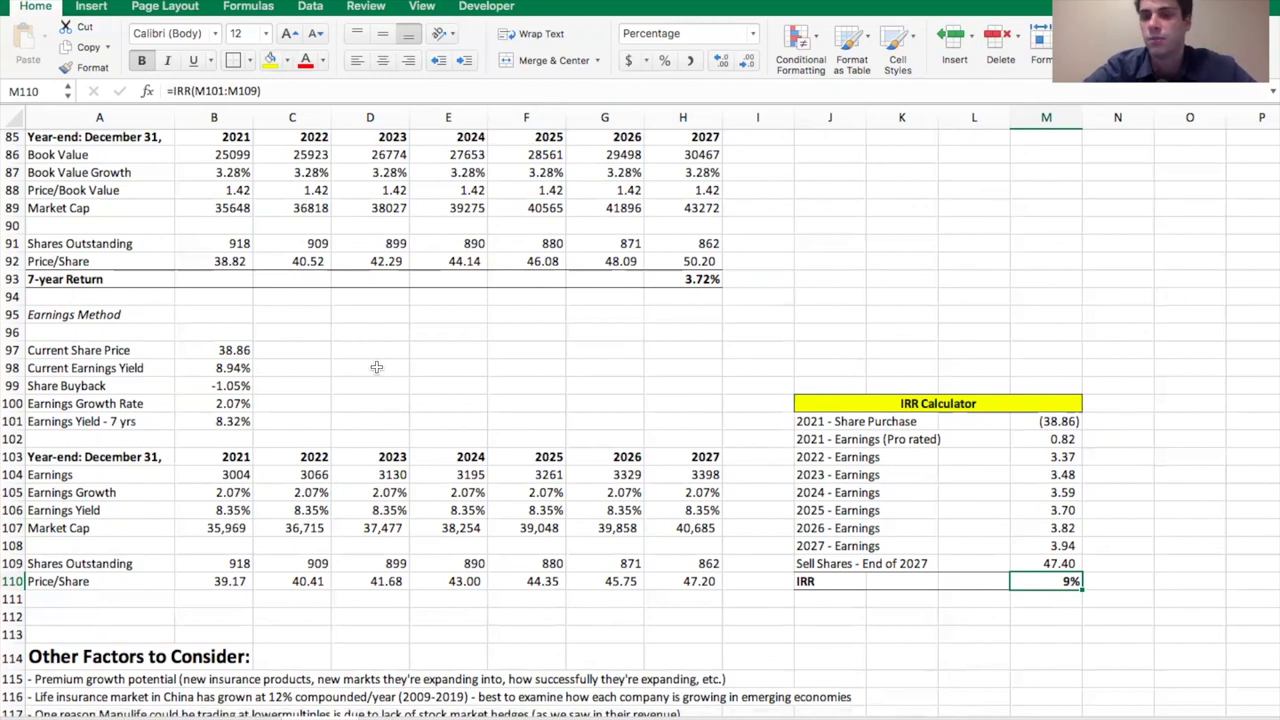
{"action": "scroll", "coordinate": [657, 310], "scroll_direction": "up", "scroll_amount": 9}
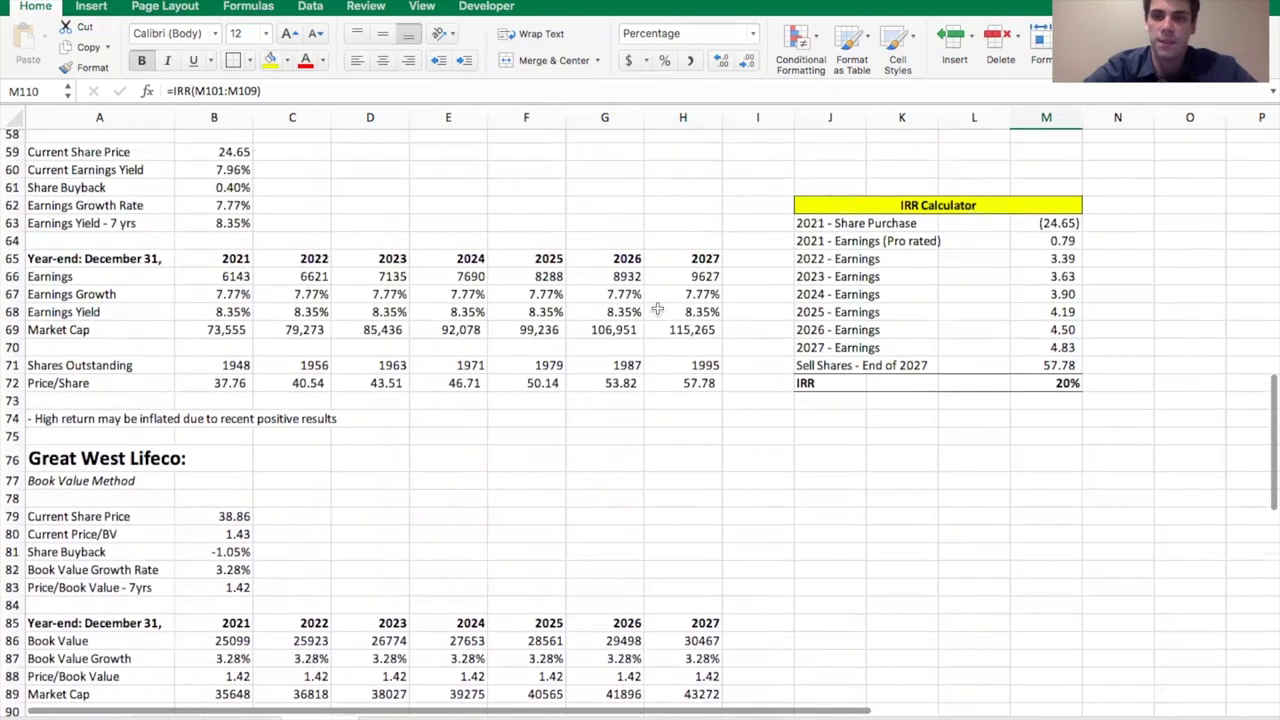
{"action": "scroll", "coordinate": [657, 310], "scroll_direction": "up", "scroll_amount": 2}
{"action": "left_click", "coordinate": [1068, 476]}
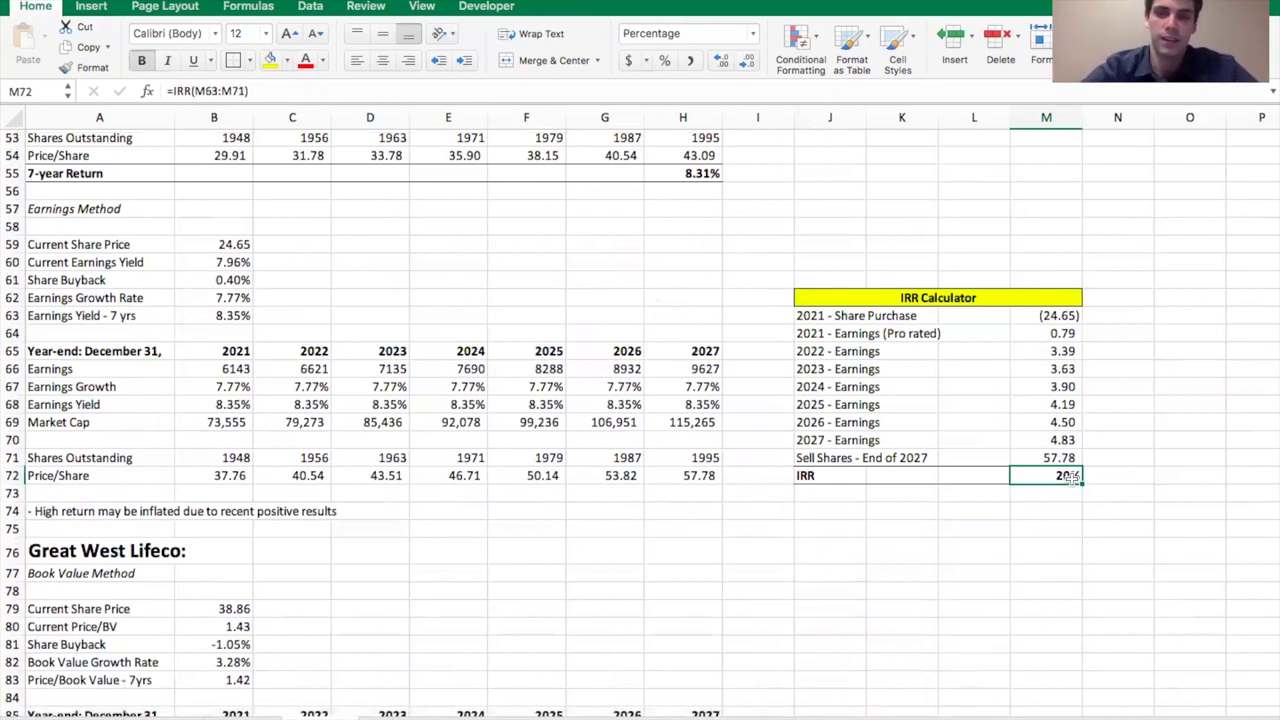
{"action": "left_click", "coordinate": [228, 369]}
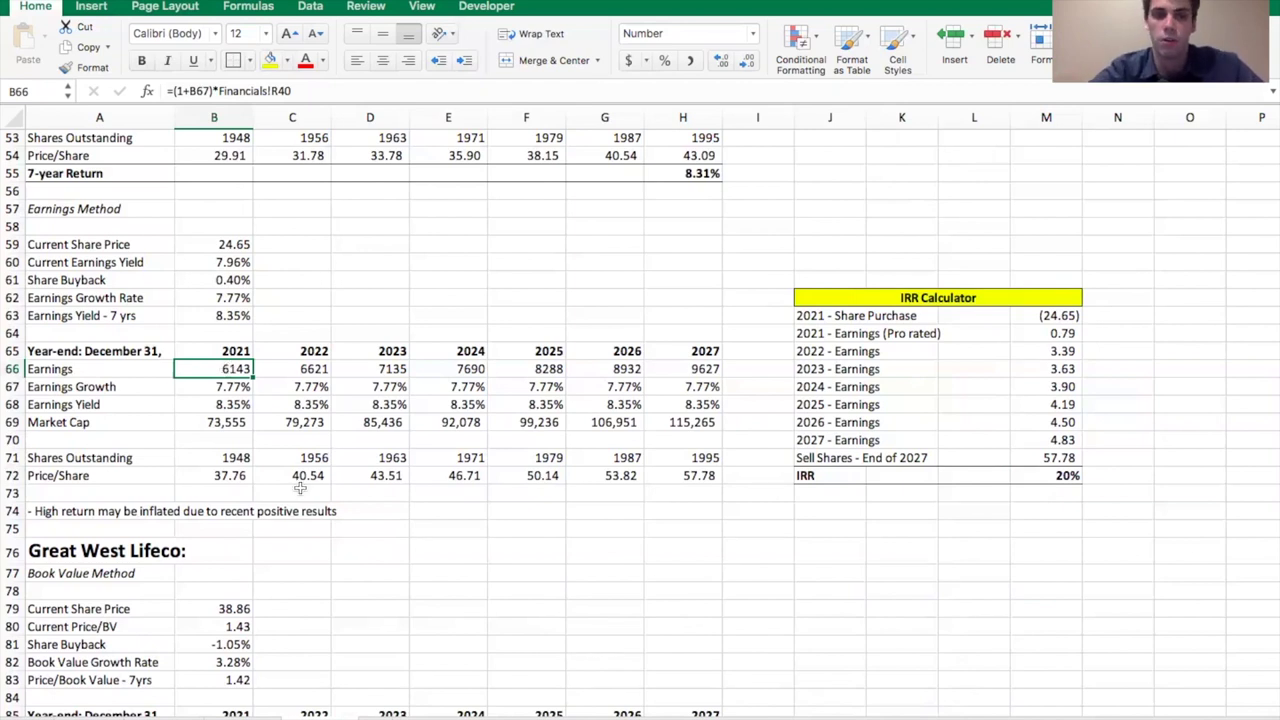
{"action": "scroll", "coordinate": [297, 489], "scroll_direction": "down", "scroll_amount": 3}
{"action": "left_click", "coordinate": [63, 425]}
{"action": "scroll", "coordinate": [225, 421], "scroll_direction": "up", "scroll_amount": 10}
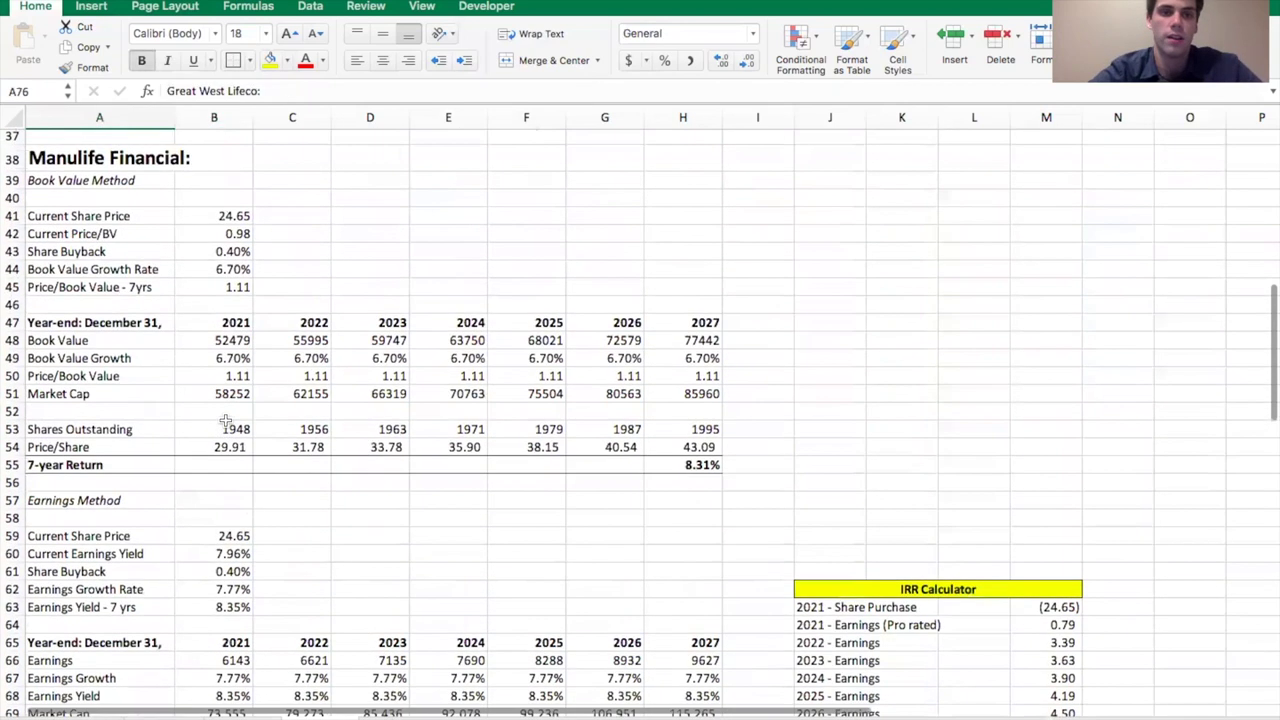
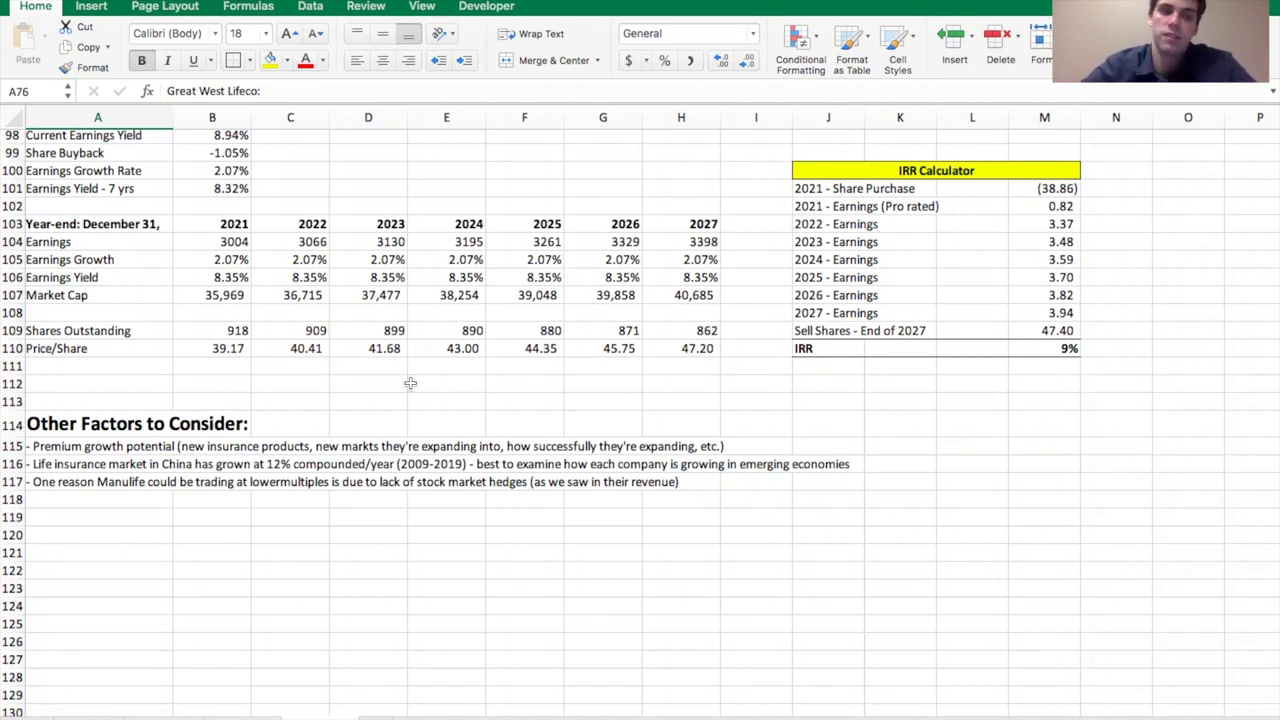
Read the Other Factors to Consider notes on premium growth, China's life insurance market and Manulife's lack of stock market hedges.
{"action": "left_click", "coordinate": [84, 446]}
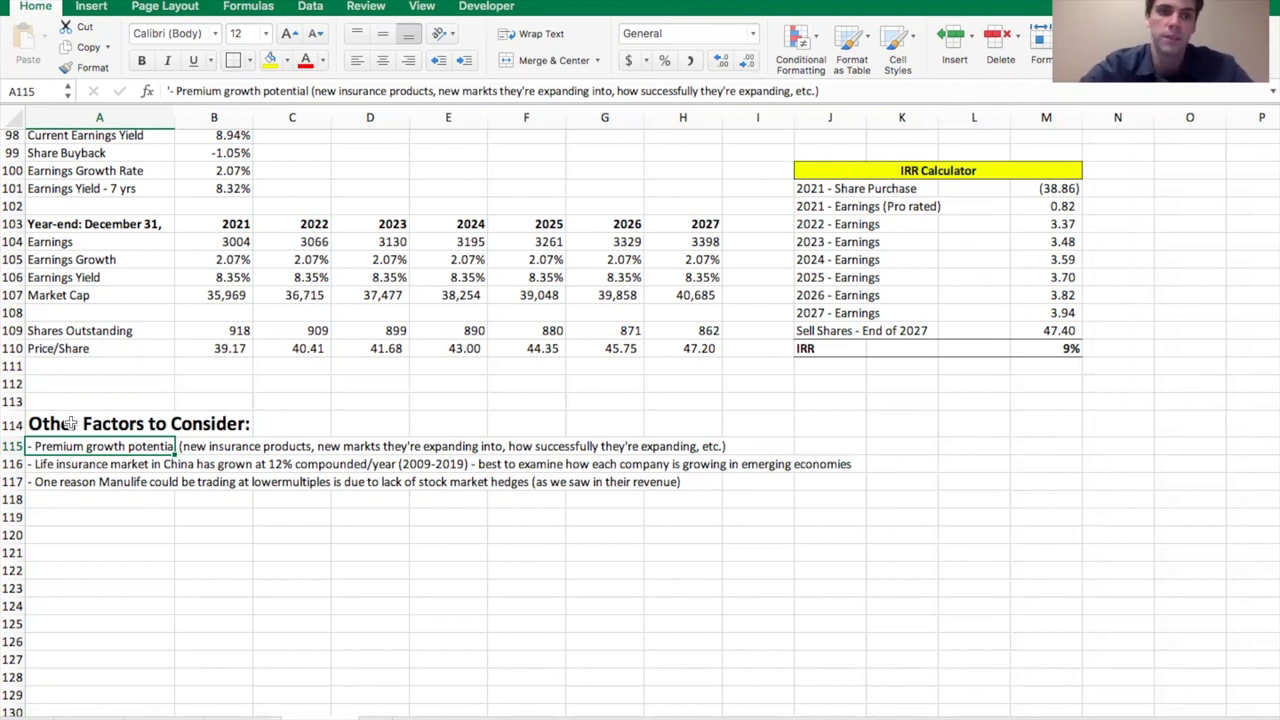
{"action": "left_click", "coordinate": [80, 464]}
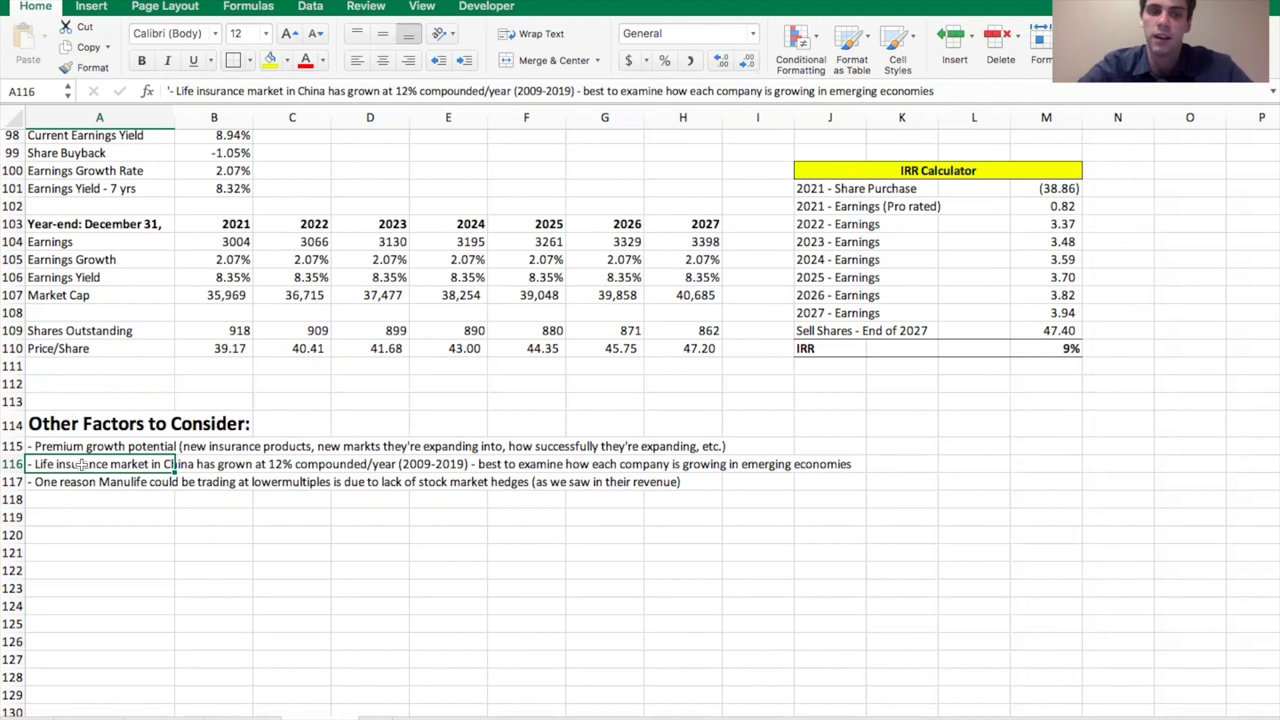
{"action": "left_click", "coordinate": [385, 464]}
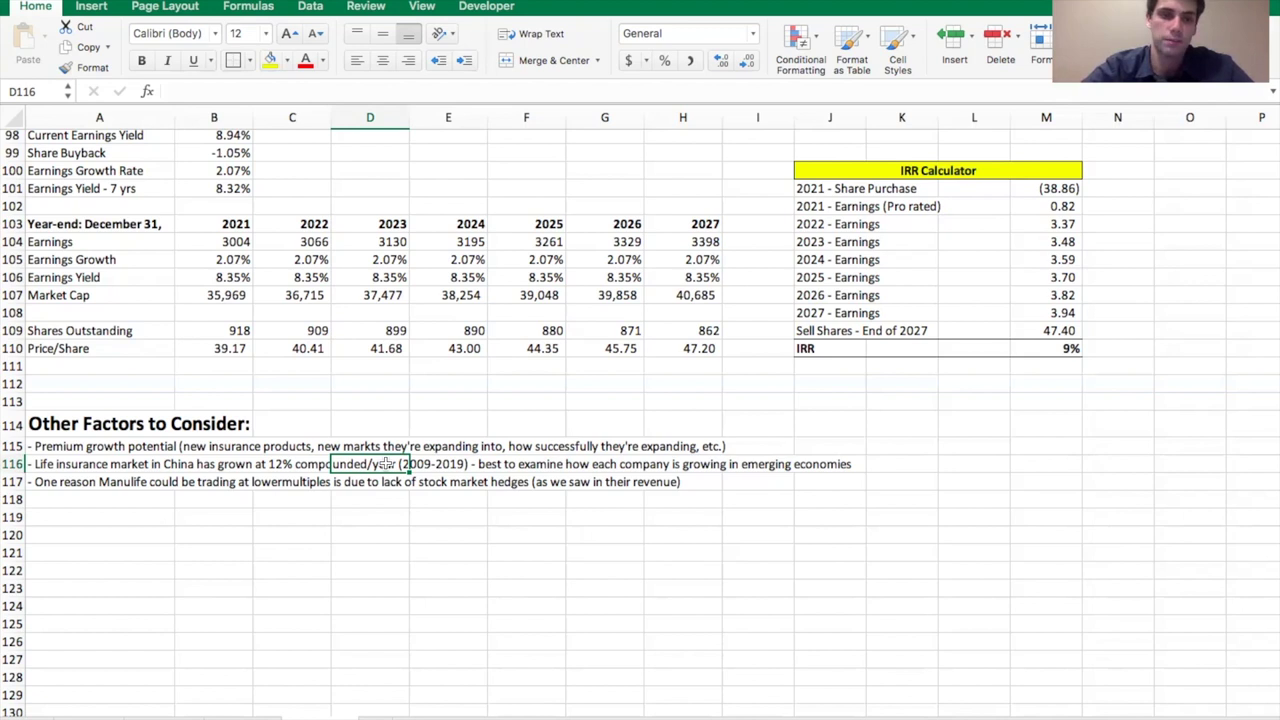
{"action": "left_click", "coordinate": [90, 483]}
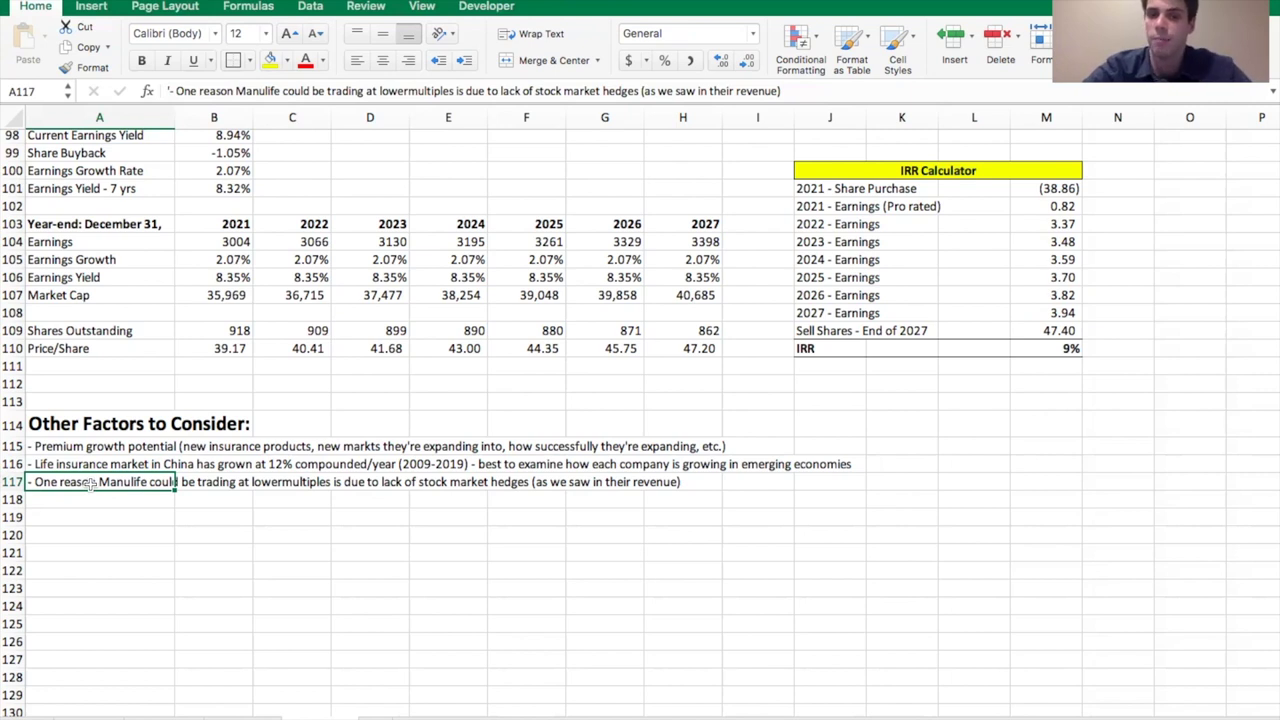
Go back to the Financials sheet and review Manulife's historical revenue from 2014 onward.
{"action": "scroll", "coordinate": [150, 400], "scroll_direction": "up", "scroll_amount": 10}
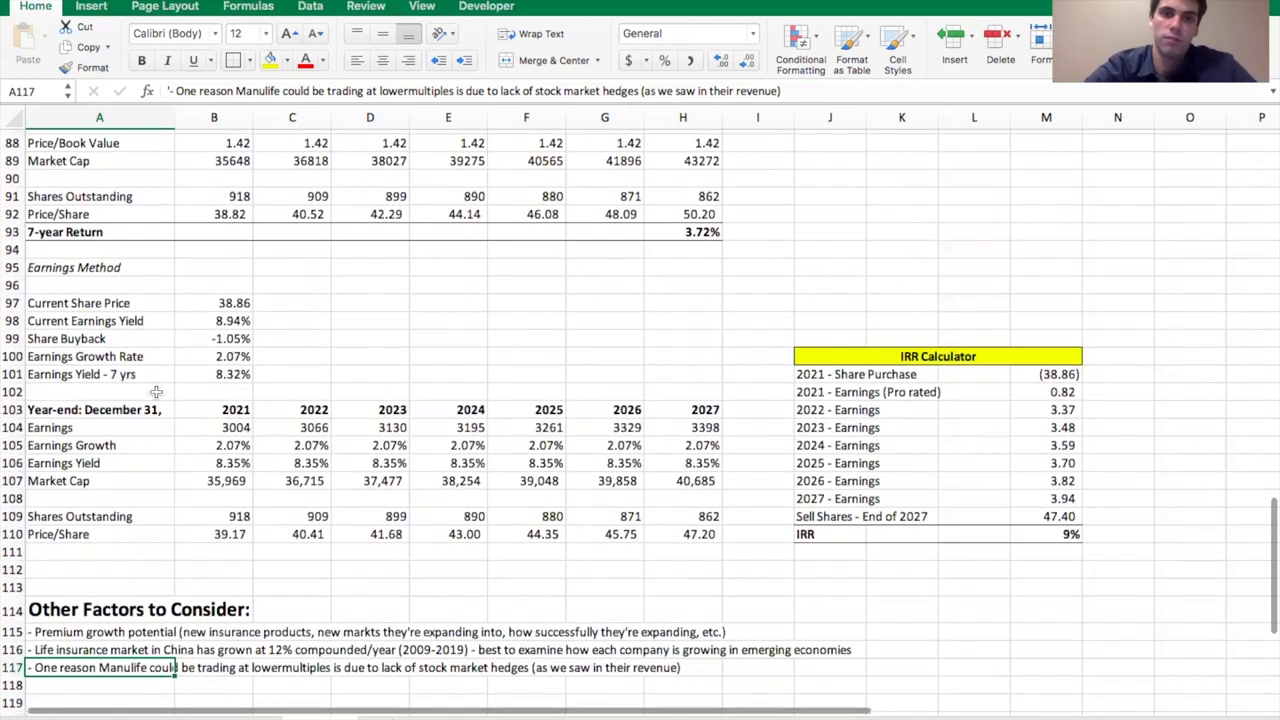
{"action": "scroll", "coordinate": [156, 393], "scroll_direction": "up", "scroll_amount": 3}
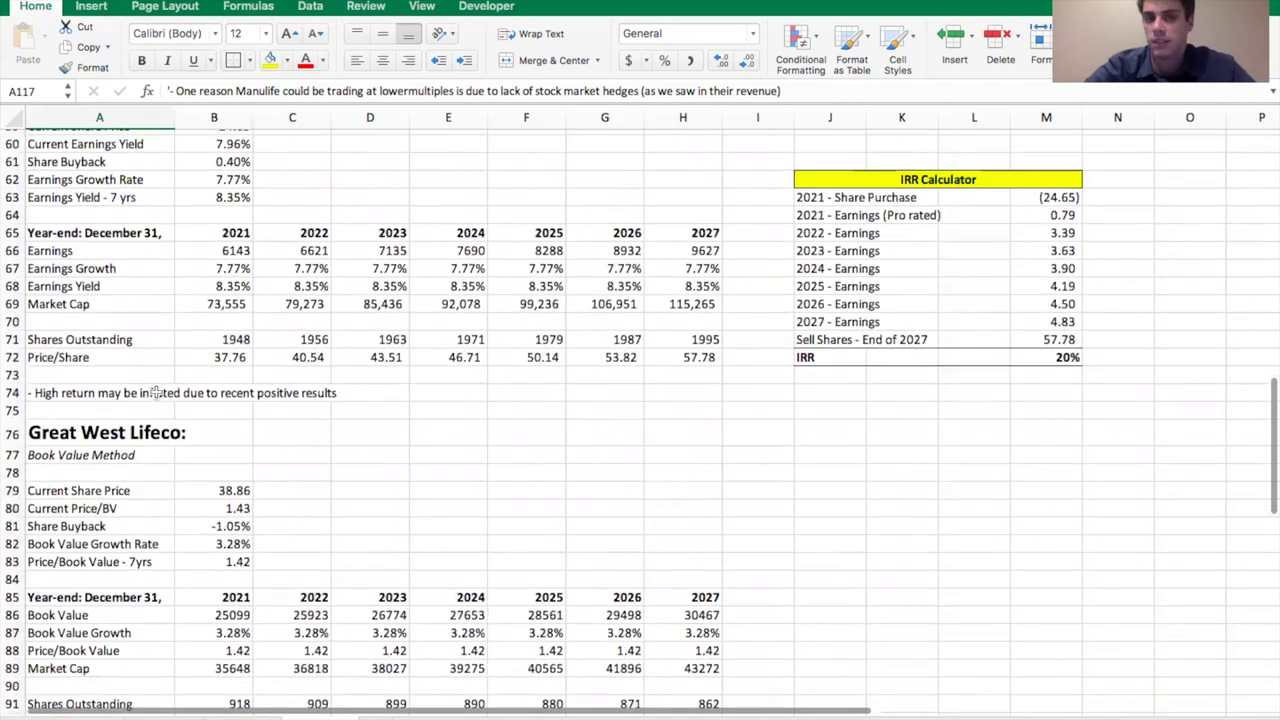
{"action": "scroll", "coordinate": [380, 283], "scroll_direction": "up", "scroll_amount": 2}
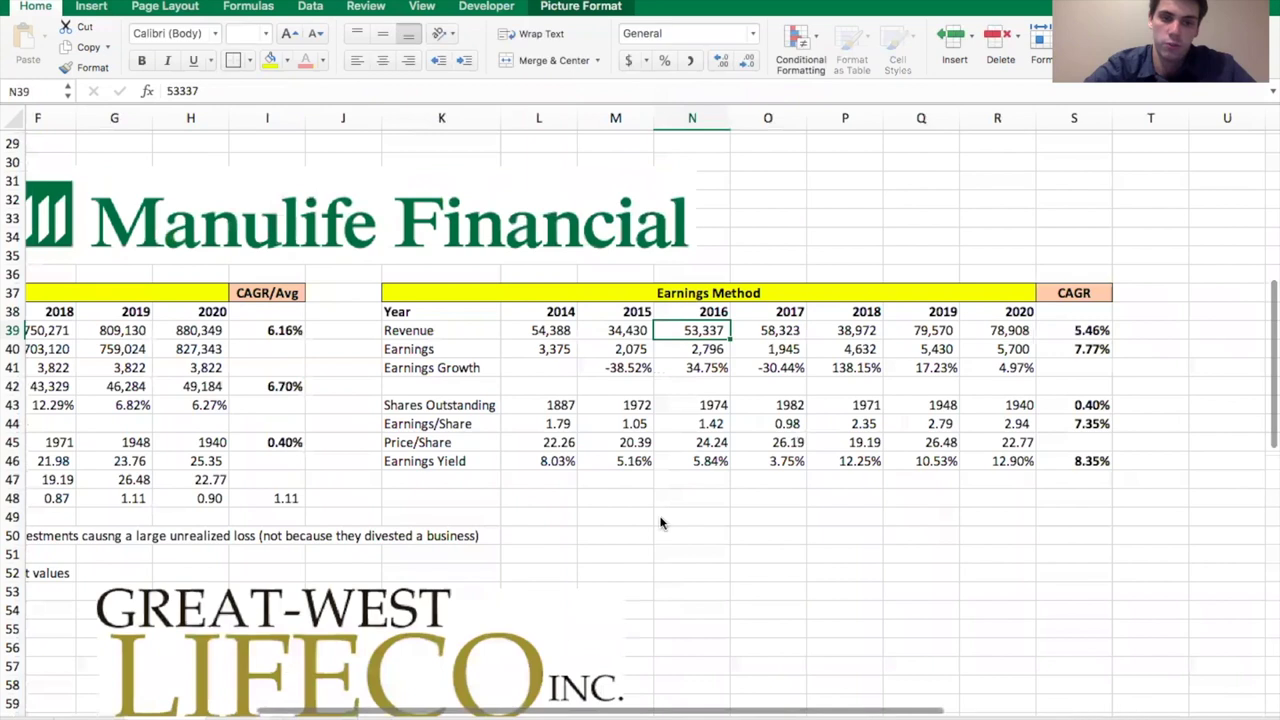
{"action": "left_click_drag", "start_coordinate": [548, 330], "coordinate": [980, 325]}
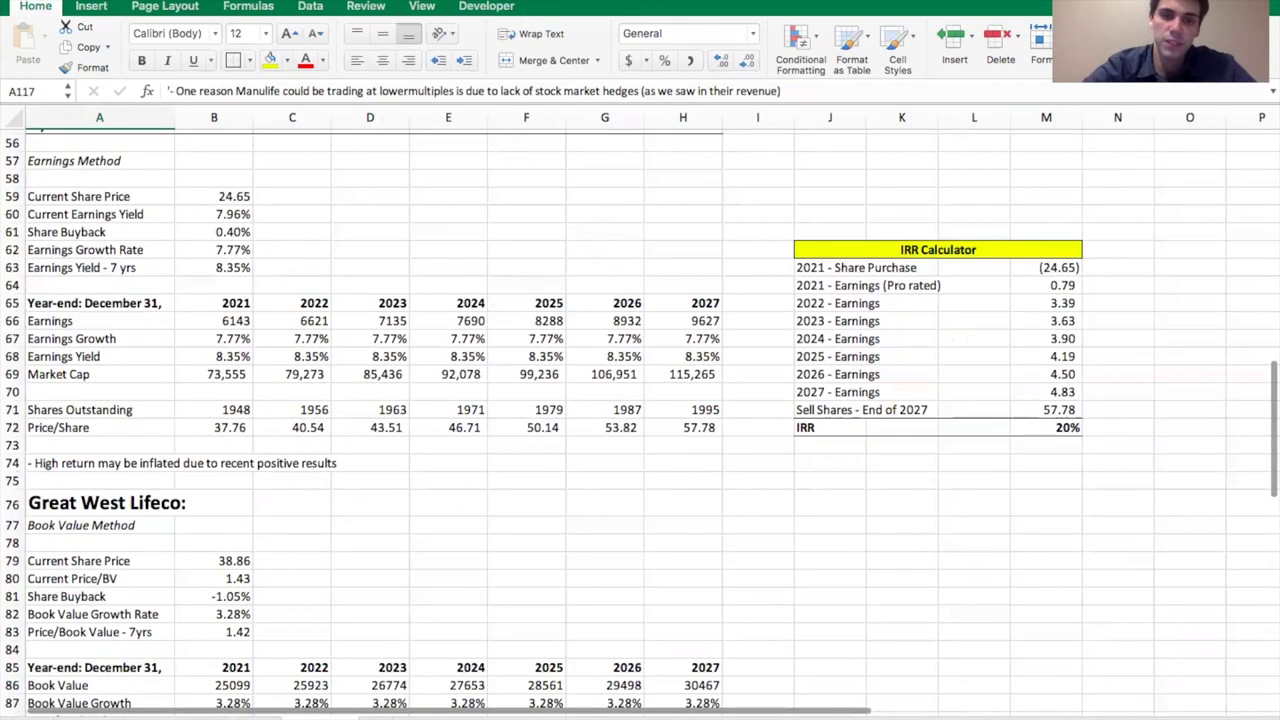
Return to the valuation sheet and look over Great West Lifeco's two return methods and the Other Factors to Consider notes.
{"action": "scroll", "coordinate": [385, 533], "scroll_direction": "down", "scroll_amount": 5}
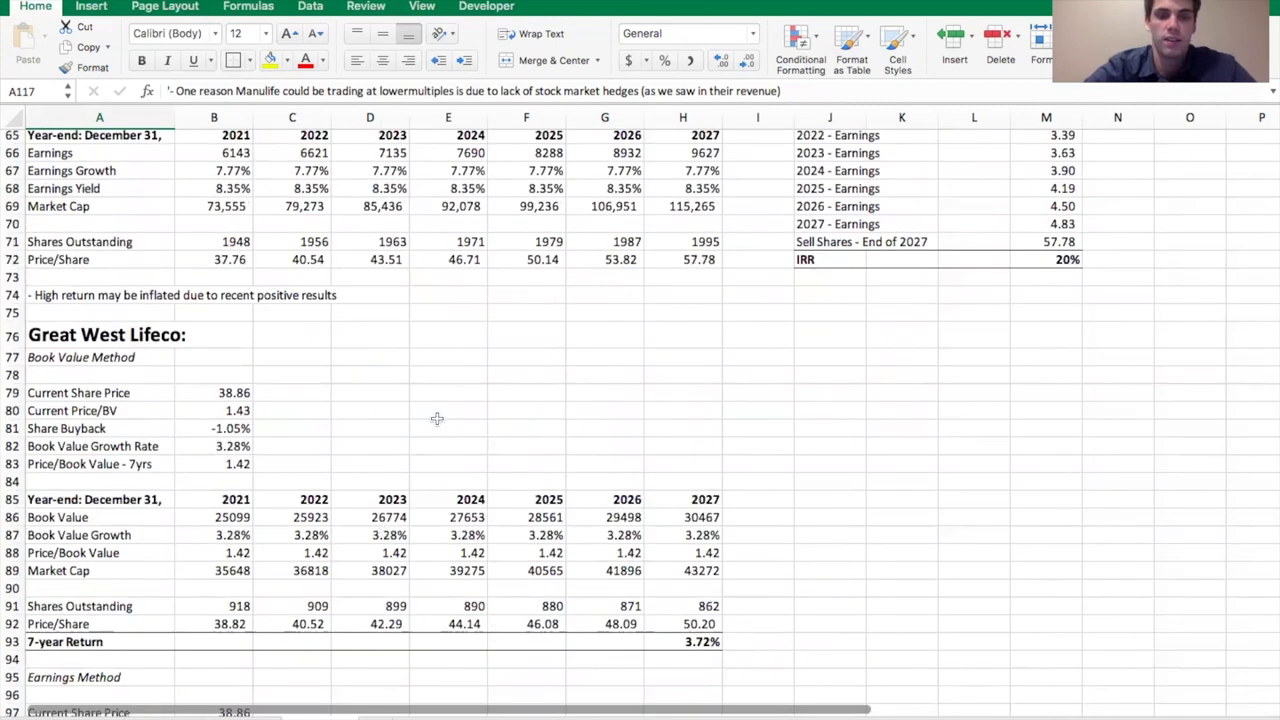
{"action": "scroll", "coordinate": [437, 418], "scroll_direction": "down", "scroll_amount": 6}
{"action": "scroll", "coordinate": [437, 418], "scroll_direction": "down", "scroll_amount": 3}
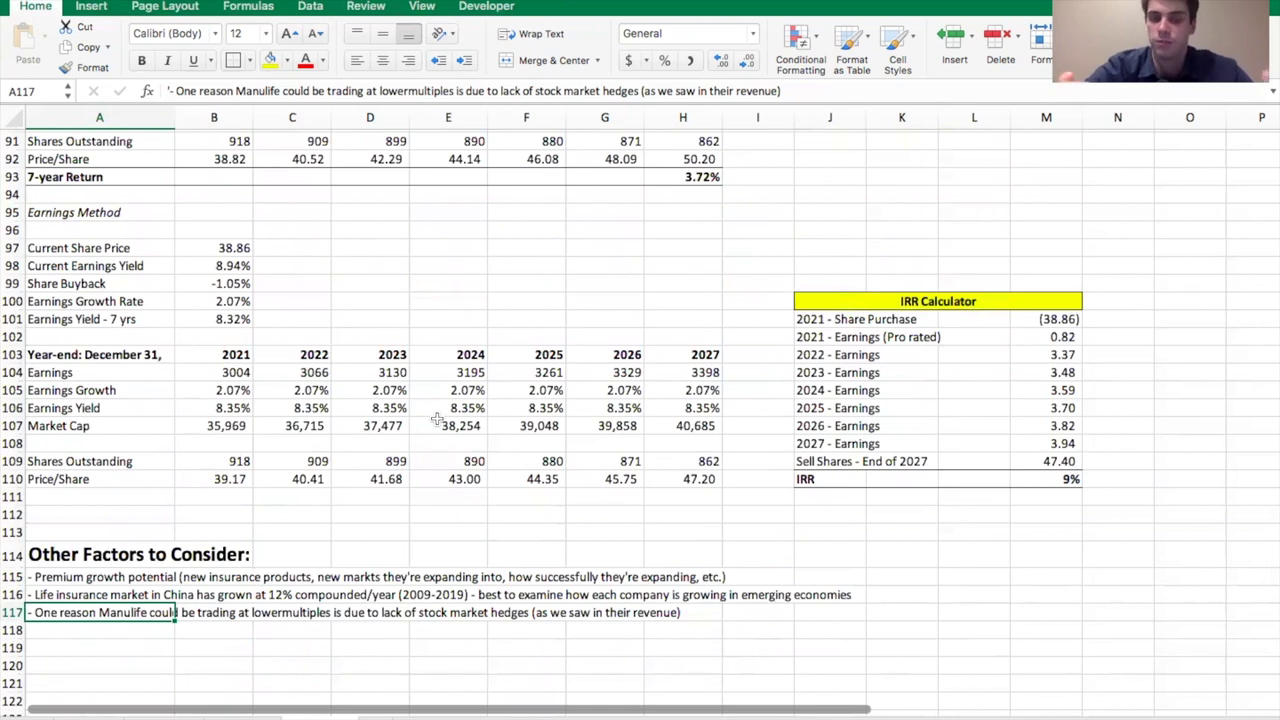
{"action": "scroll", "coordinate": [280, 335], "scroll_direction": "up", "scroll_amount": 5}
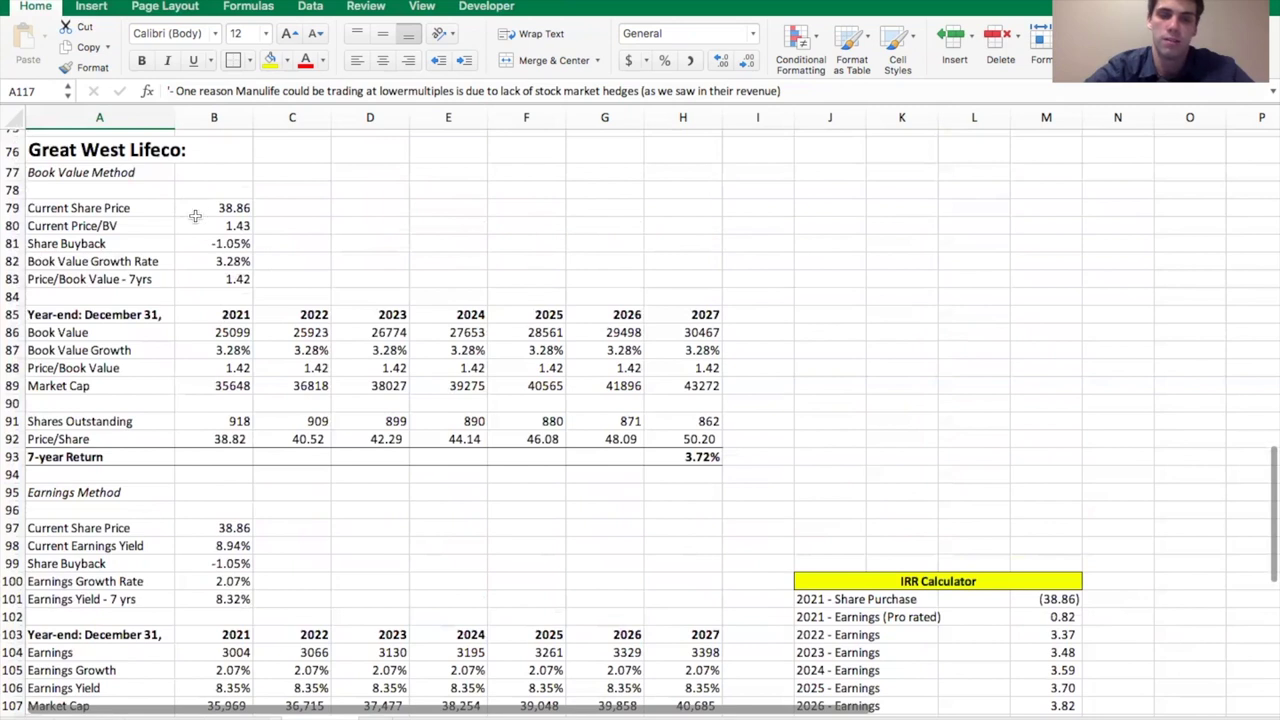
{"action": "scroll", "coordinate": [366, 394], "scroll_direction": "down", "scroll_amount": 4}
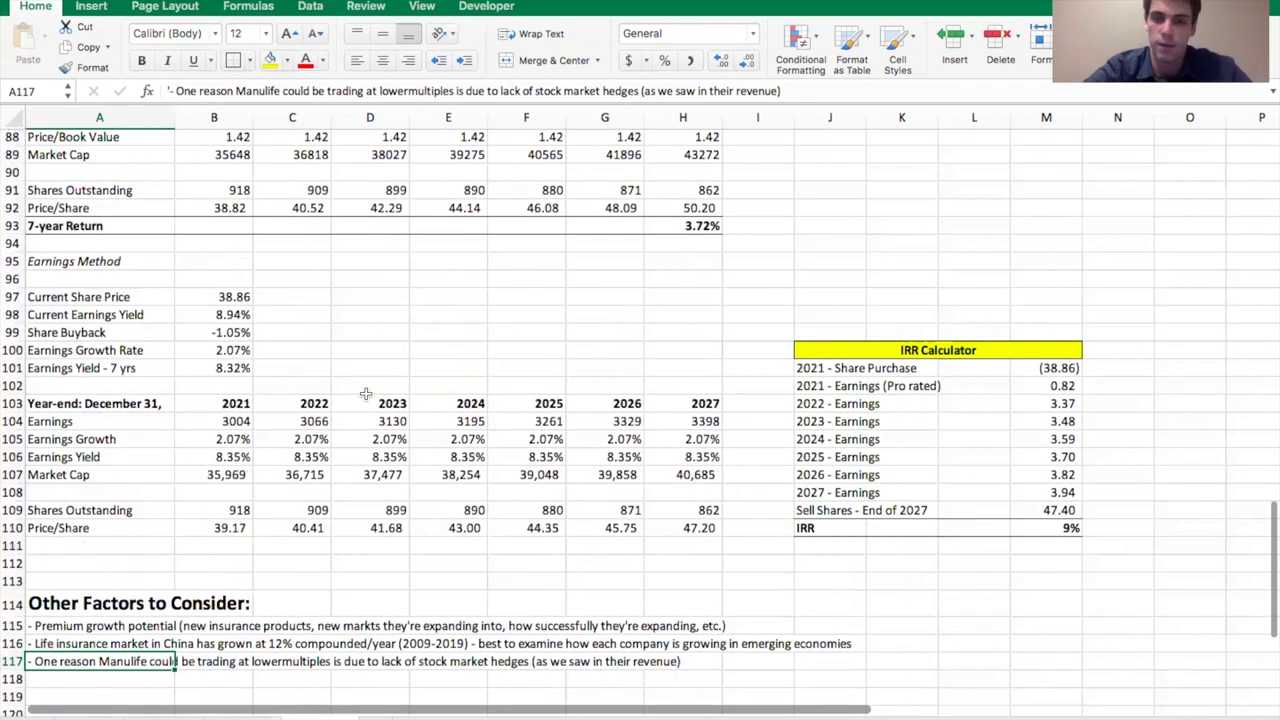